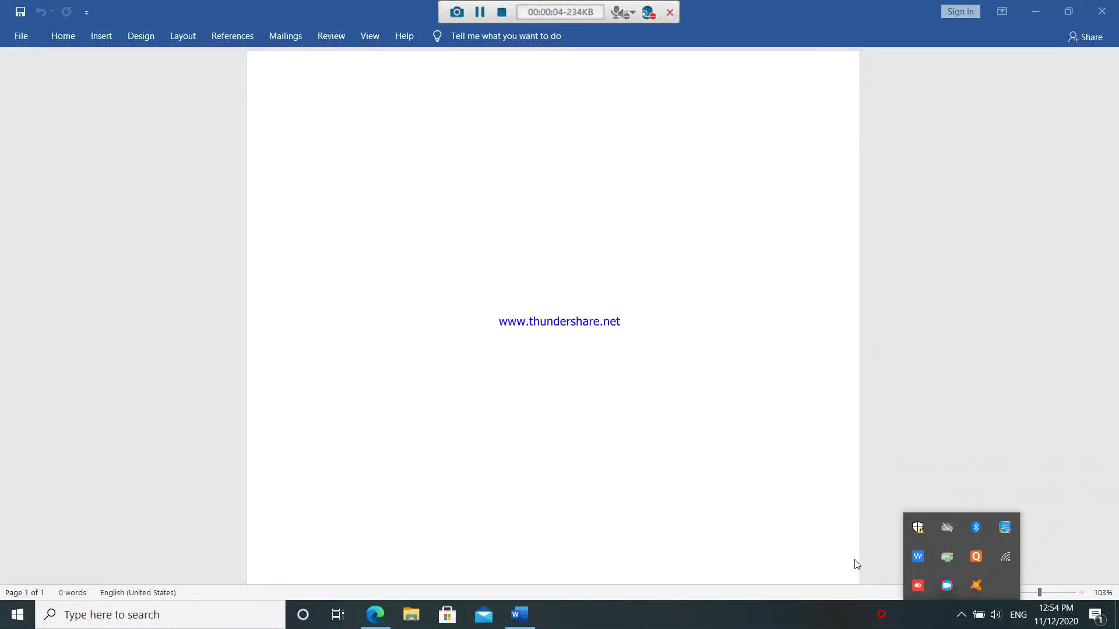
# Close the system tray popup and dismiss the Office update error message.
pyautogui.click(621, 24)
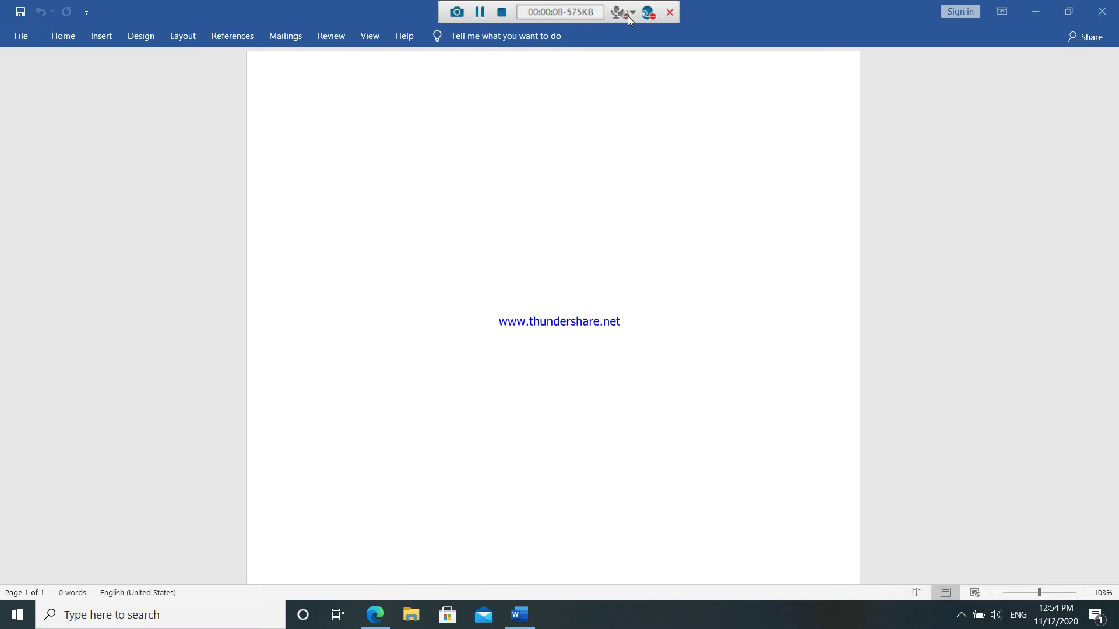
pyautogui.click(628, 16)
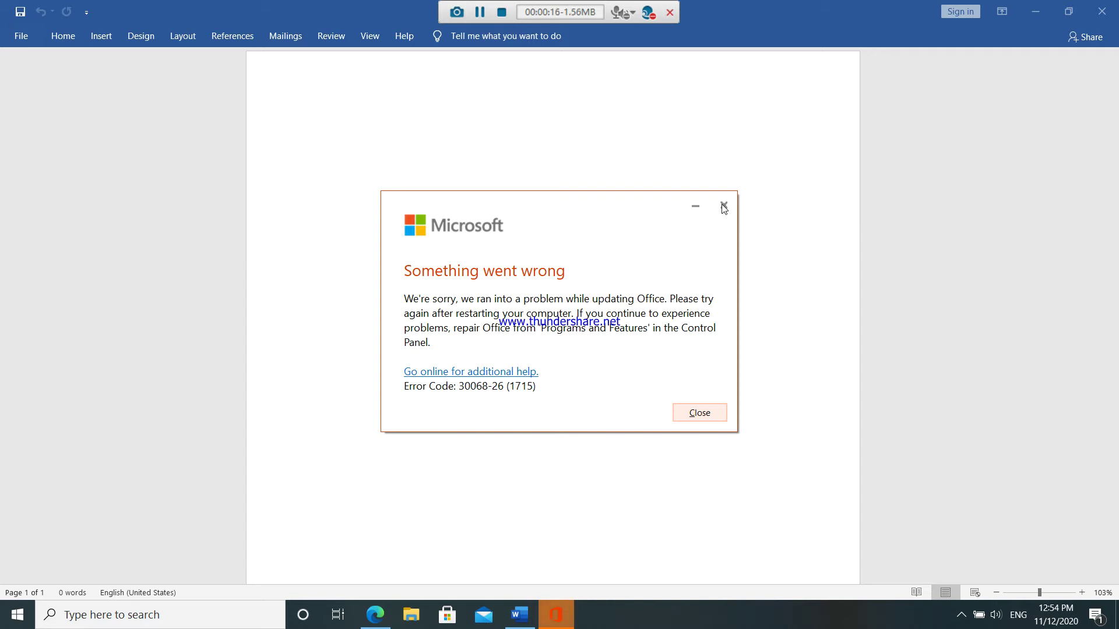
pyautogui.click(700, 412)
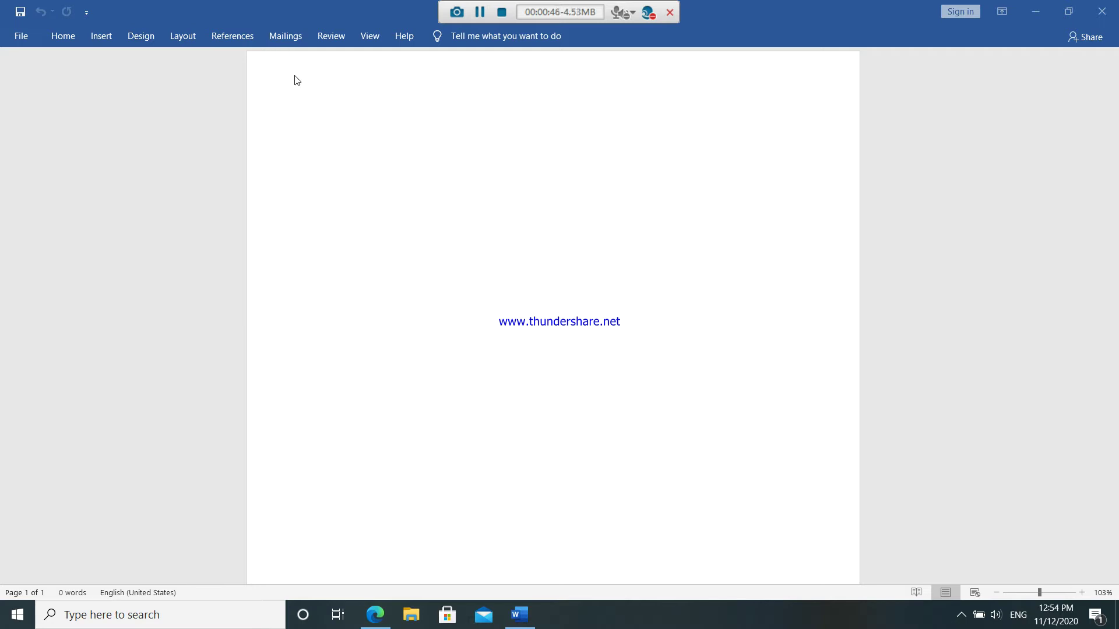
# Type and erase some test characters, leaving the document empty with the Insert ribbon showing.
pyautogui.click(104, 41)
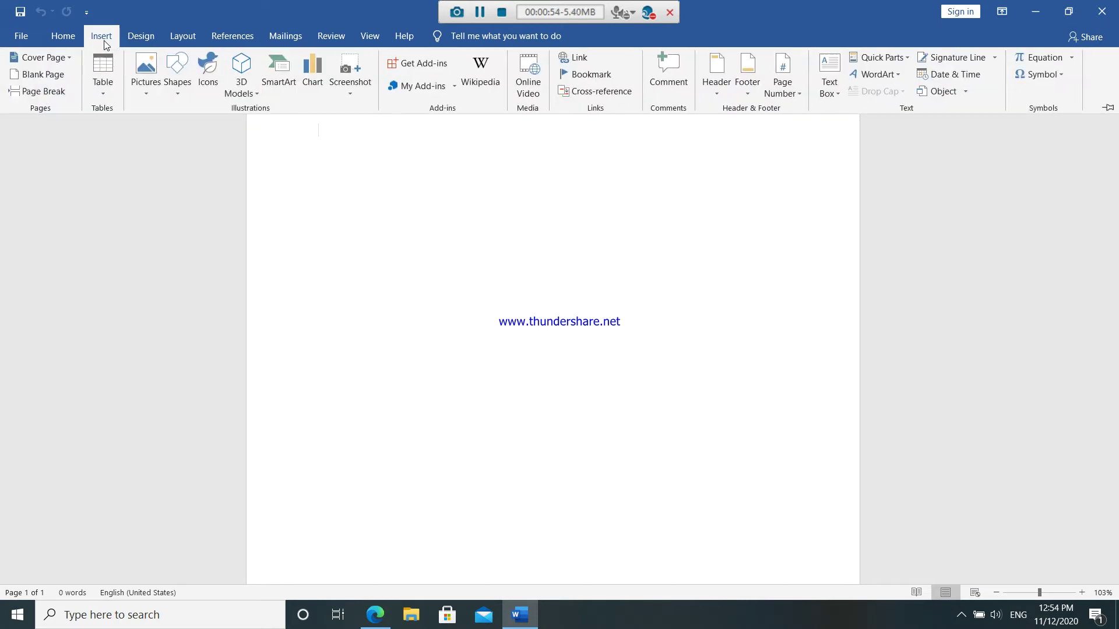
pyautogui.click(179, 199)
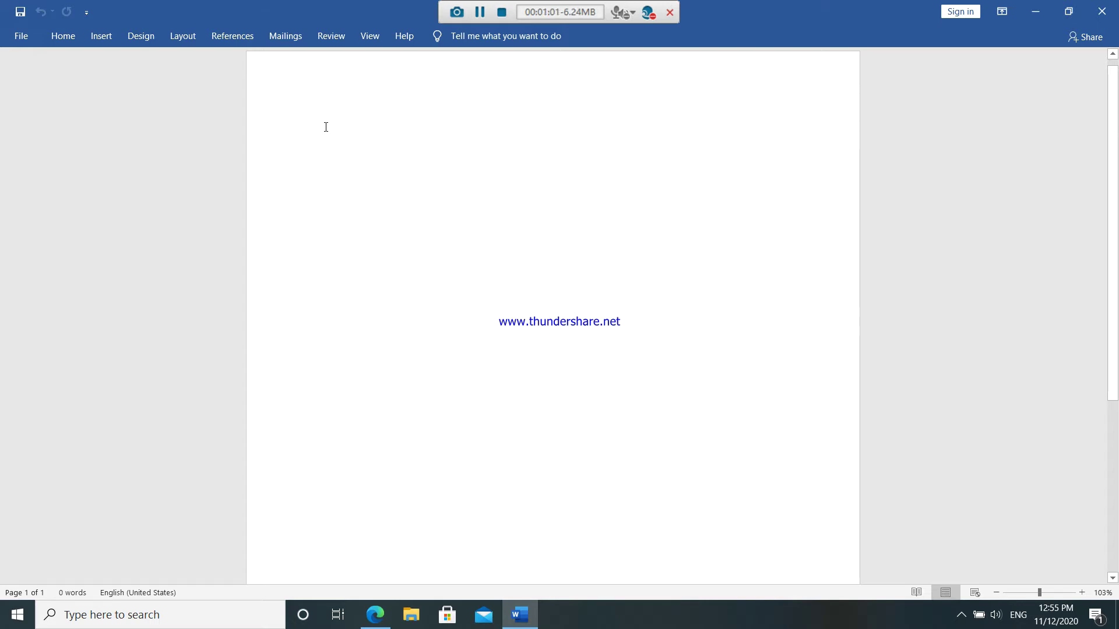
pyautogui.press('Return')
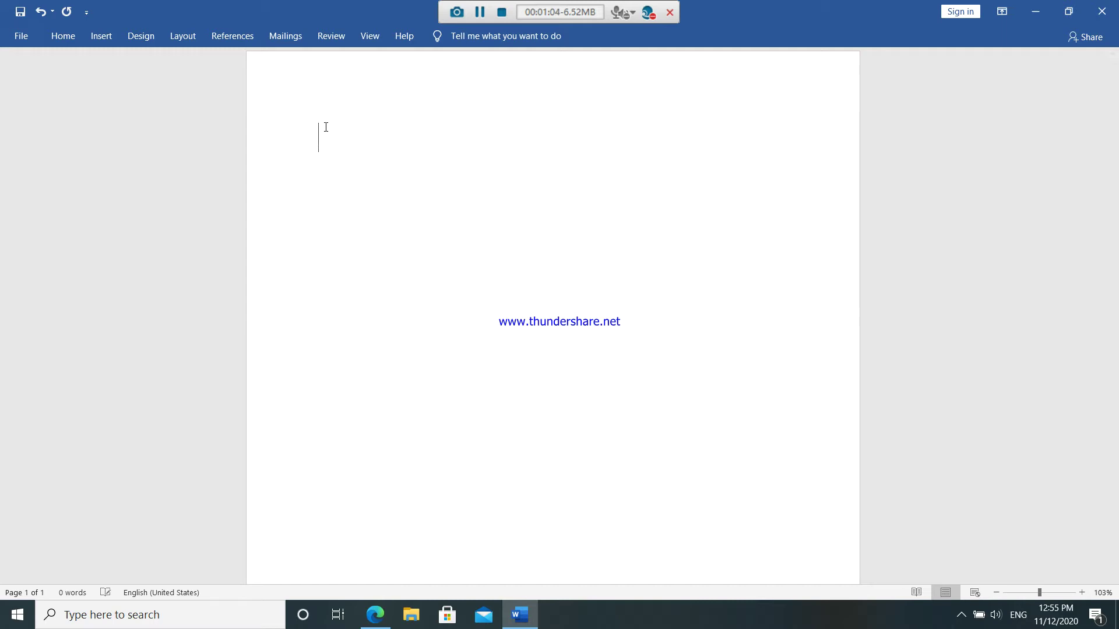
pyautogui.write('r')
pyautogui.press('BackSpace')
pyautogui.write('aaa ')
pyautogui.write(';;;')
pyautogui.write(' aasa')
pyautogui.press('BackSpace')
pyautogui.press('BackSpace')
pyautogui.write('a ;')
pyautogui.write(';')
pyautogui.write(';')
pyautogui.press('BackSpace')
pyautogui.press('BackSpace')
pyautogui.press('BackSpace')
pyautogui.press('BackSpace')
pyautogui.press('BackSpace')
pyautogui.press('BackSpace')
pyautogui.press('BackSpace')
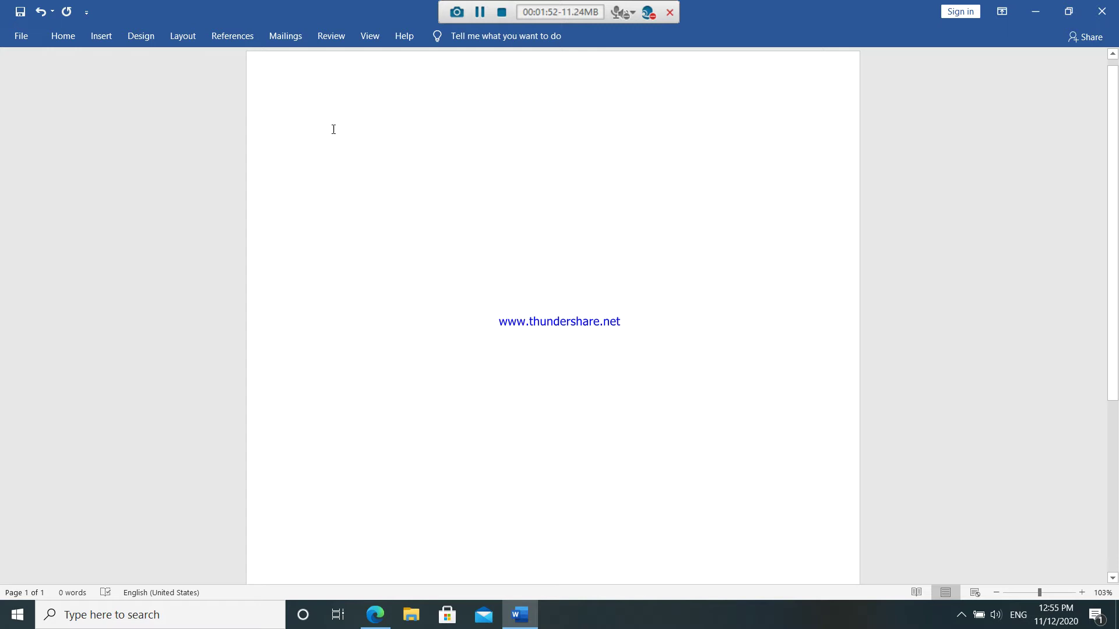
pyautogui.click(101, 37)
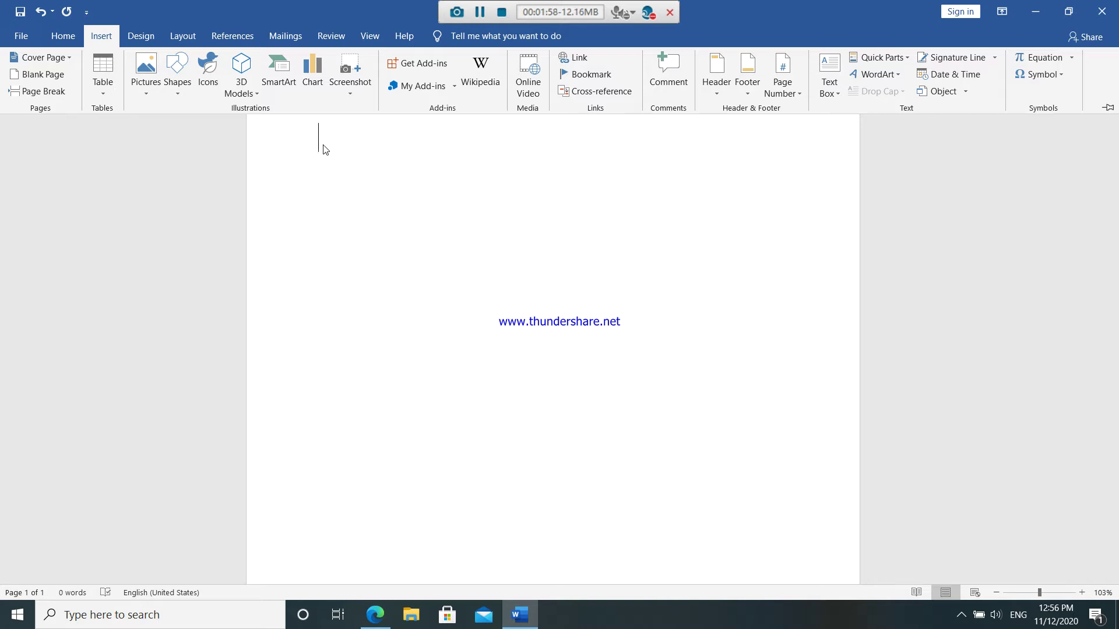
# Generate sample paragraphs with =rand(), filling the page with 239 words of text.
pyautogui.write('=r')
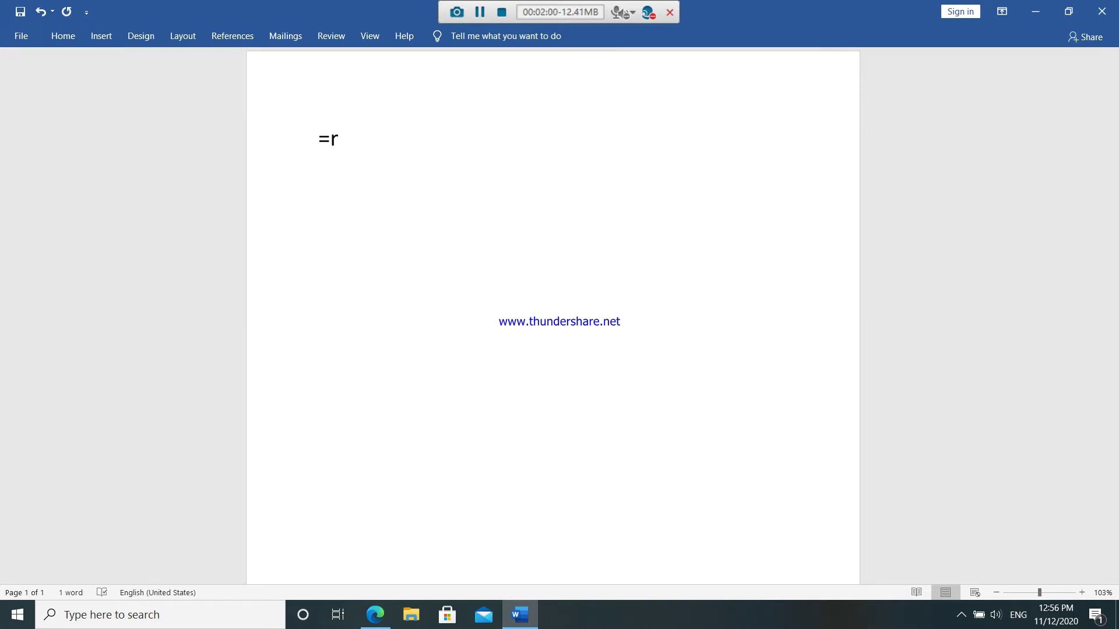
pyautogui.write('asnd')
pyautogui.press('BackSpace')
pyautogui.press('BackSpace')
pyautogui.press('BackSpace')
pyautogui.write('an')
pyautogui.press('BackSpace')
pyautogui.press('BackSpace')
pyautogui.write('nd')
pyautogui.write('()')
pyautogui.press('Return')
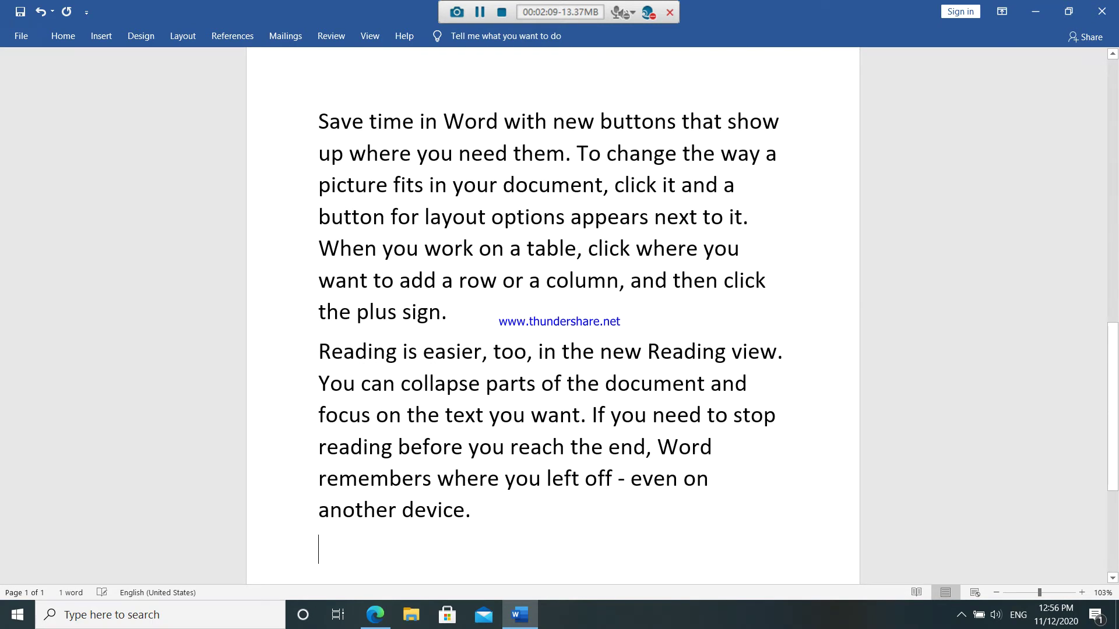
pyautogui.scroll(7, 599, 206)
pyautogui.scroll(4, 599, 206)
pyautogui.scroll(2, 598, 206)
pyautogui.scroll(-3, 599, 207)
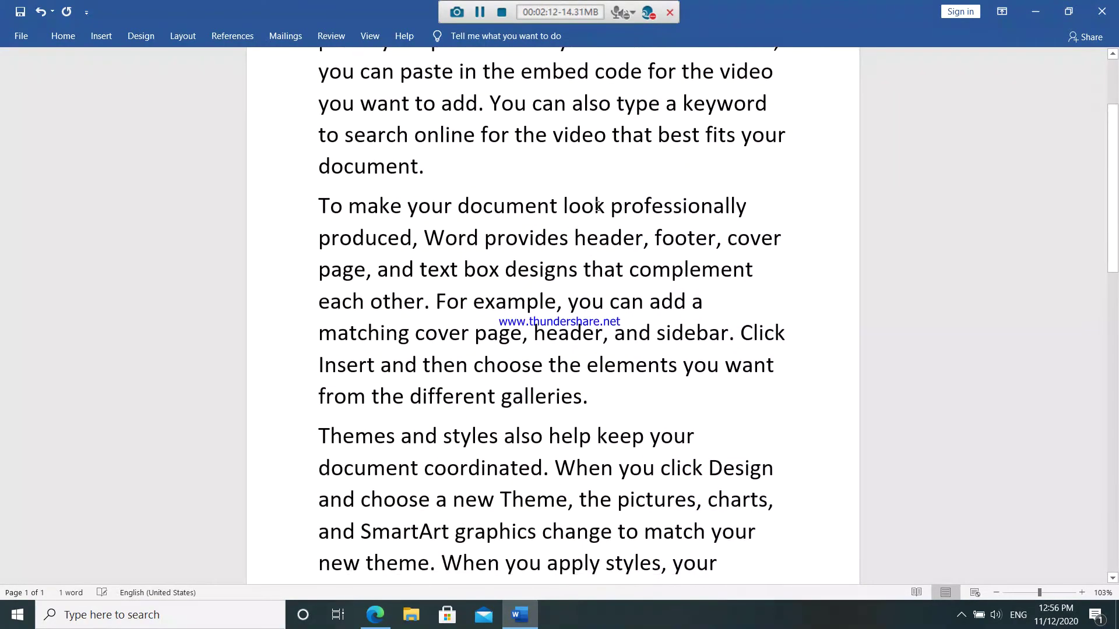
pyautogui.scroll(3, 598, 206)
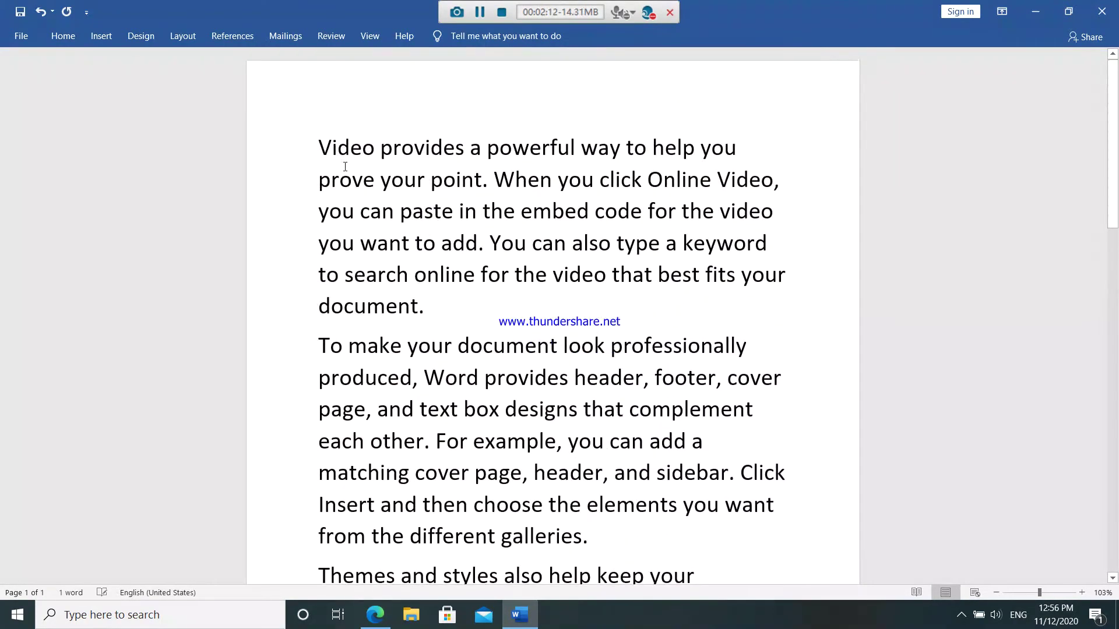
# Delete the Video, cover-page and Themes and styles paragraphs.
pyautogui.click(101, 36)
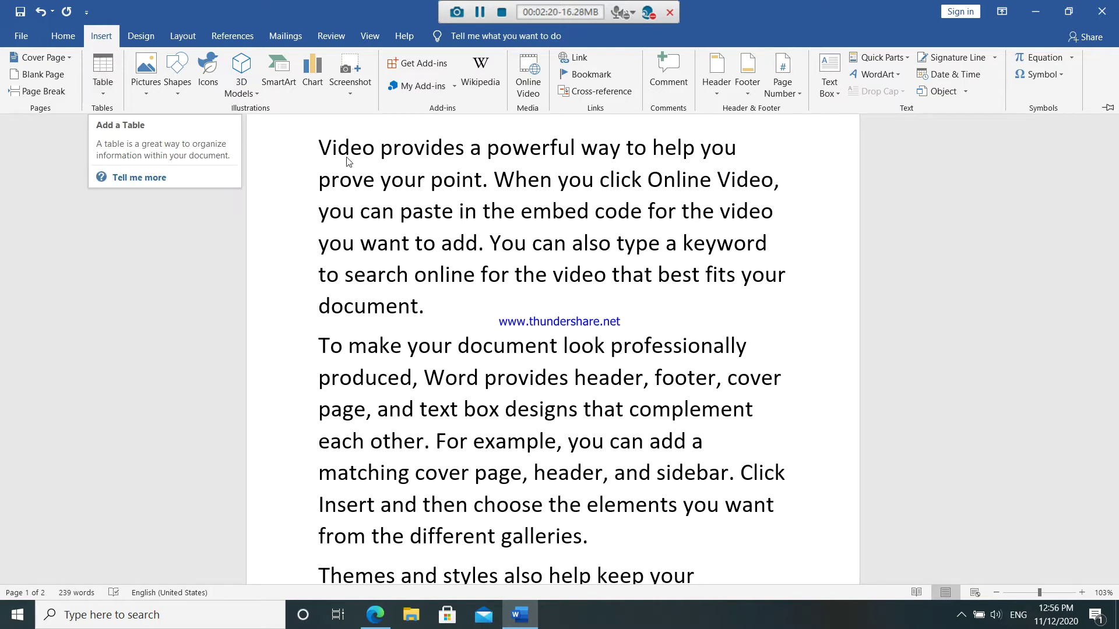
pyautogui.moveTo(320, 146)
pyautogui.mouseDown()
pyautogui.moveTo(558, 530)
pyautogui.moveTo(594, 536)
pyautogui.mouseUp()
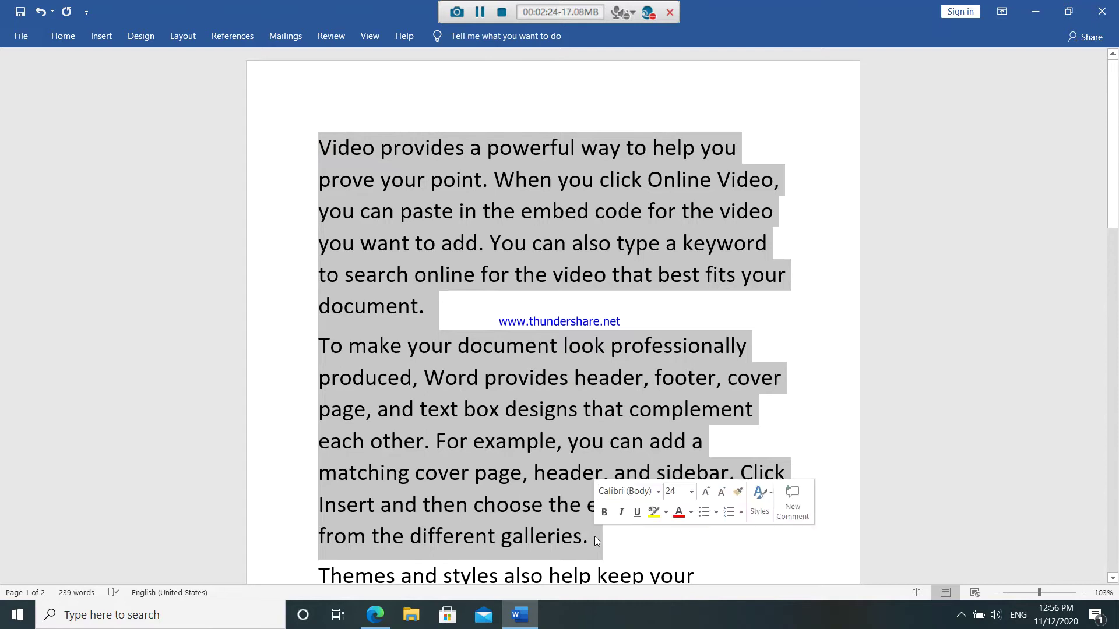
pyautogui.press('Delete')
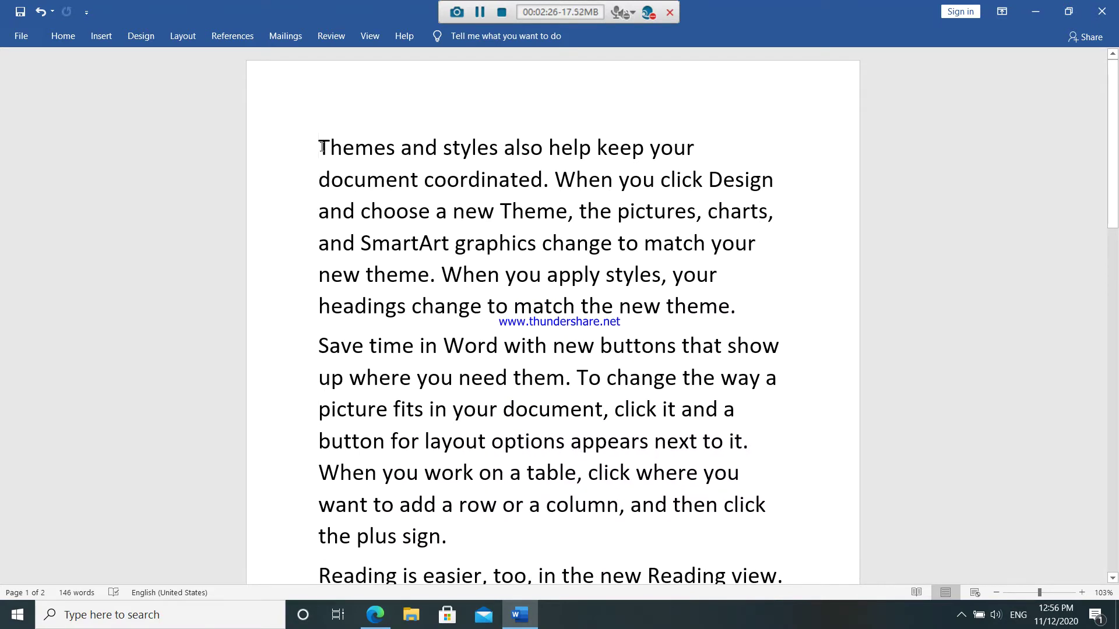
pyautogui.moveTo(320, 147); pyautogui.dragTo(725, 311)
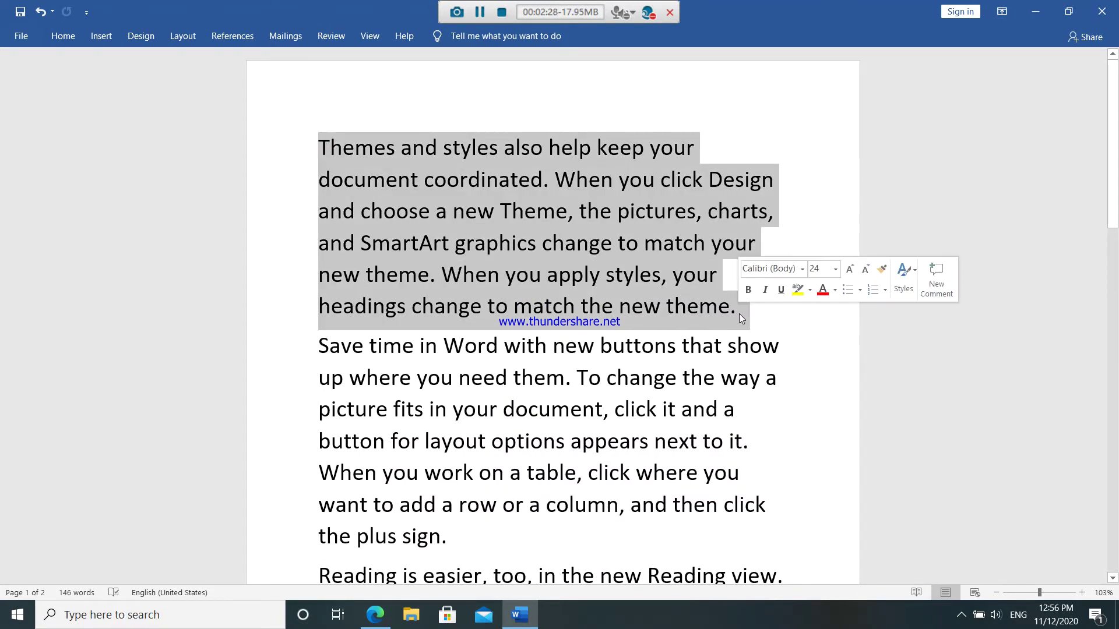
pyautogui.press('Delete')
pyautogui.scroll(-2, 718, 318)
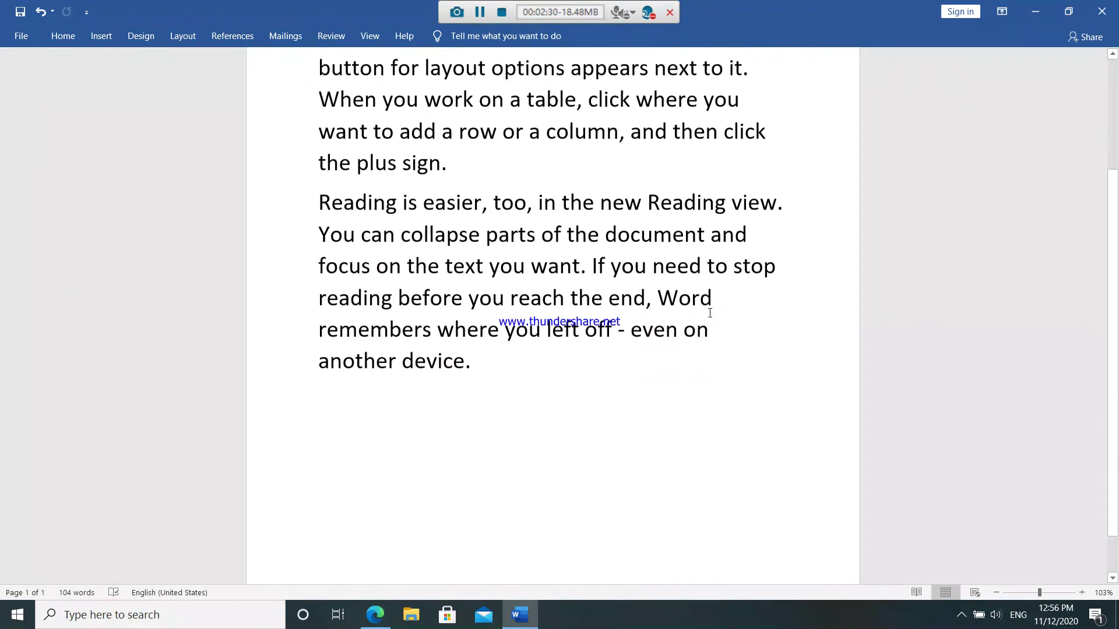
pyautogui.scroll(2, 707, 212)
# Insert a blank page before 'Save time', then undo it.
pyautogui.click(314, 96)
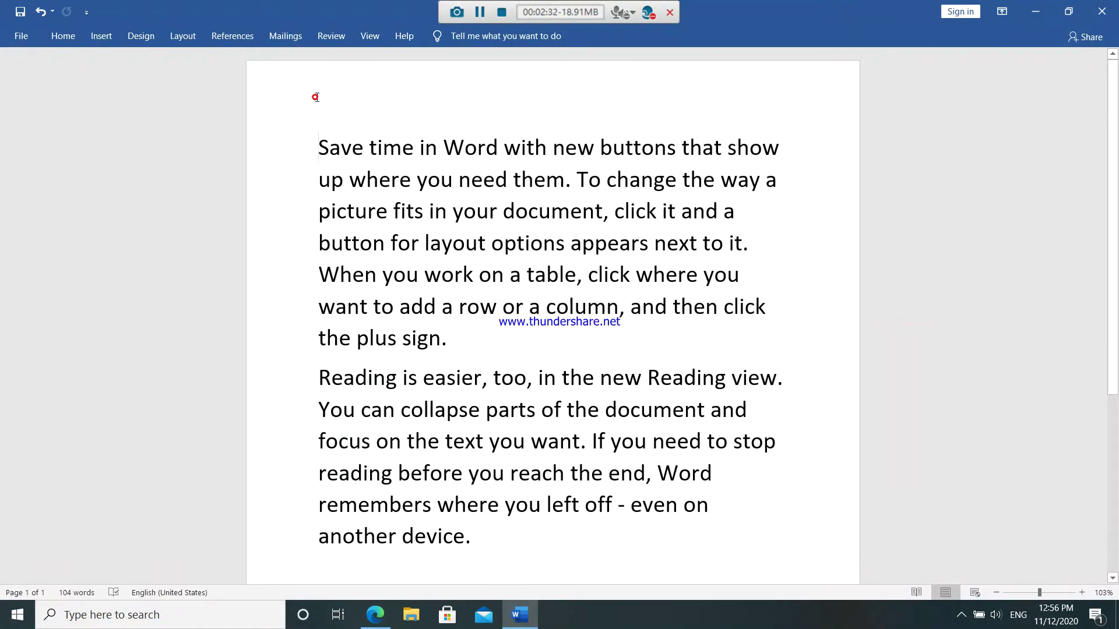
pyautogui.click(90, 40)
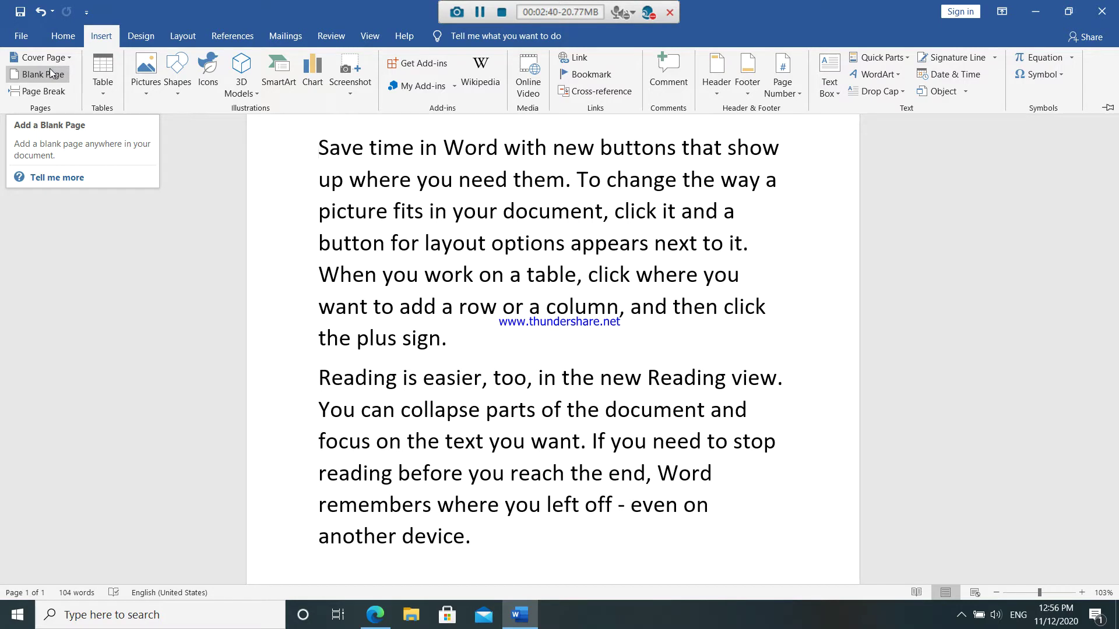
pyautogui.click(63, 79)
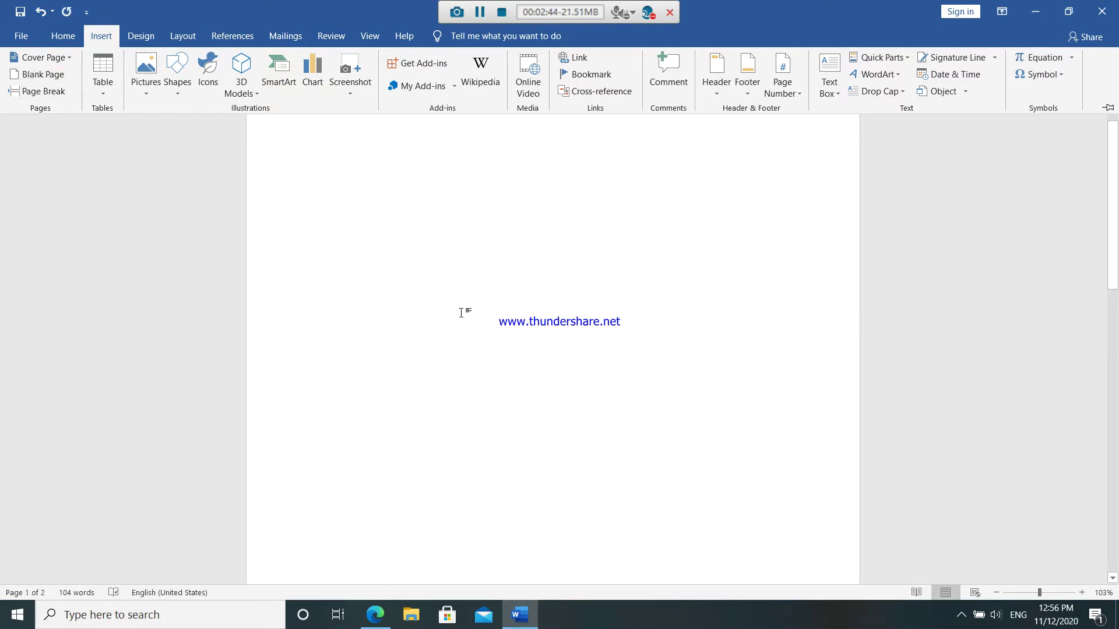
pyautogui.hotkey('ctrl', 'z')
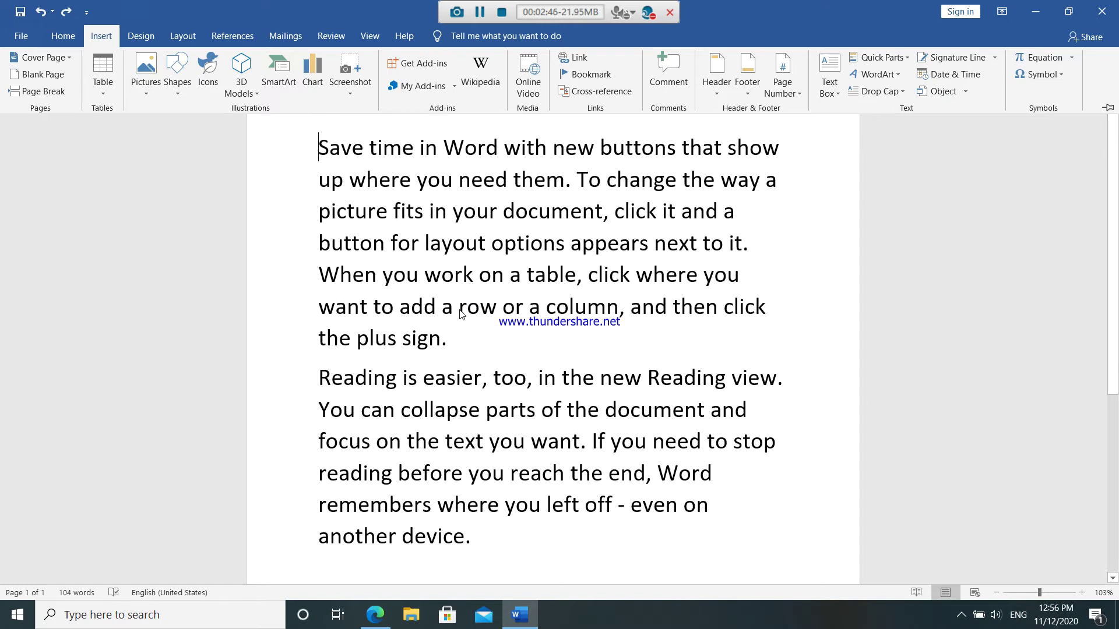
pyautogui.scroll(-2, 460, 314)
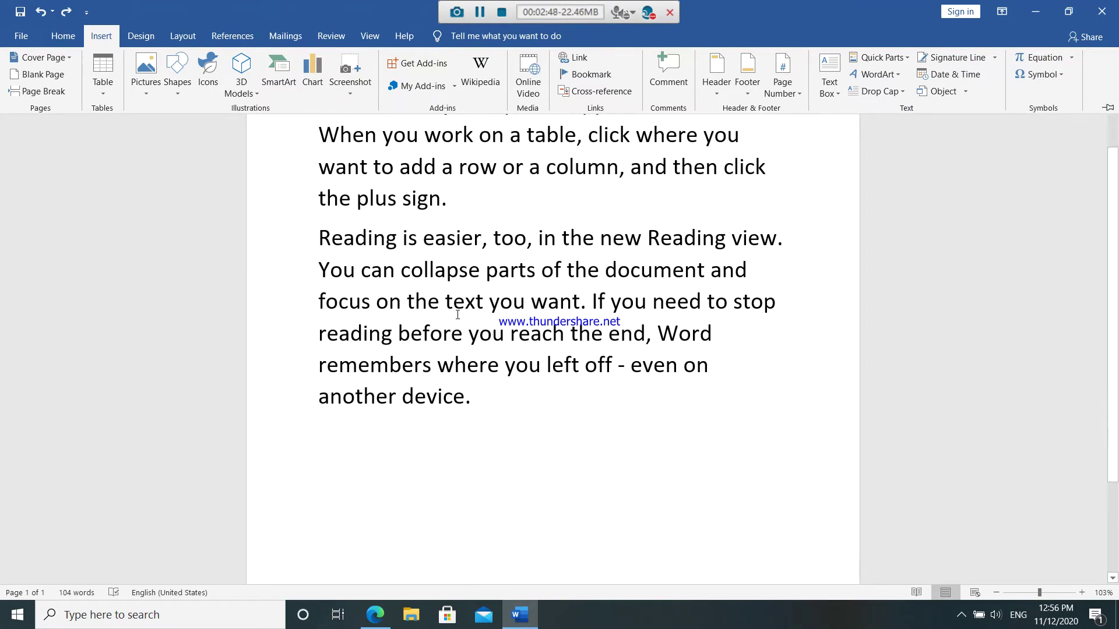
pyautogui.scroll(2, 458, 314)
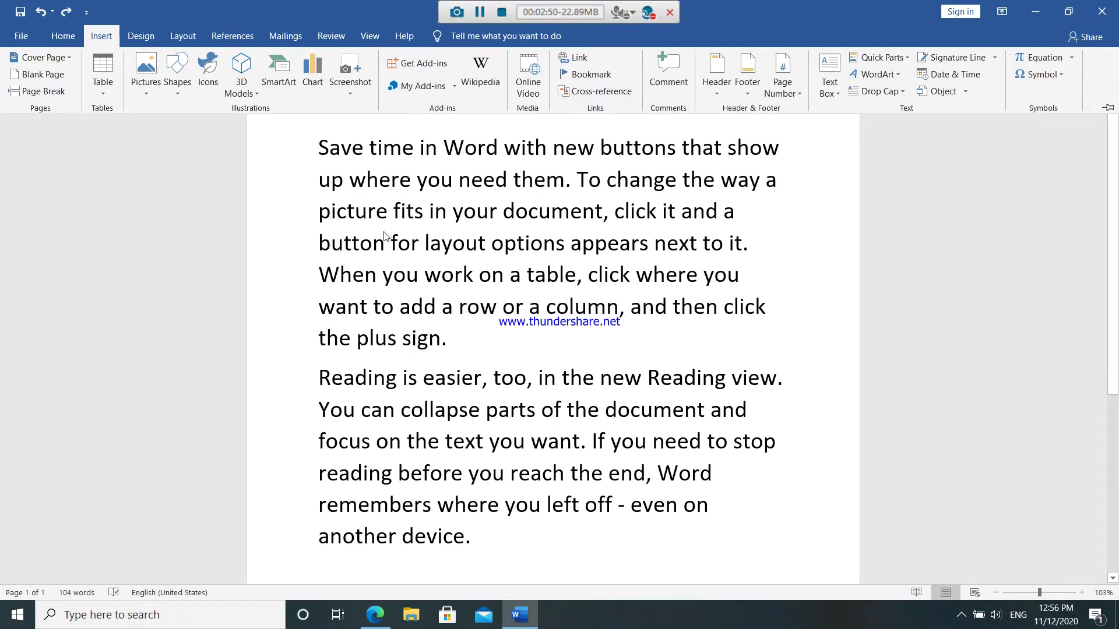
# Hide the ribbon, then delete the opening word 'Save' and retype it.
pyautogui.hotkey('ctrl', 'F1')
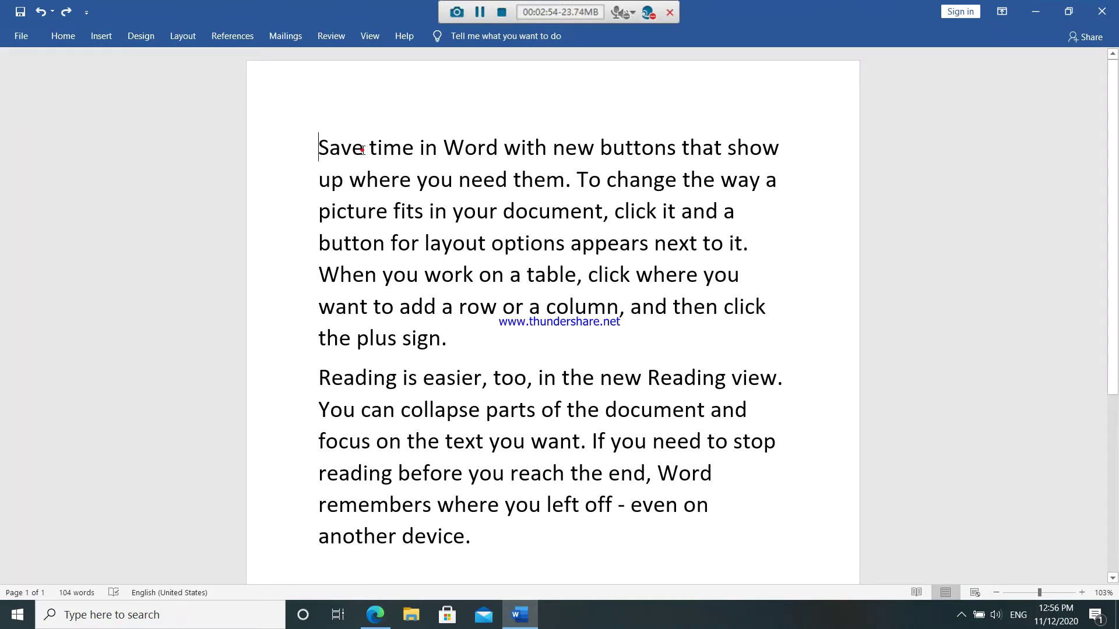
pyautogui.press('Delete')
pyautogui.press('Delete')
pyautogui.press('Delete')
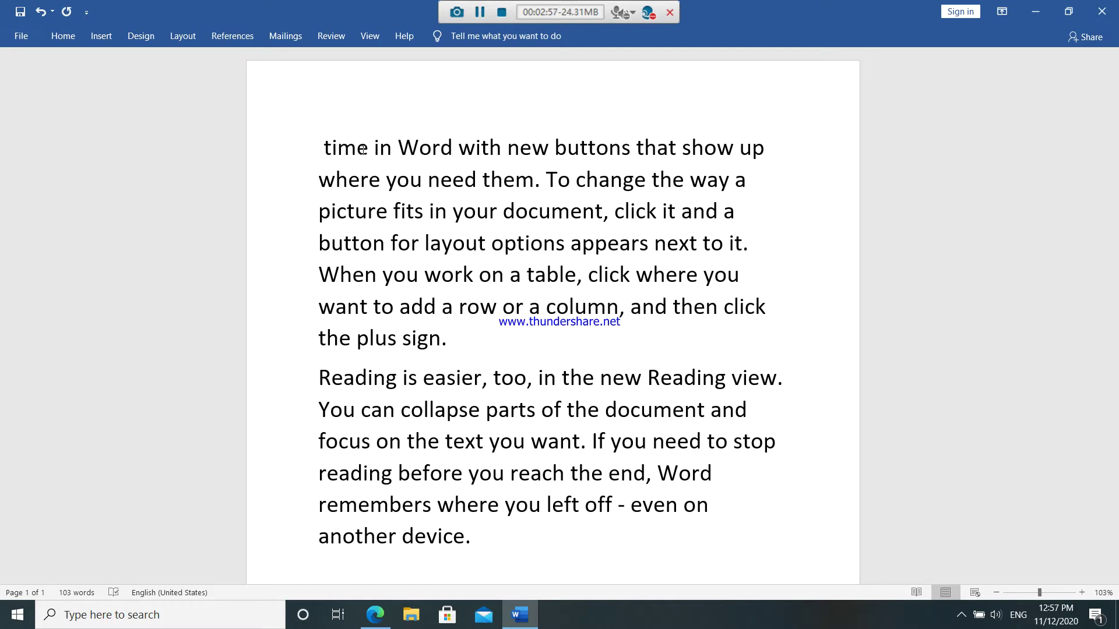
pyautogui.write('Sav ')
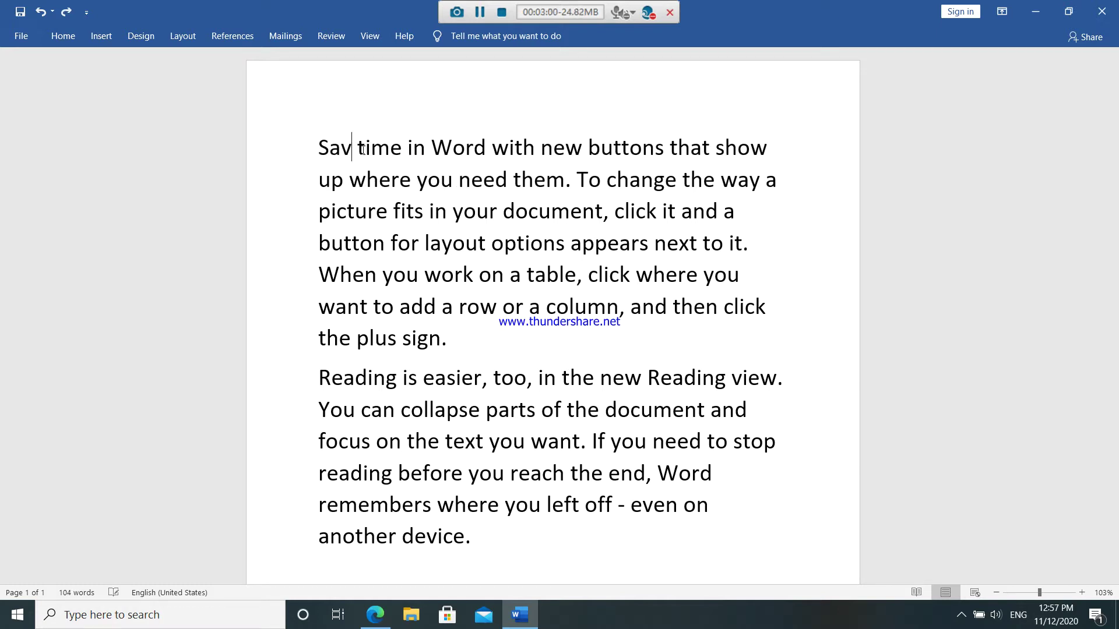
pyautogui.write('e')
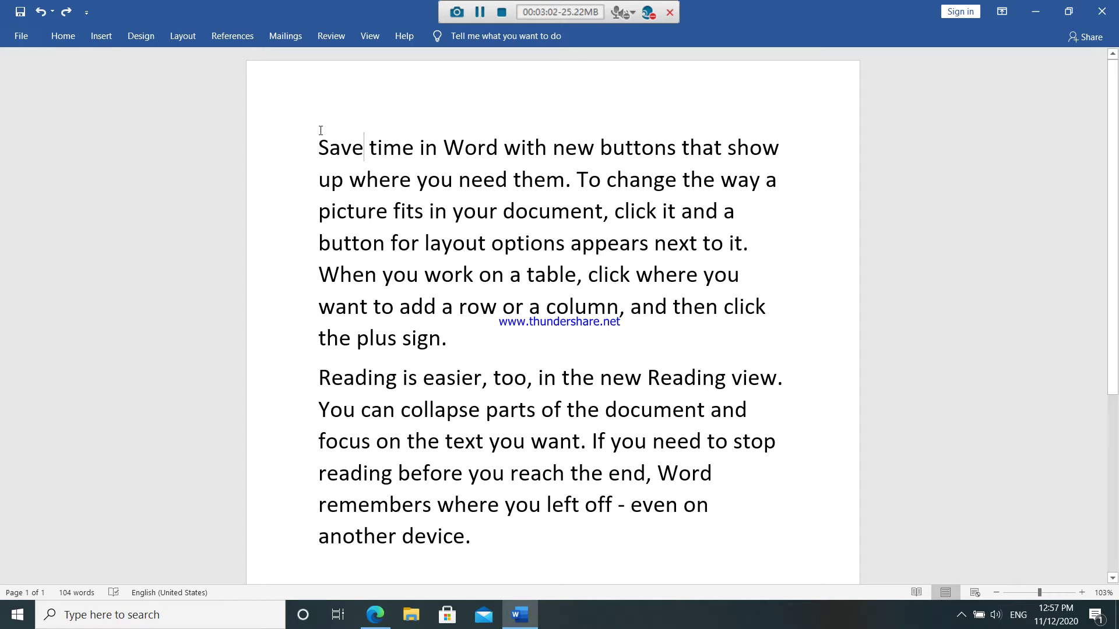
# Insert a 5-column by 3-row table at the start of the document.
pyautogui.click(322, 123)
pyautogui.click(111, 37)
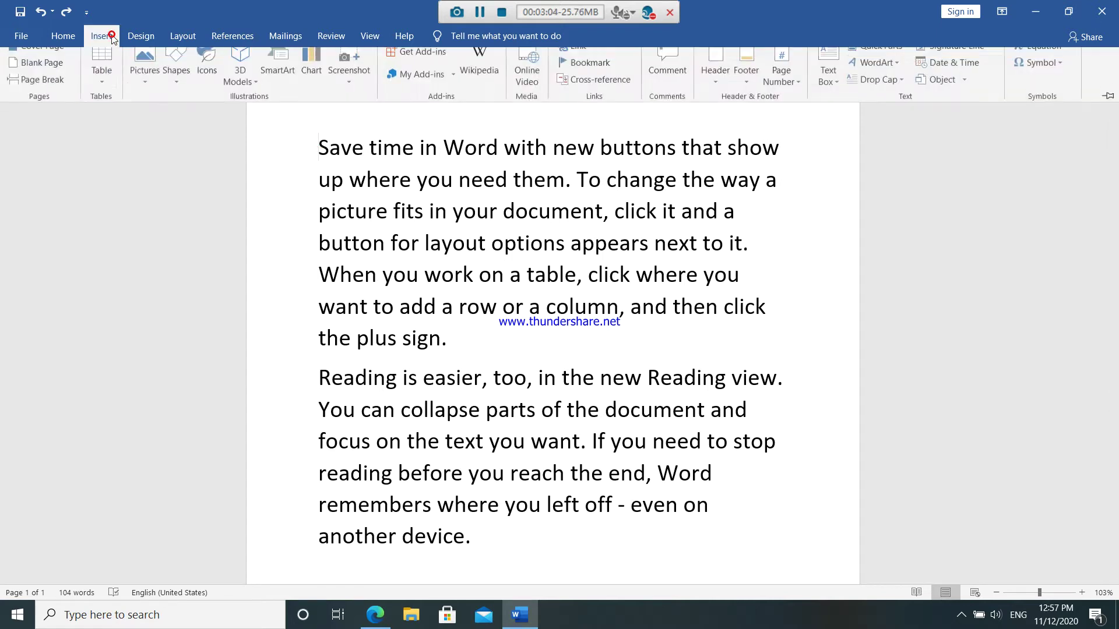
pyautogui.click(103, 89)
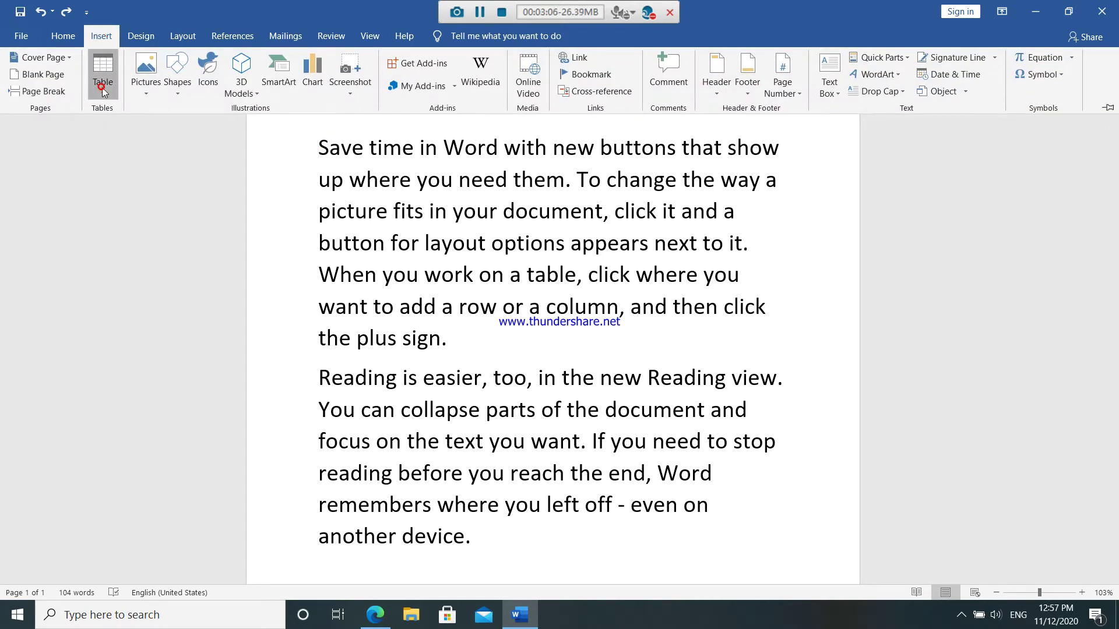
pyautogui.click(104, 91)
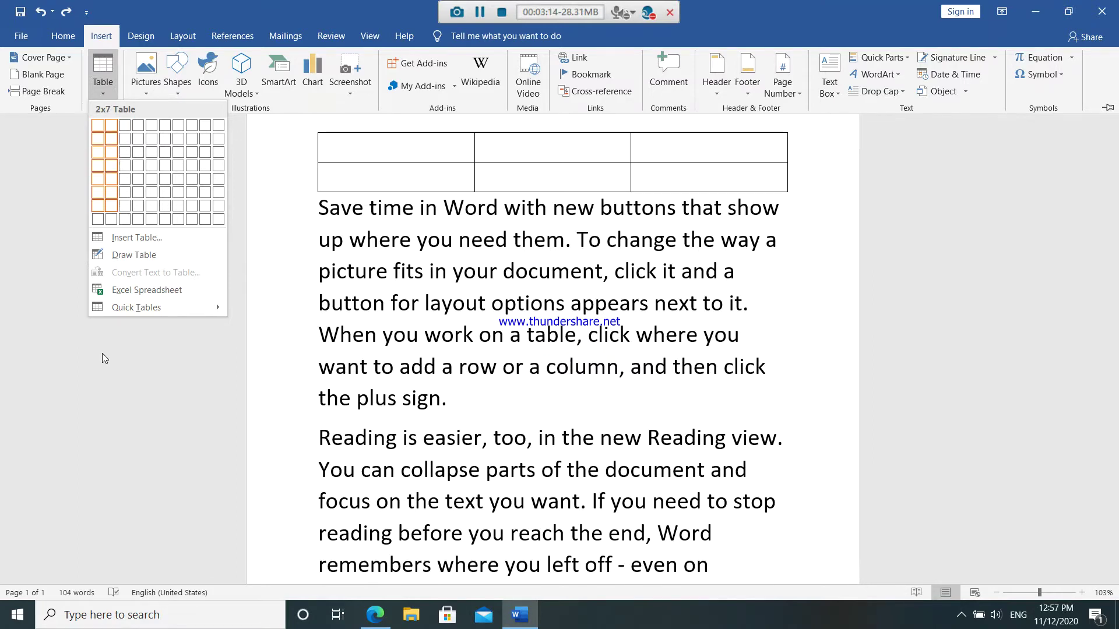
pyautogui.click(103, 354)
pyautogui.click(113, 95)
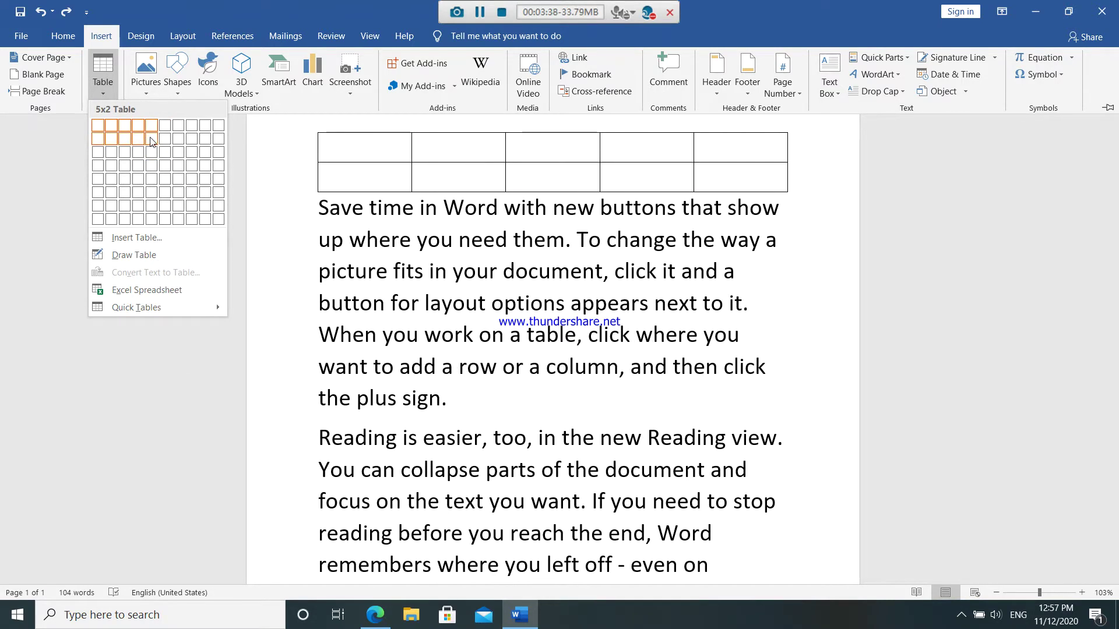
pyautogui.click(158, 155)
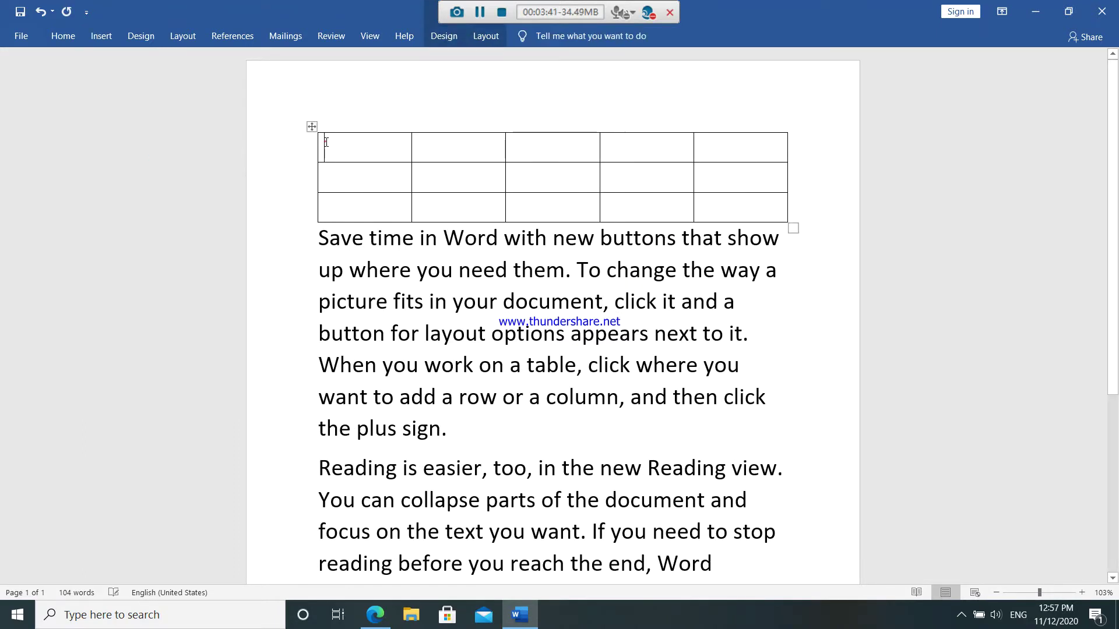
# Type White, Devil and Mrk into the first three cells of the top row.
pyautogui.click(327, 143)
pyautogui.write('white')
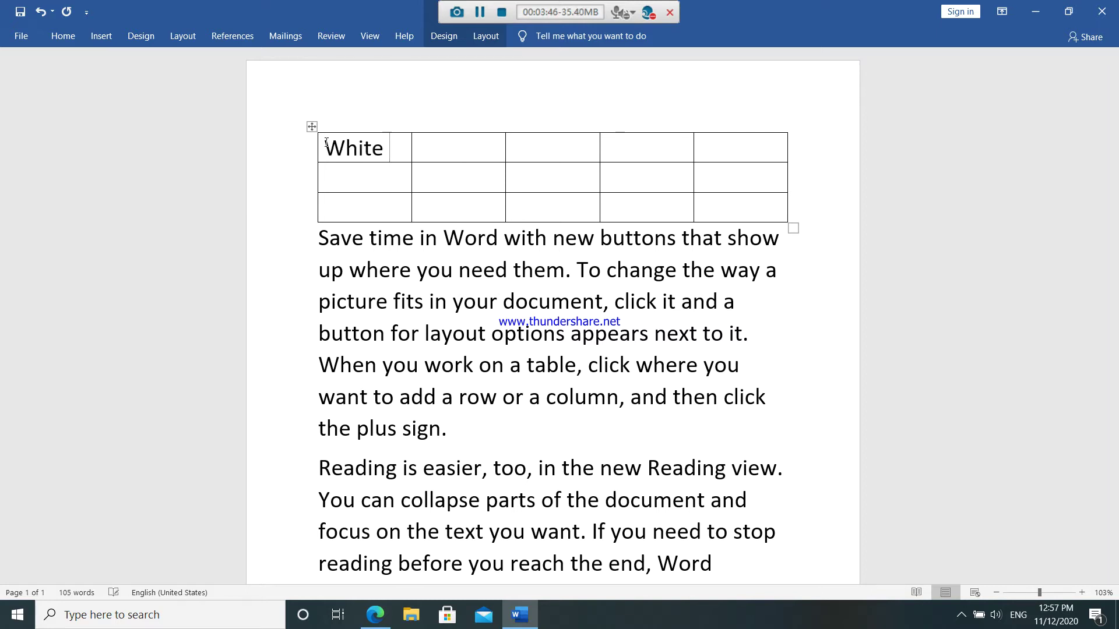
pyautogui.press('Tab')
pyautogui.write('d')
pyautogui.write('evil')
pyautogui.press('Tab')
pyautogui.write('m')
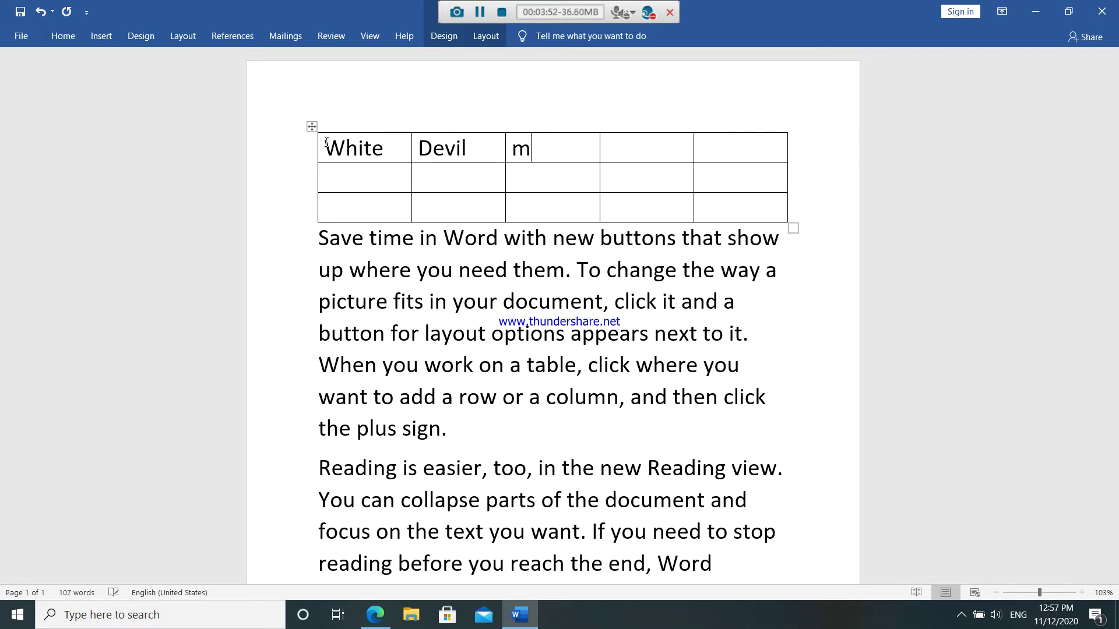
pyautogui.write('ake')
pyautogui.press('BackSpace')
pyautogui.press('BackSpace')
pyautogui.press('BackSpace')
pyautogui.write('rk')
# Type Sub in the fourth cell and leave the fifth cell empty.
pyautogui.press('Tab')
pyautogui.write('su')
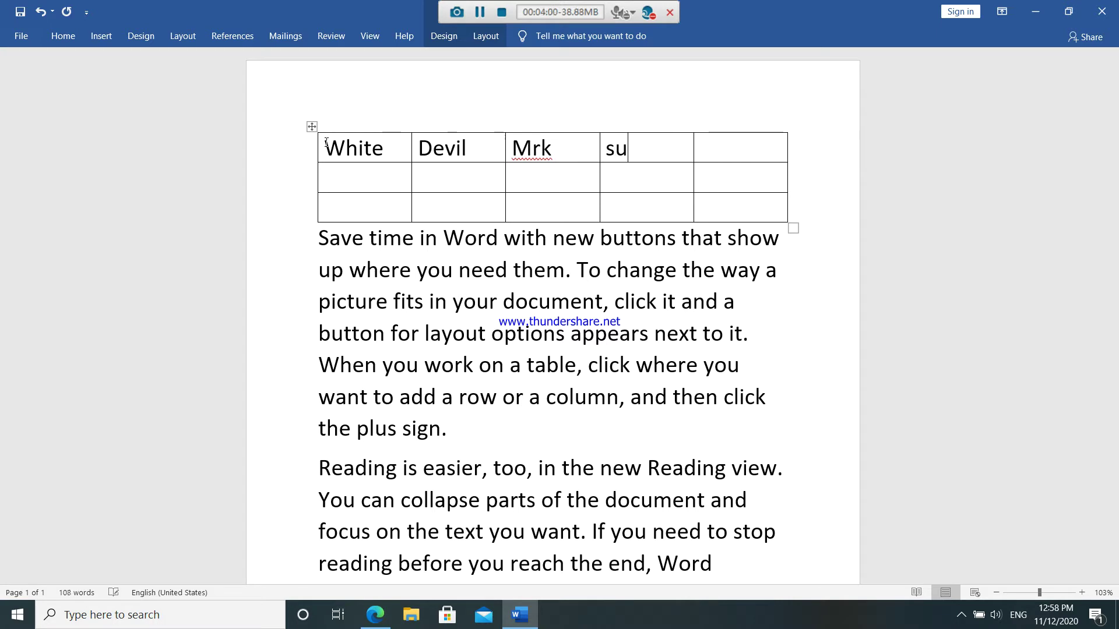
pyautogui.write('b')
pyautogui.press('Tab')
pyautogui.write('his')
pyautogui.press('BackSpace')
pyautogui.write('d')
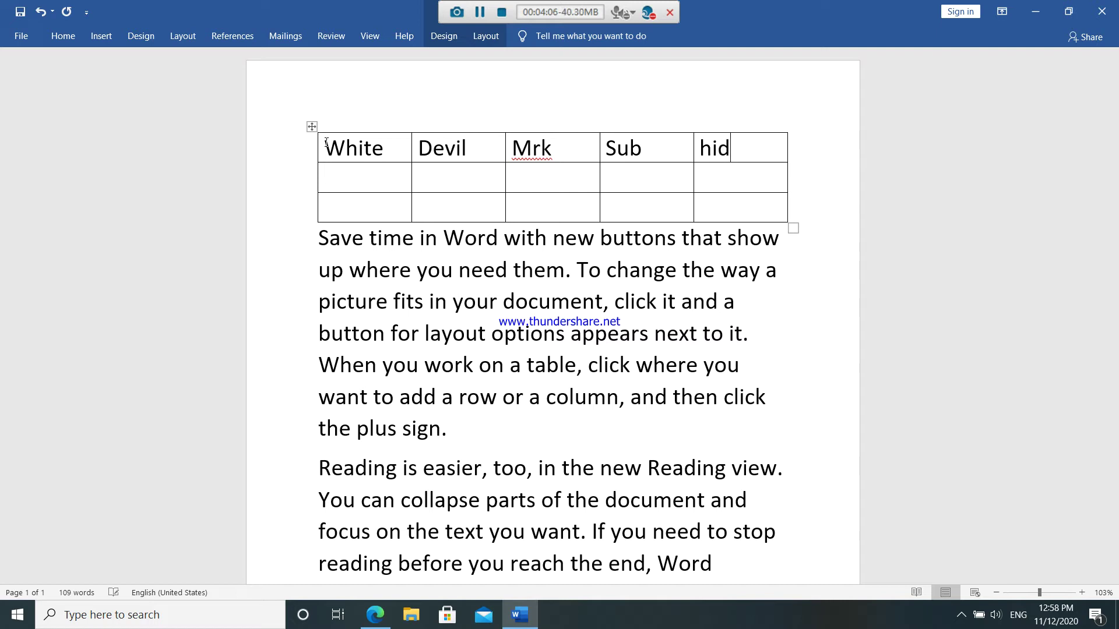
pyautogui.press('BackSpace')
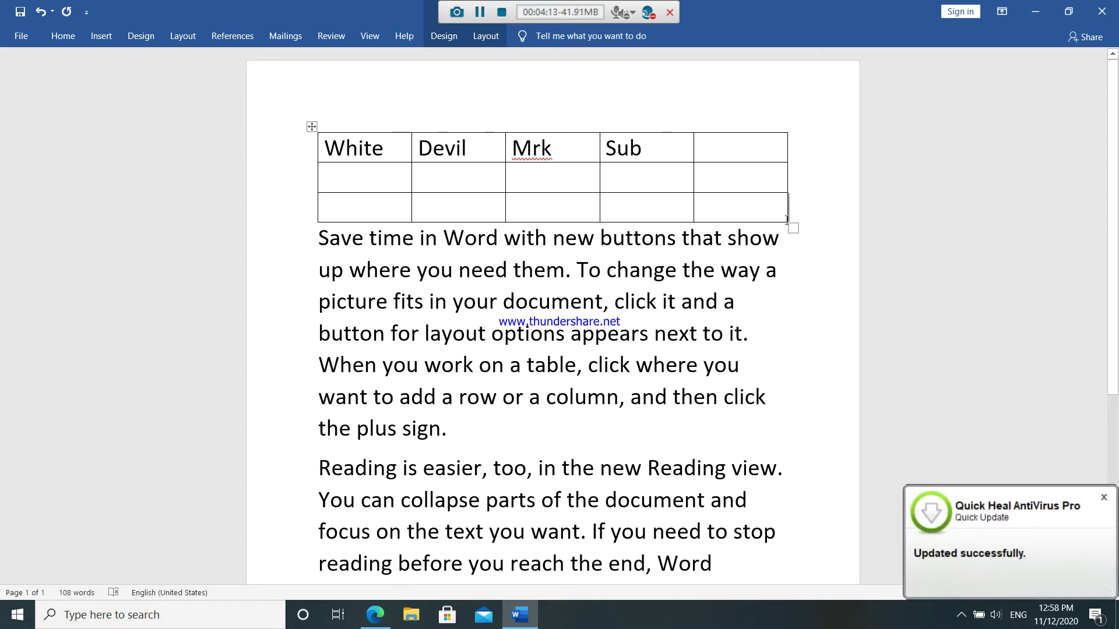
# Select the whole table and cut it.
pyautogui.click(313, 127)
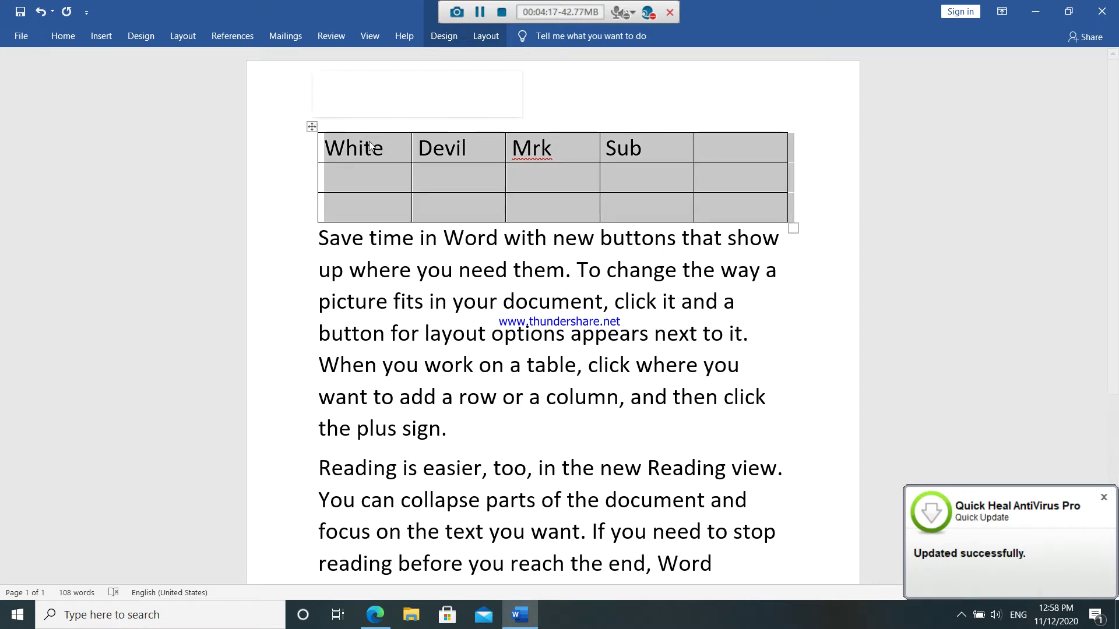
pyautogui.rightClick(312, 128)
pyautogui.click(356, 141)
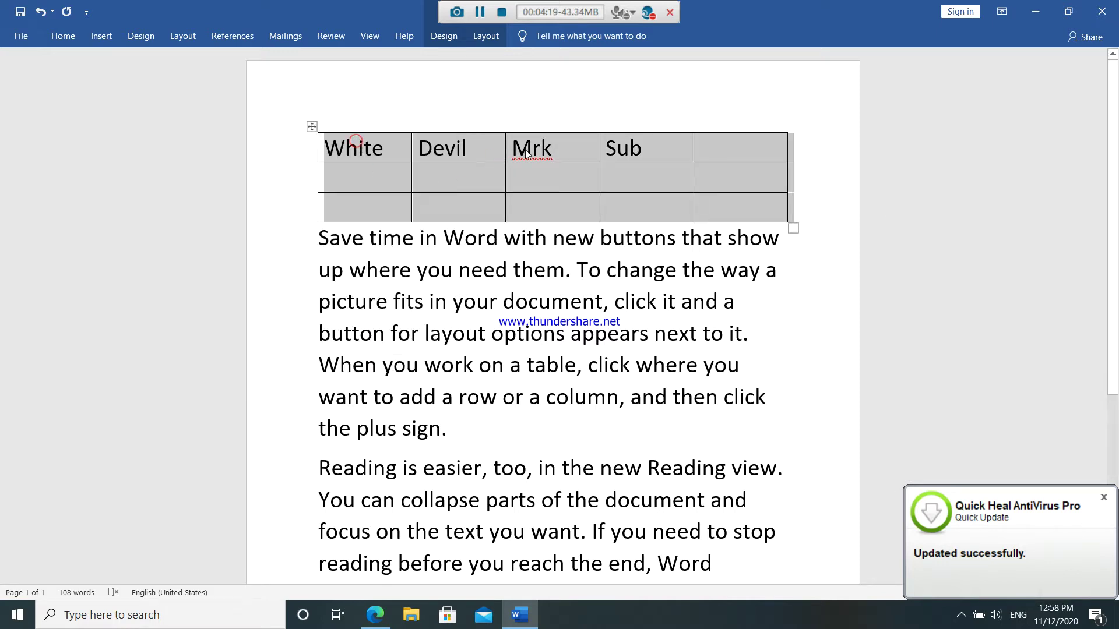
pyautogui.hotkey('ctrl', 'v')
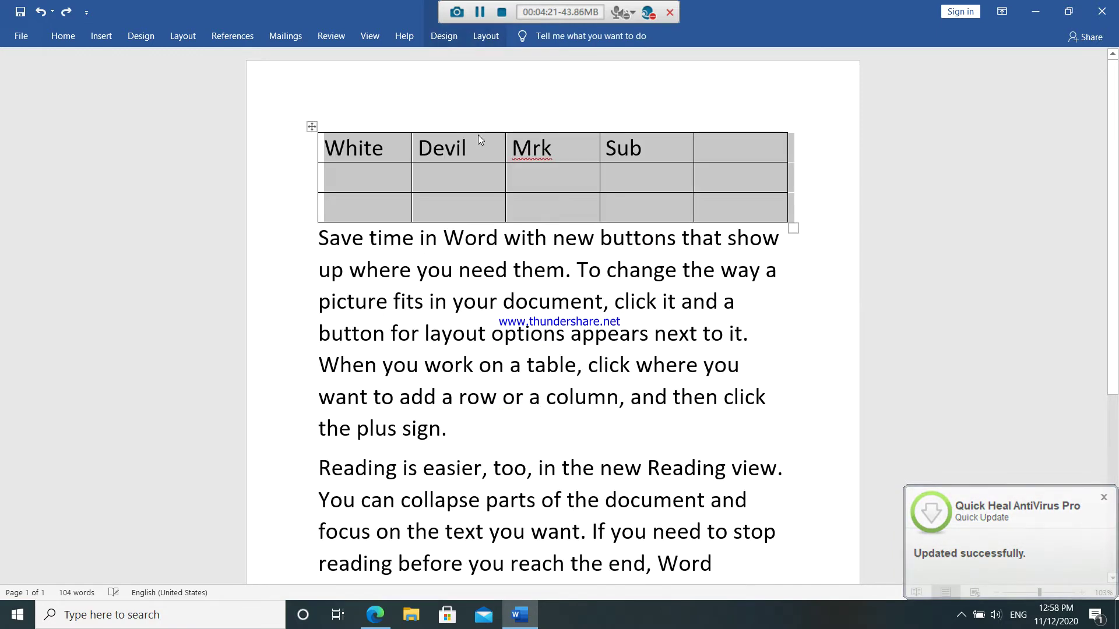
pyautogui.click(384, 148)
pyautogui.write('r')
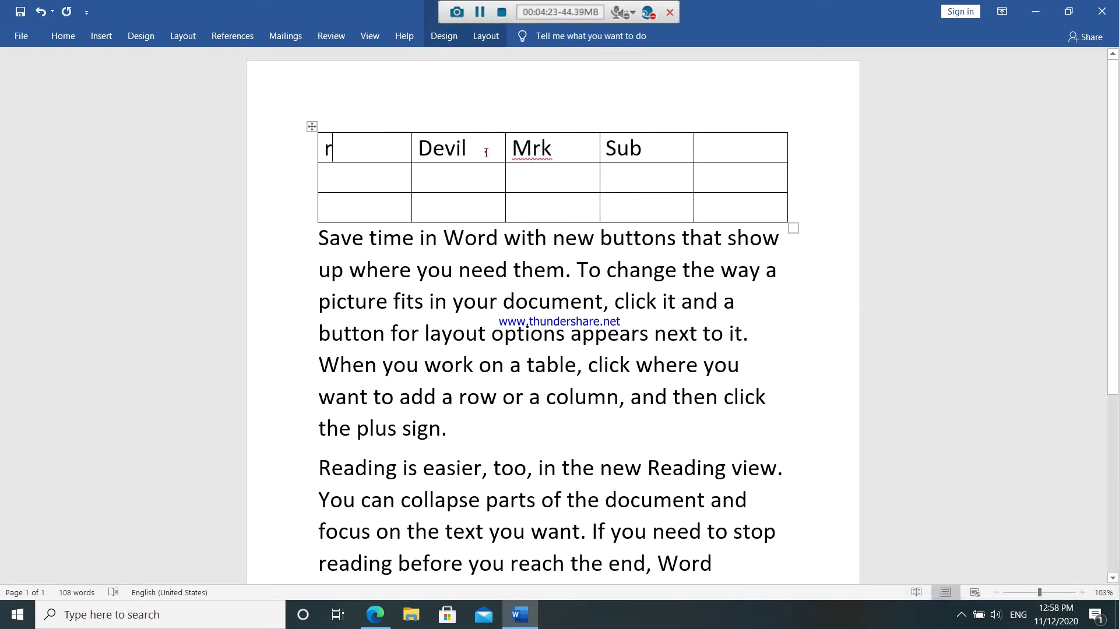
pyautogui.keyDown('shift'); pyautogui.click(486, 153); pyautogui.keyUp('shift')
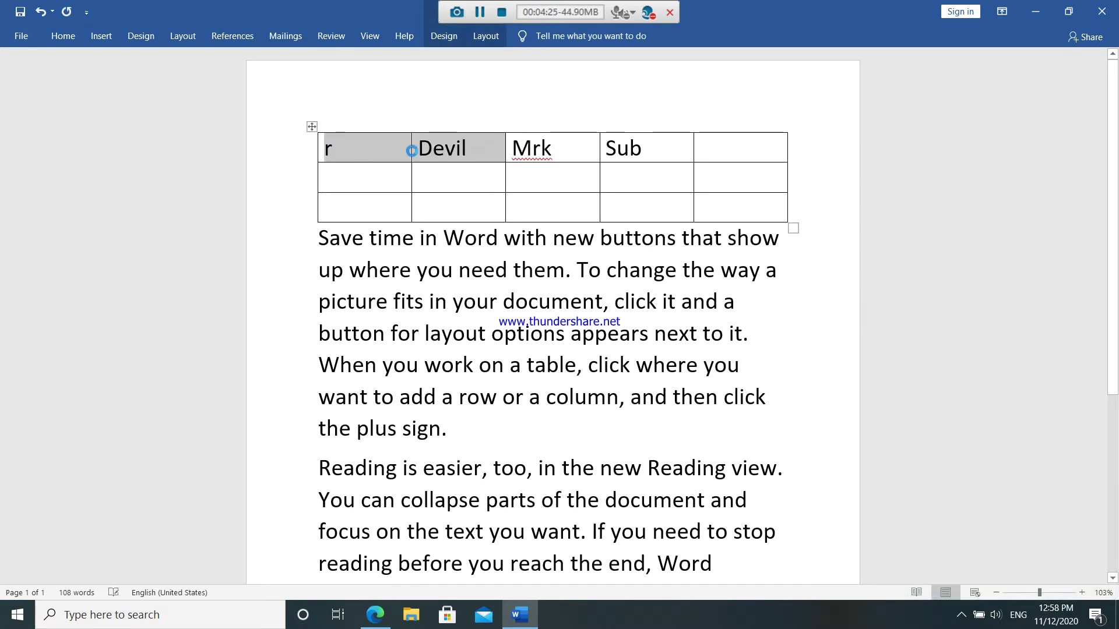
pyautogui.press('BackSpace')
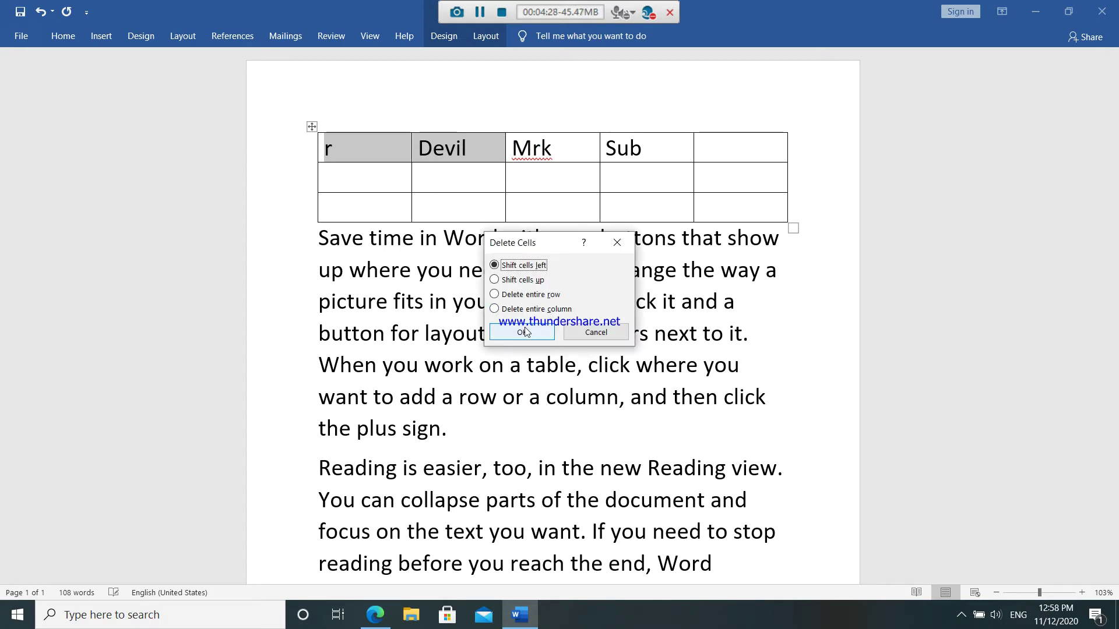
pyautogui.click(522, 332)
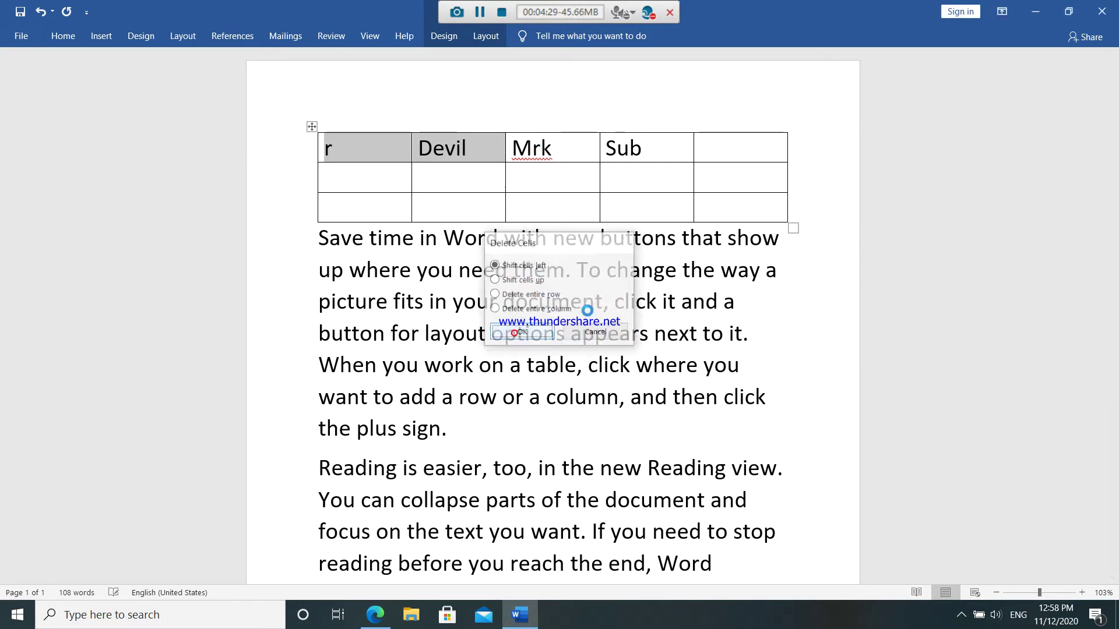
pyautogui.moveTo(458, 146); pyautogui.dragTo(338, 147)
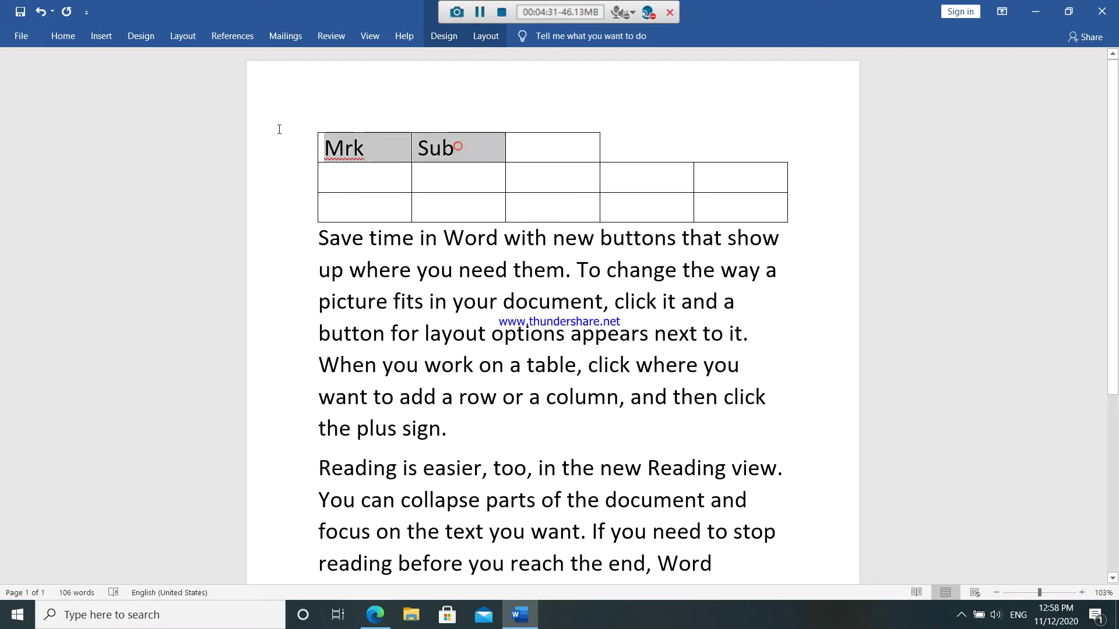
pyautogui.press('BackSpace')
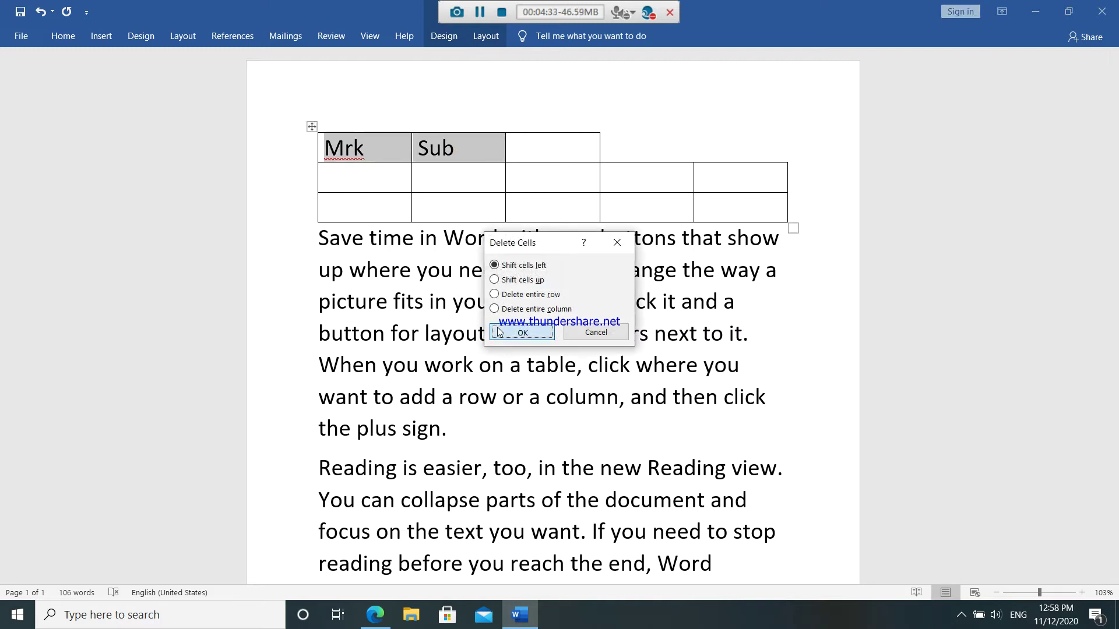
pyautogui.click(497, 328)
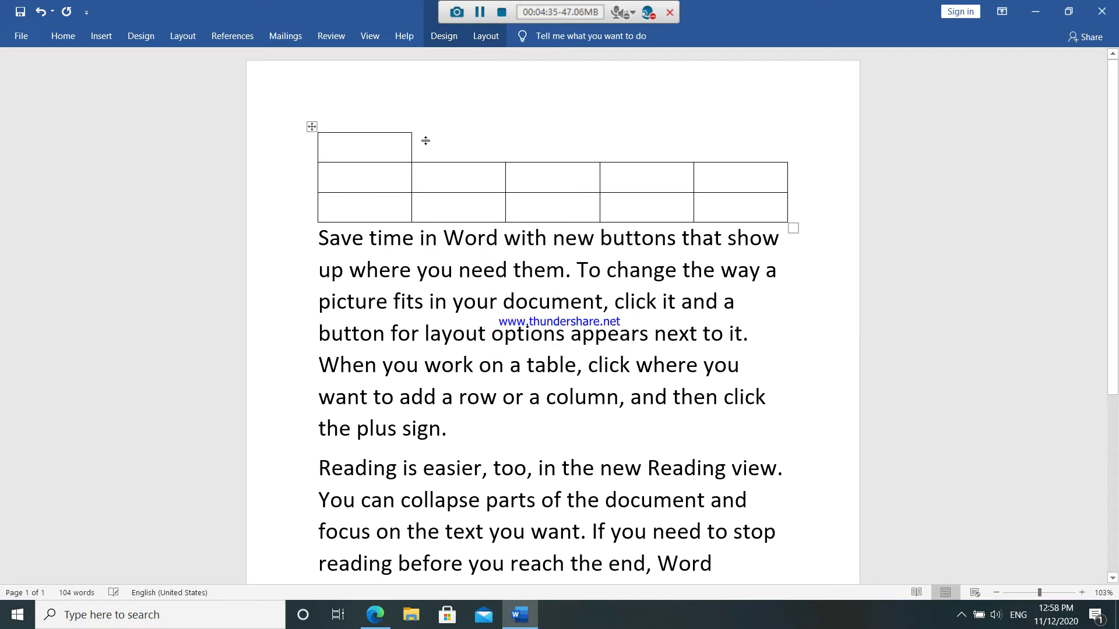
pyautogui.hotkey('ctrl', 'z')
pyautogui.hotkey('ctrl', 'z')
# Undo the cell deletion and erase Devil, White and Sub from the first row.
pyautogui.hotkey('ctrl', 'z')
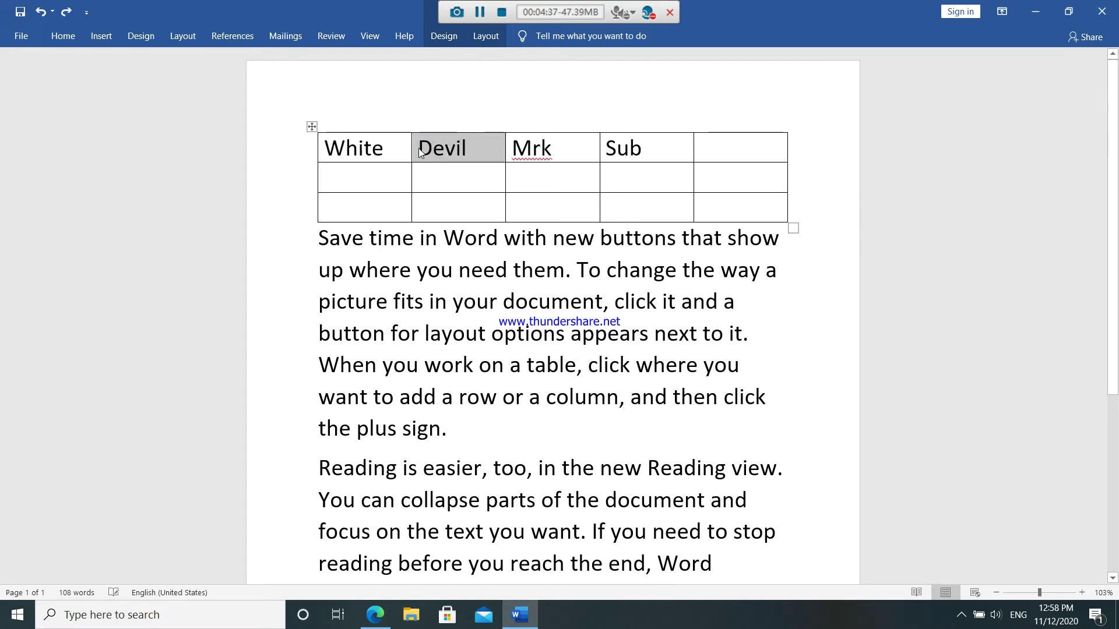
pyautogui.hotkey('ctrl', 'z')
pyautogui.moveTo(432, 155); pyautogui.dragTo(477, 150)
pyautogui.click(475, 149)
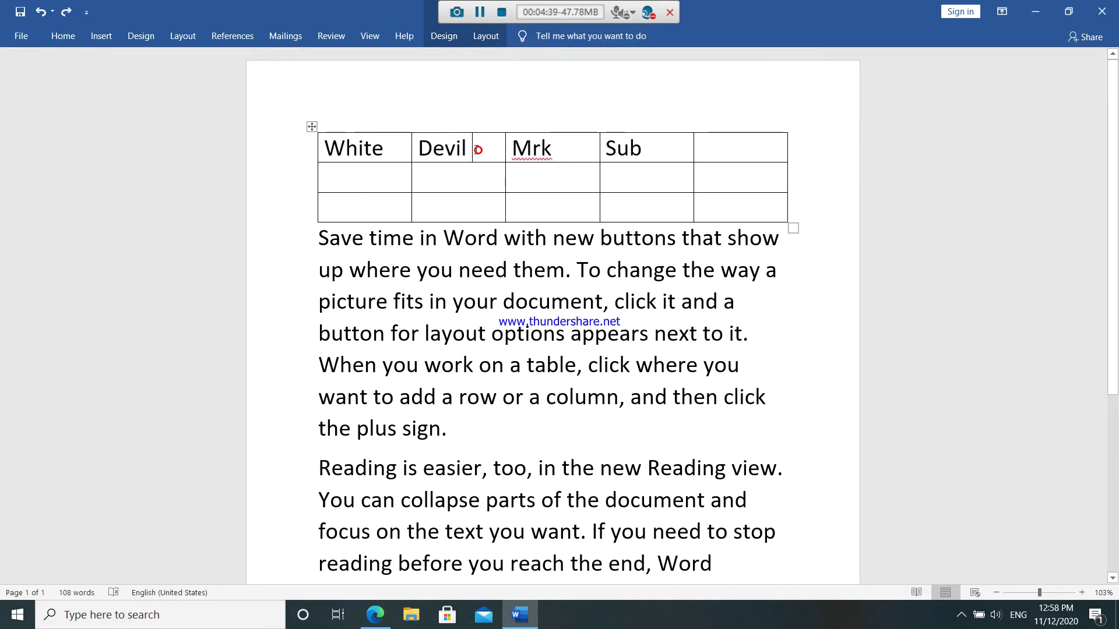
pyautogui.press('BackSpace')
pyautogui.press('BackSpace')
pyautogui.press('BackSpace')
pyautogui.press('BackSpace')
pyautogui.press('BackSpace')
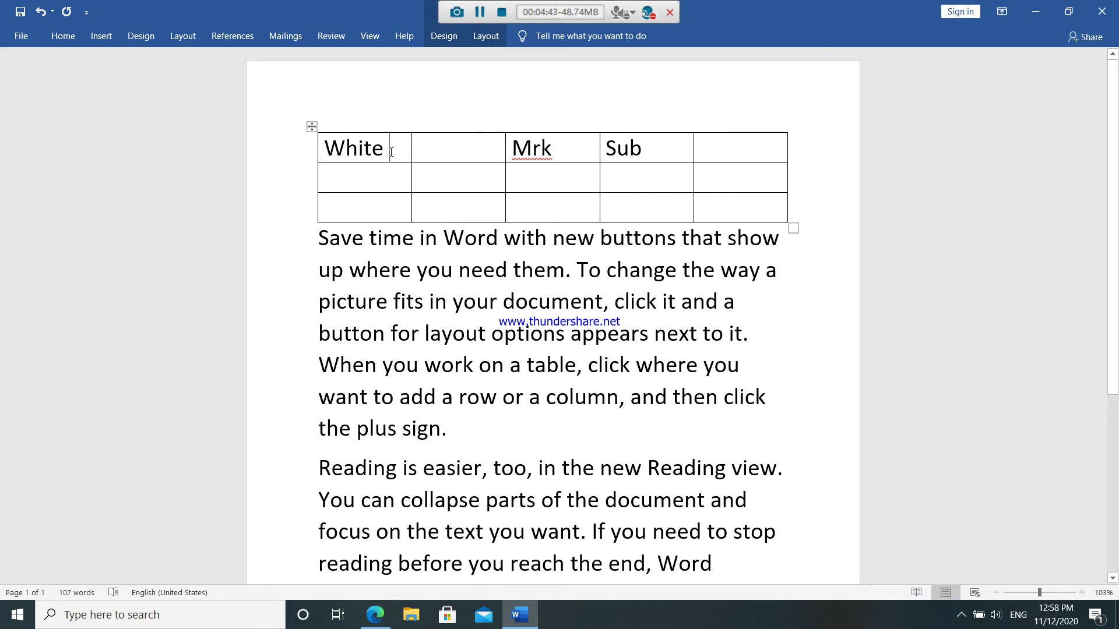
pyautogui.press('BackSpace')
pyautogui.press('BackSpace')
pyautogui.press('BackSpace')
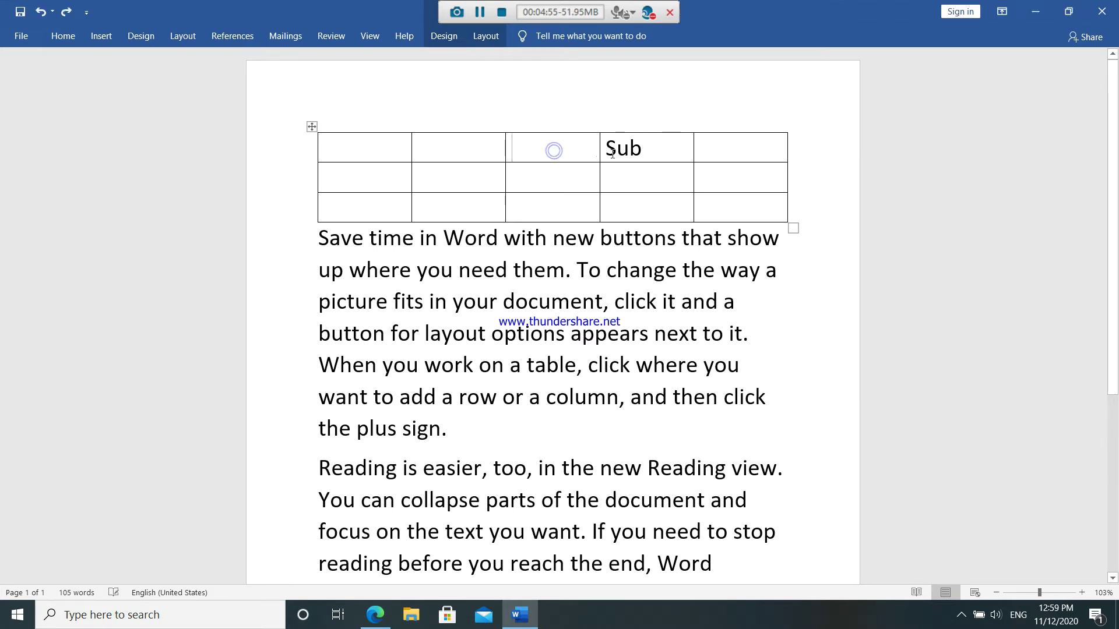
pyautogui.click(639, 154)
pyautogui.press('BackSpace')
pyautogui.press('BackSpace')
pyautogui.press('BackSpace')
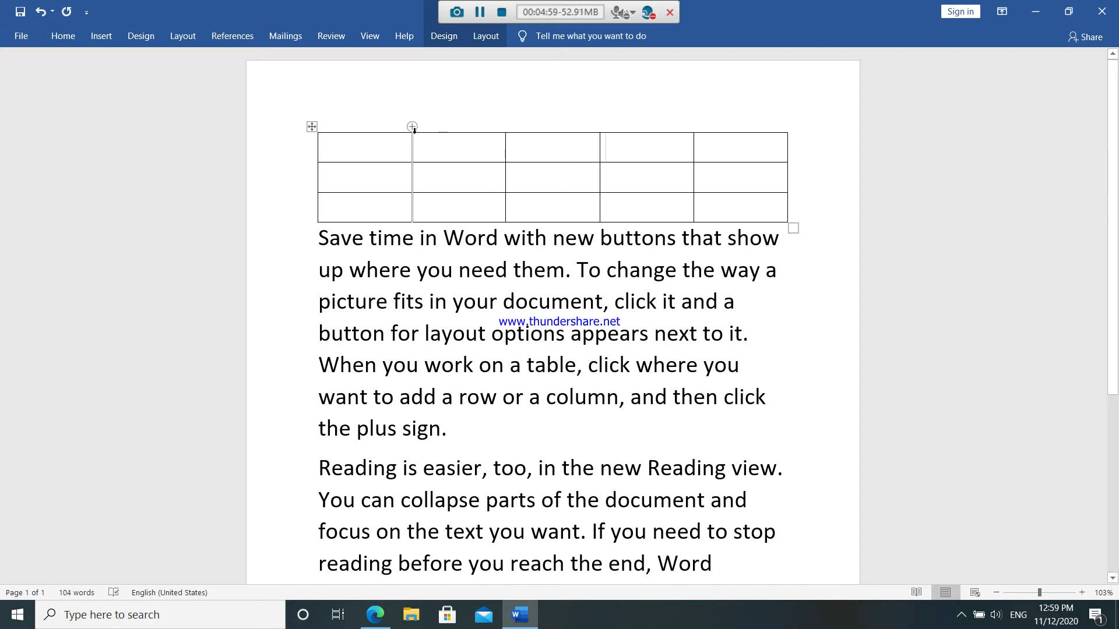
# Select the whole table and delete it.
pyautogui.click(414, 130)
pyautogui.click(311, 127)
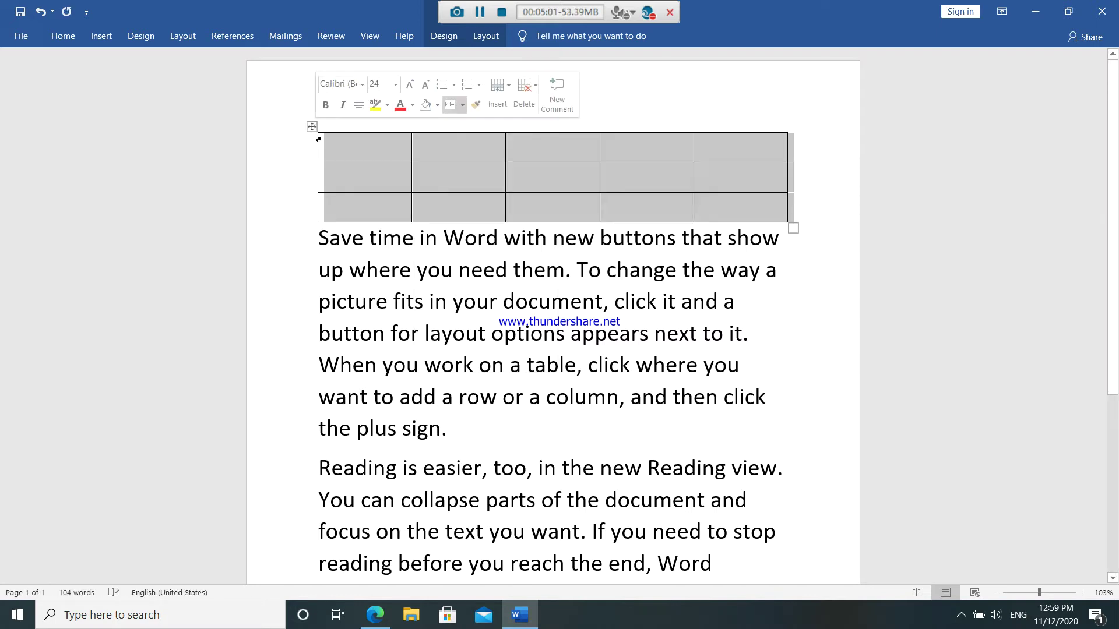
pyautogui.rightClick(310, 129)
pyautogui.press('Escape')
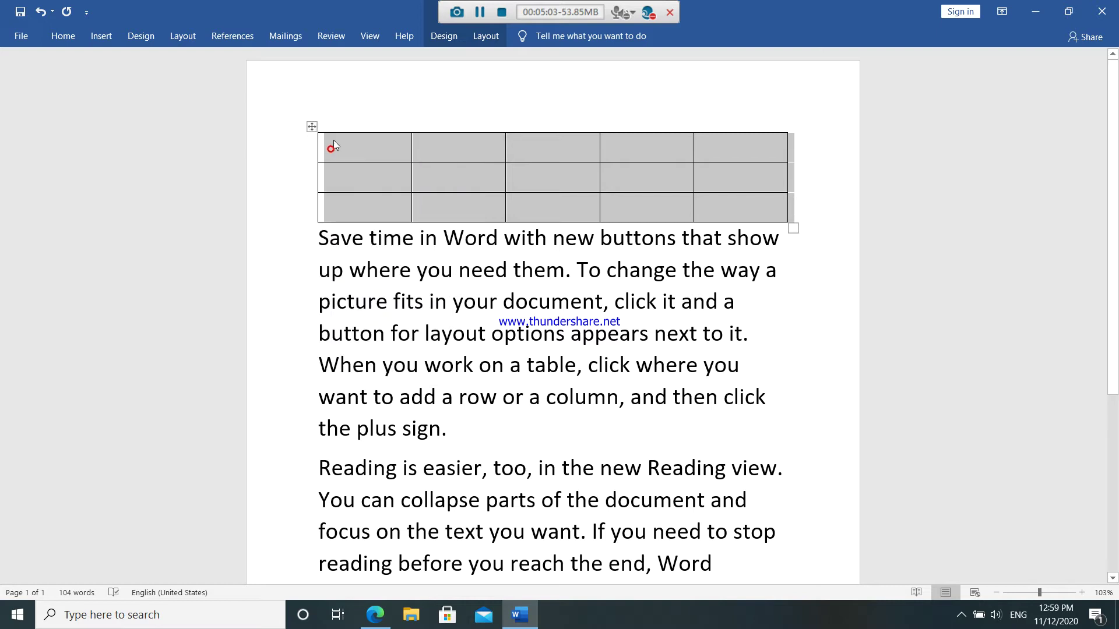
pyautogui.rightClick(315, 131)
pyautogui.click(363, 251)
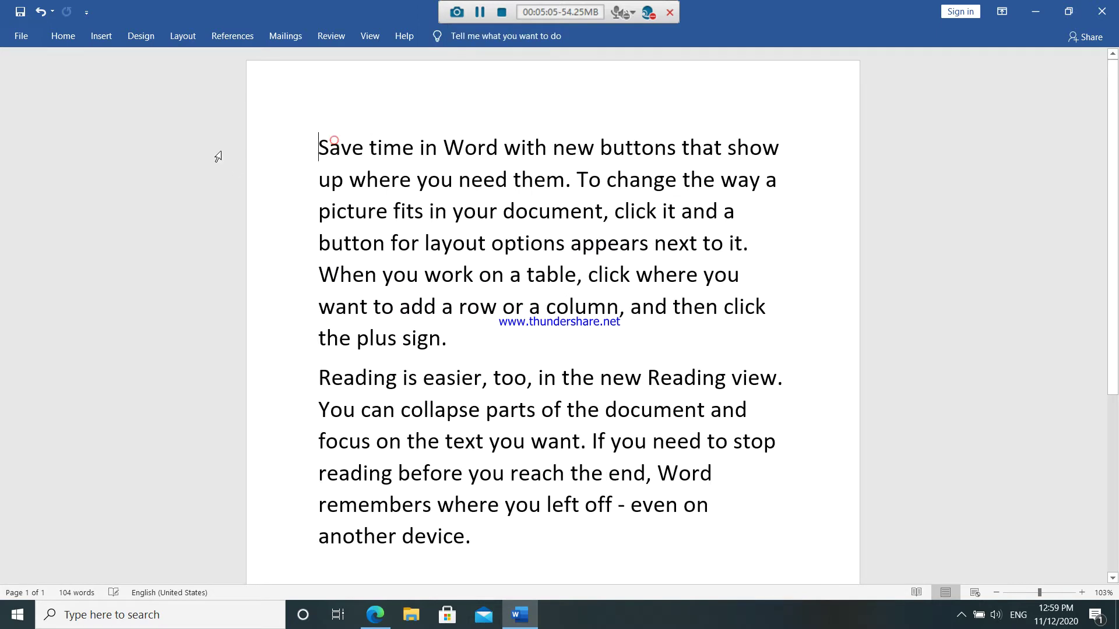
# Draw a table around the first paragraph's opening lines starting at 'Save'.
pyautogui.click(102, 36)
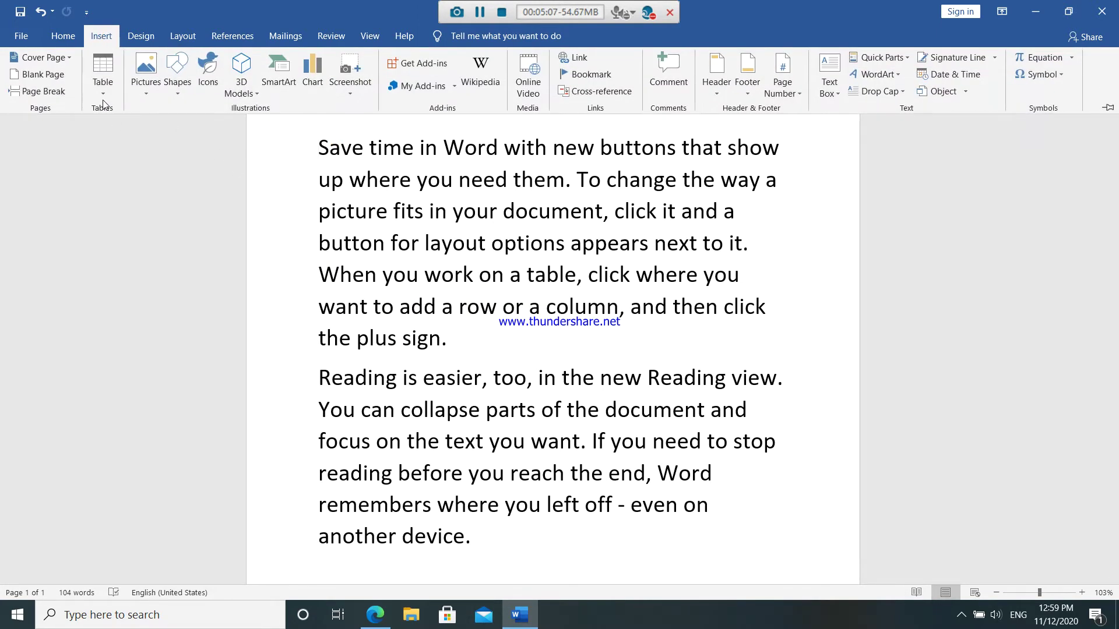
pyautogui.click(103, 93)
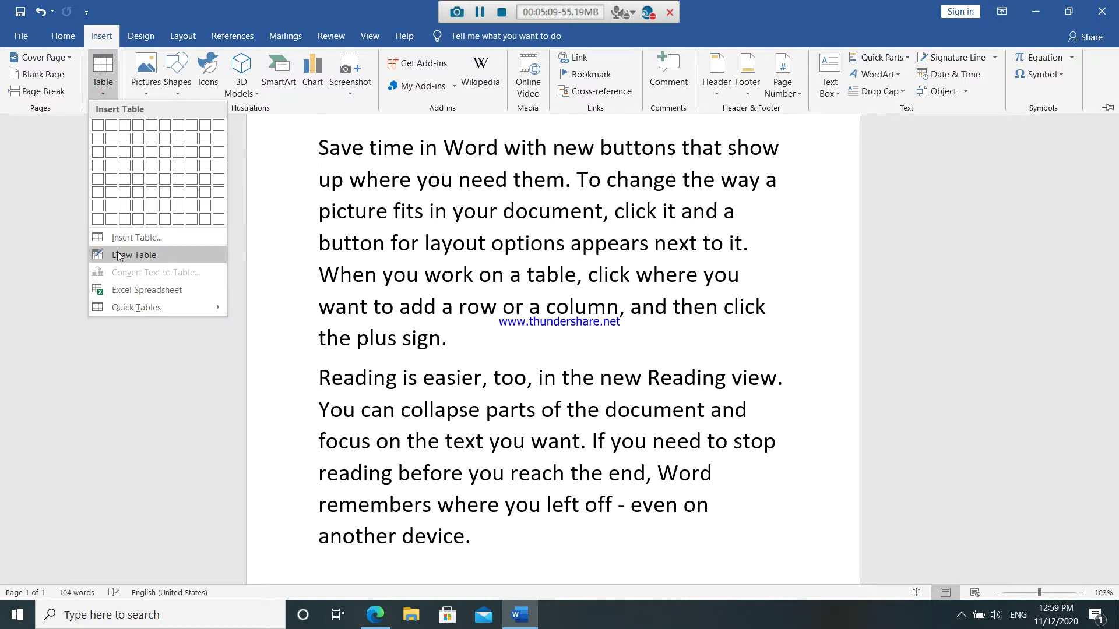
pyautogui.click(117, 256)
pyautogui.moveTo(318, 125)
pyautogui.mouseDown()
pyautogui.moveTo(354, 168)
pyautogui.moveTo(775, 234)
pyautogui.mouseUp()
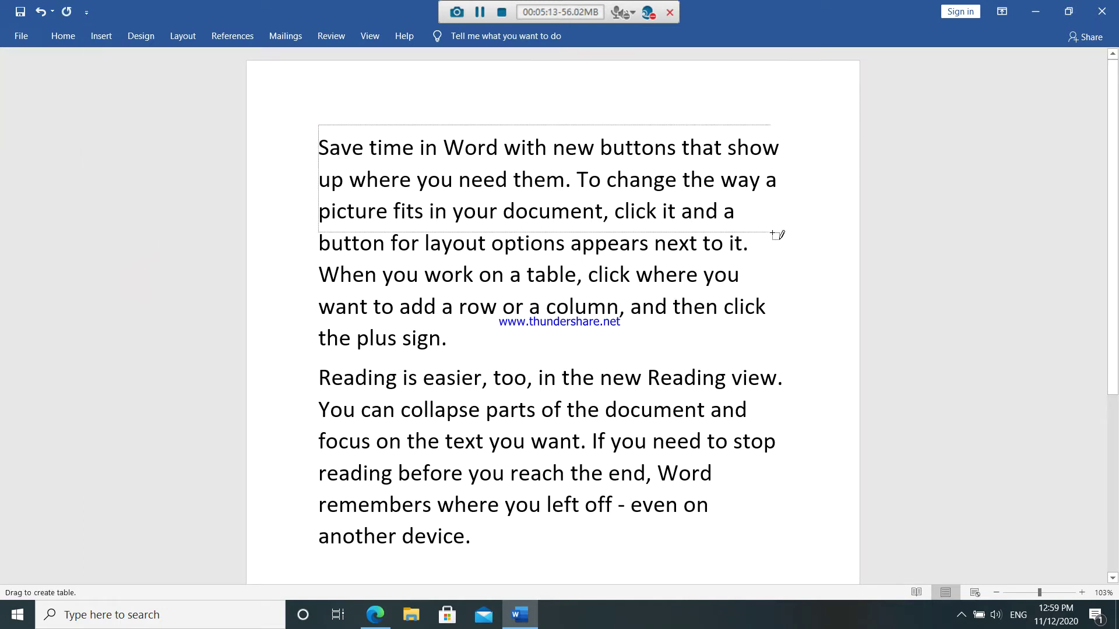
pyautogui.moveTo(775, 234); pyautogui.dragTo(788, 242)
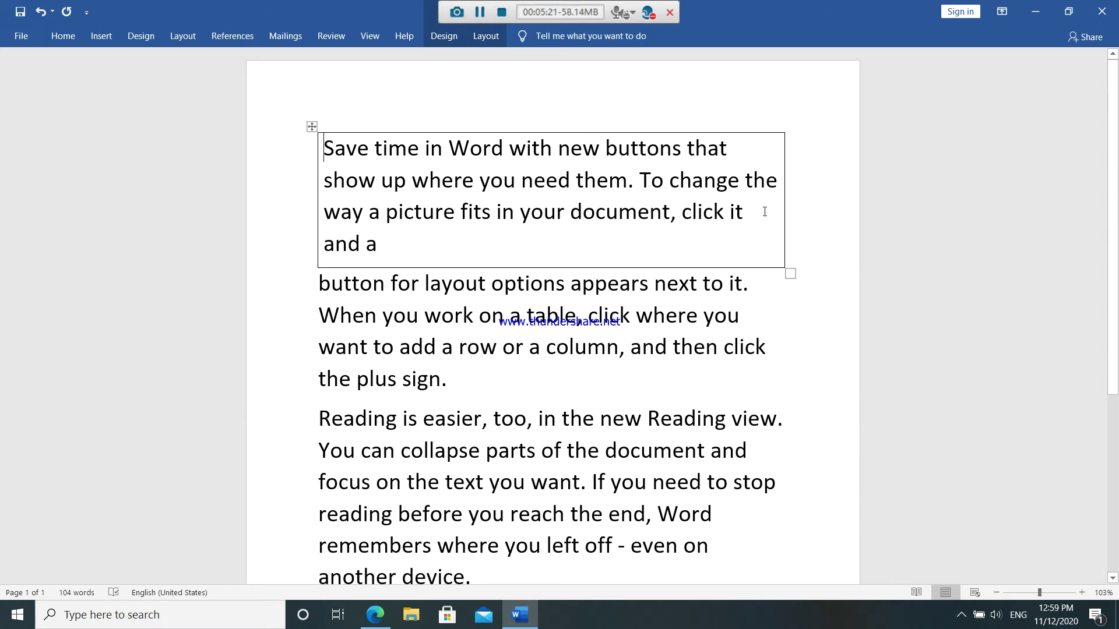
# Cut the drawn table with its text, then select the 'When you work on a table' line.
pyautogui.click(313, 127)
pyautogui.rightClick(312, 127)
pyautogui.click(344, 133)
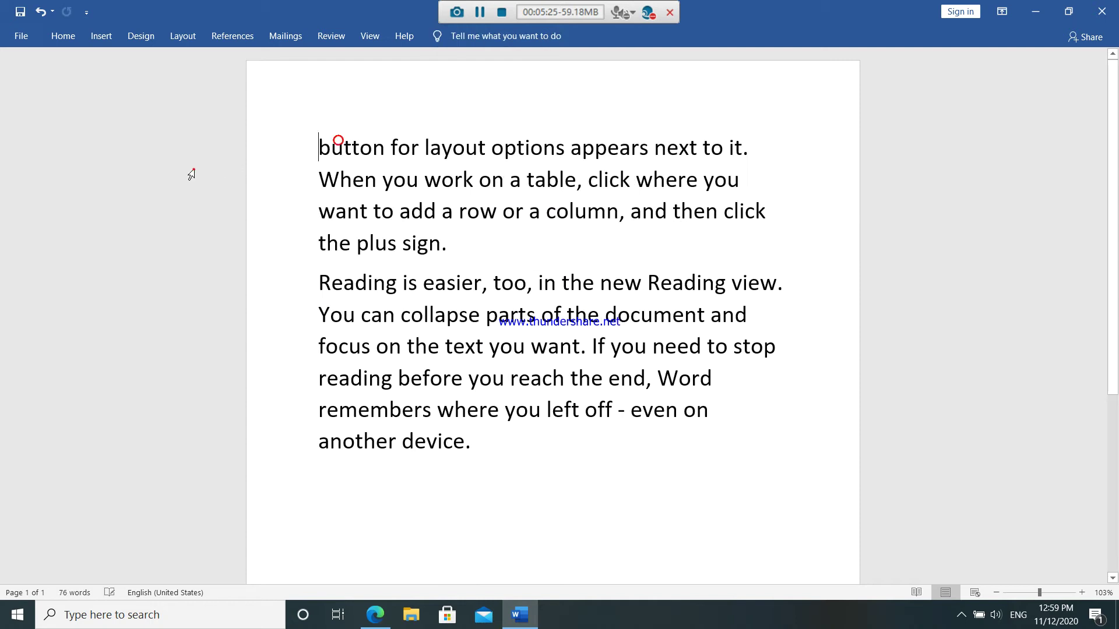
pyautogui.click(193, 168)
# Browse the Quick Tables gallery without inserting one.
pyautogui.click(101, 36)
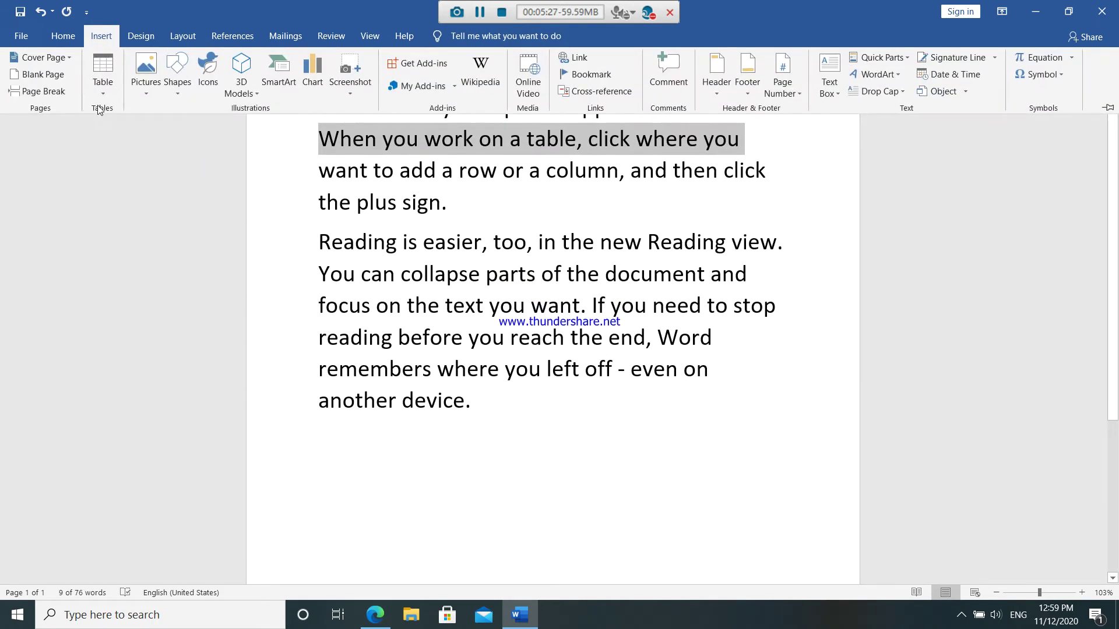
pyautogui.click(102, 94)
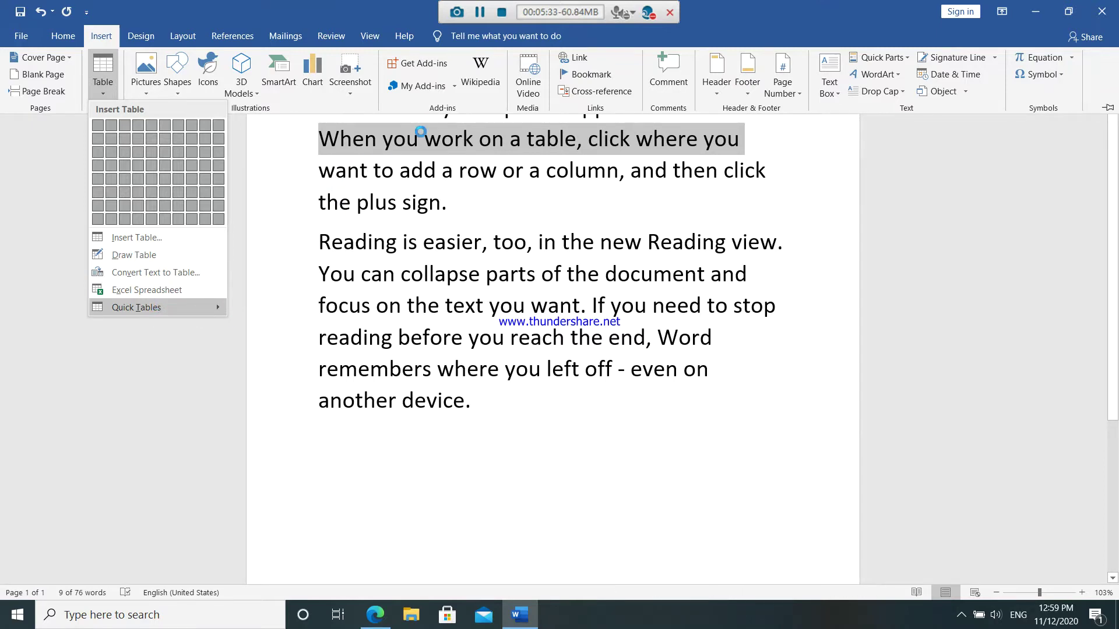
pyautogui.click(158, 312)
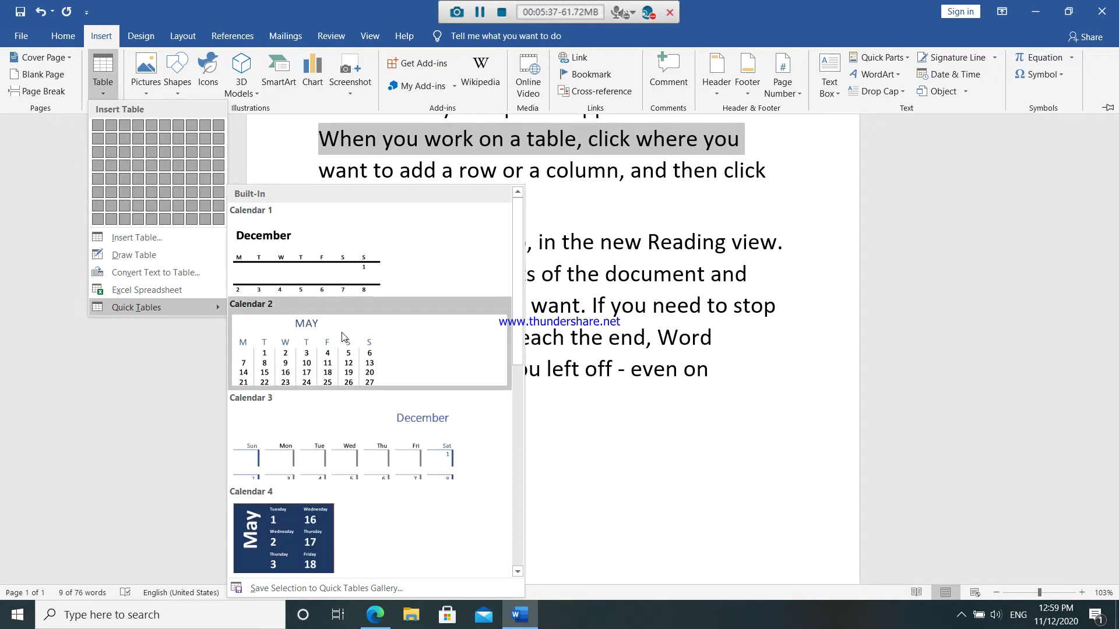
pyautogui.scroll(-5, 410, 223)
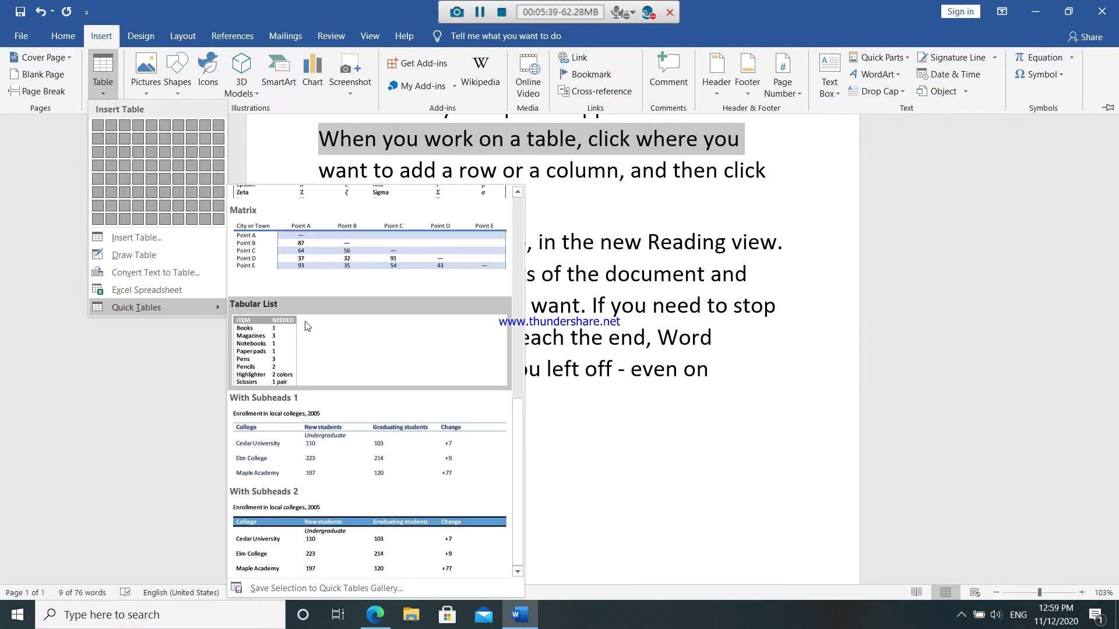
pyautogui.scroll(5, 305, 320)
pyautogui.scroll(-5, 302, 321)
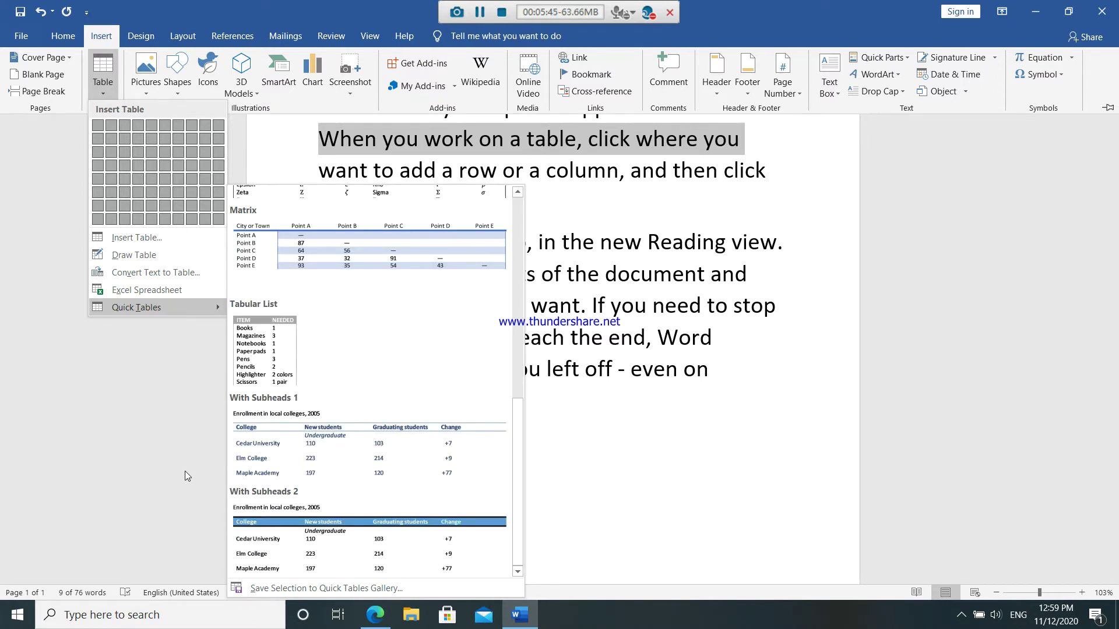
pyautogui.click(184, 420)
# Convert the 'When you work on a table' line into a table.
pyautogui.click(107, 93)
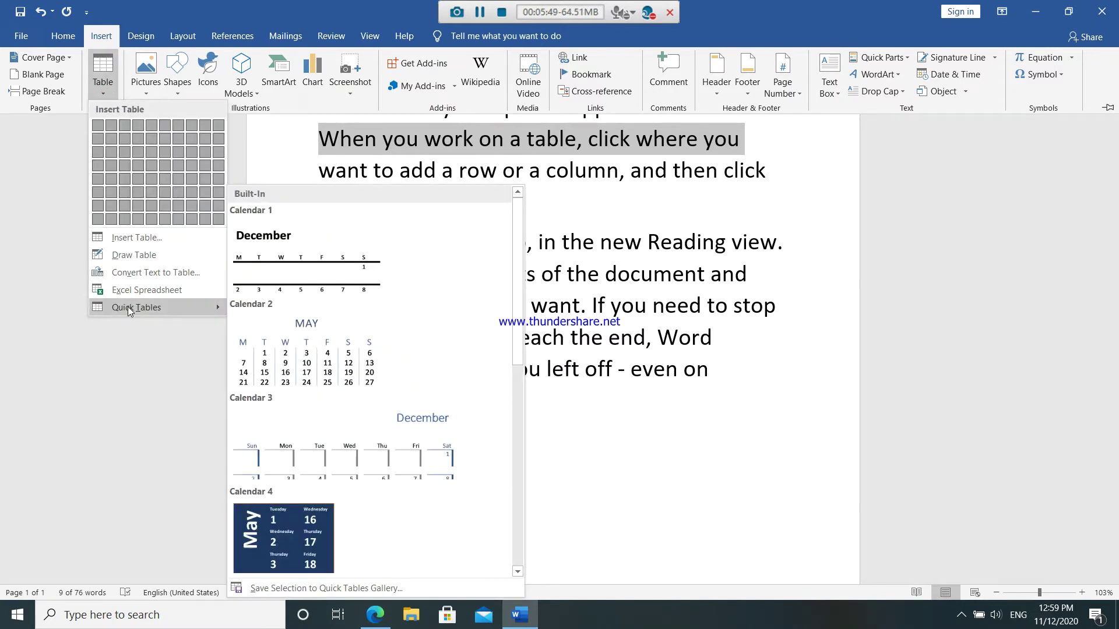
pyautogui.click(123, 242)
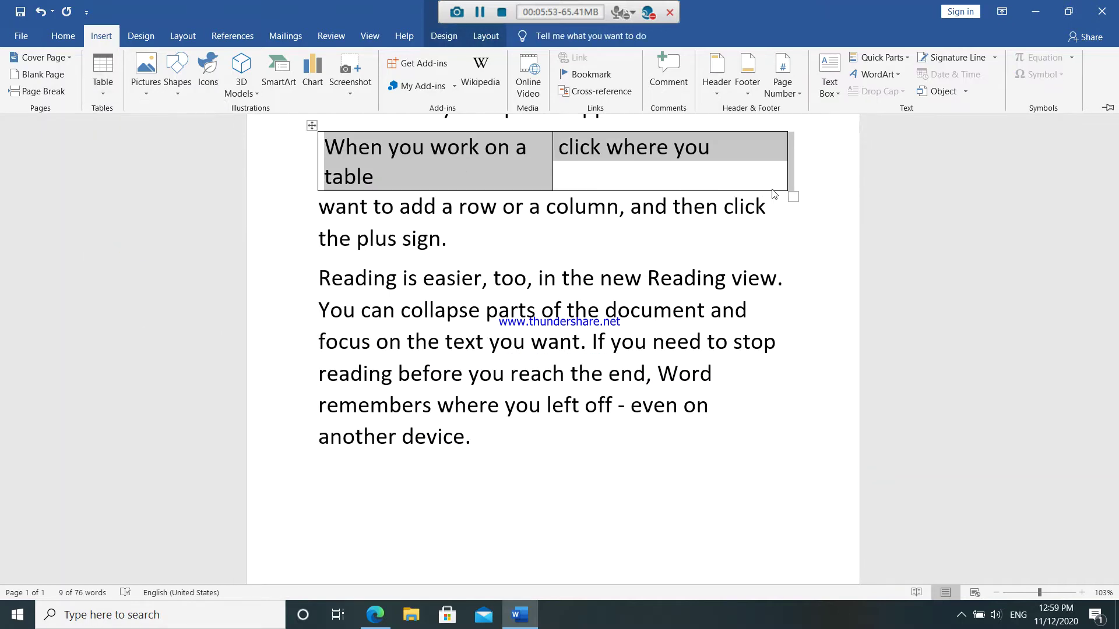
pyautogui.rightClick(792, 192)
# Cut the converted table and add an empty paragraph above 'button for layout options'.
pyautogui.click(829, 196)
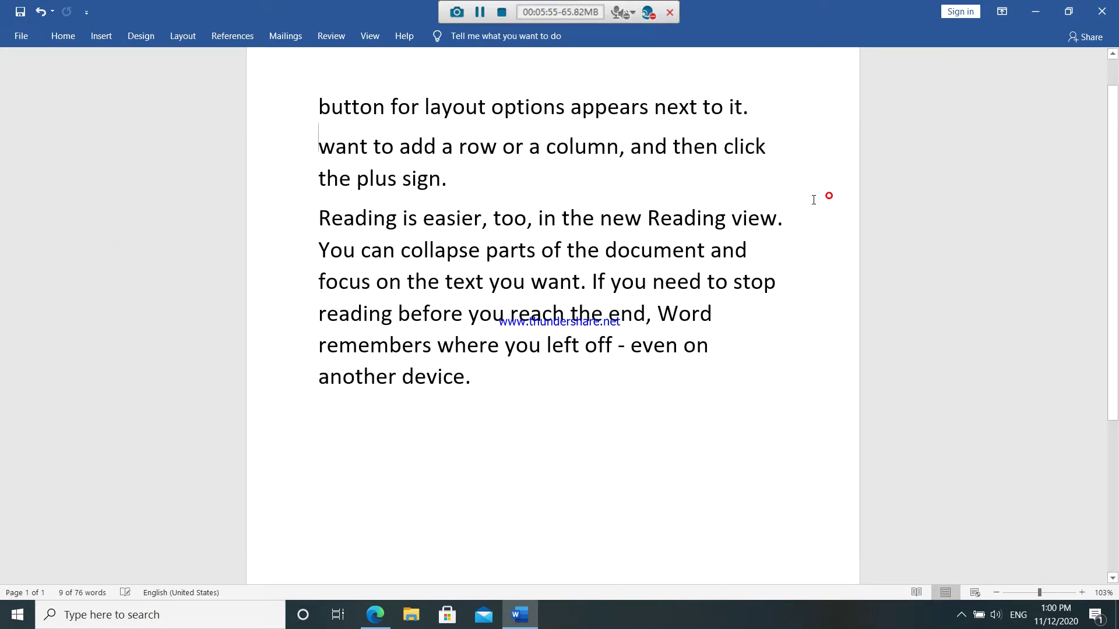
pyautogui.click(316, 99)
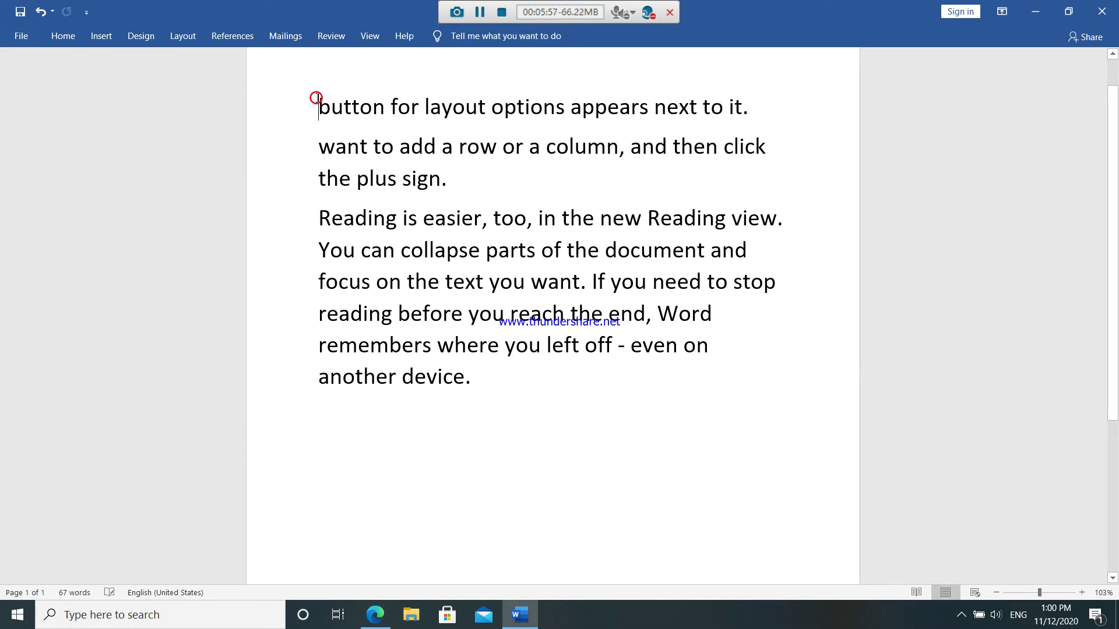
pyautogui.press('Return')
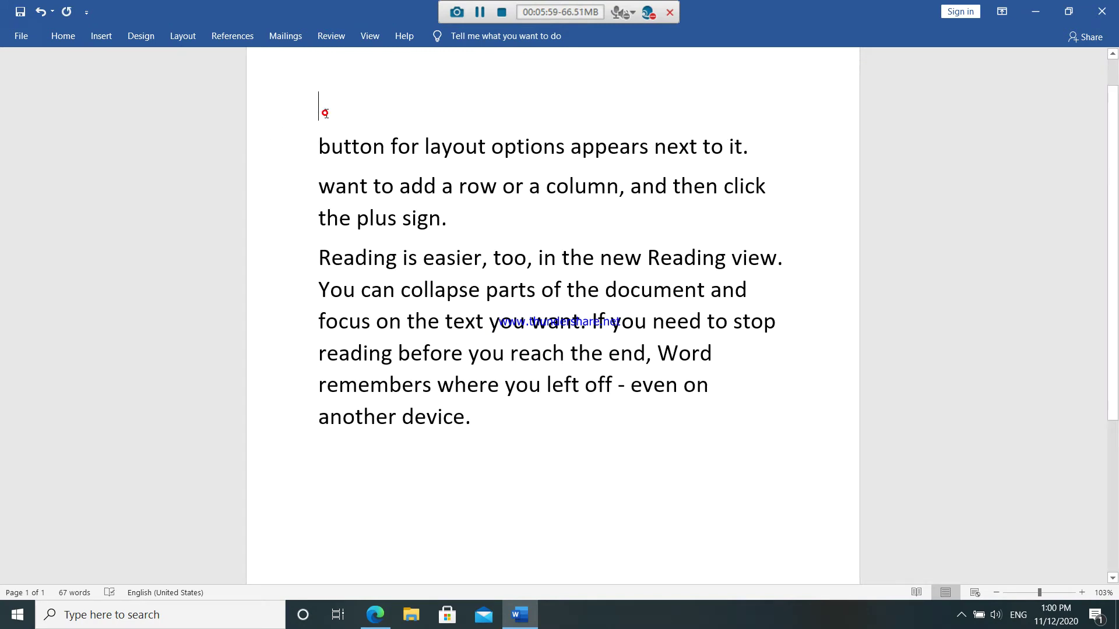
# Insert a 7-column, 4-row table at the top of the page.
pyautogui.click(101, 36)
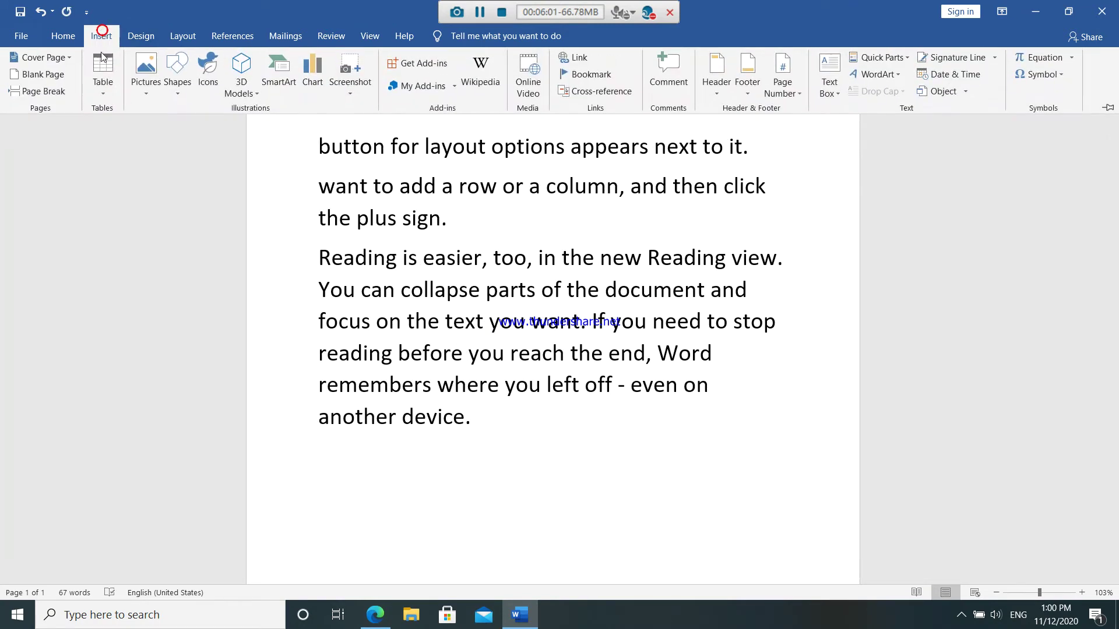
pyautogui.click(102, 87)
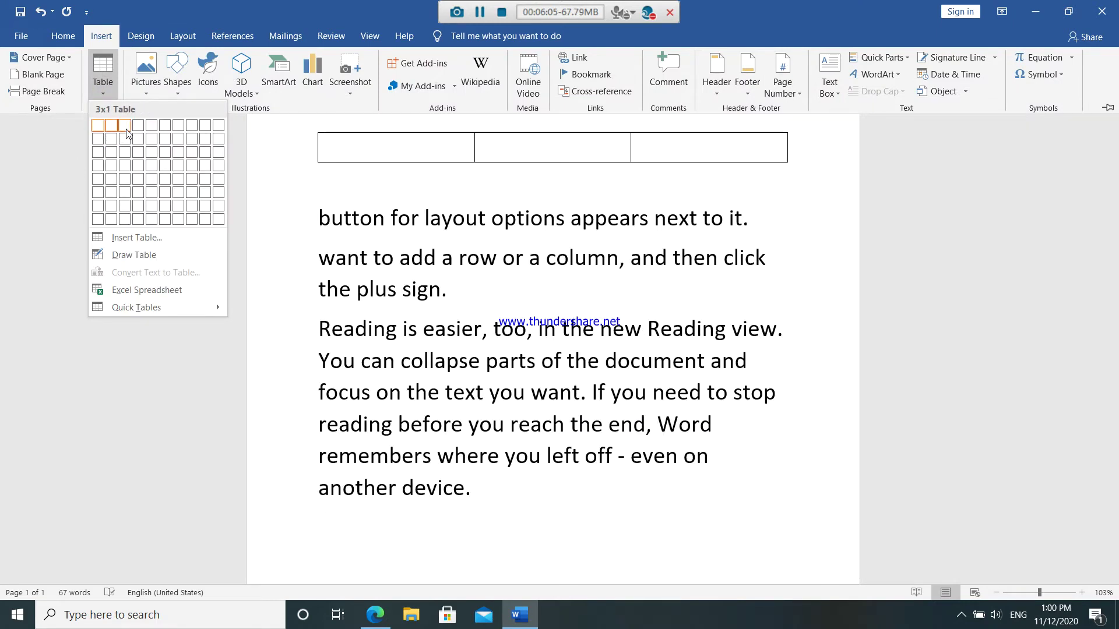
pyautogui.click(179, 165)
pyautogui.hotkey('ctrl', 'F1')
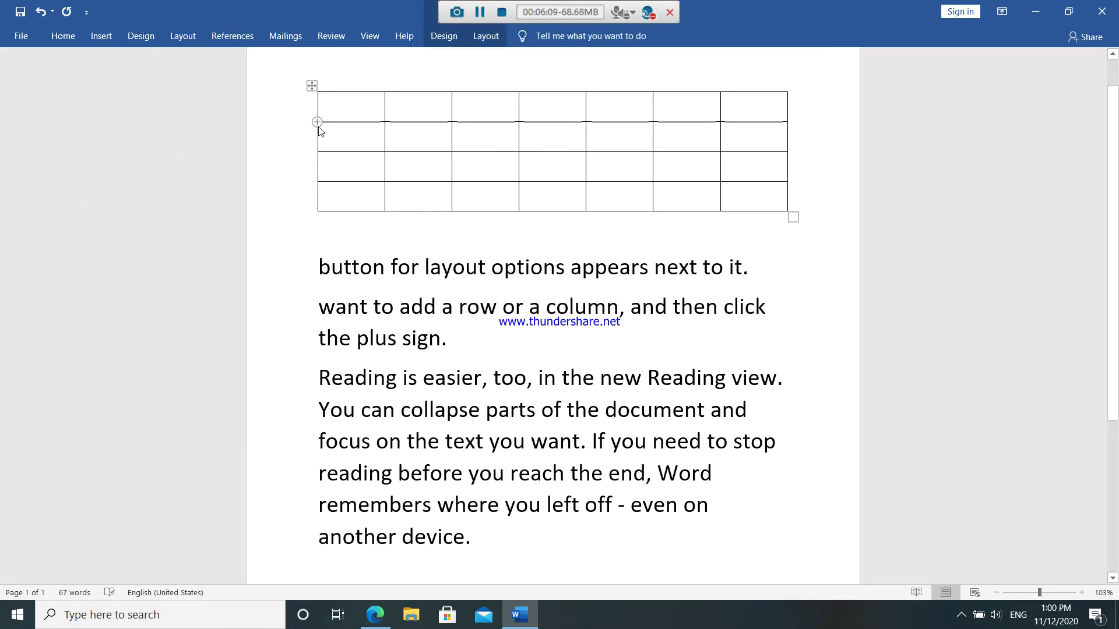
pyautogui.write('nms')
pyautogui.press('BackSpace')
pyautogui.press('BackSpace')
pyautogui.press('BackSpace')
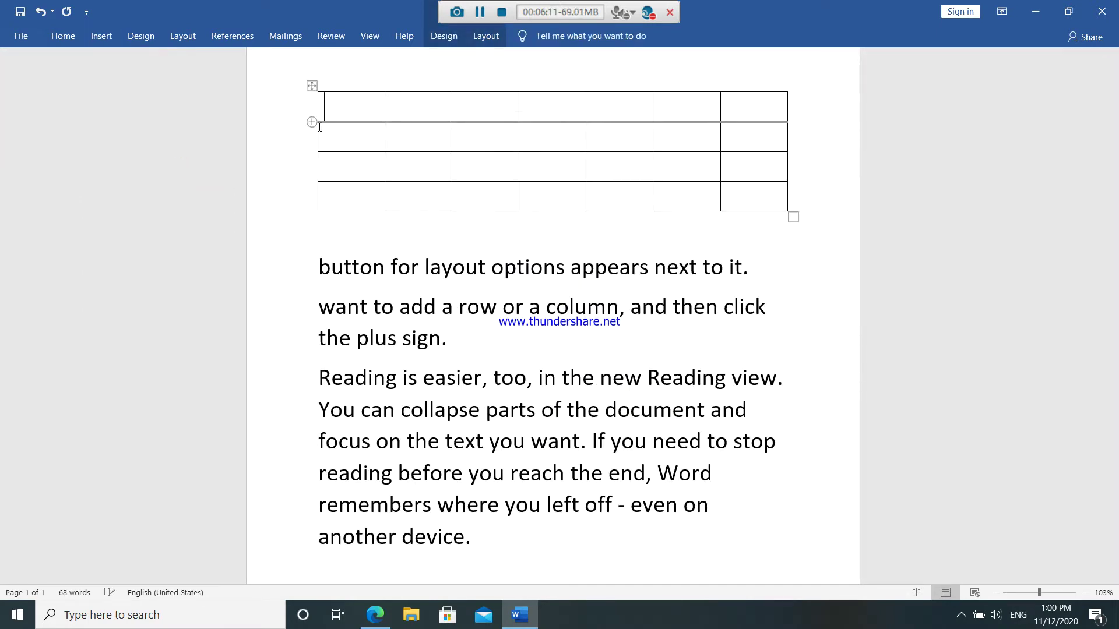
# Remove the extra blank lines added above the table.
pyautogui.press('Return')
pyautogui.press('Return')
pyautogui.press('Return')
pyautogui.press('Return')
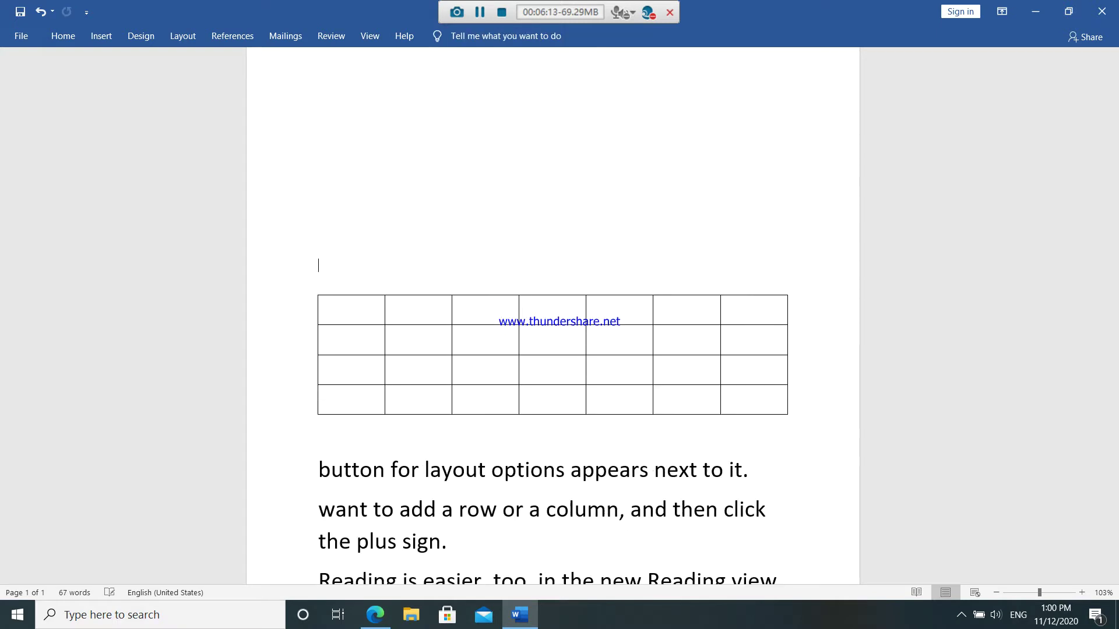
pyautogui.press('Return')
pyautogui.press('Return')
pyautogui.press('Return')
pyautogui.press('BackSpace')
pyautogui.press('BackSpace')
pyautogui.hotkey('ctrl', 'z')
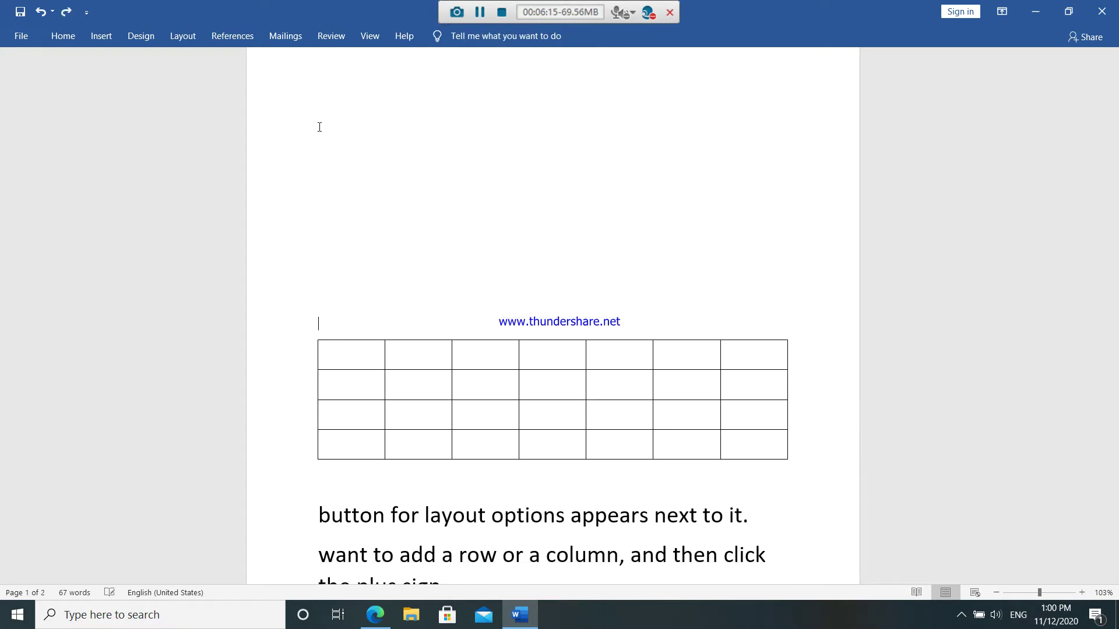
pyautogui.hotkey('ctrl', 'z')
pyautogui.hotkey('ctrl', 'z')
pyautogui.hotkey('ctrl', 'z')
pyautogui.hotkey('ctrl', 'z')
pyautogui.hotkey('ctrl', 'z')
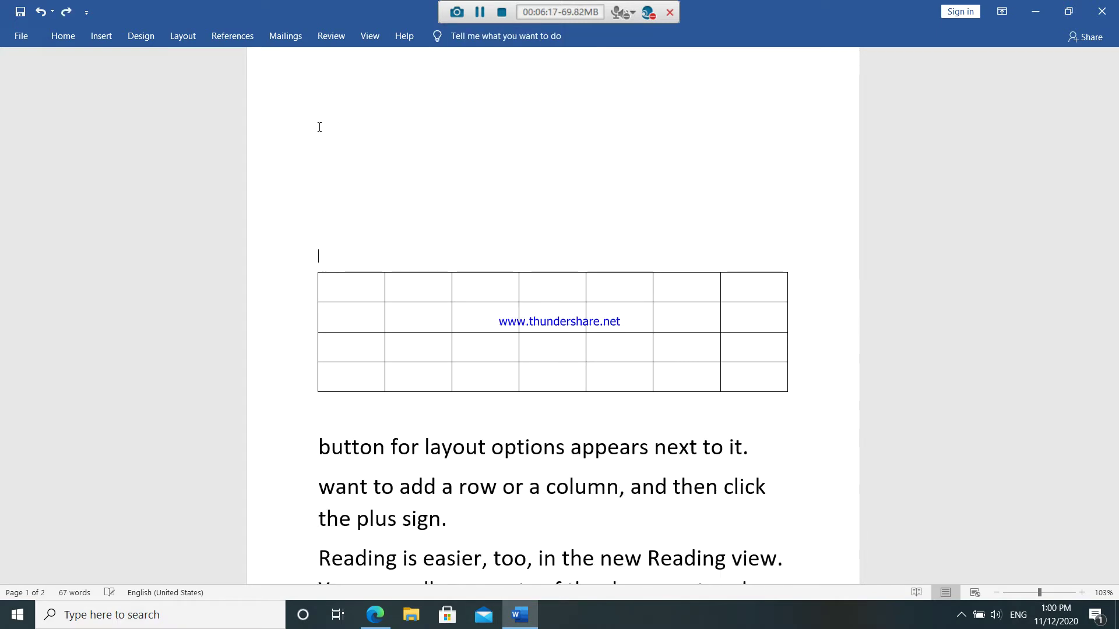
pyautogui.hotkey('ctrl', 'z')
pyautogui.hotkey('ctrl', 'z')
pyautogui.hotkey('ctrl', 'z')
pyautogui.hotkey('ctrl', 'z')
pyautogui.hotkey('ctrl', 'z')
pyautogui.hotkey('ctrl', 'z')
pyautogui.hotkey('ctrl', 'z')
pyautogui.hotkey('ctrl', 'z')
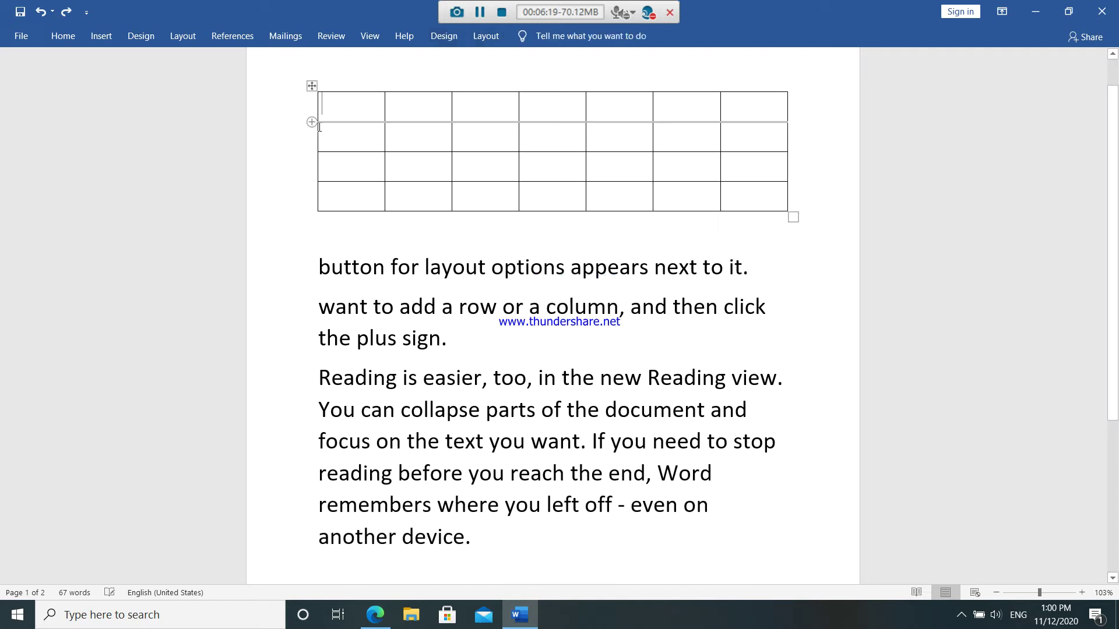
pyautogui.hotkey('ctrl', 'z')
# Type the headers Name, Class, Sub and Mark into the table's first row.
pyautogui.press('BackSpace')
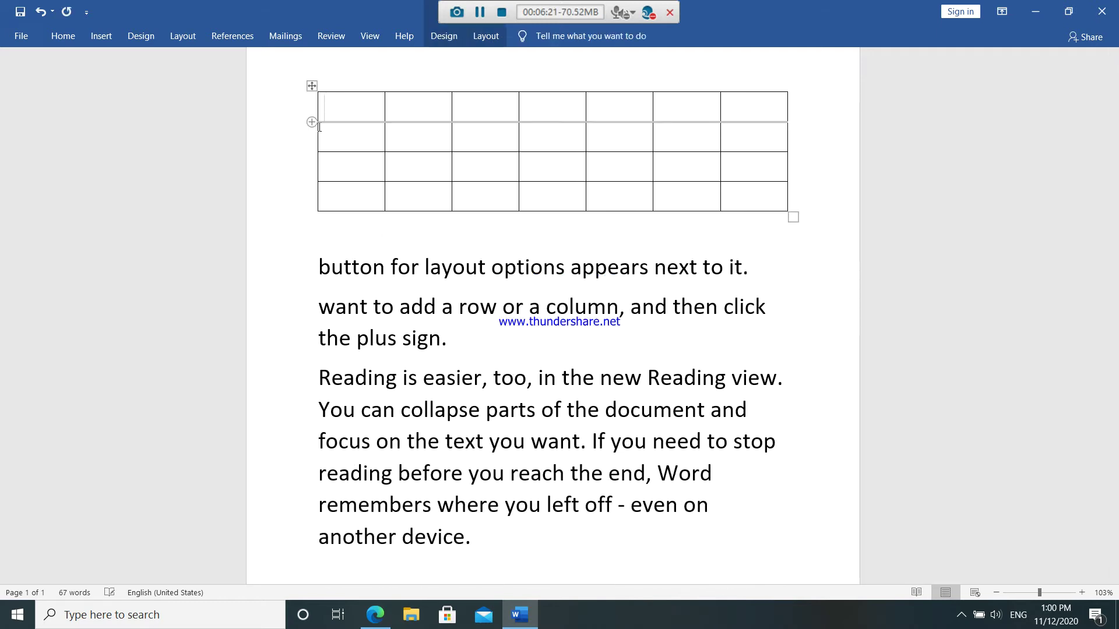
pyautogui.write('N')
pyautogui.write('ame')
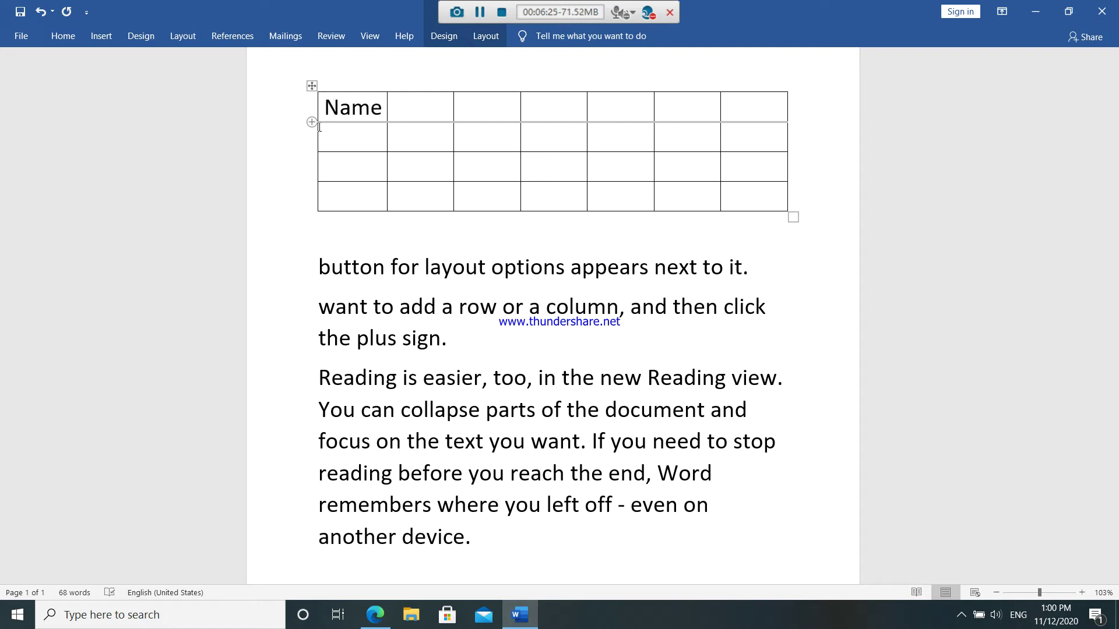
pyautogui.press('Tab')
pyautogui.write('cla')
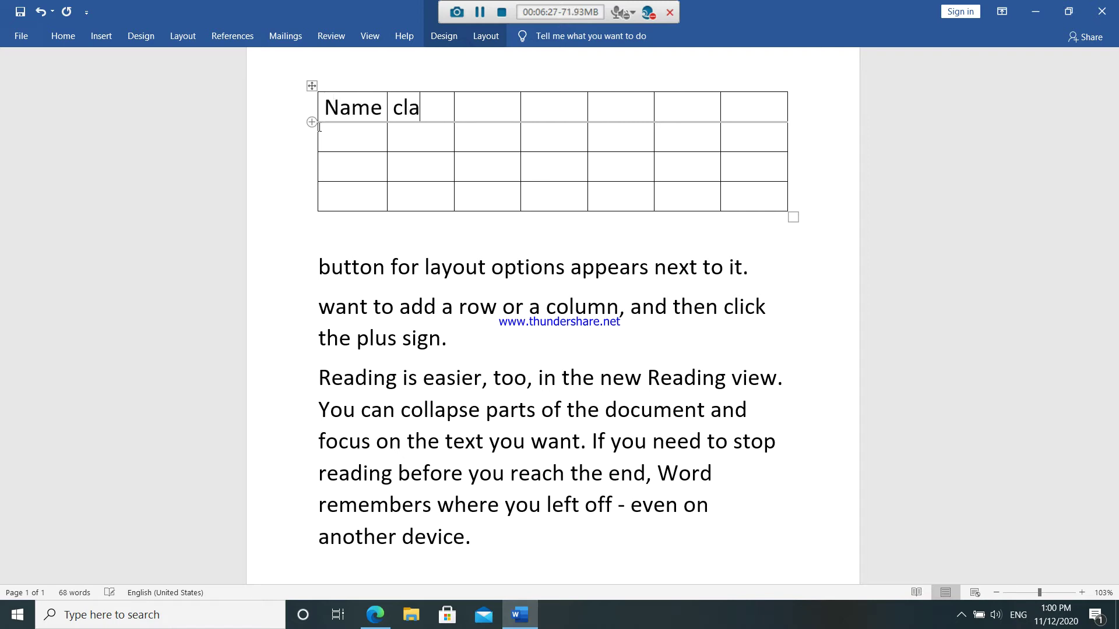
pyautogui.write('Class')
pyautogui.press('Tab')
pyautogui.write('s Su')
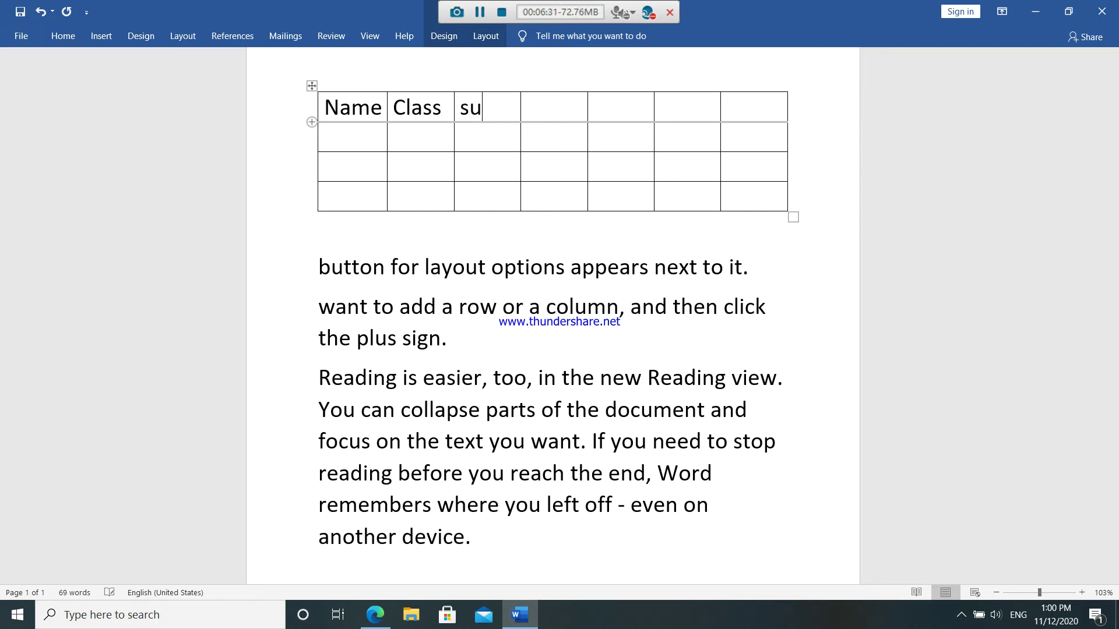
pyautogui.write('b')
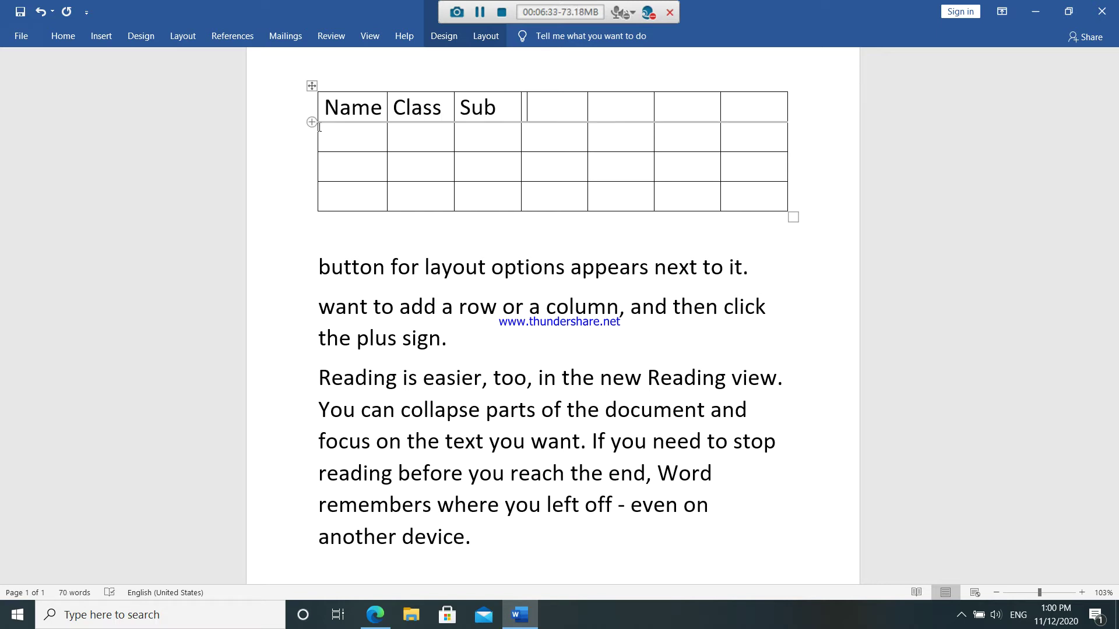
pyautogui.write(' mark')
# Add Position, Gender and 'cast' to the remaining header cells.
pyautogui.press('Tab')
pyautogui.write('o')
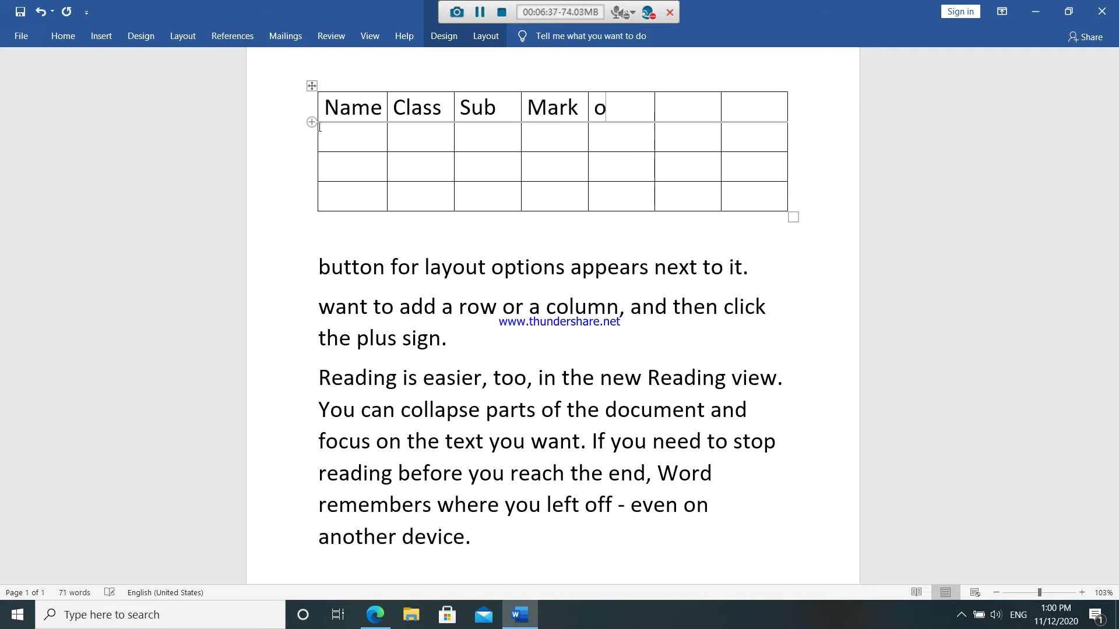
pyautogui.press('BackSpace')
pyautogui.write('si')
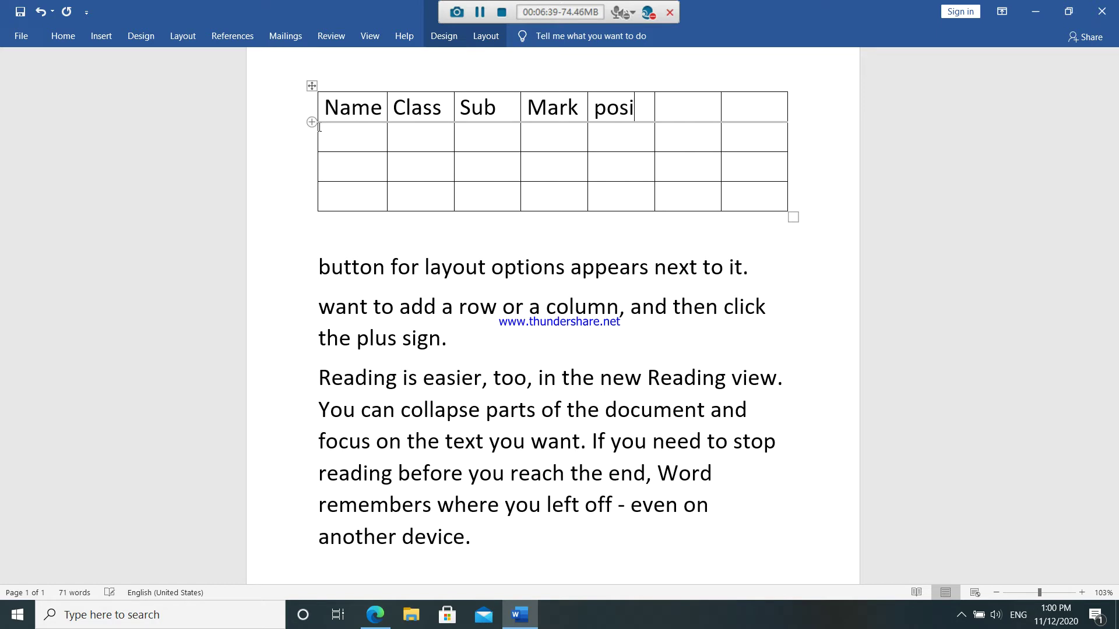
pyautogui.write('tion')
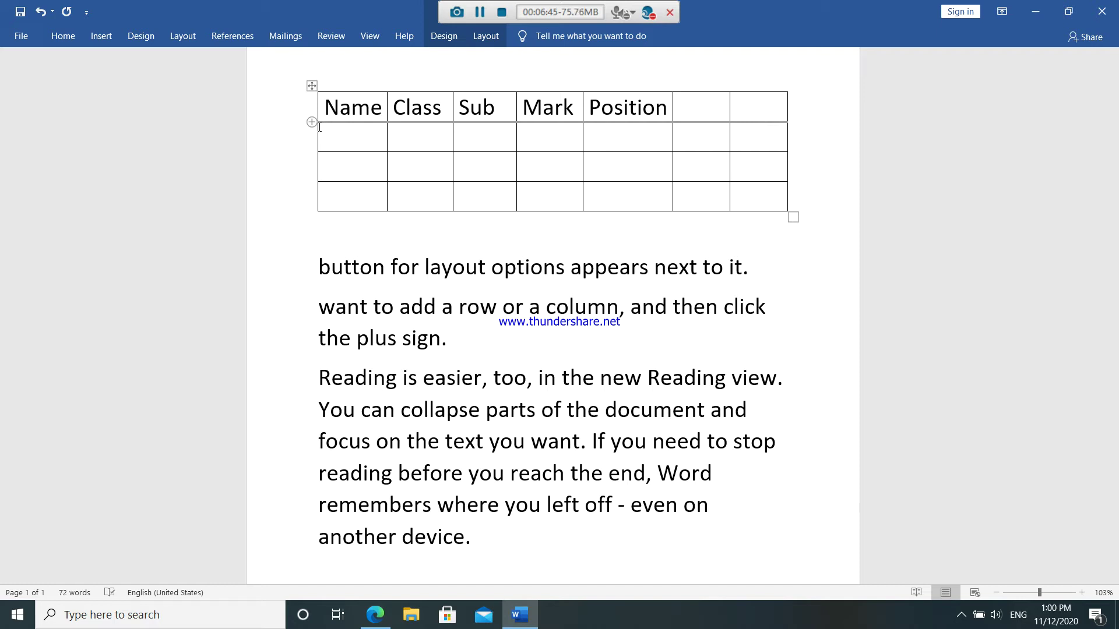
pyautogui.press('Tab')
pyautogui.write('geend')
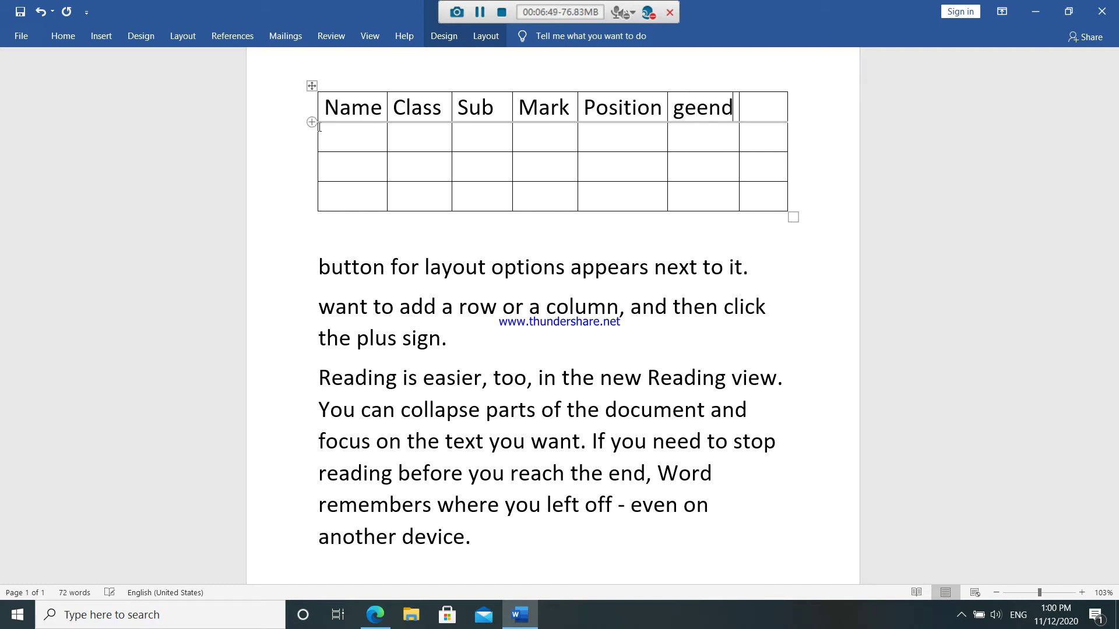
pyautogui.write('er')
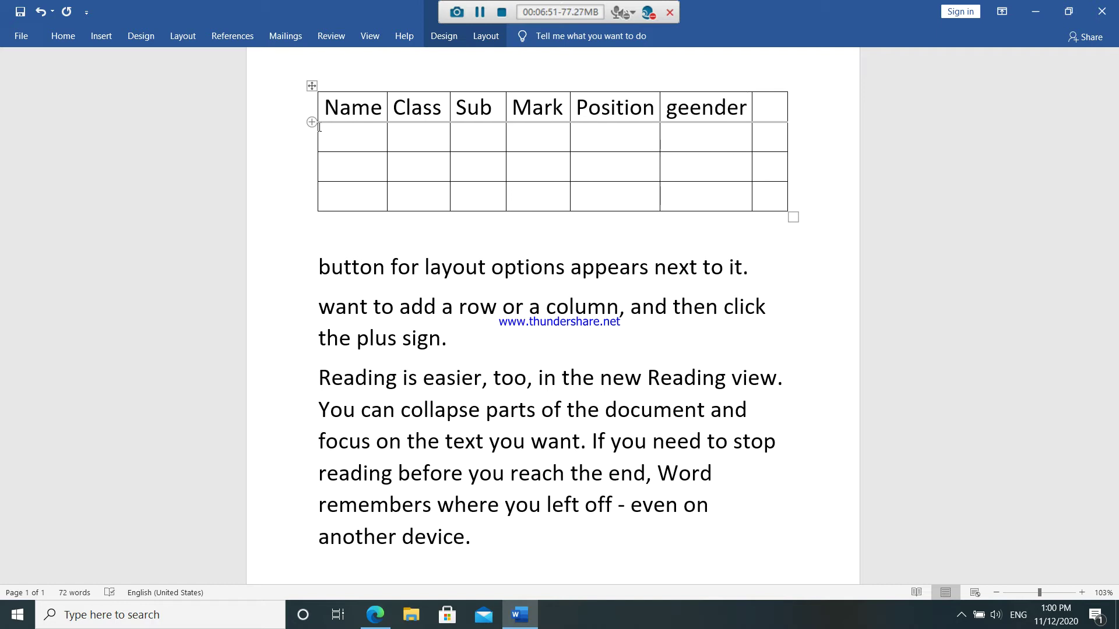
pyautogui.press('Tab')
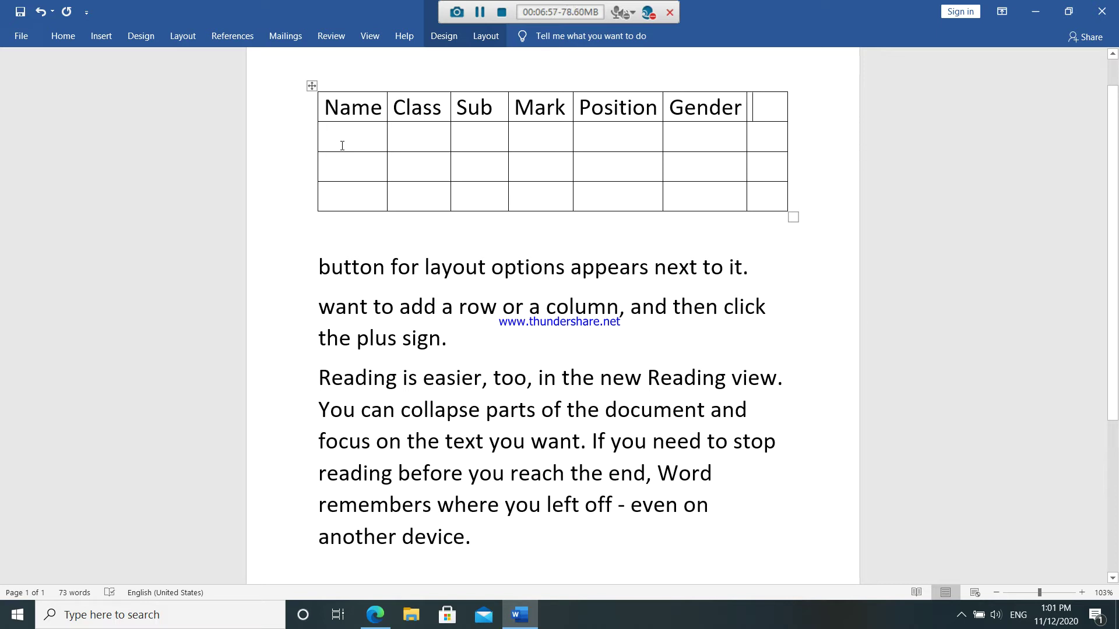
pyautogui.write('d')
pyautogui.press('BackSpace')
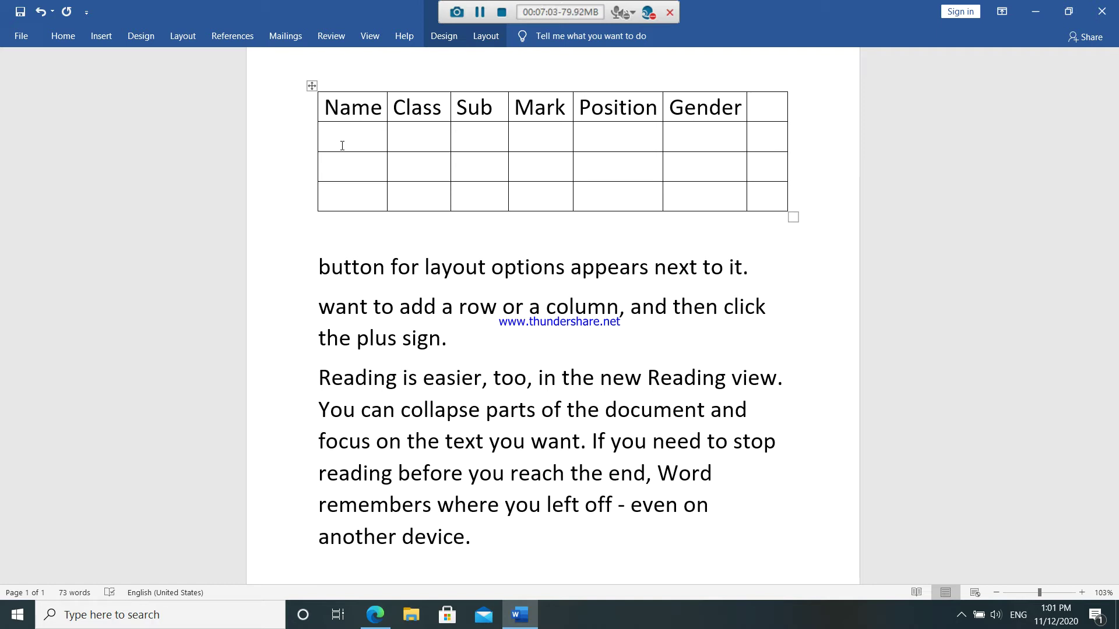
pyautogui.write('ca')
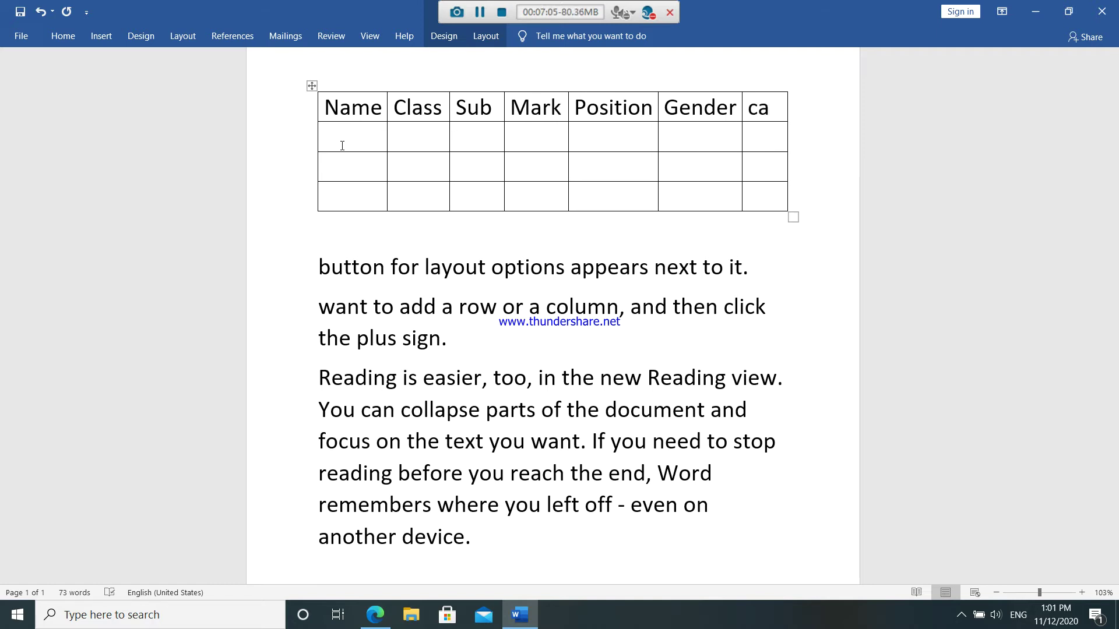
pyautogui.write('st')
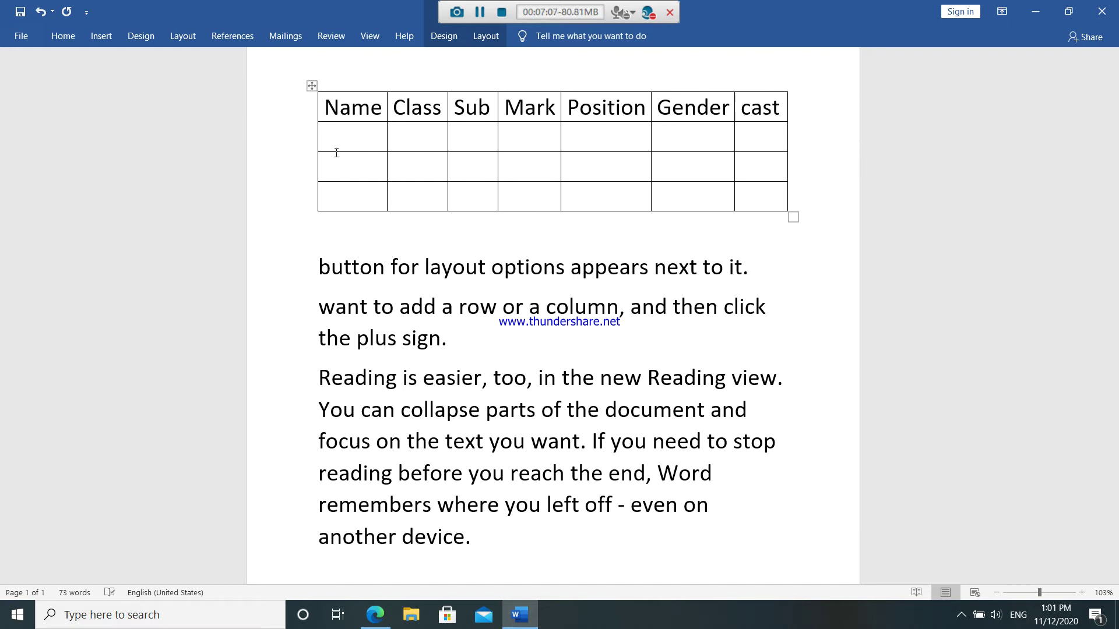
# Enter White, 11 and Social in the first cells of row 2.
pyautogui.click(352, 135)
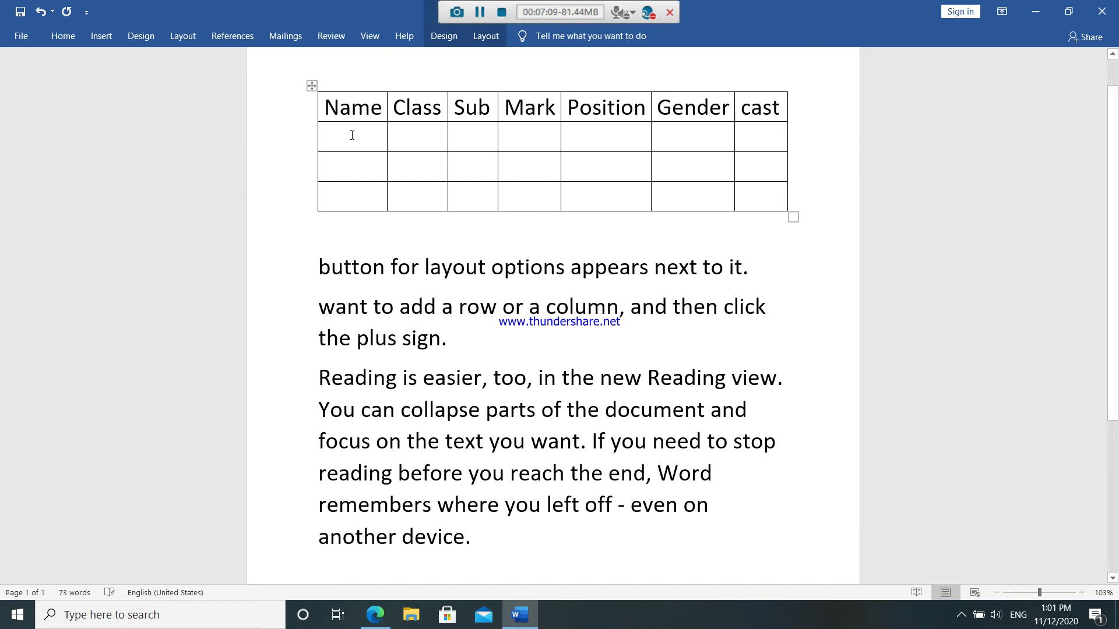
pyautogui.write('white')
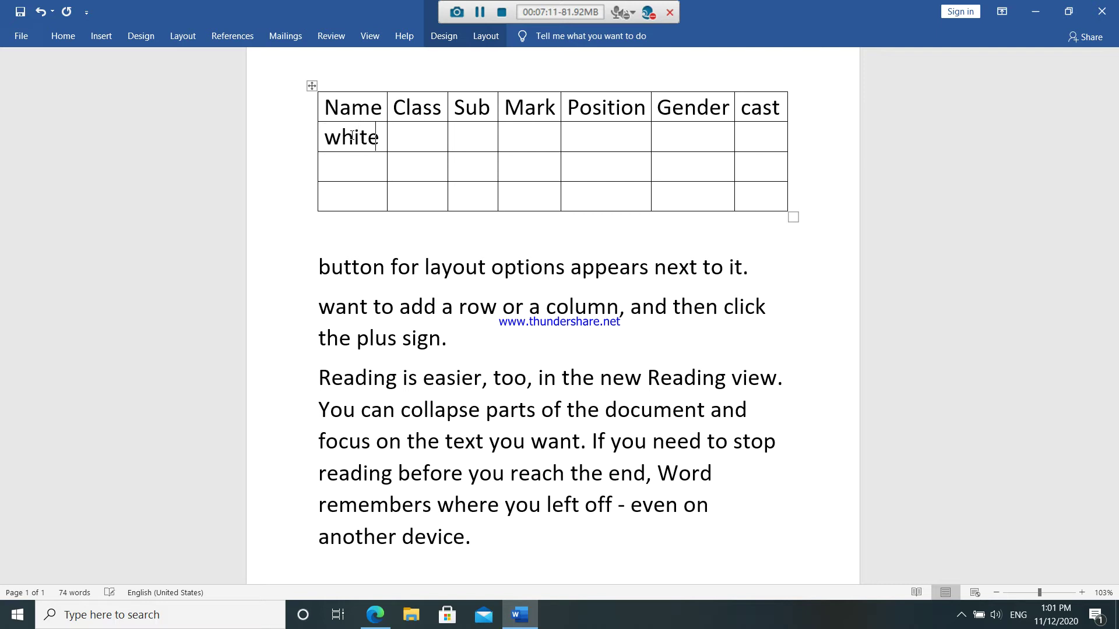
pyautogui.press('Tab')
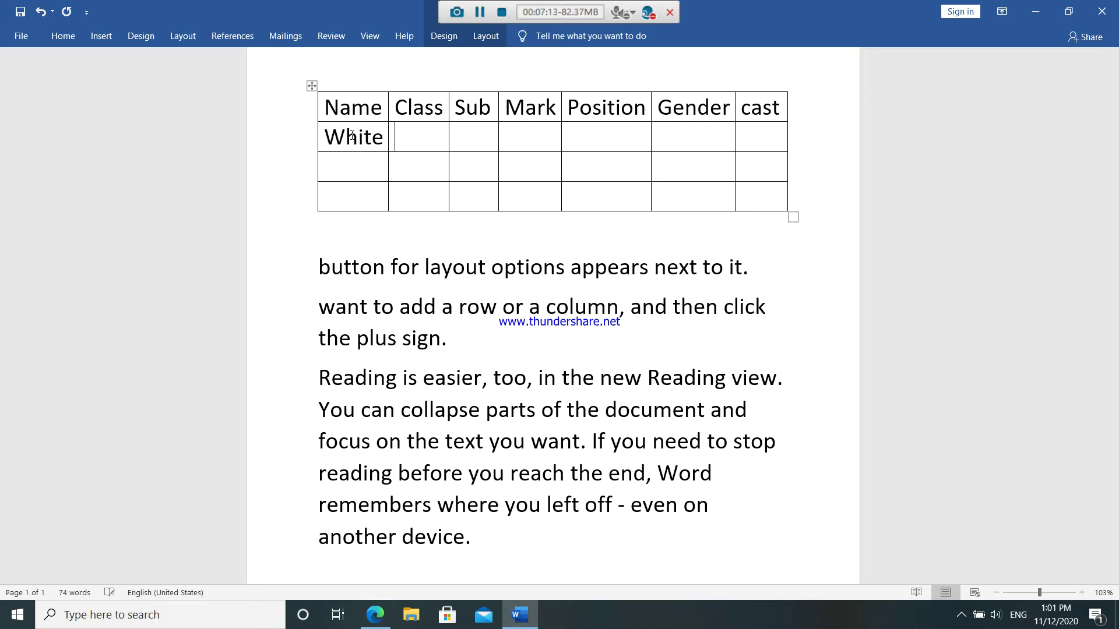
pyautogui.write('1')
pyautogui.write('1')
pyautogui.write('so')
pyautogui.write('cial')
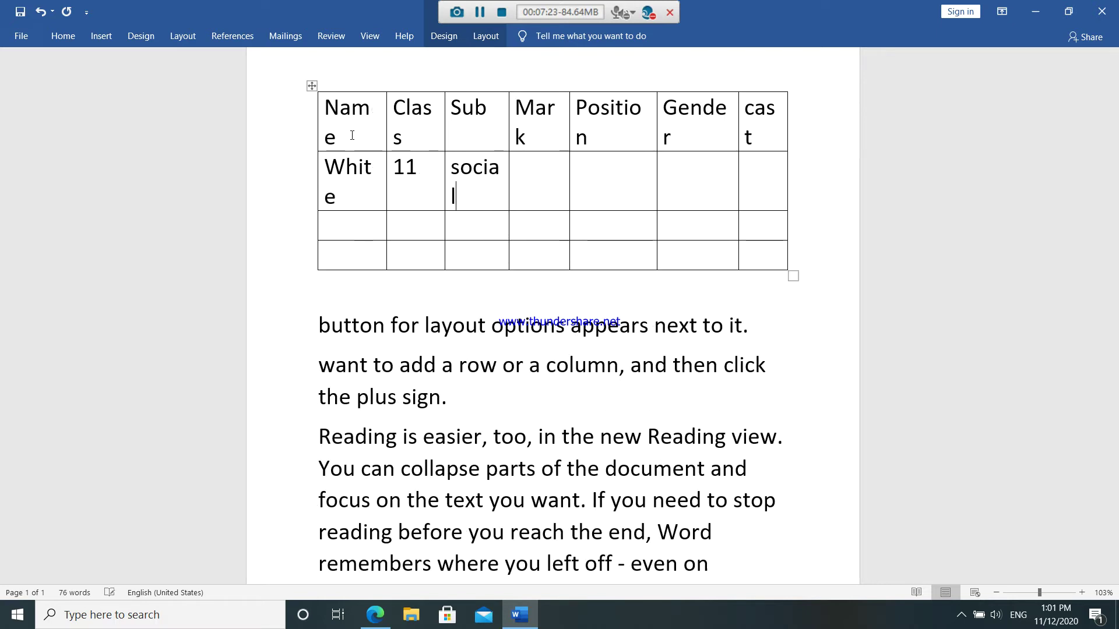
pyautogui.press('Tab')
# Fill the remaining row 2 cells with 65, THIRD, Male and Devil.
pyautogui.write('s')
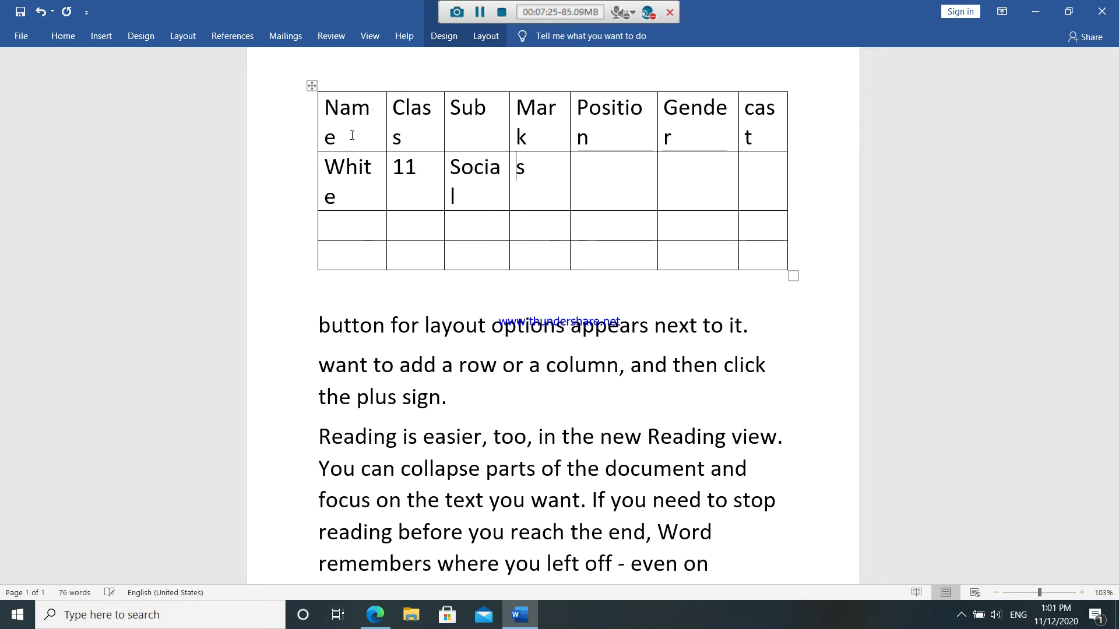
pyautogui.press('BackSpace')
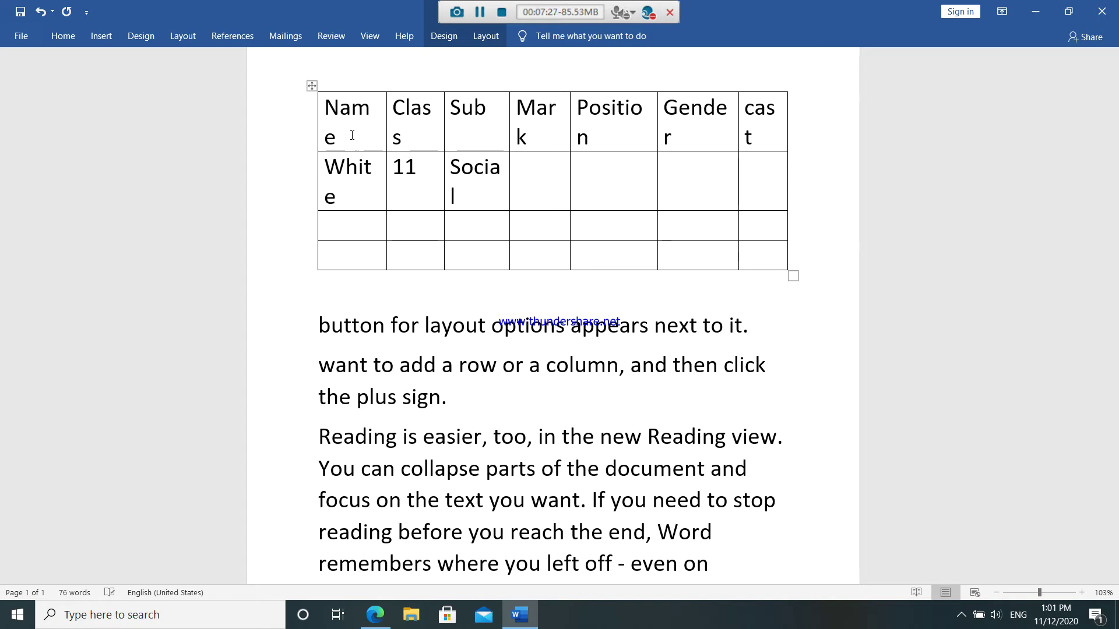
pyautogui.write('65')
pyautogui.press('Tab')
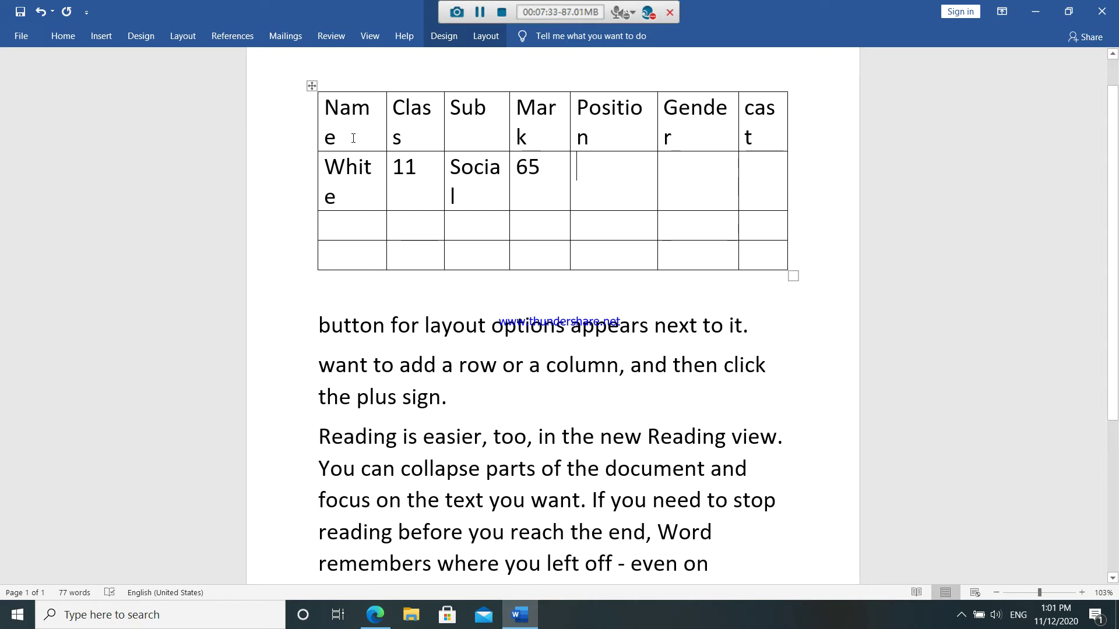
pyautogui.write('THIRD')
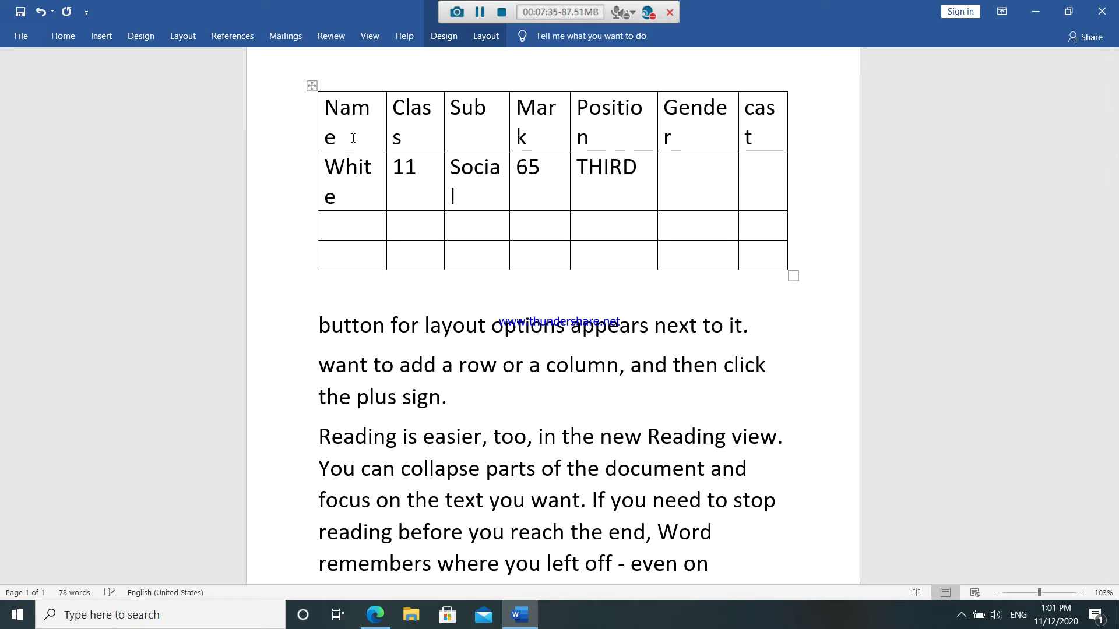
pyautogui.press('Tab')
pyautogui.write('m')
pyautogui.write('ale ')
pyautogui.write('Devi')
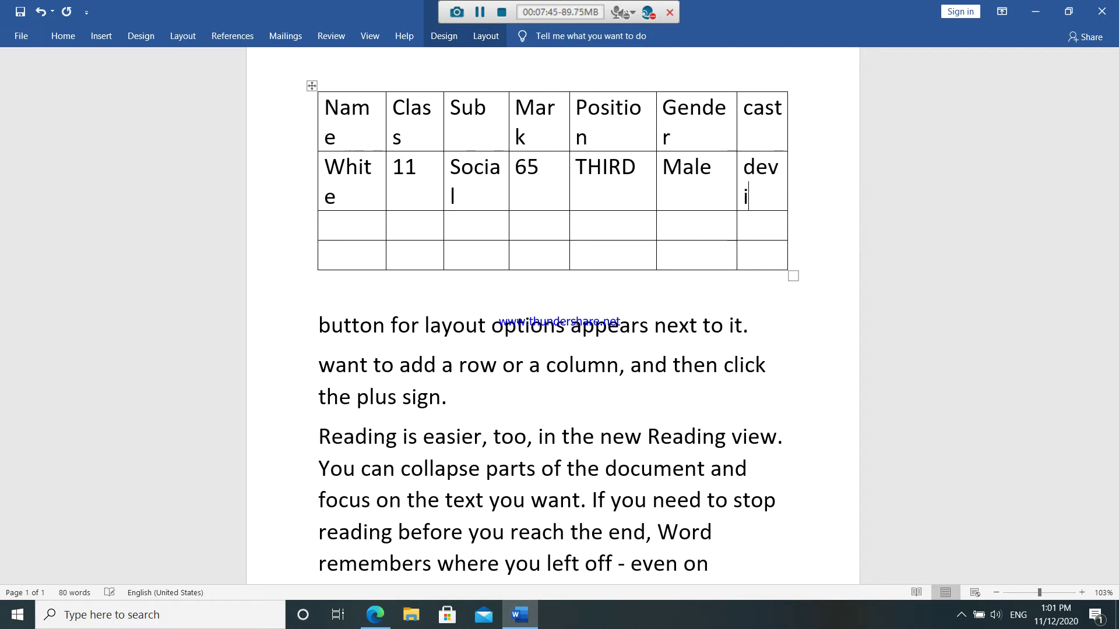
pyautogui.write('l')
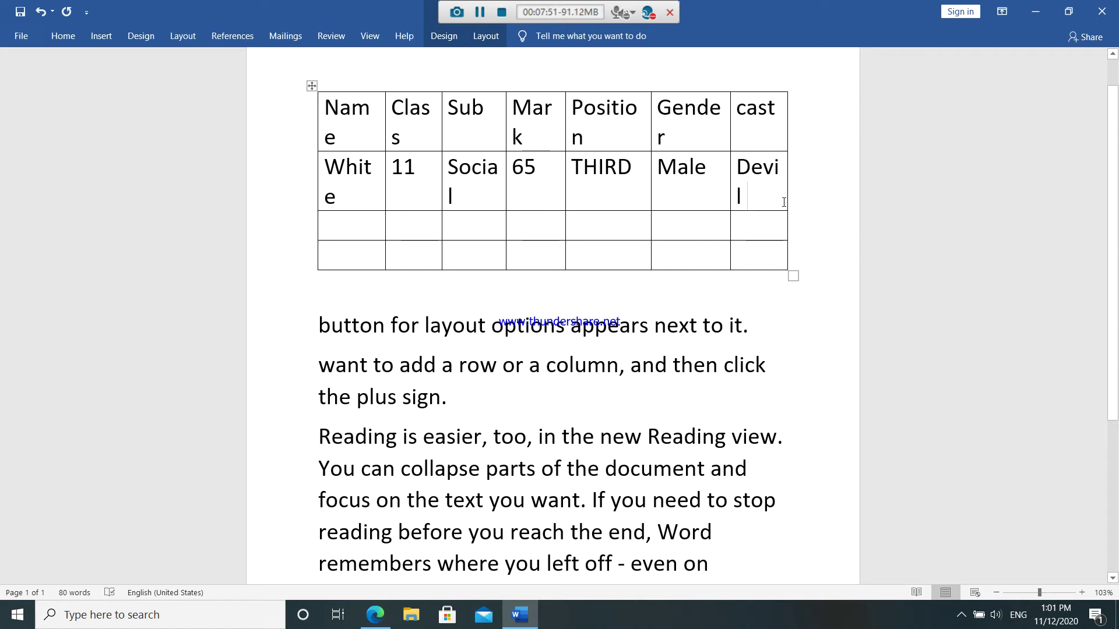
# Drag the table's right edge wider so the headings stop wrapping.
pyautogui.moveTo(786, 244); pyautogui.dragTo(811, 244)
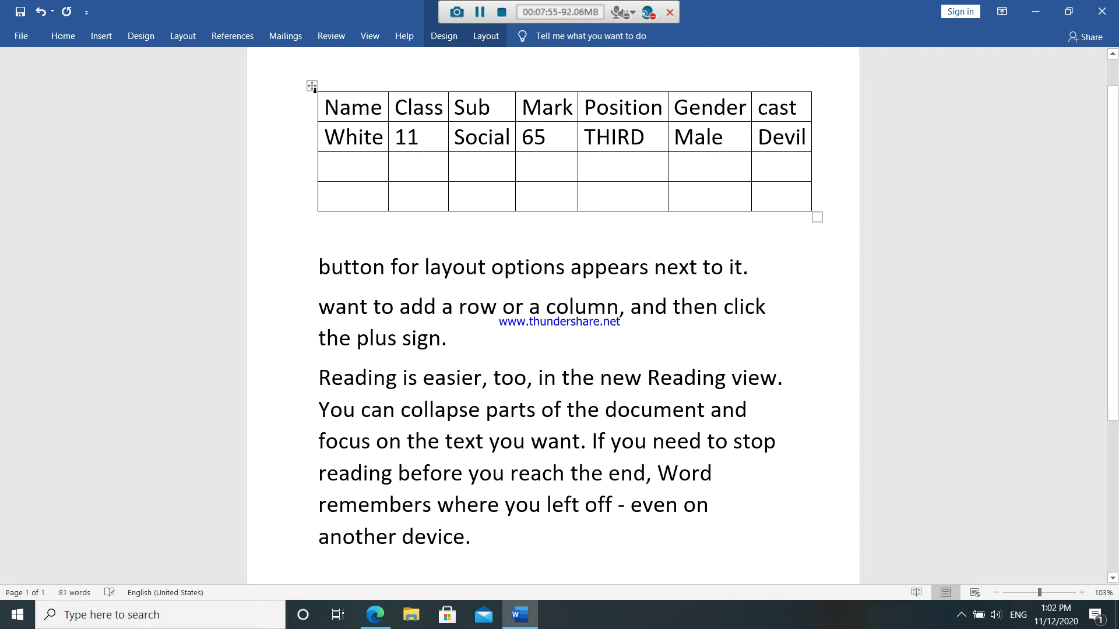
pyautogui.moveTo(313, 88); pyautogui.dragTo(294, 96)
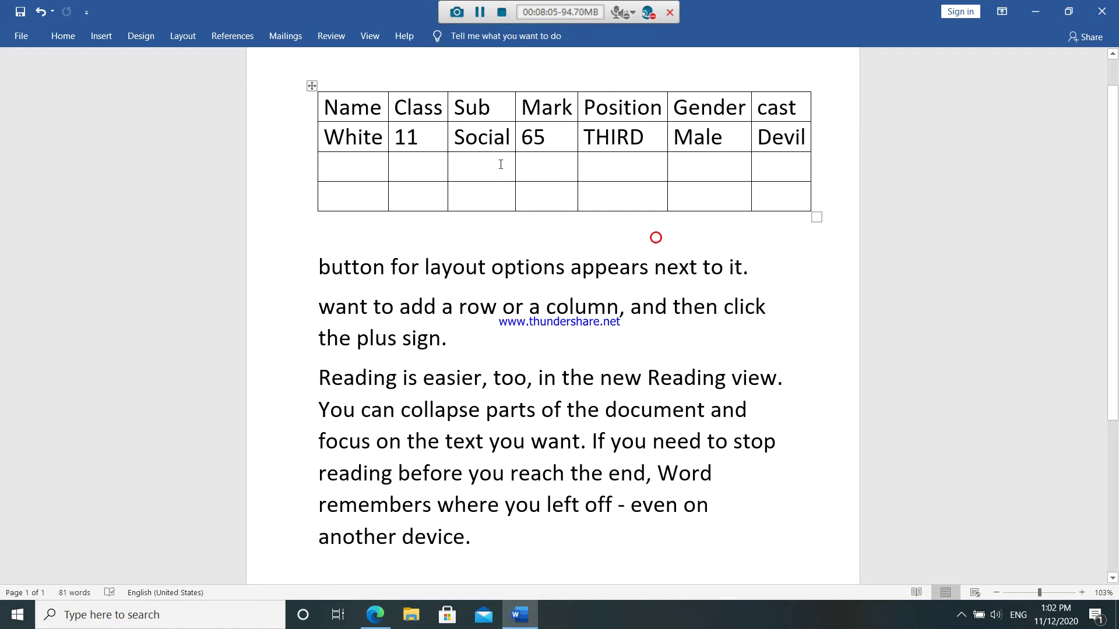
pyautogui.moveTo(515, 127); pyautogui.dragTo(514, 127)
# Try indenting the table with Tab, then undo the indent.
pyautogui.click(473, 228)
pyautogui.press('Tab')
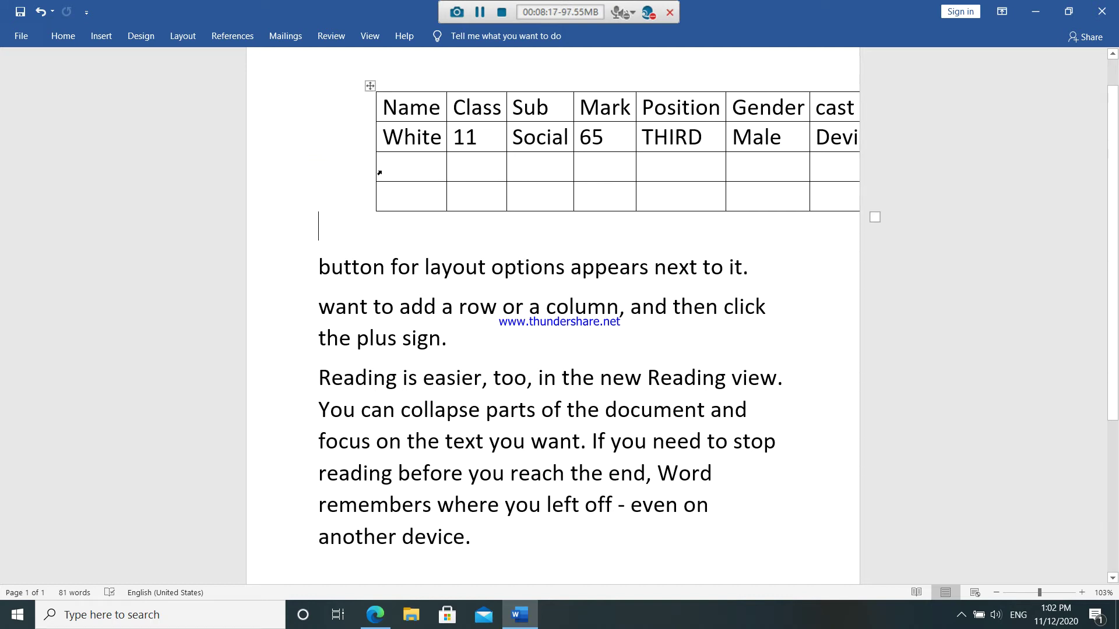
pyautogui.hotkey('ctrl', 'z')
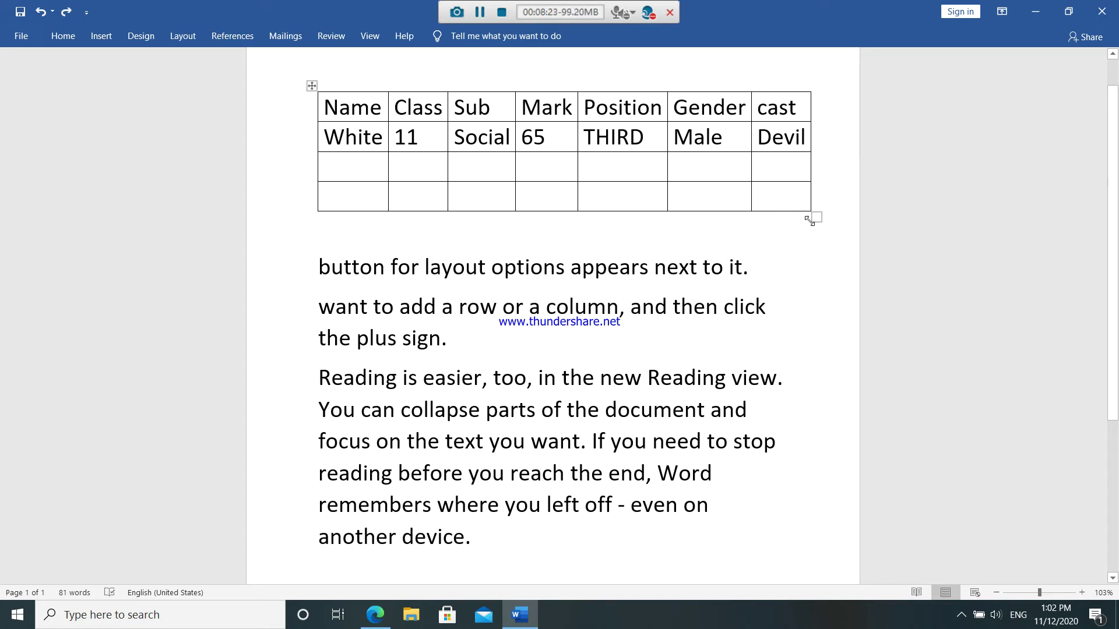
# Delete the empty bottom rows' cells, then undo the last deletion.
pyautogui.rightClick(808, 171)
pyautogui.moveTo(775, 168); pyautogui.dragTo(343, 164)
pyautogui.rightClick(344, 163)
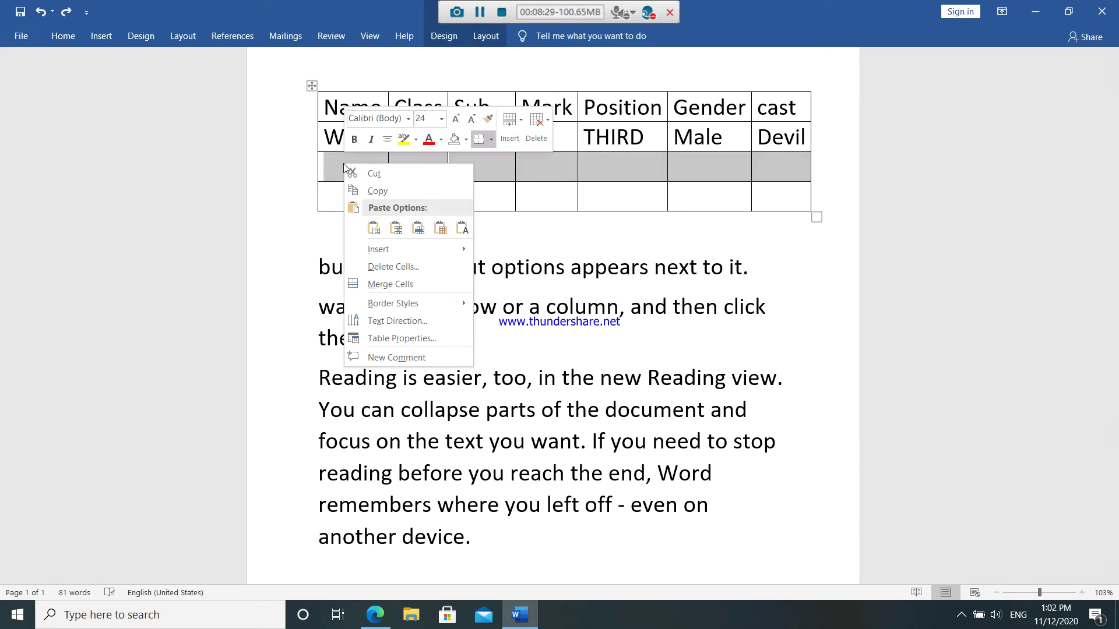
pyautogui.click(393, 266)
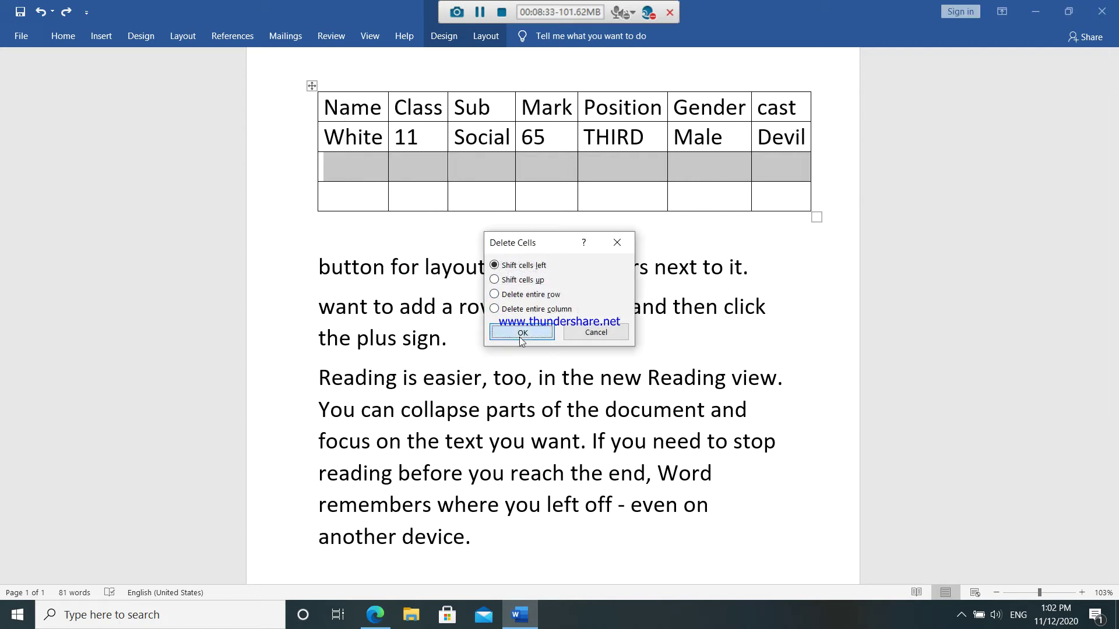
pyautogui.click(521, 335)
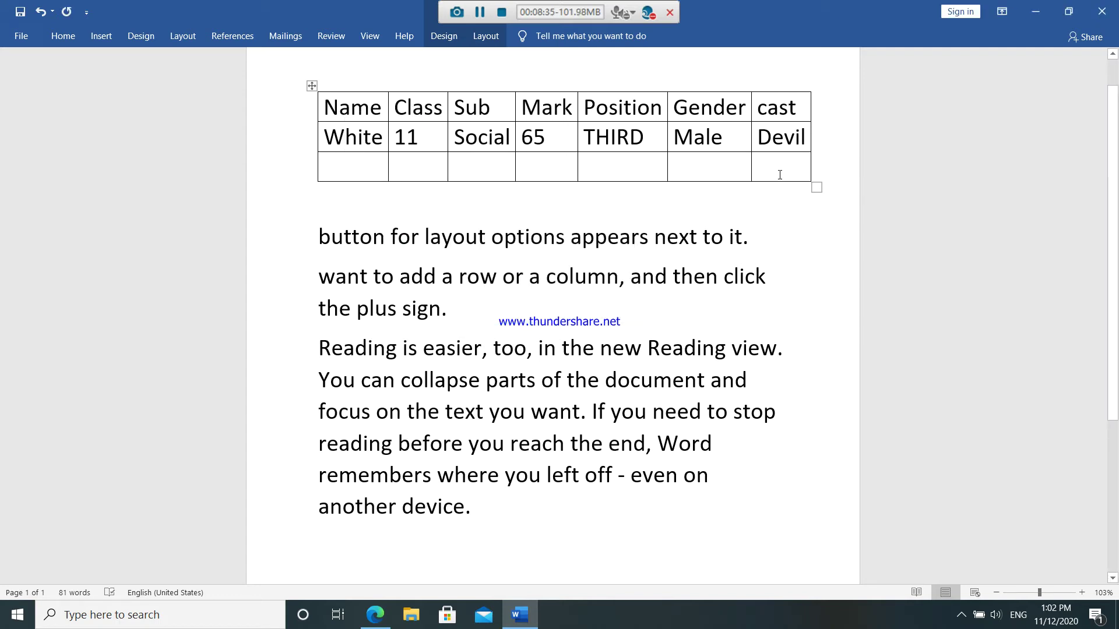
pyautogui.moveTo(780, 174); pyautogui.dragTo(350, 173)
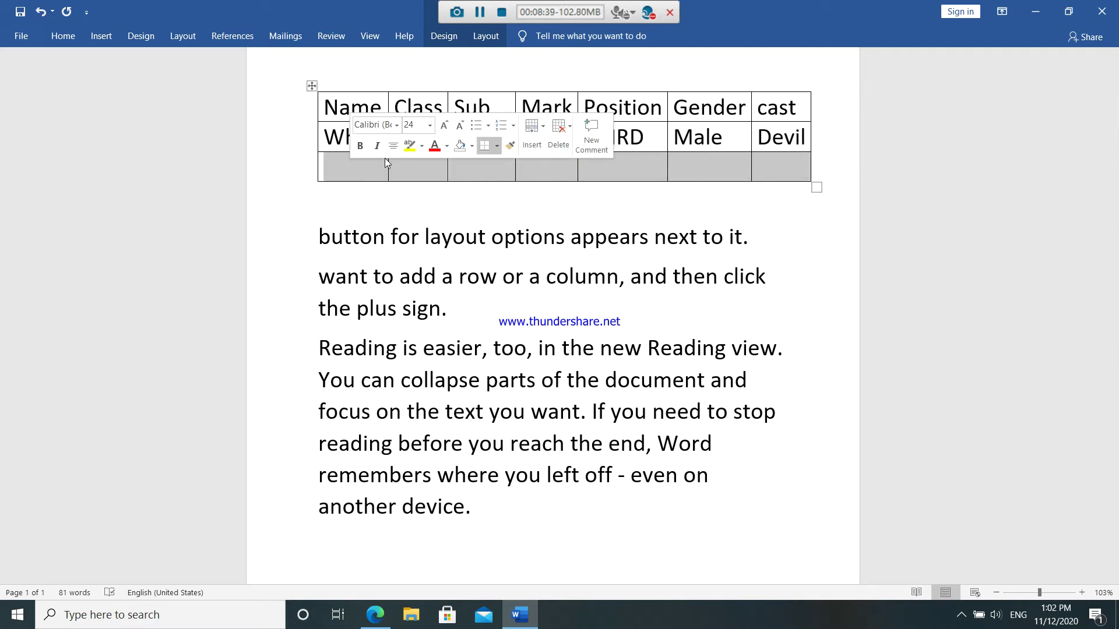
pyautogui.rightClick(348, 172)
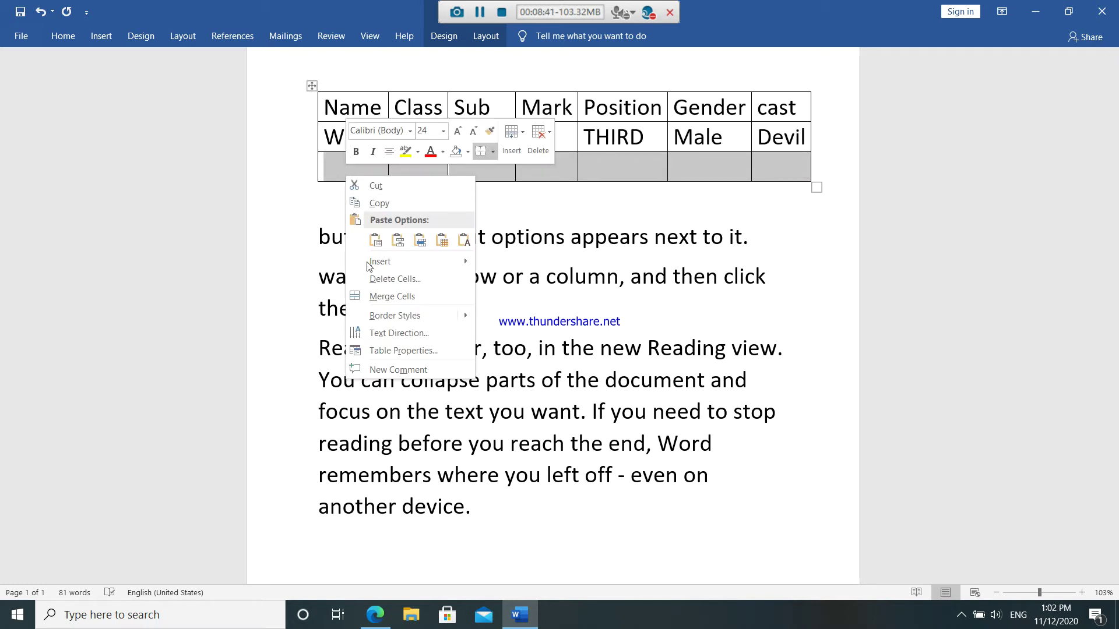
pyautogui.click(389, 279)
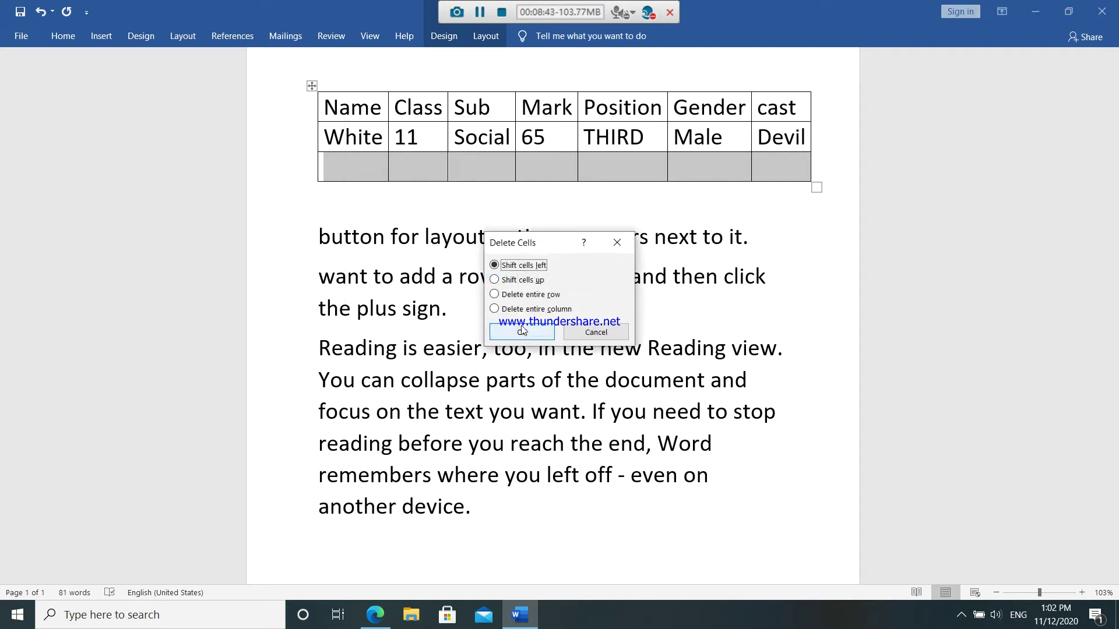
pyautogui.click(522, 331)
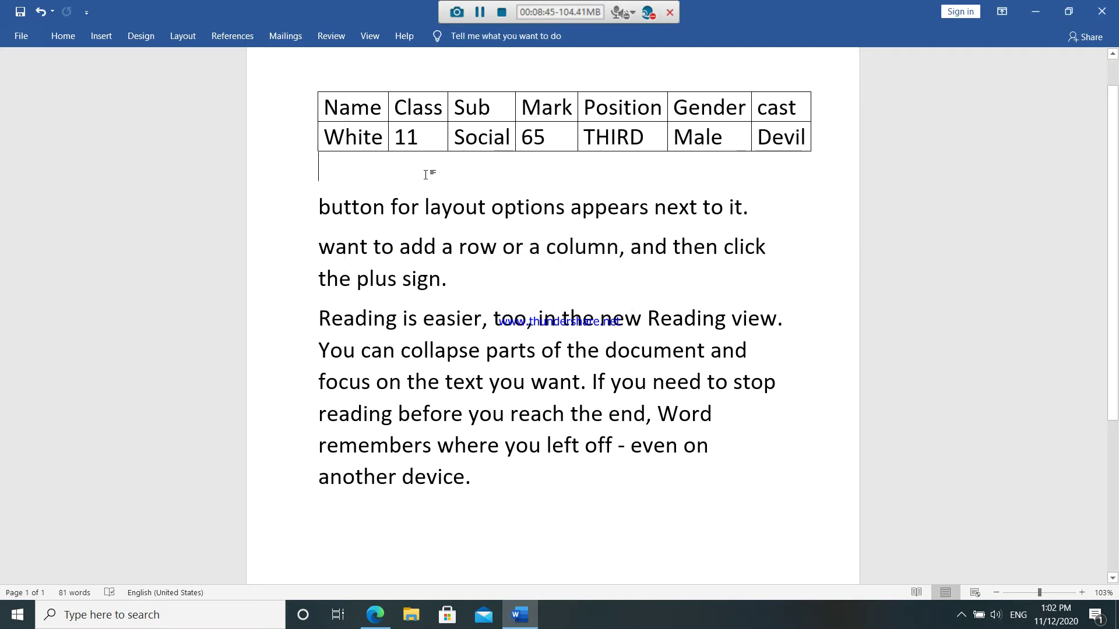
pyautogui.hotkey('ctrl', 'z')
pyautogui.hotkey('ctrl', 'z')
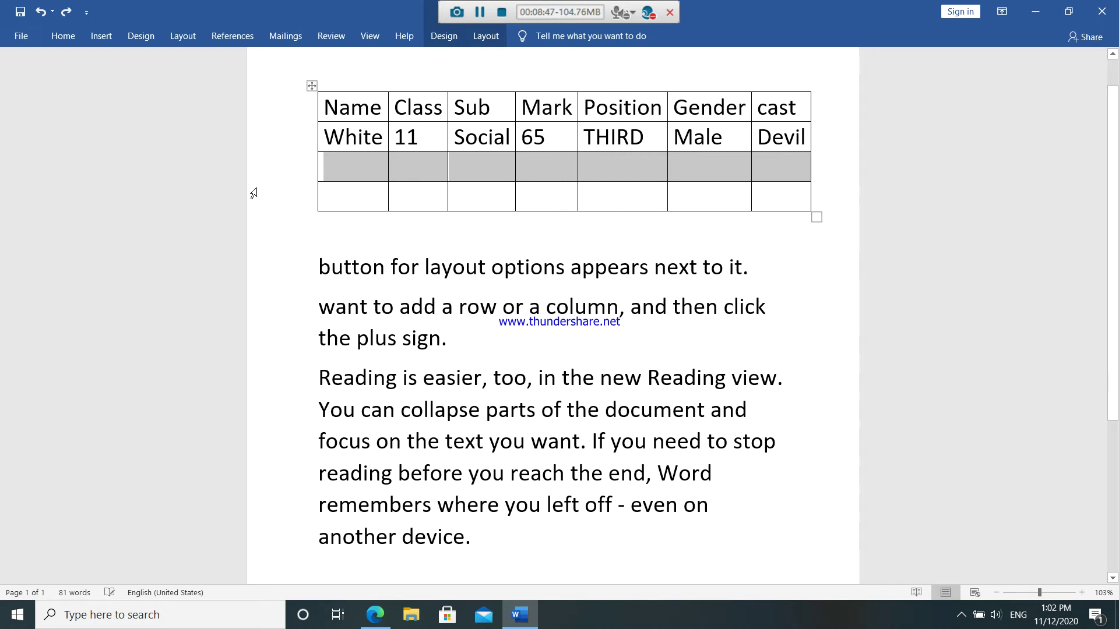
# Delete the table's first (Name) column.
pyautogui.click(256, 184)
pyautogui.click(309, 138)
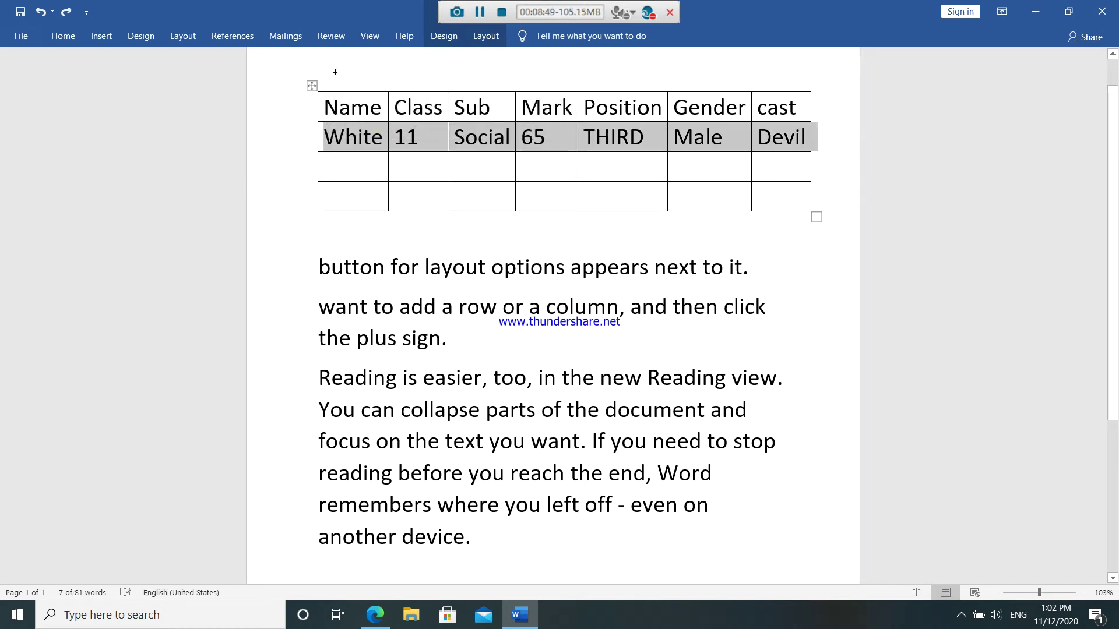
pyautogui.click(333, 90)
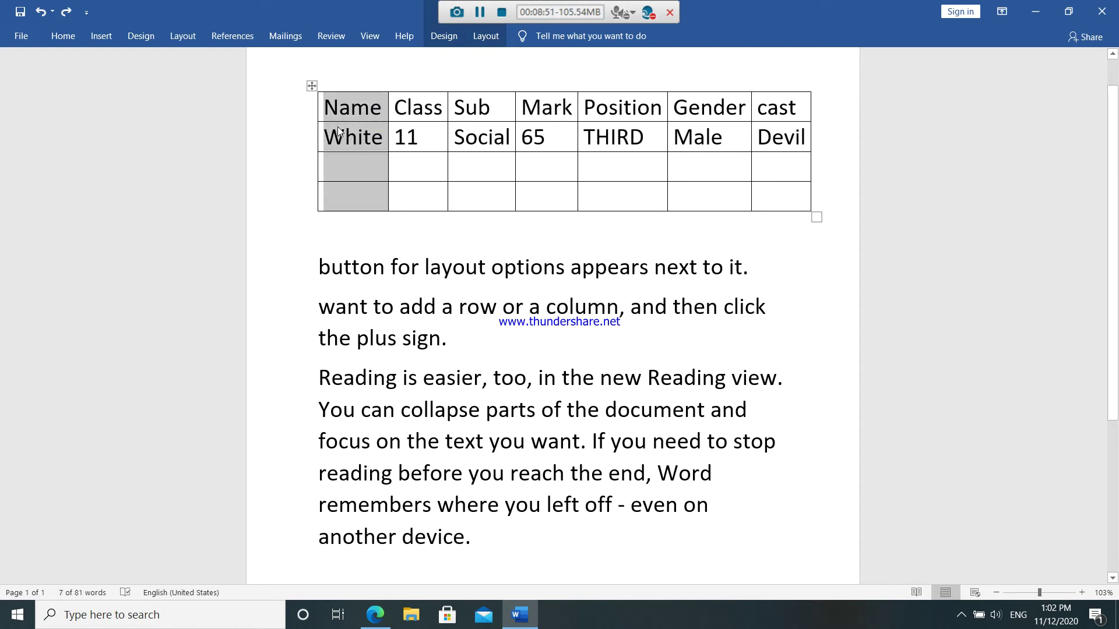
pyautogui.rightClick(317, 92)
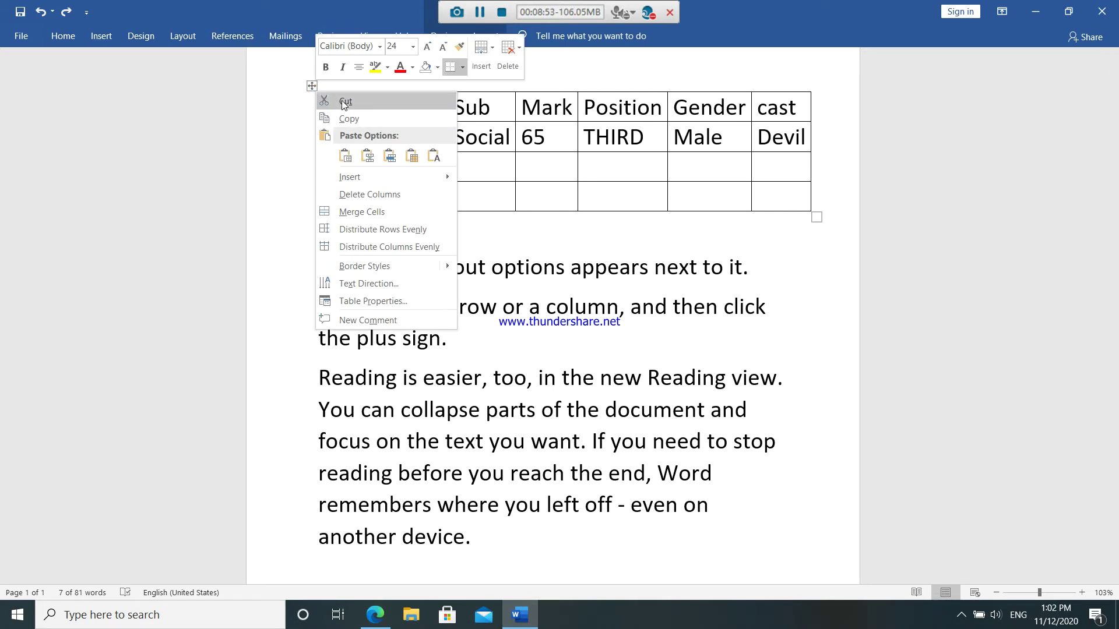
pyautogui.click(328, 105)
pyautogui.click(257, 142)
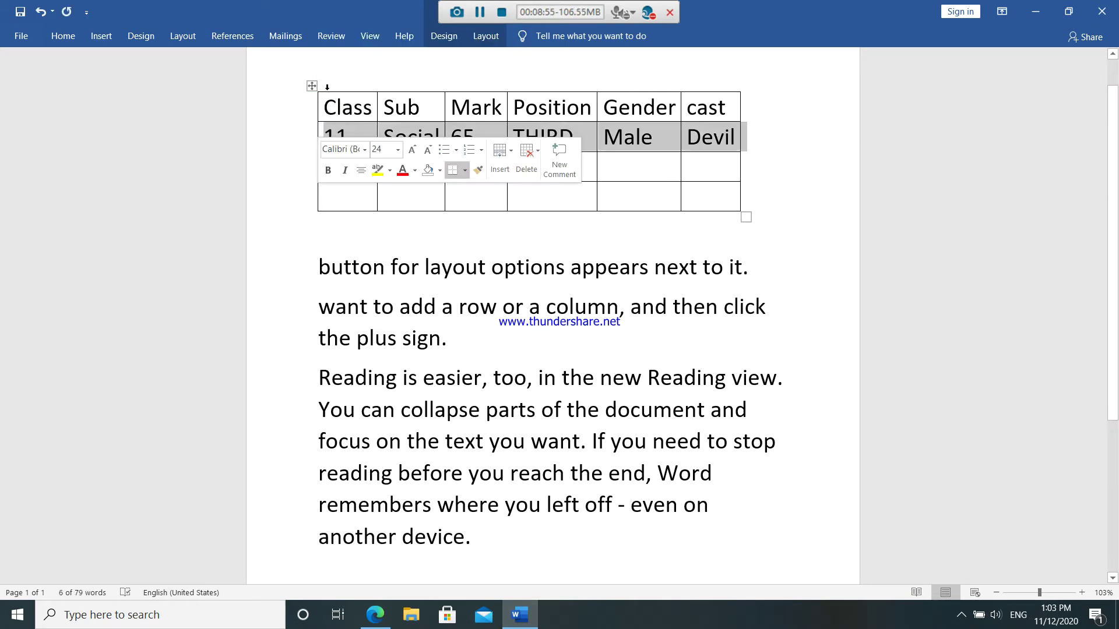
# Cut the whole table and start a new blank document.
pyautogui.rightClick(311, 88)
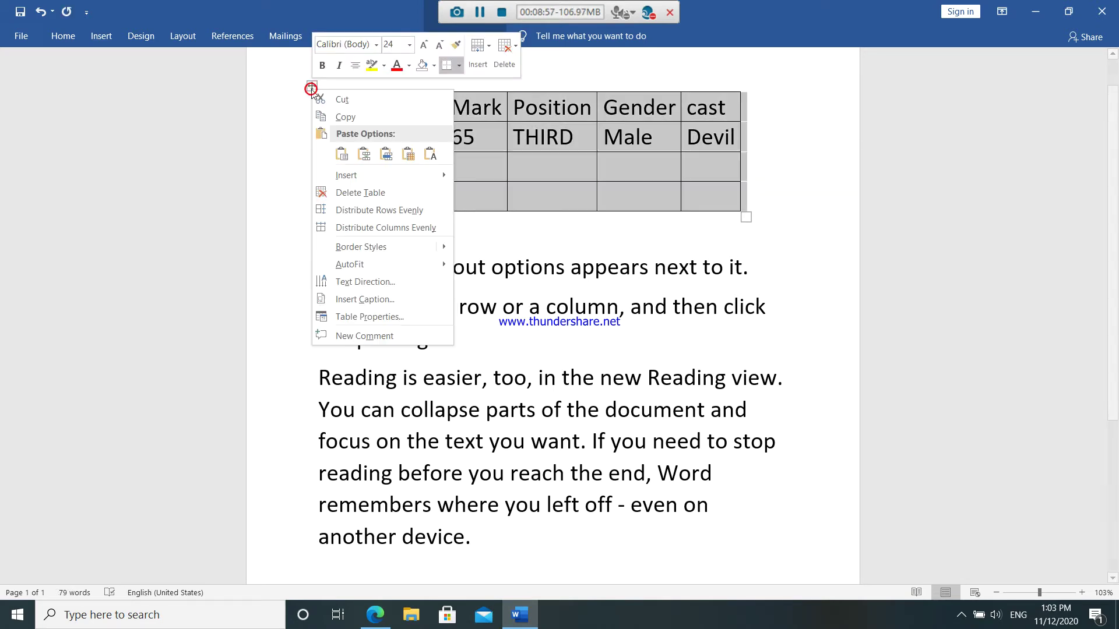
pyautogui.click(332, 100)
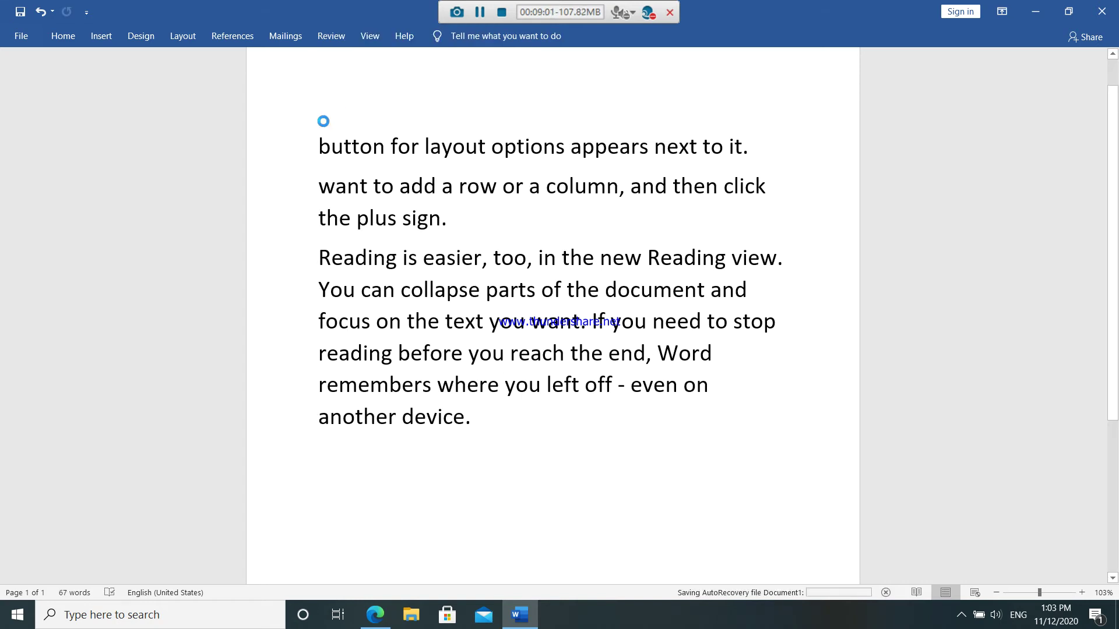
pyautogui.hotkey('ctrl', 'n')
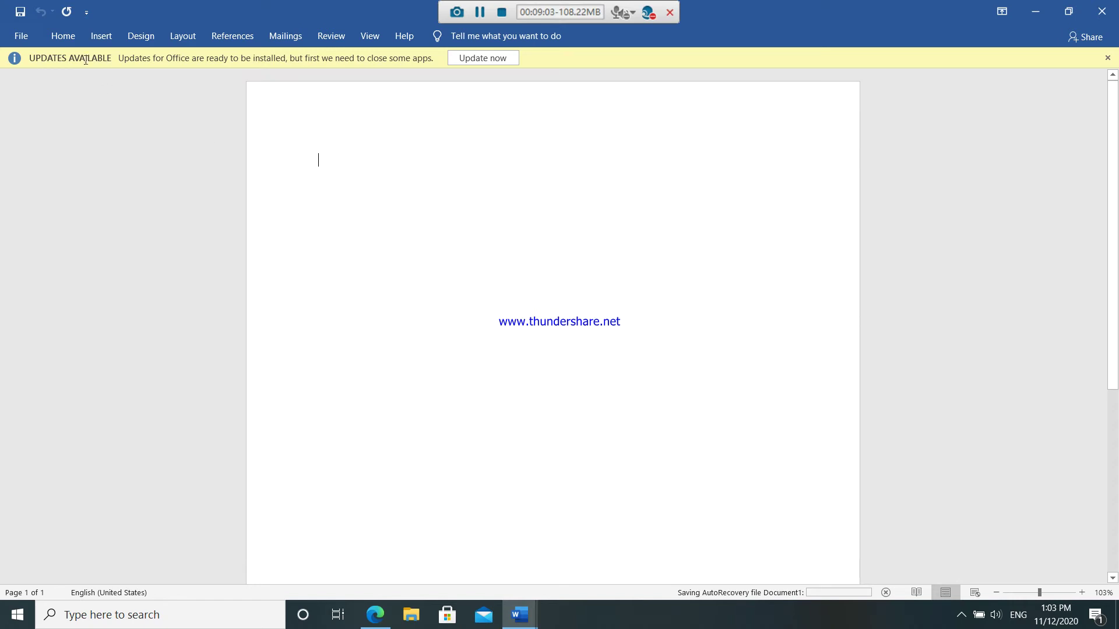
# Insert the 'white' photo from the Pictures folder on this device.
pyautogui.click(100, 43)
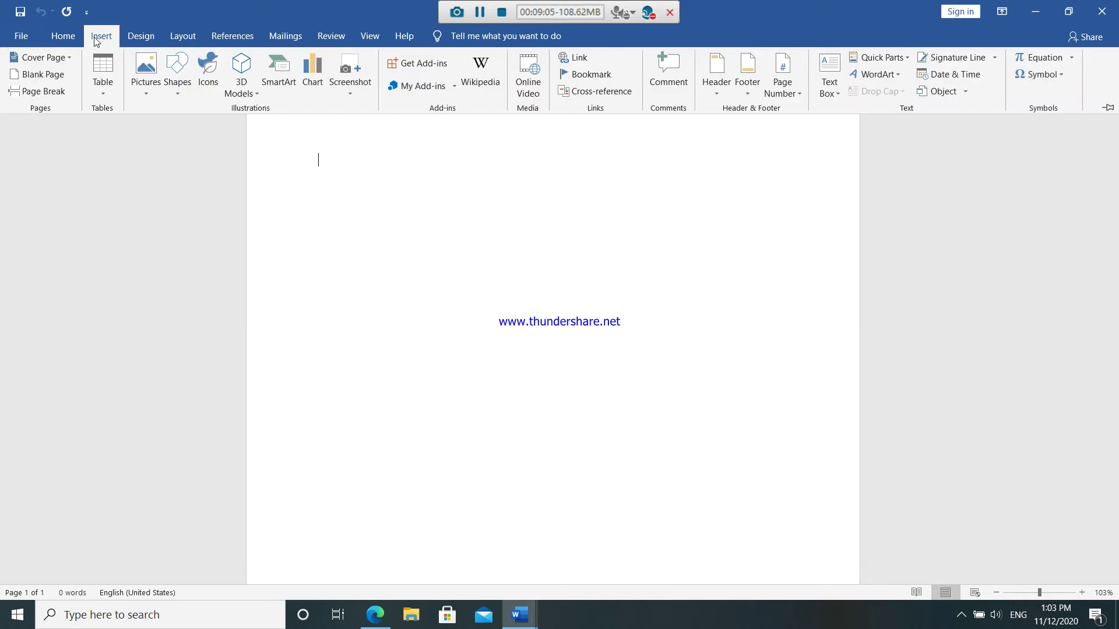
pyautogui.click(144, 83)
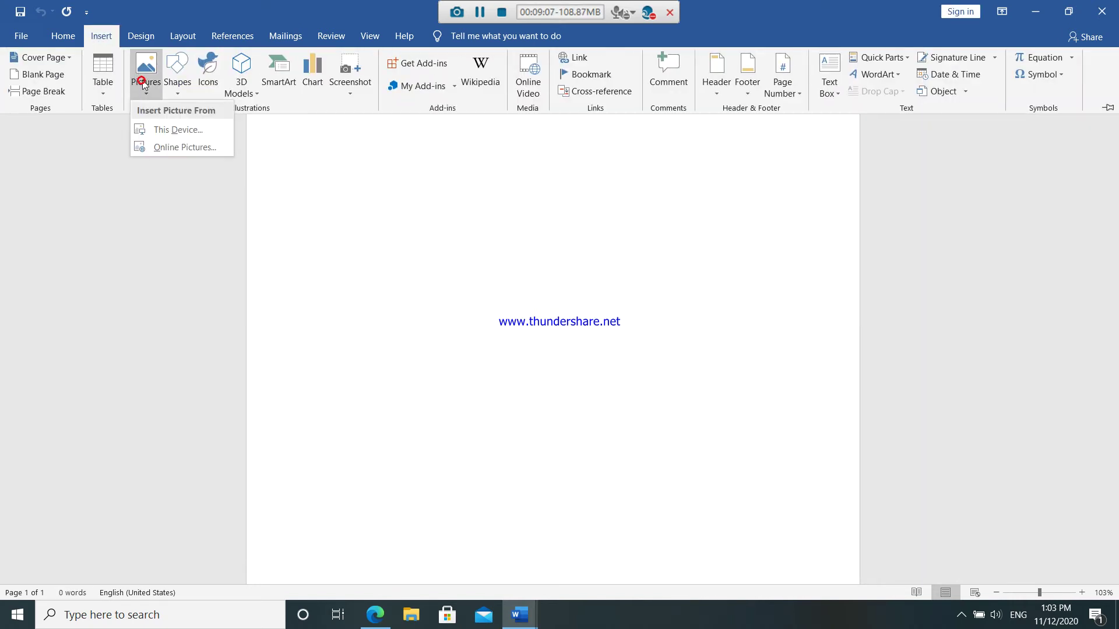
pyautogui.click(157, 129)
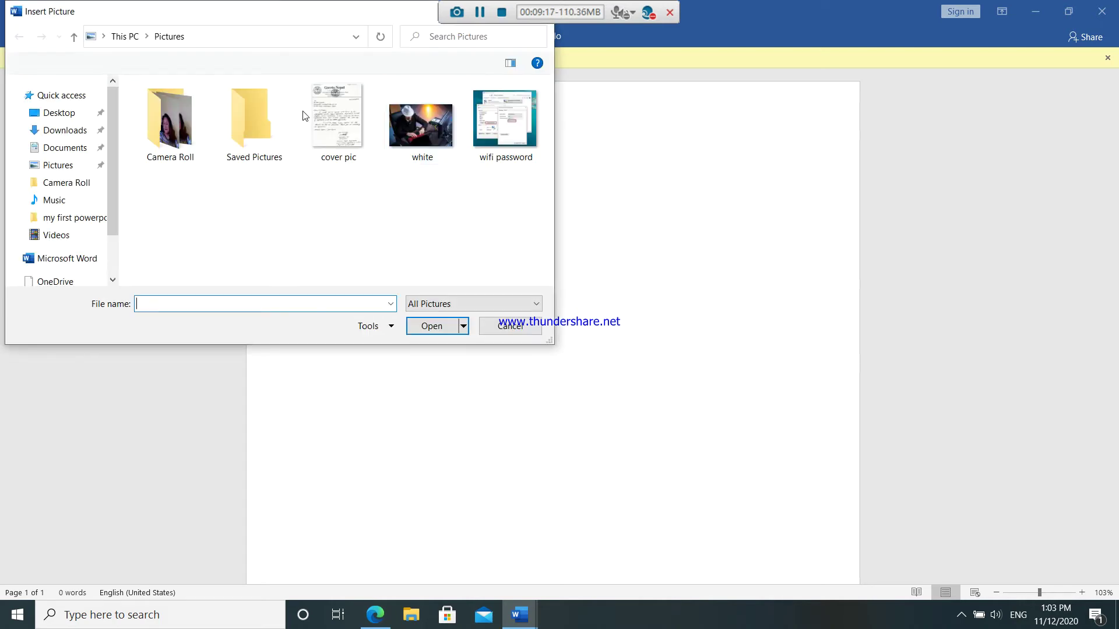
pyautogui.click(425, 143)
pyautogui.click(432, 326)
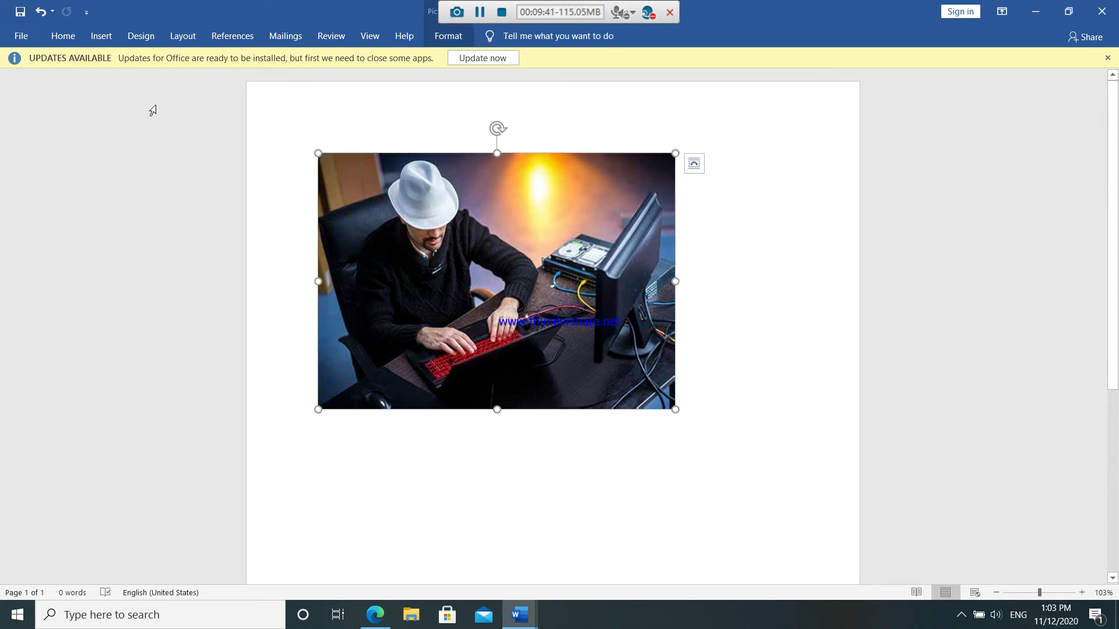
# Dismiss the updates bar and shrink the photo to about 2.6" by 3.43".
pyautogui.click(461, 58)
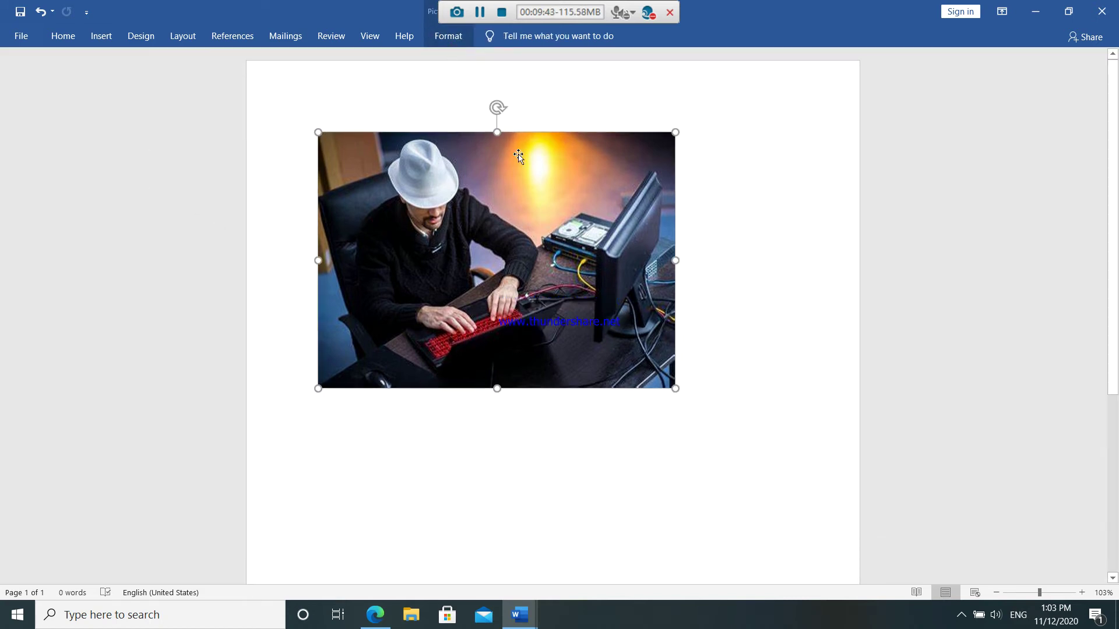
pyautogui.click(436, 35)
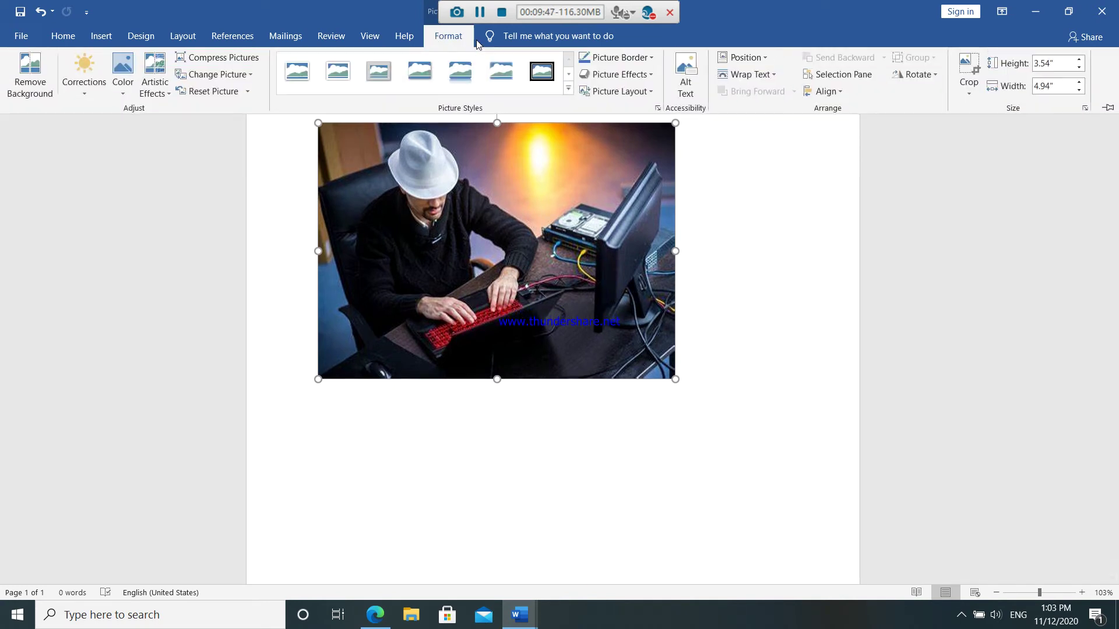
pyautogui.click(99, 265)
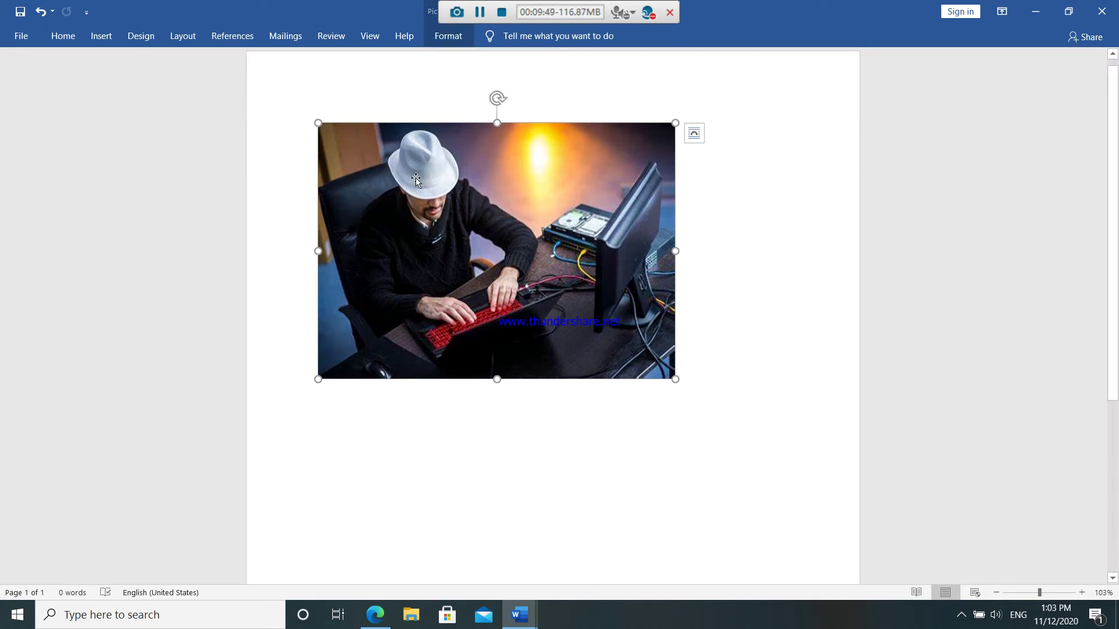
pyautogui.click(679, 250)
pyautogui.click(667, 250)
pyautogui.moveTo(675, 250); pyautogui.dragTo(615, 250)
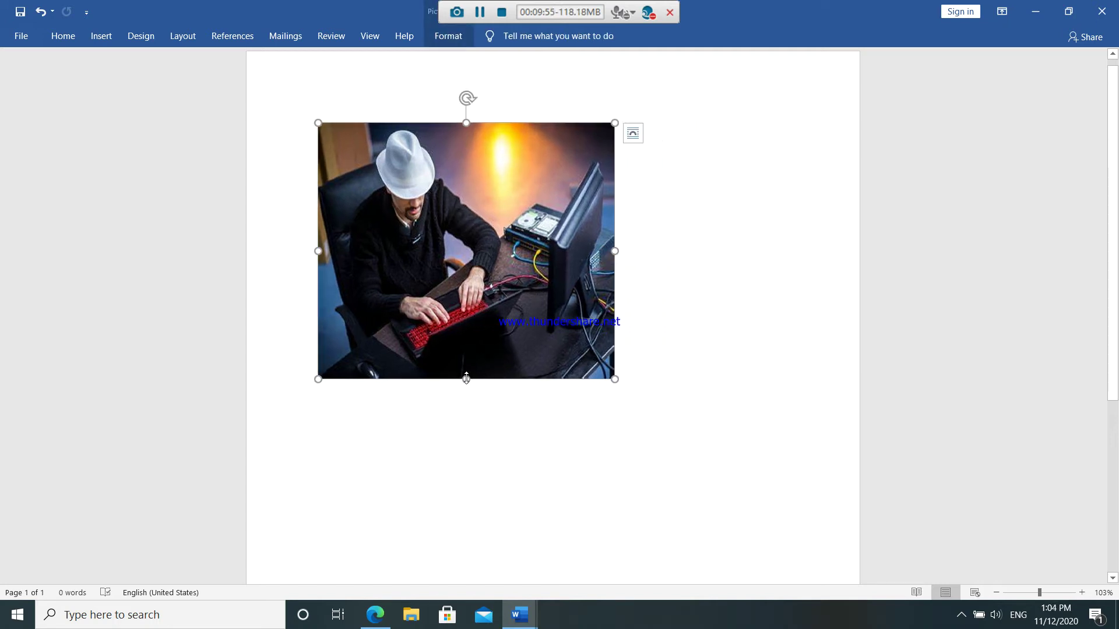
pyautogui.moveTo(466, 379); pyautogui.dragTo(467, 311)
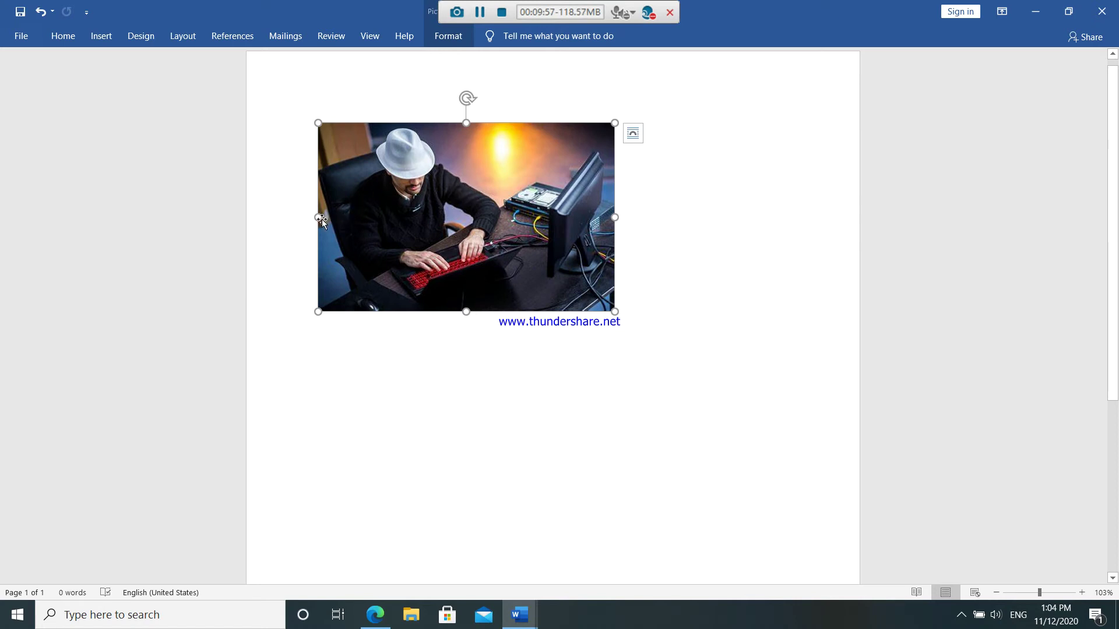
pyautogui.moveTo(319, 218); pyautogui.dragTo(365, 215)
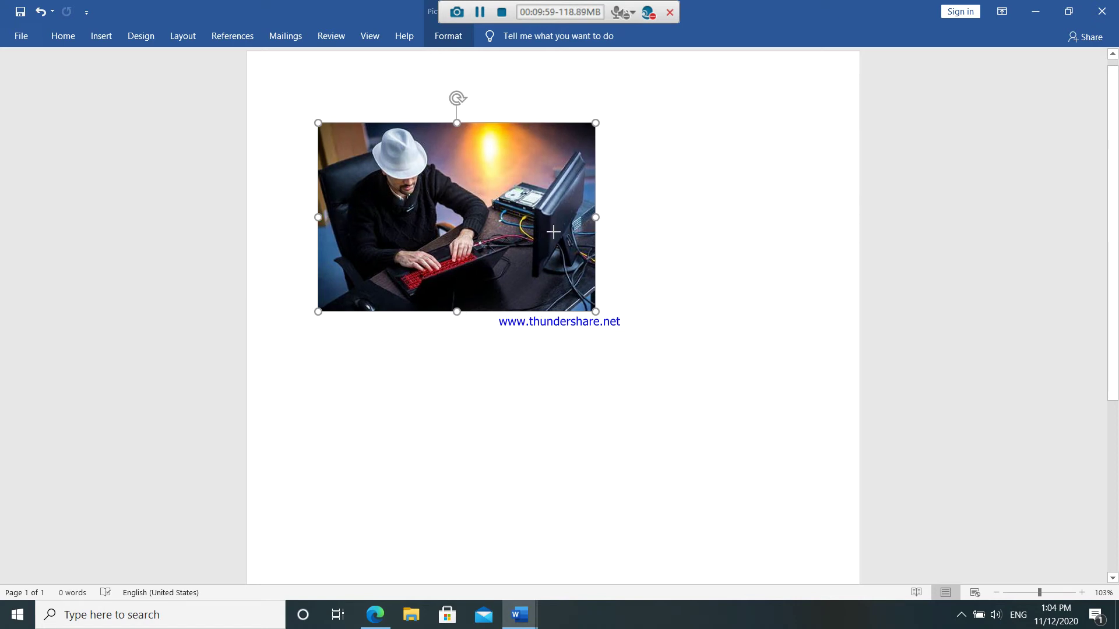
# Bring up the Crop options on the Picture Format tab.
pyautogui.click(106, 36)
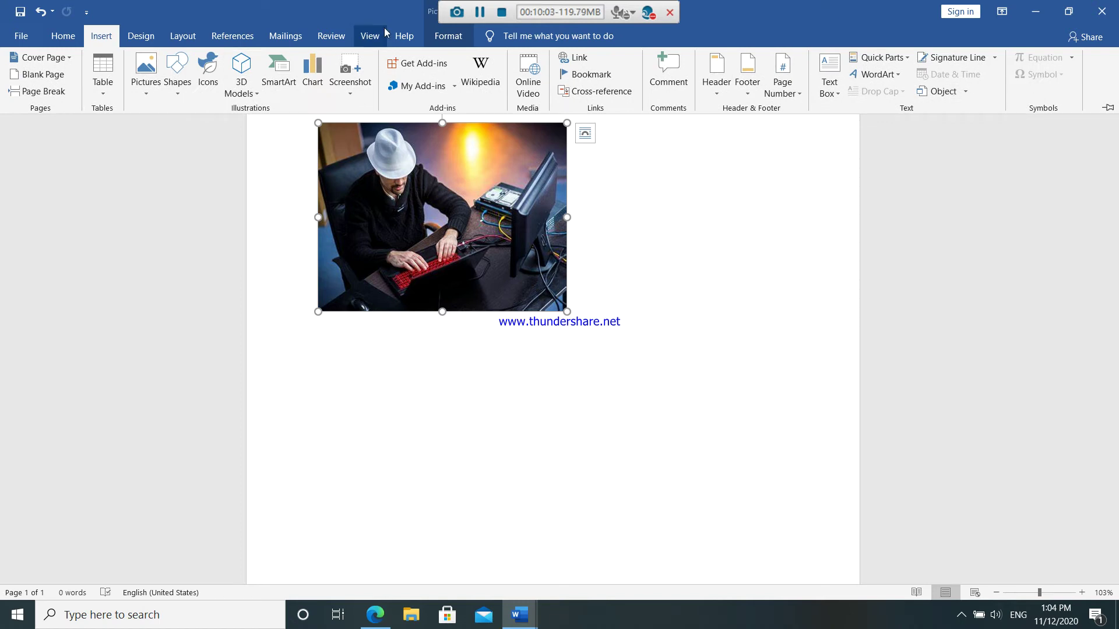
pyautogui.click(457, 38)
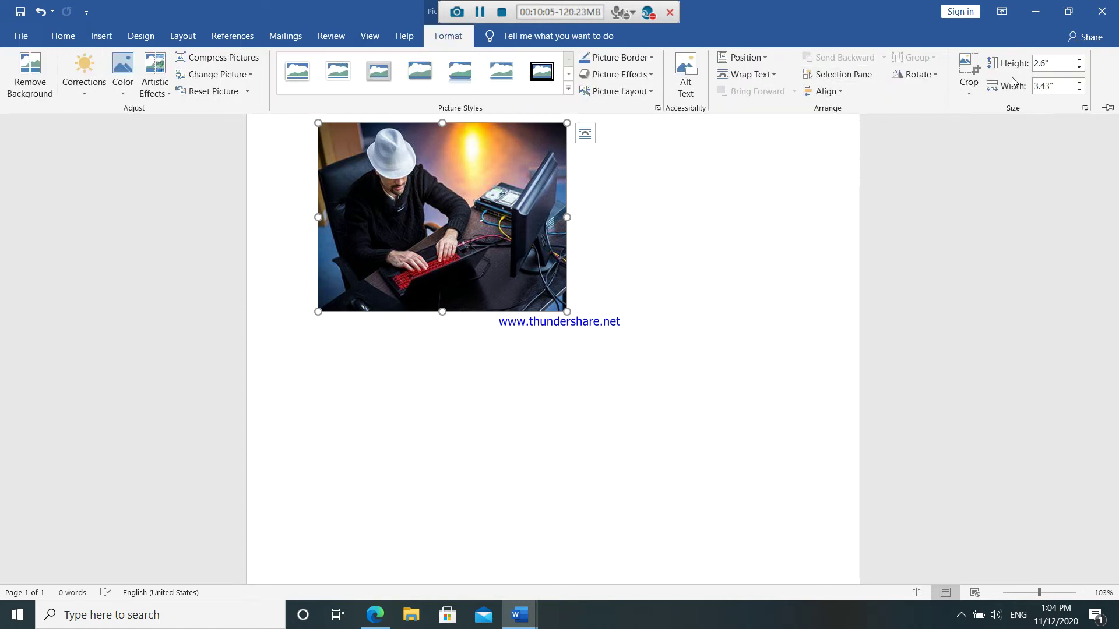
pyautogui.click(967, 83)
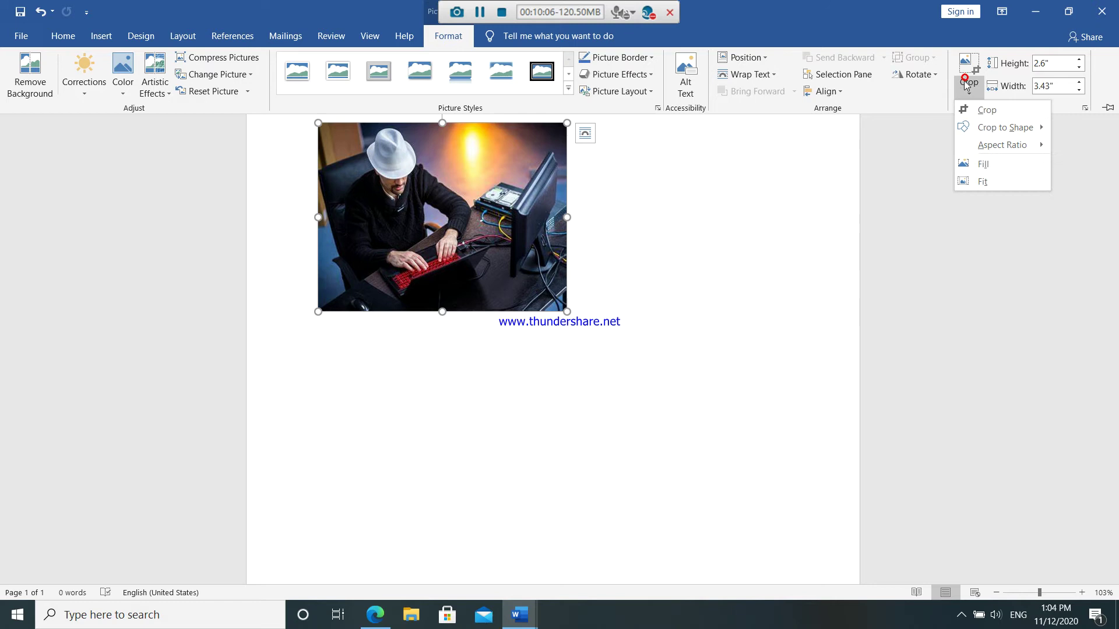
# Crop the photo down to the man in the white hat.
pyautogui.click(964, 110)
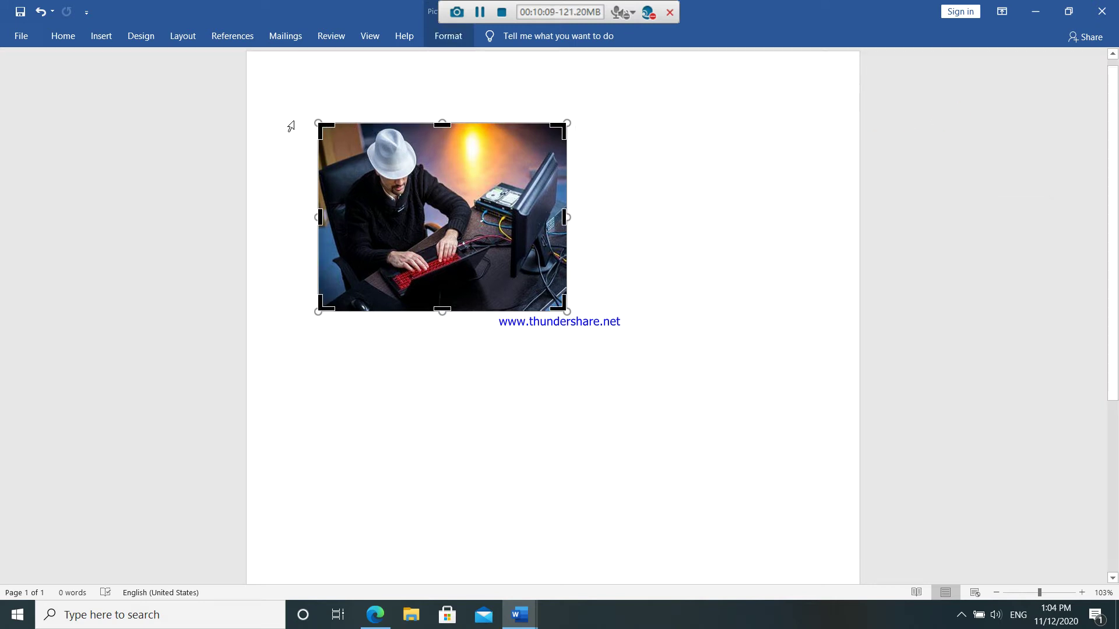
pyautogui.moveTo(328, 126); pyautogui.dragTo(324, 121)
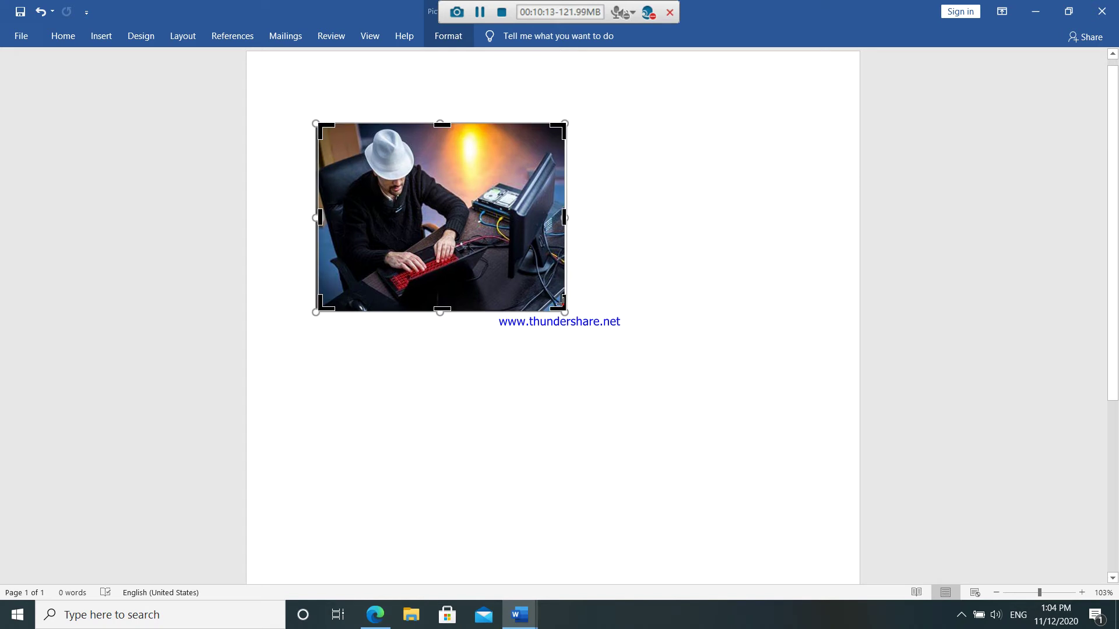
pyautogui.moveTo(561, 303); pyautogui.dragTo(455, 248)
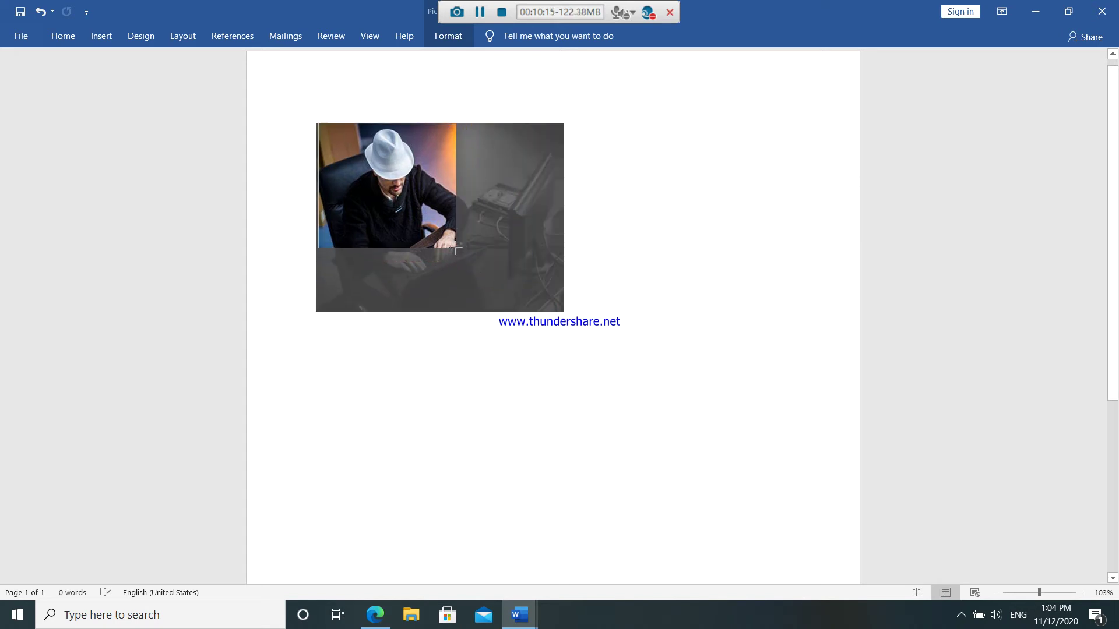
pyautogui.click(448, 36)
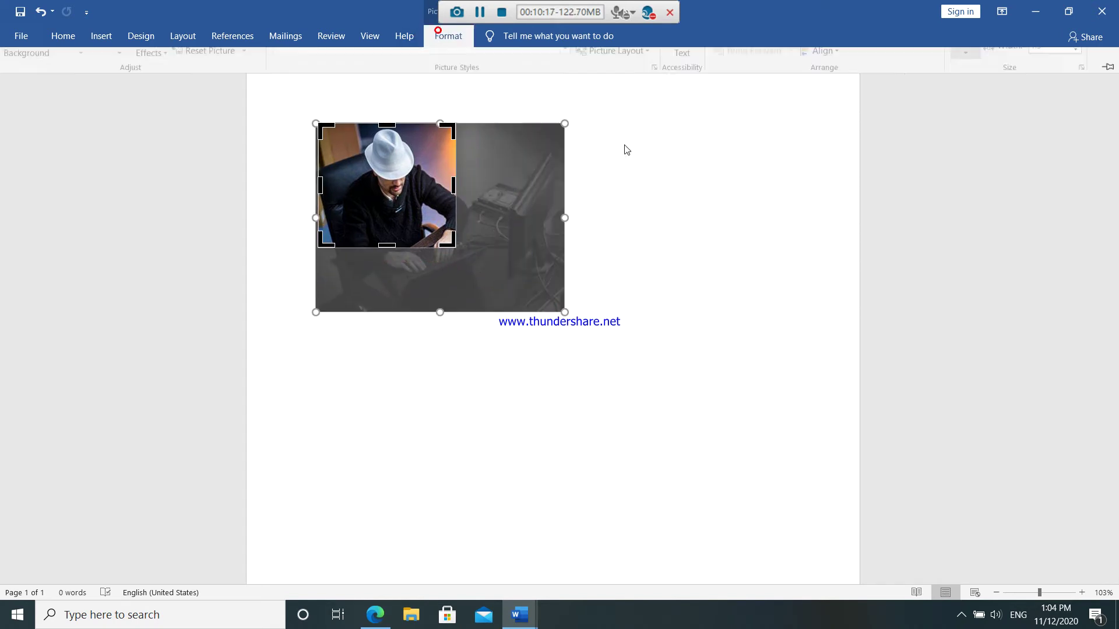
pyautogui.click(968, 88)
pyautogui.click(1001, 110)
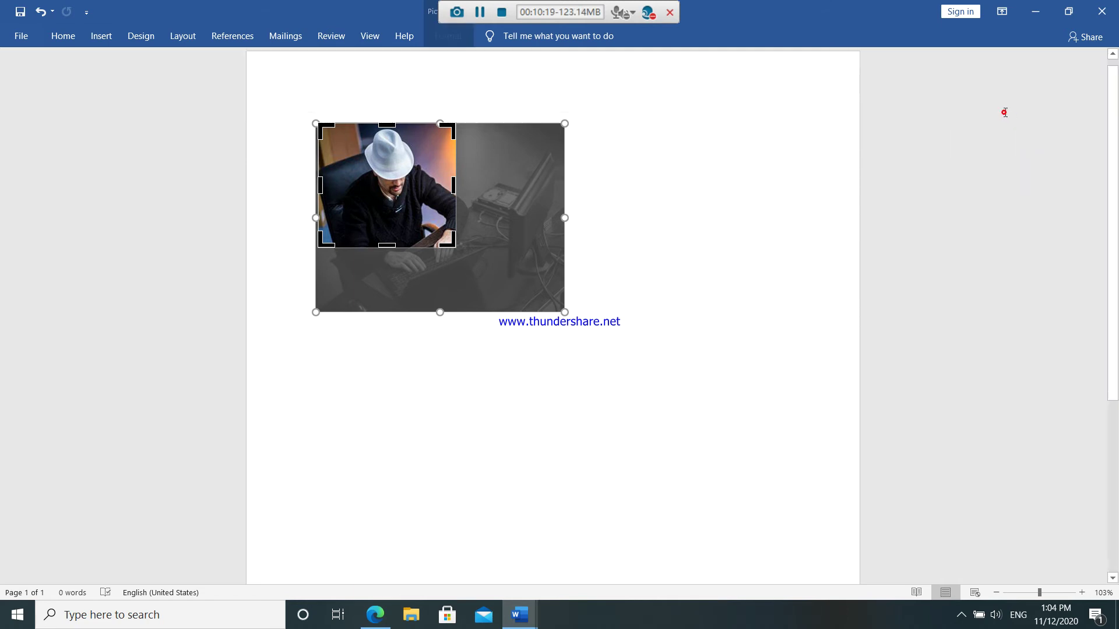
pyautogui.click(1002, 110)
# Enlarge the cropped photo slightly from its corner to 1.9" by 2.1".
pyautogui.click(422, 211)
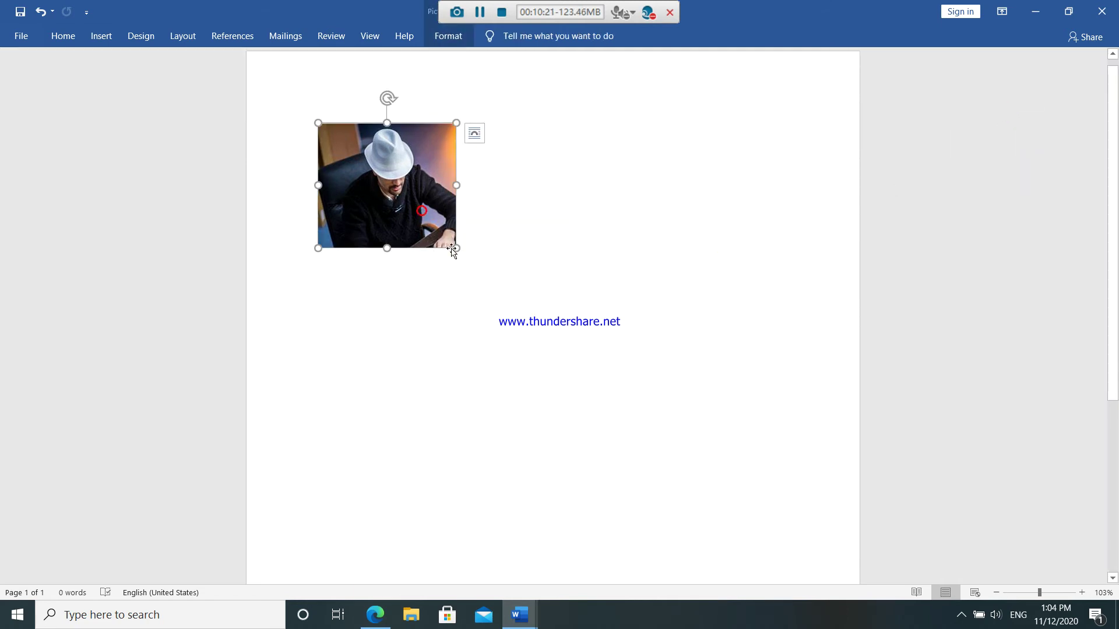
pyautogui.moveTo(454, 247); pyautogui.dragTo(468, 259)
pyautogui.click(518, 200)
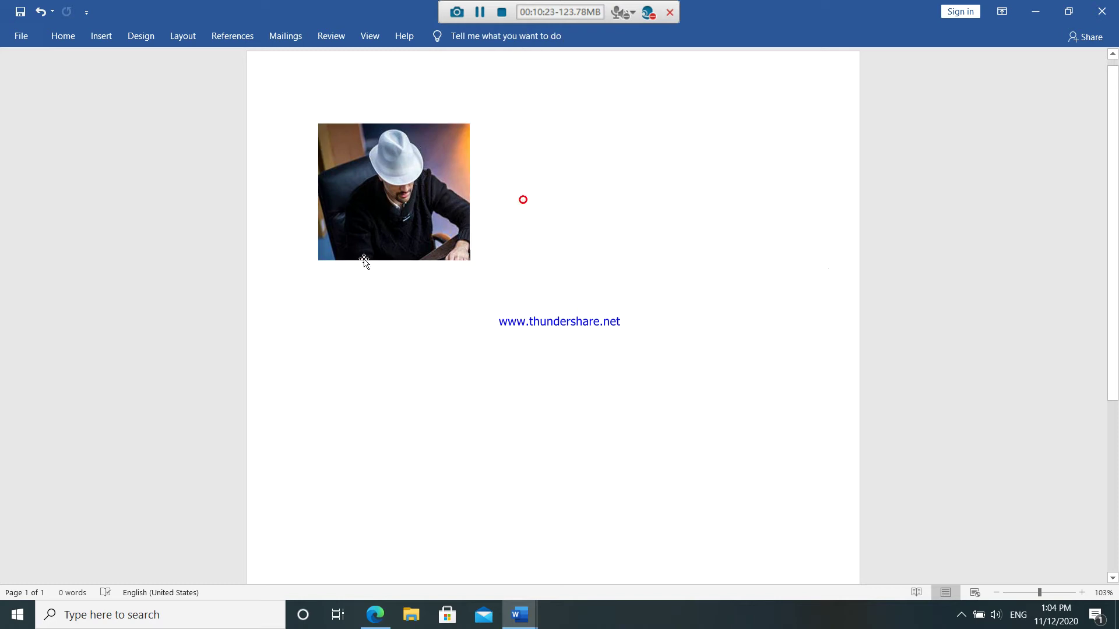
pyautogui.click(334, 163)
pyautogui.click(457, 36)
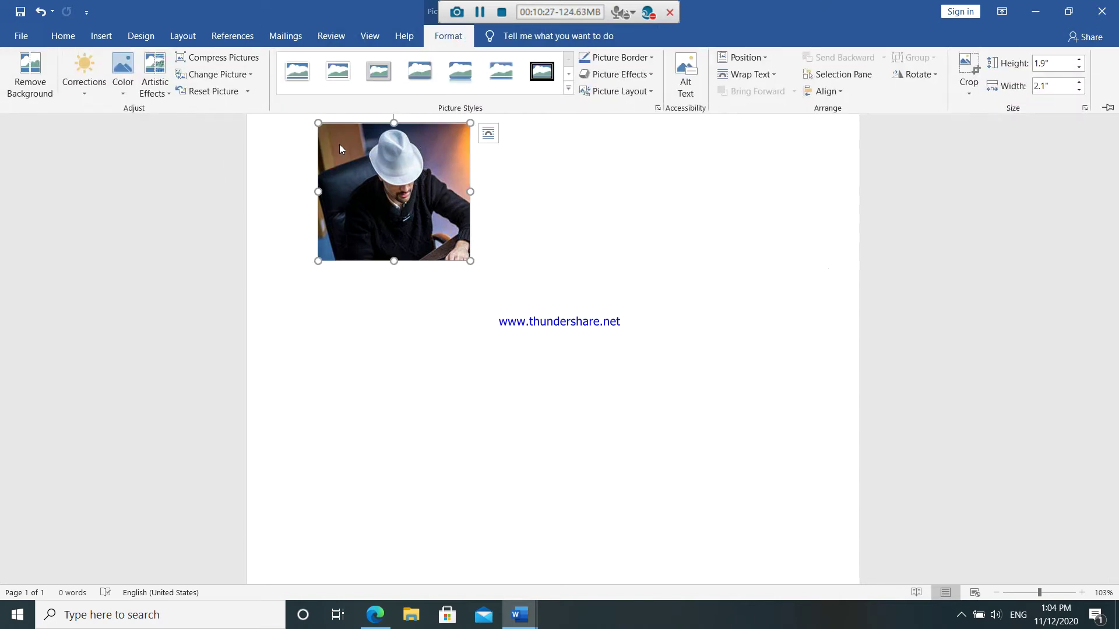
pyautogui.click(33, 92)
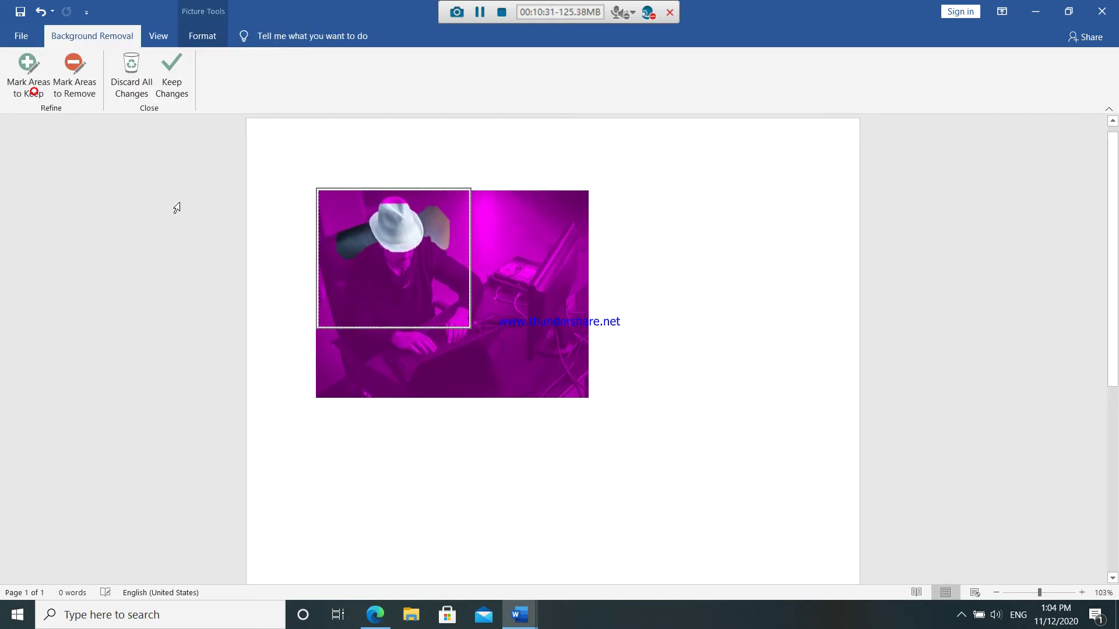
pyautogui.click(467, 325)
pyautogui.click(127, 195)
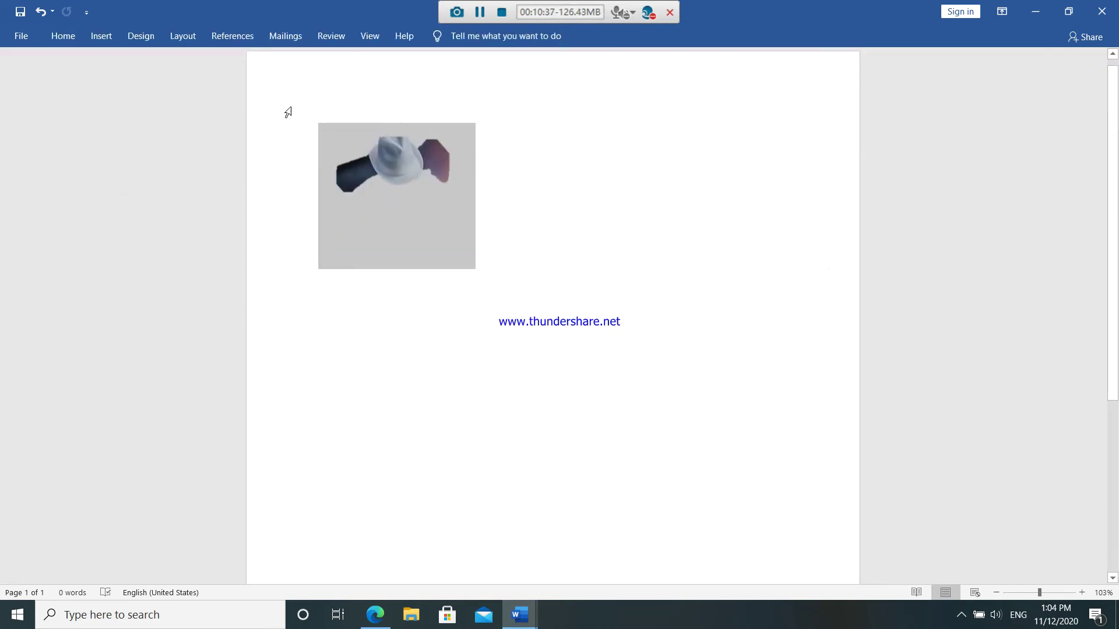
pyautogui.click(382, 160)
pyautogui.click(449, 36)
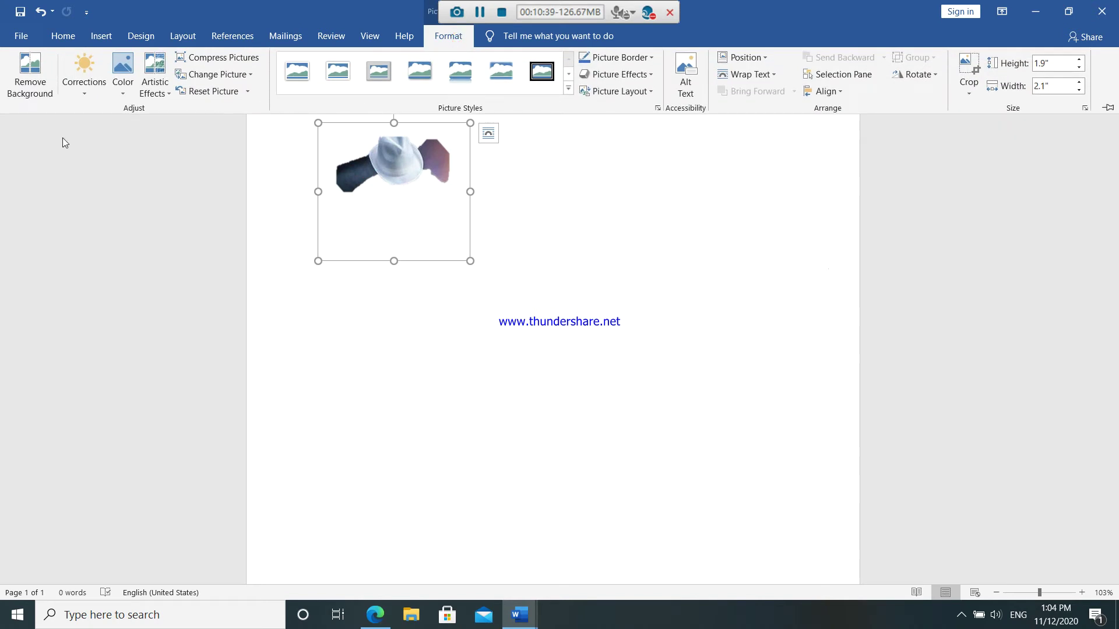
pyautogui.click(42, 89)
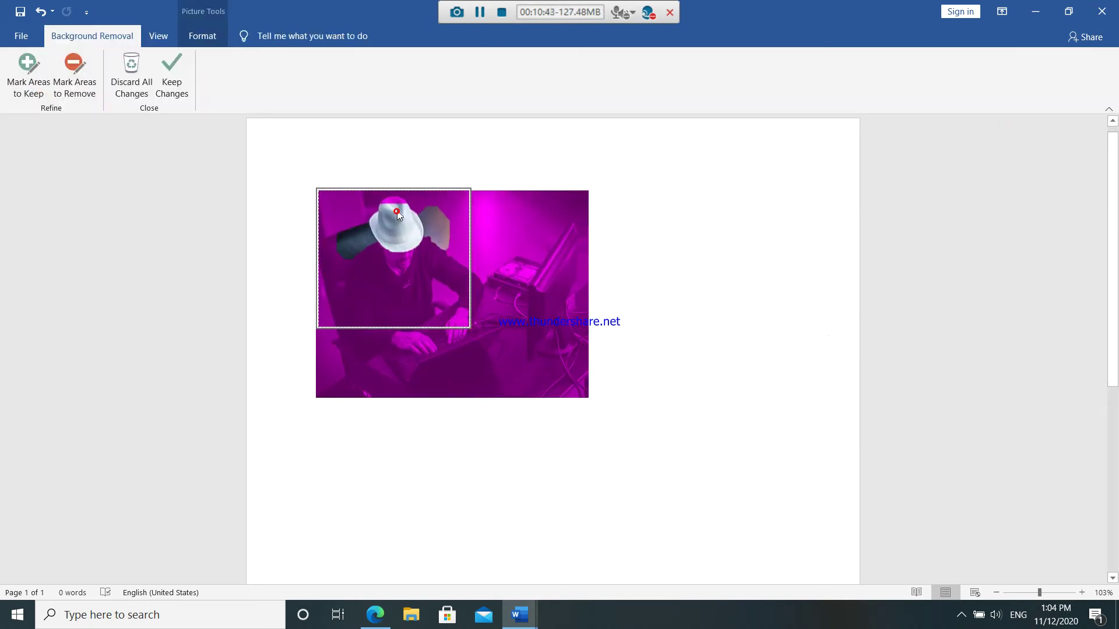
pyautogui.click(103, 143)
pyautogui.hotkey('ctrl', 'z')
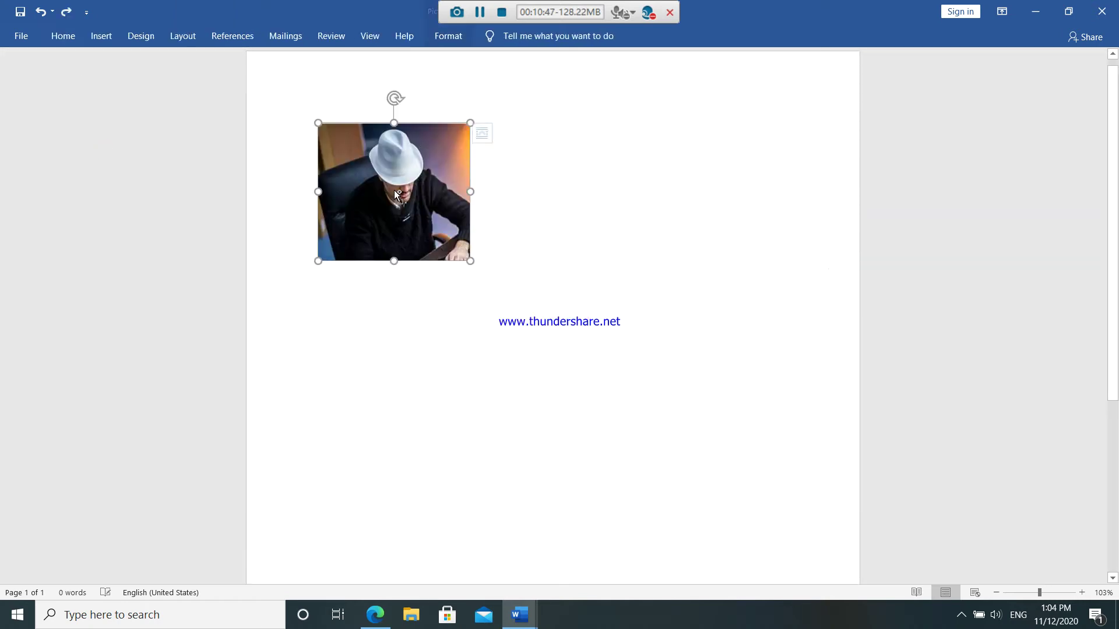
pyautogui.click(530, 211)
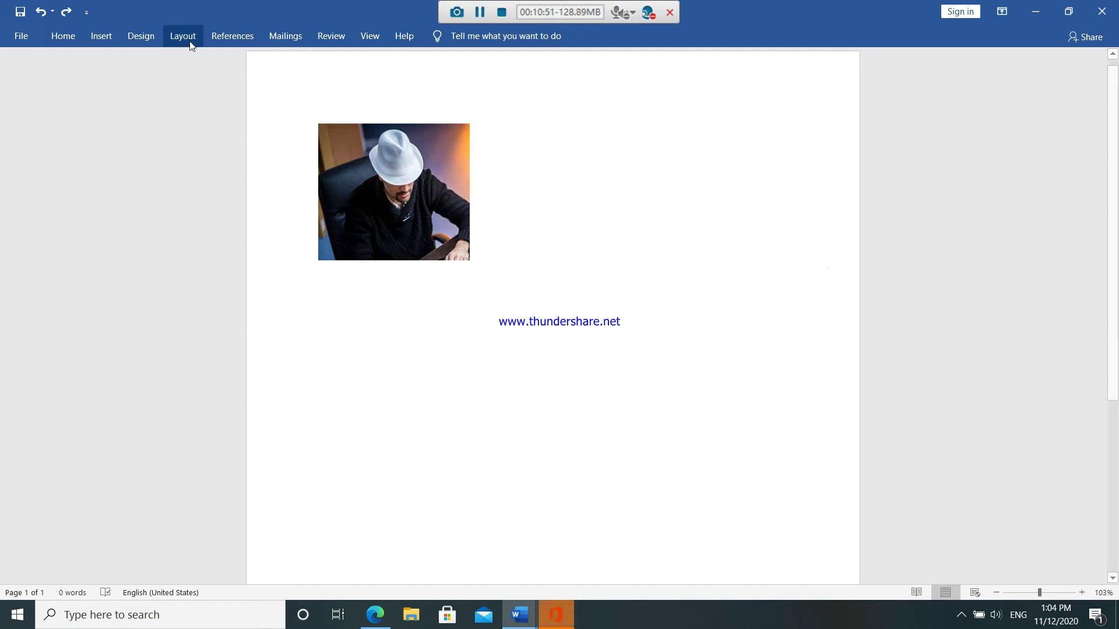
# Apply a higher-contrast Corrections preset to the hat photo.
pyautogui.click(333, 169)
pyautogui.click(448, 36)
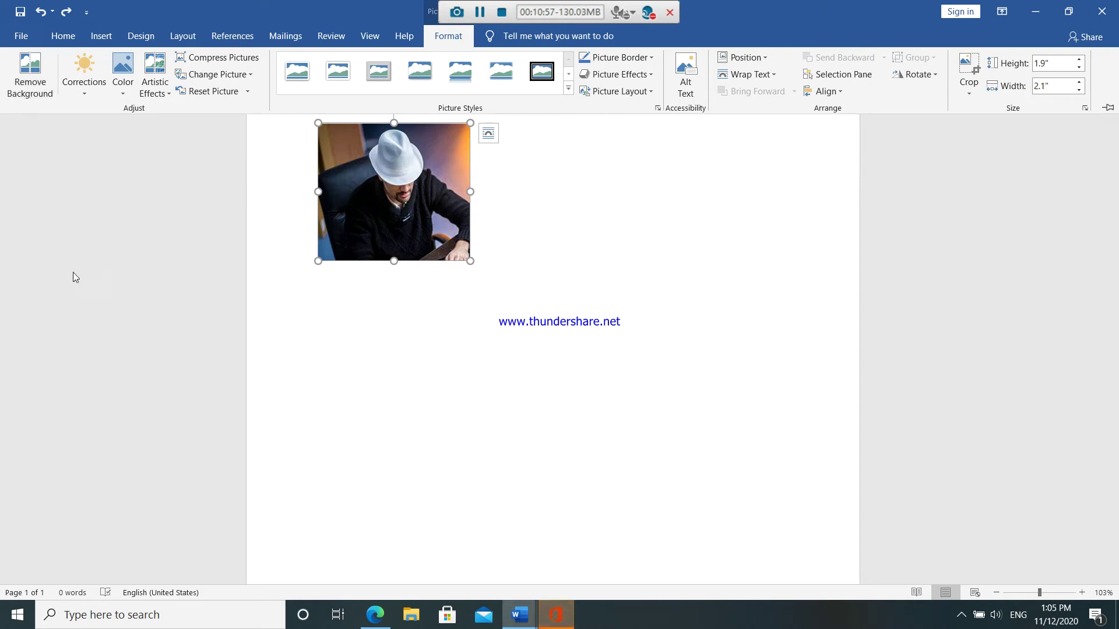
pyautogui.click(87, 94)
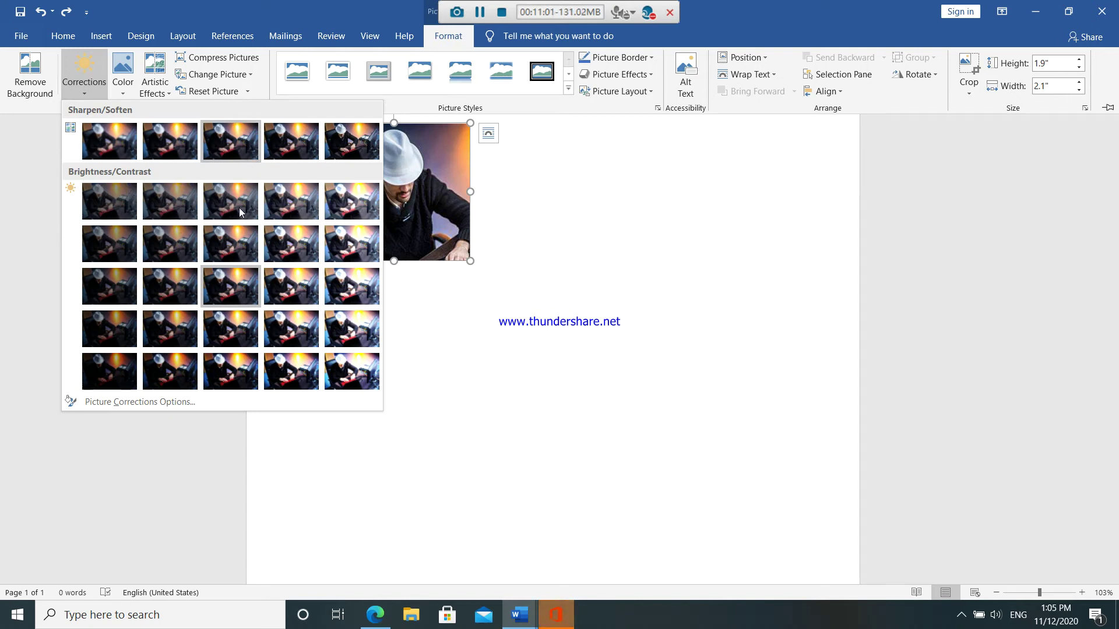
pyautogui.click(227, 326)
pyautogui.click(470, 192)
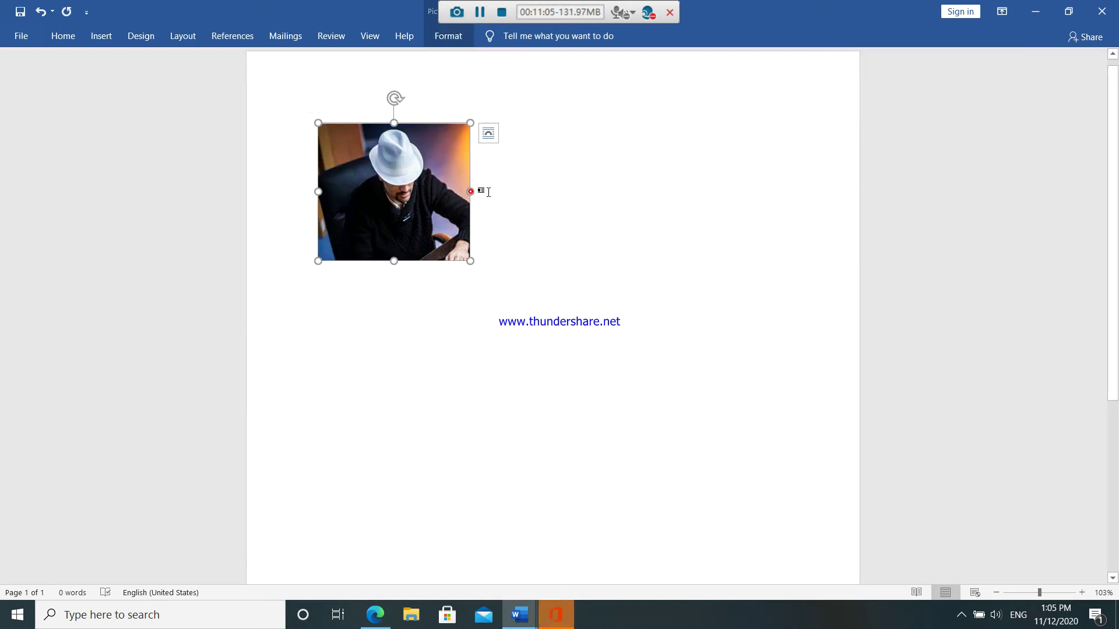
pyautogui.click(481, 199)
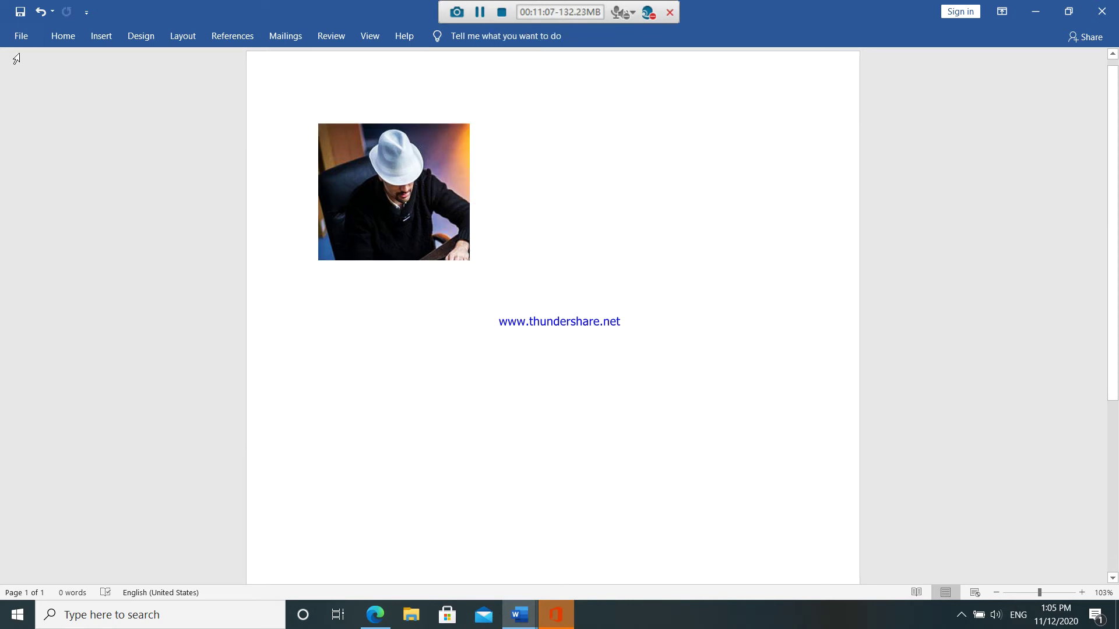
# Try gold and black-and-white recolors, then settle on a dark yellow tint.
pyautogui.click(344, 163)
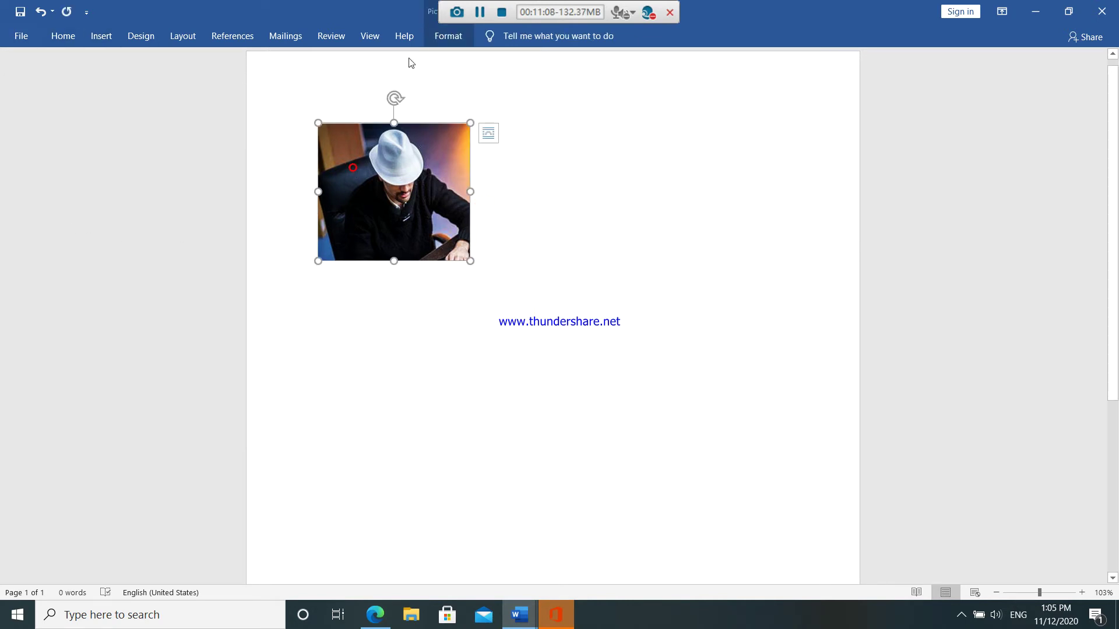
pyautogui.click(436, 39)
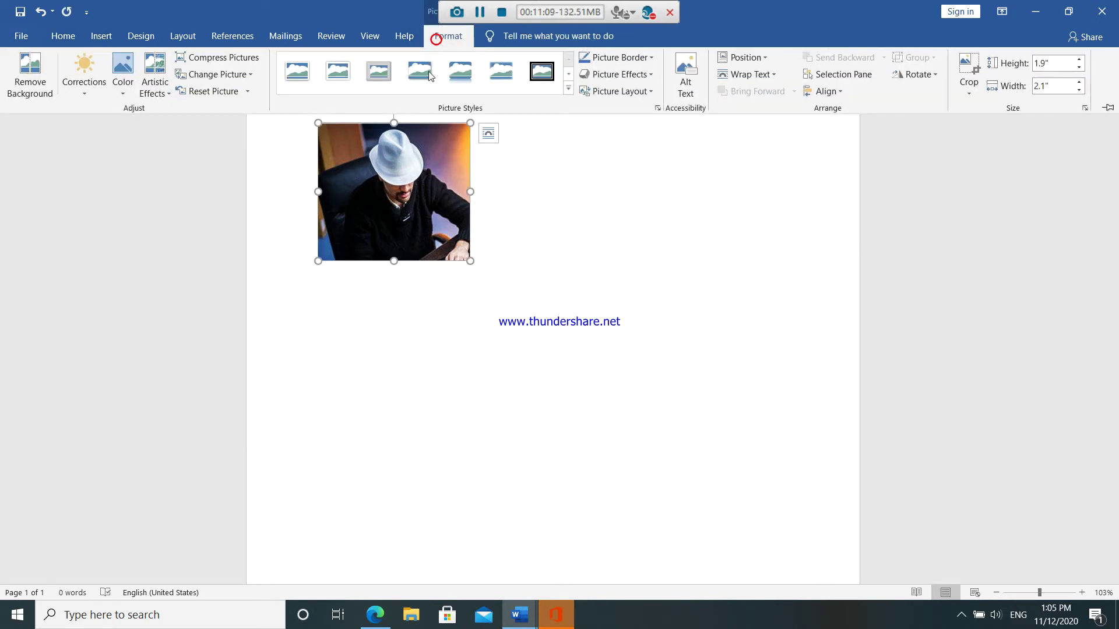
pyautogui.click(130, 94)
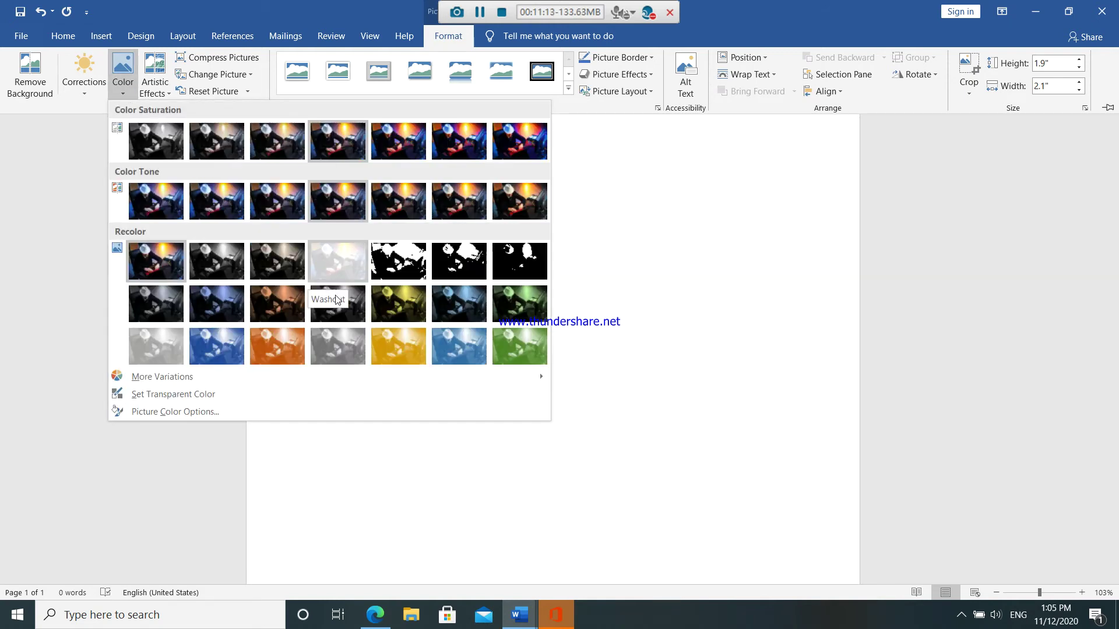
pyautogui.click(412, 346)
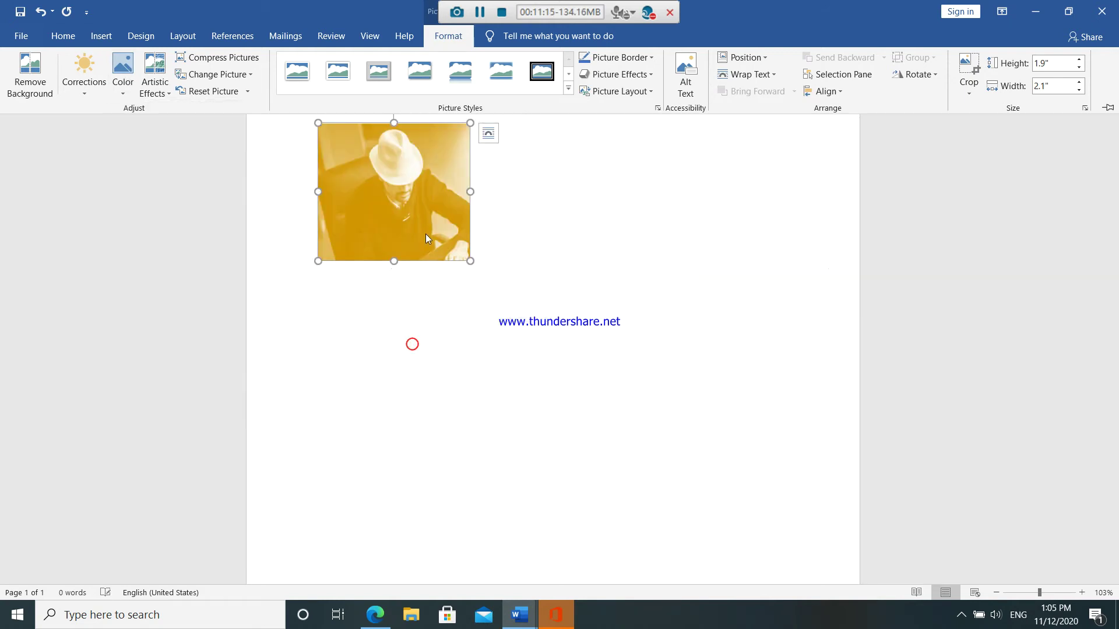
pyautogui.click(123, 76)
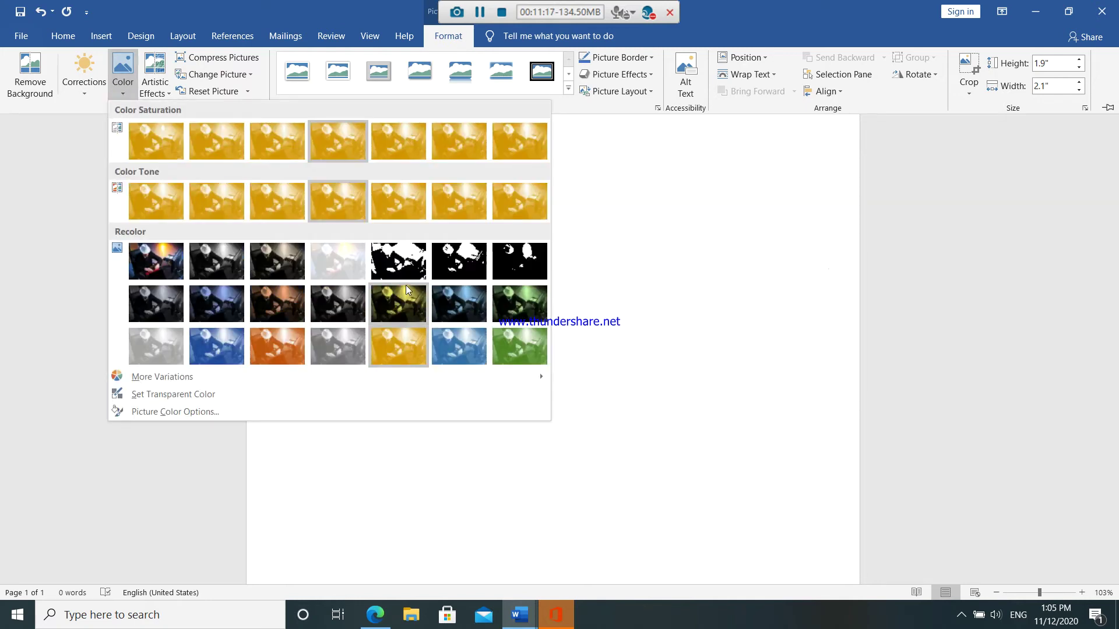
pyautogui.click(417, 263)
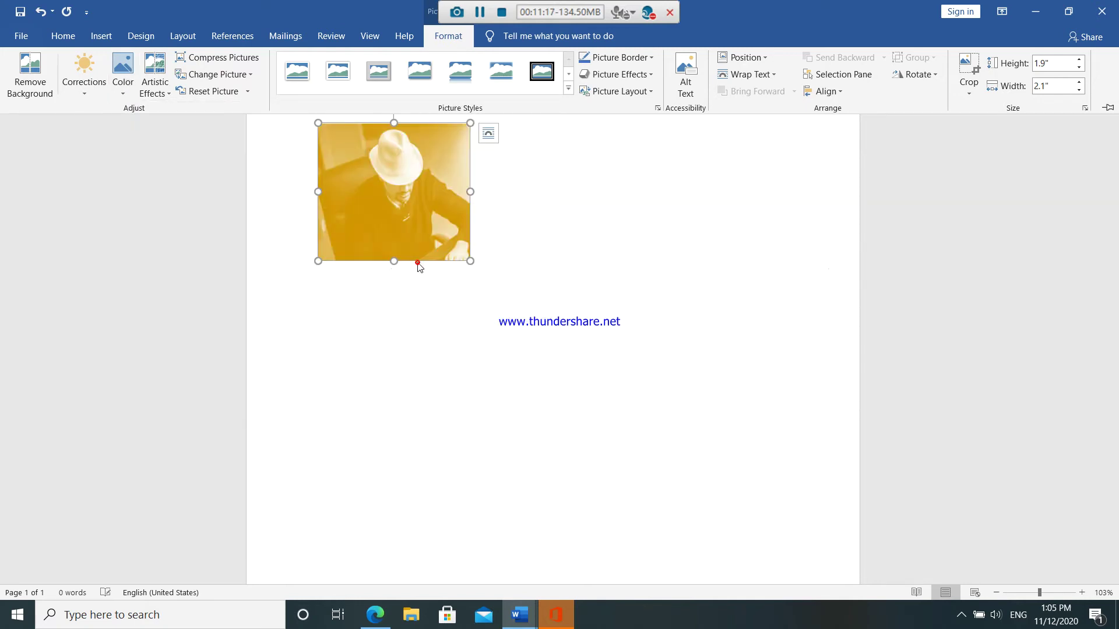
pyautogui.click(123, 75)
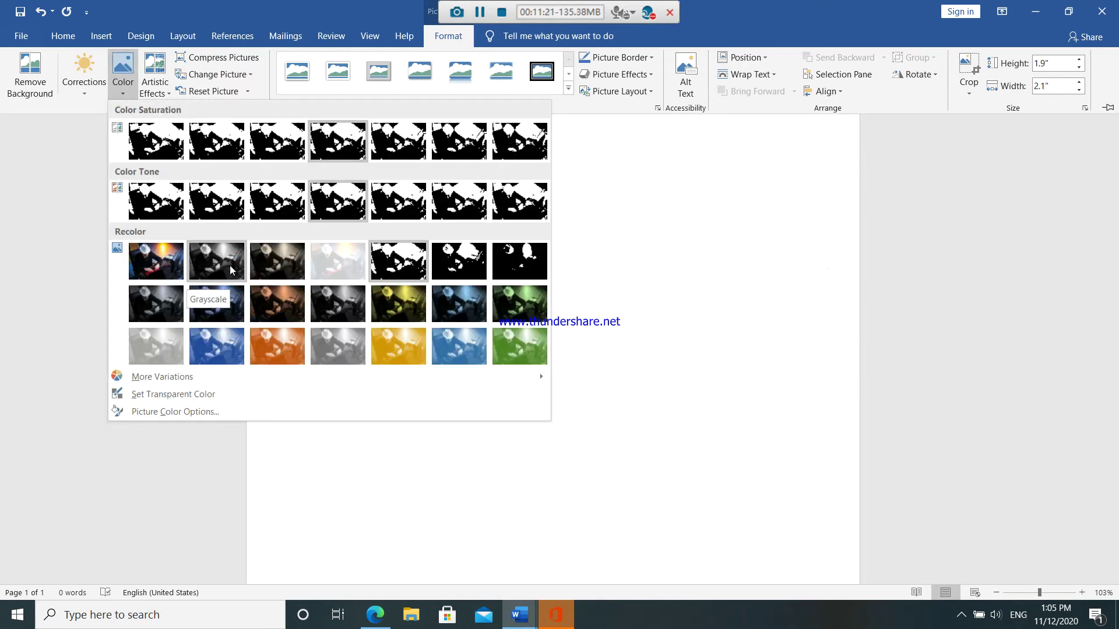
pyautogui.moveTo(162, 376)
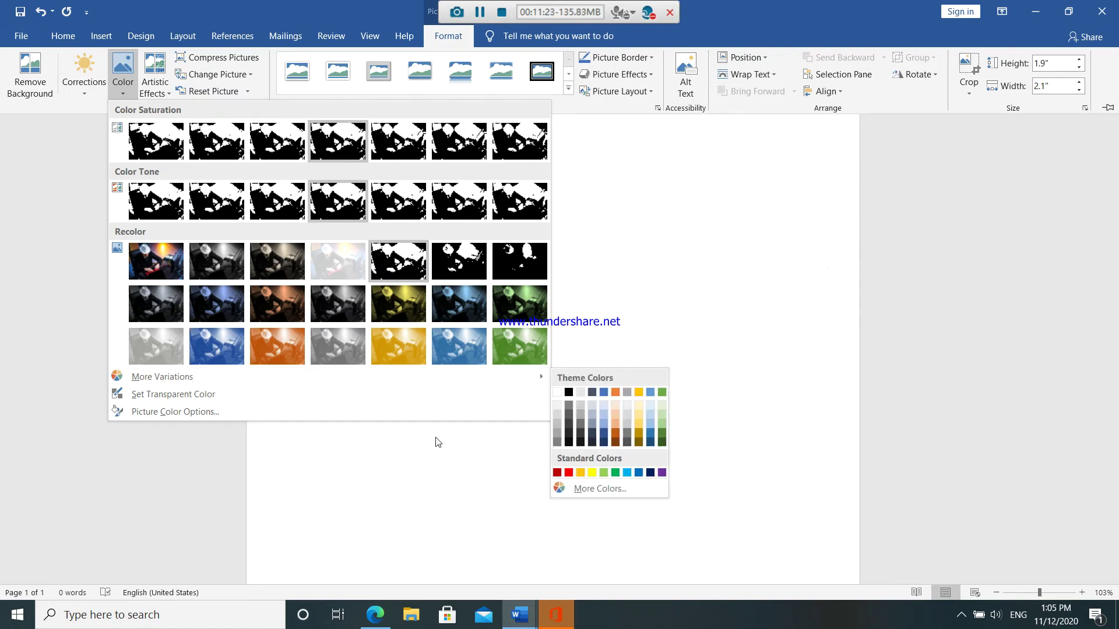
pyautogui.click(592, 472)
pyautogui.hotkey('ctrl', 'F1')
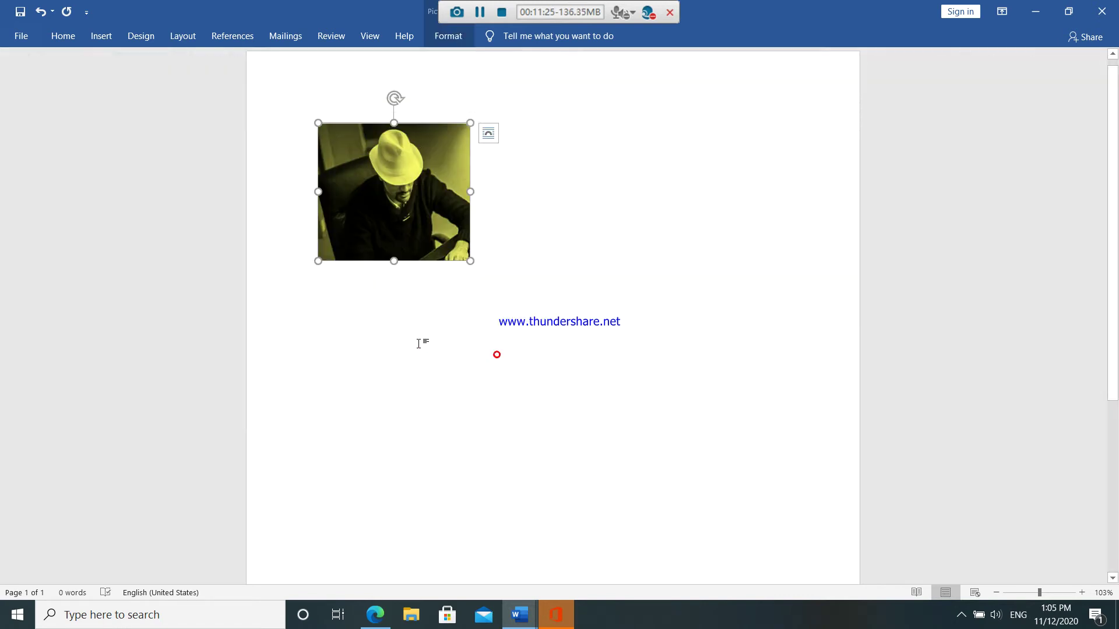
pyautogui.click(465, 45)
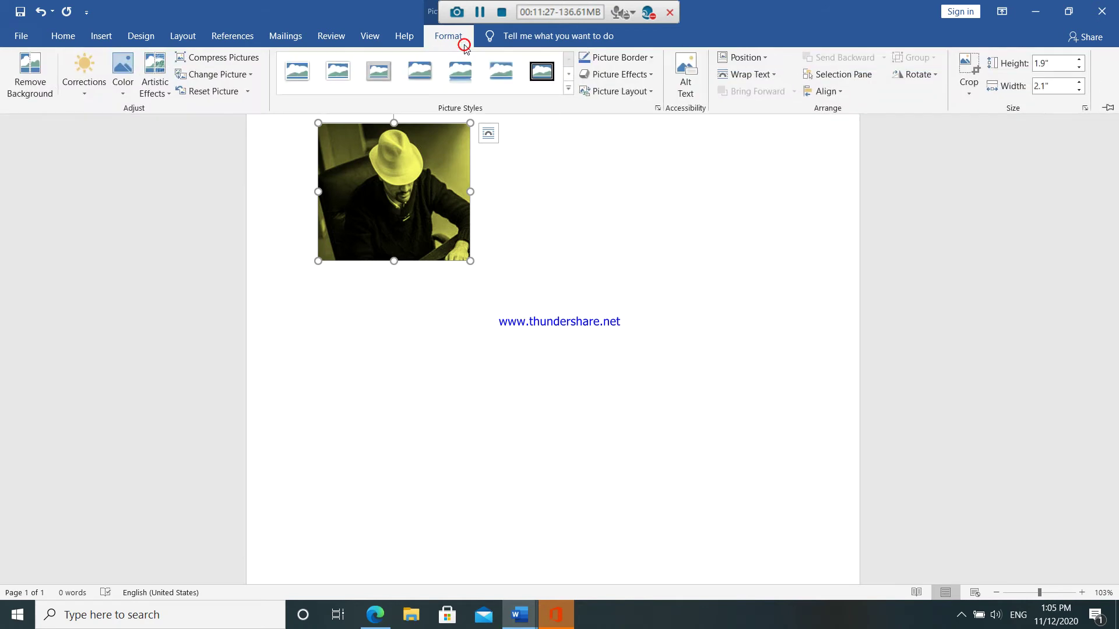
# Add a drop shadow to the photo with a 5 pt blur.
pyautogui.click(155, 88)
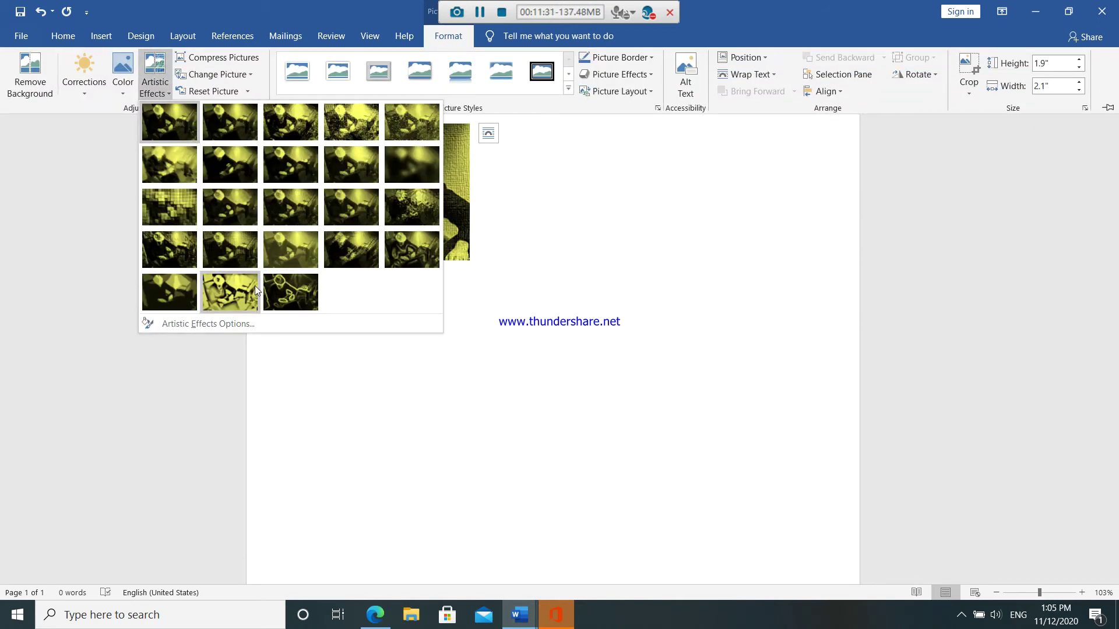
pyautogui.click(235, 326)
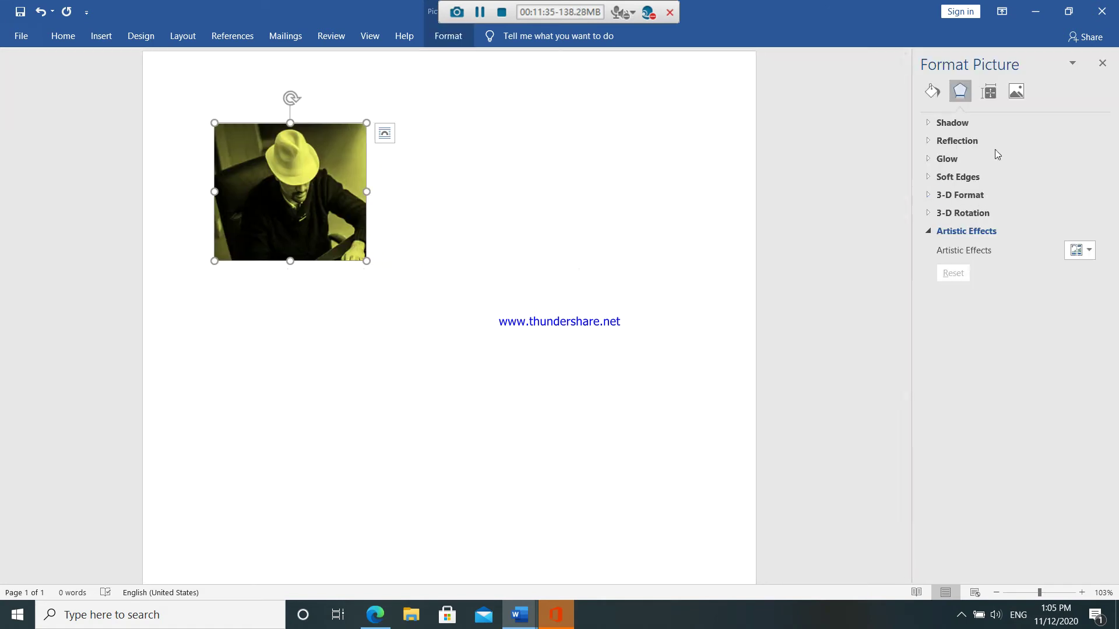
pyautogui.click(1000, 124)
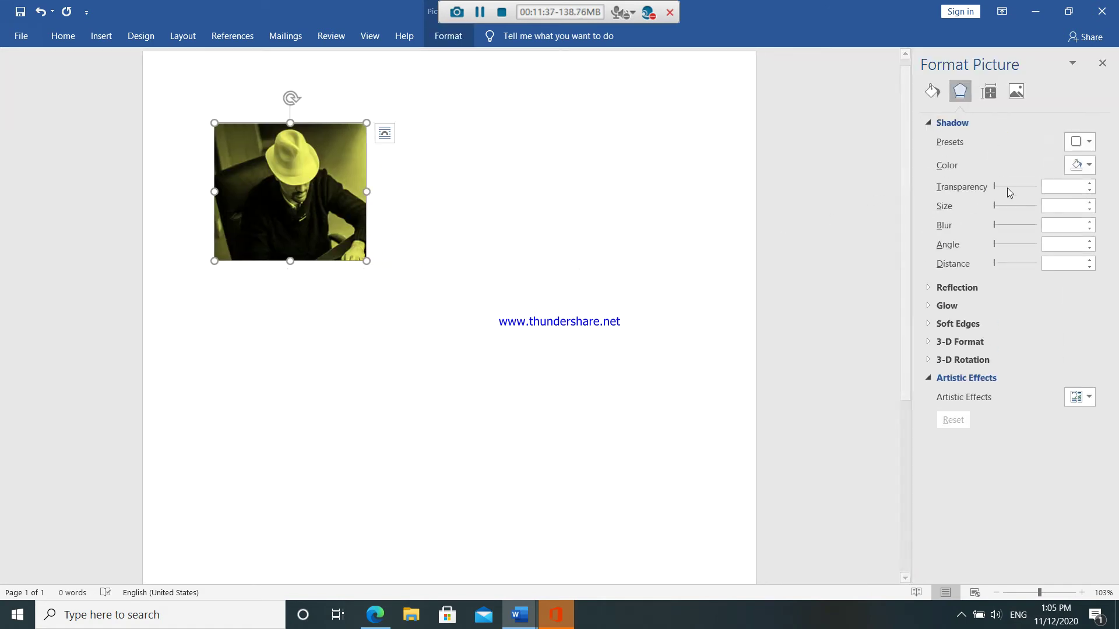
pyautogui.click(1001, 186)
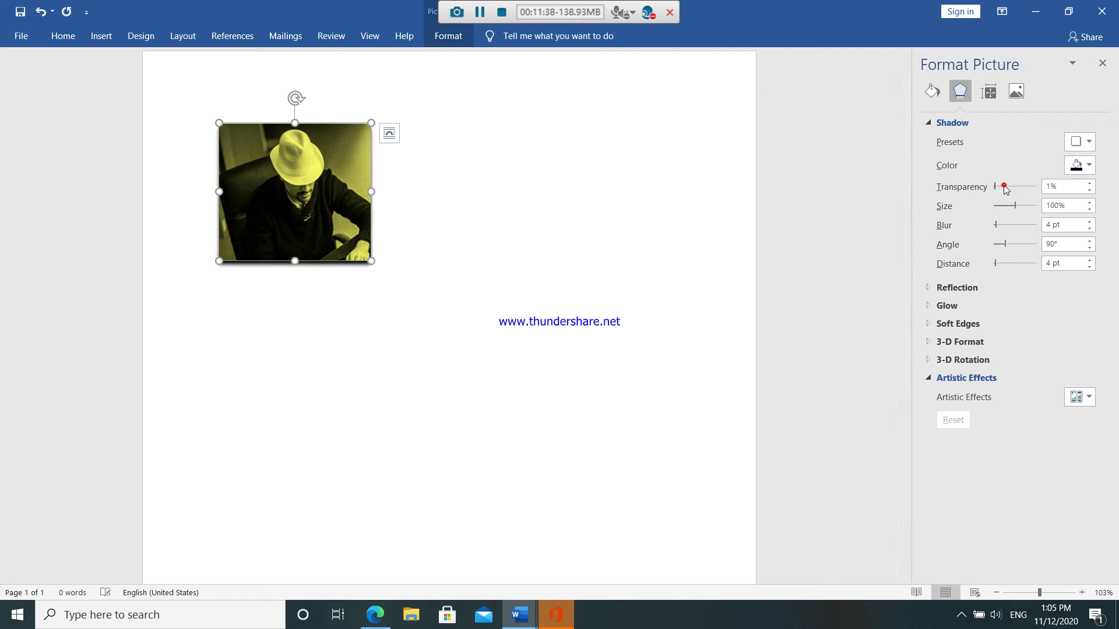
pyautogui.click(998, 224)
# Deselect the photo and close the formatting side panel.
pyautogui.moveTo(296, 211); pyautogui.dragTo(311, 212)
pyautogui.click(314, 208)
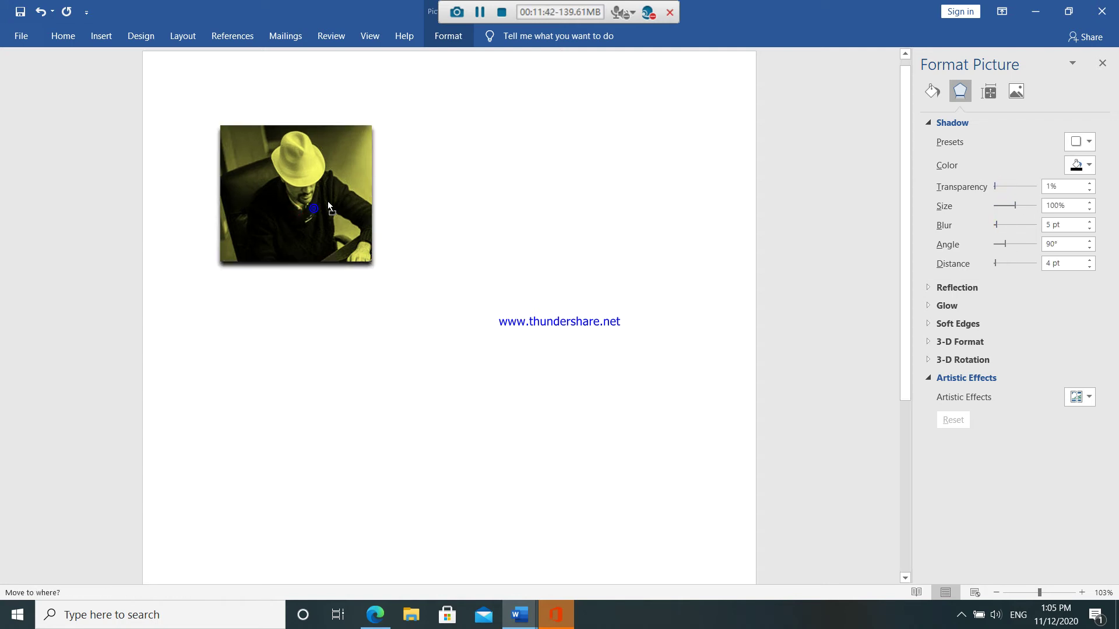
pyautogui.click(418, 193)
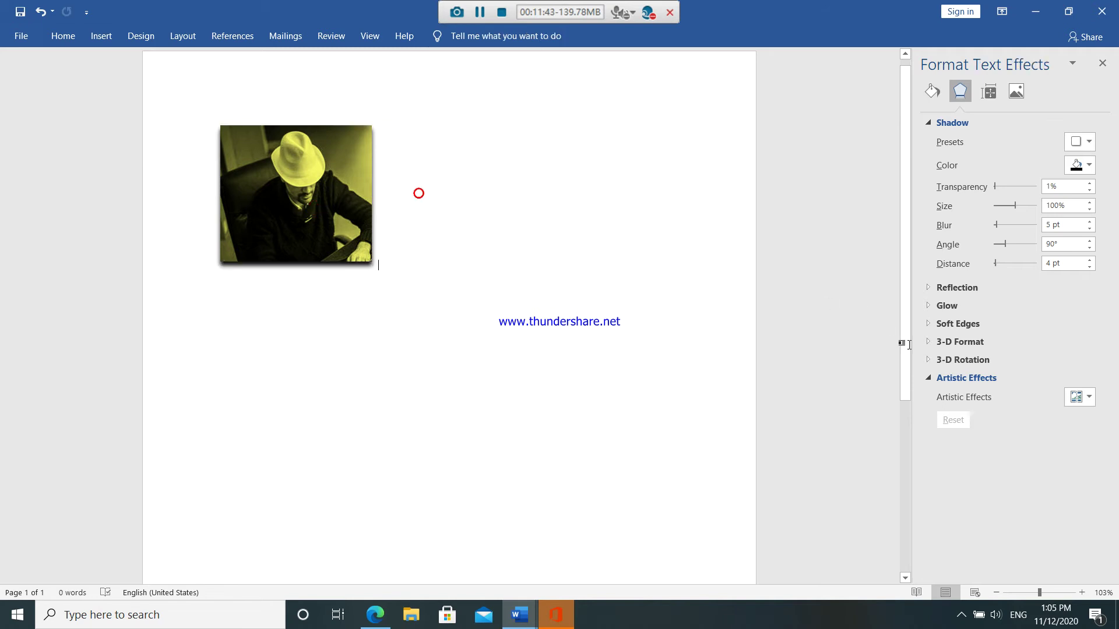
pyautogui.click(1102, 64)
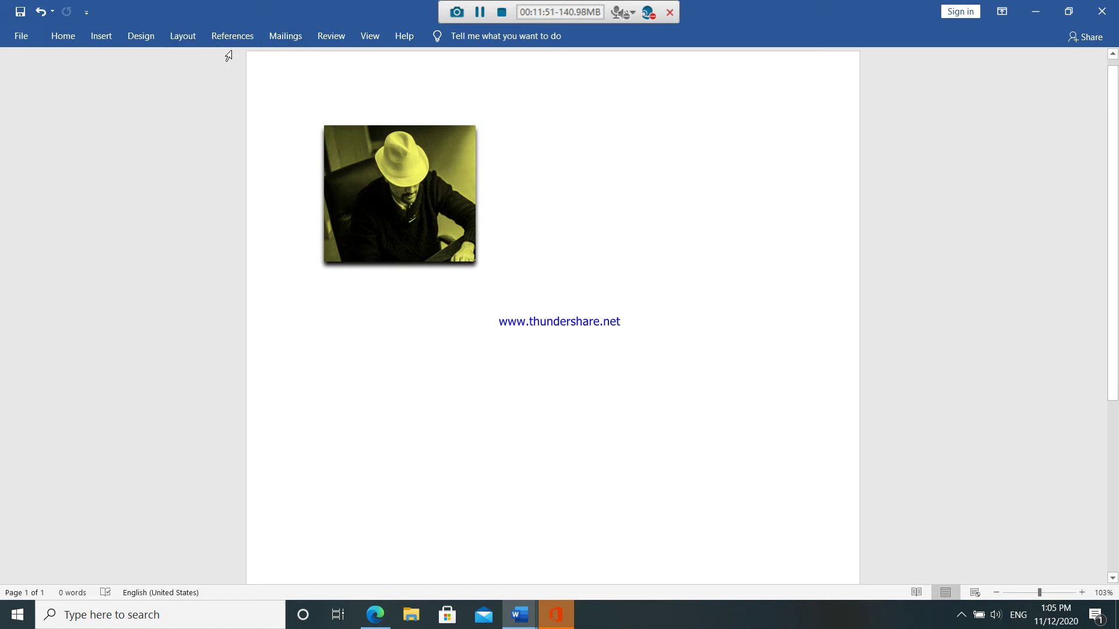
# Open Compress Pictures for the photo, then cancel without applying.
pyautogui.click(403, 185)
pyautogui.click(450, 37)
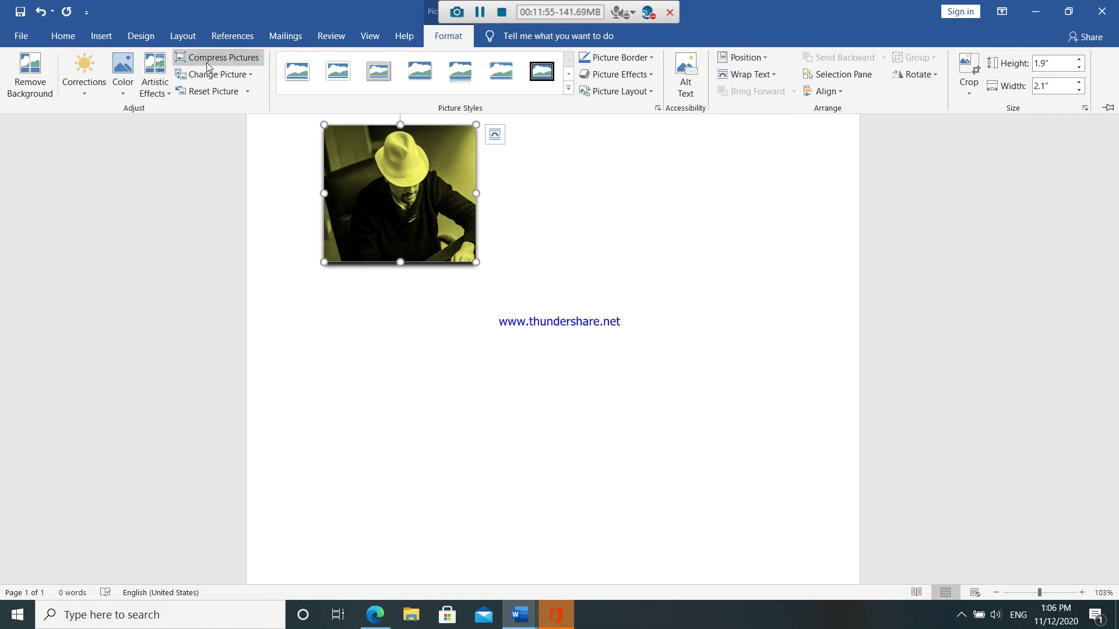
pyautogui.click(209, 63)
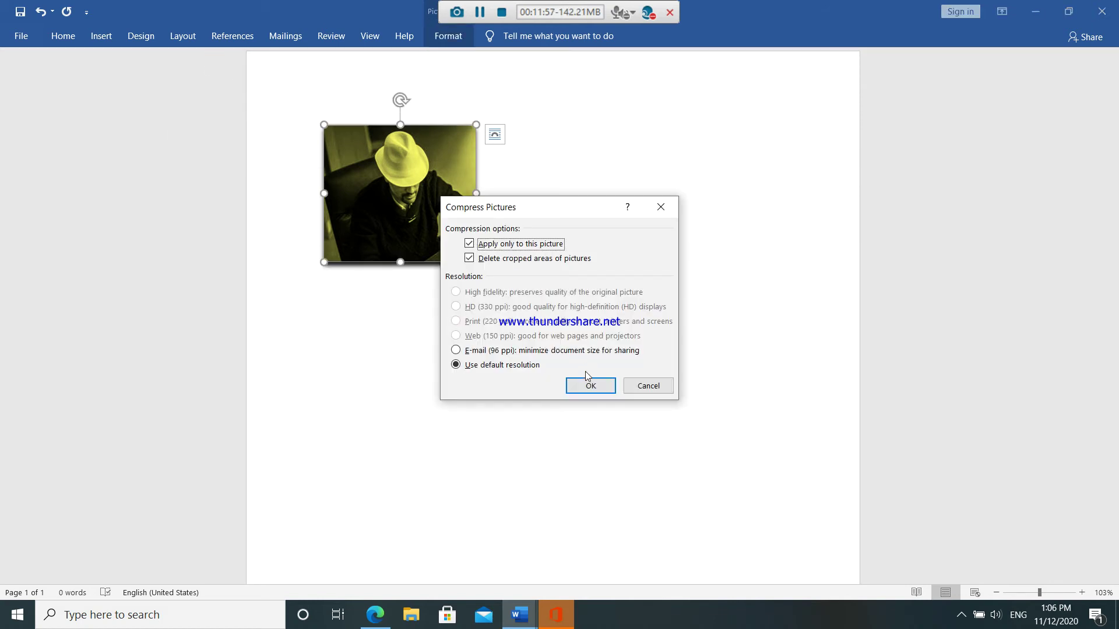
pyautogui.click(662, 208)
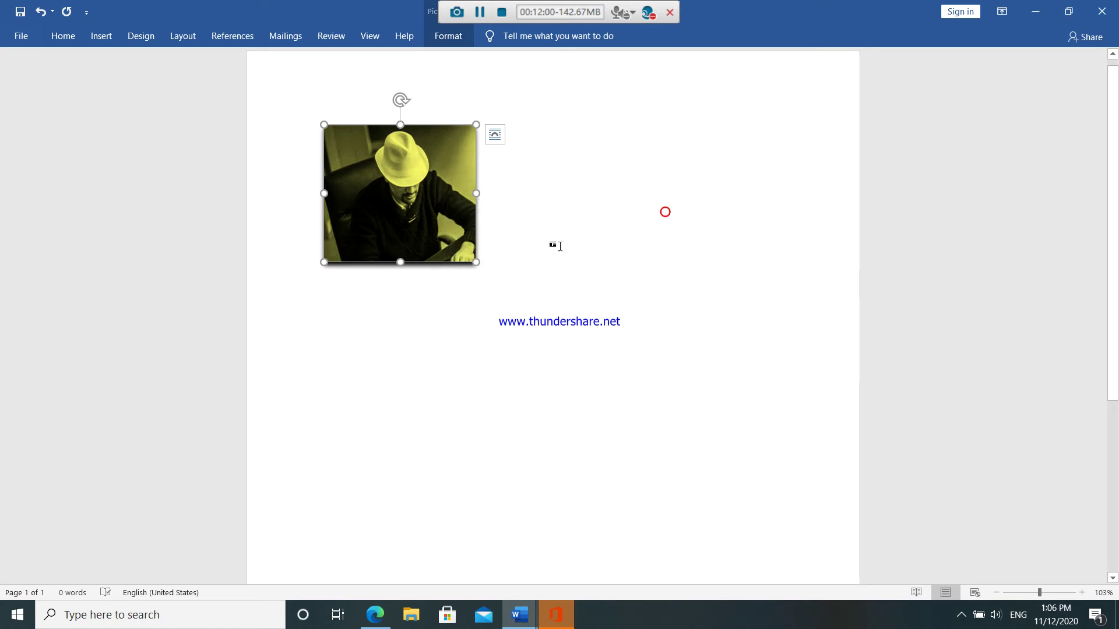
pyautogui.click(559, 246)
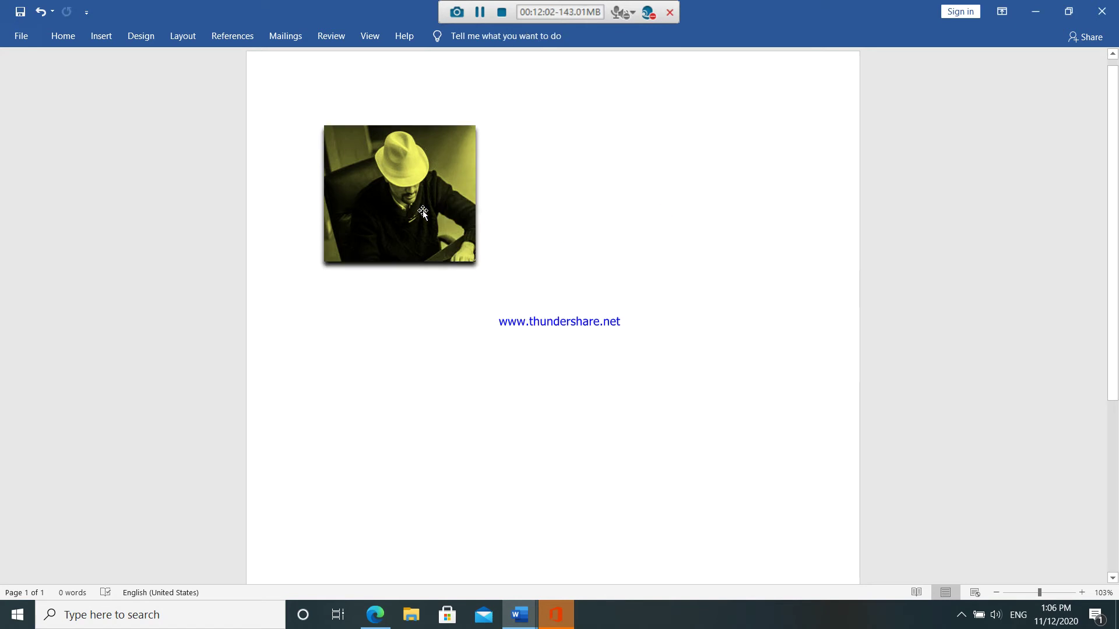
# Compress only this picture at the default resolution, deleting cropped areas.
pyautogui.click(409, 114)
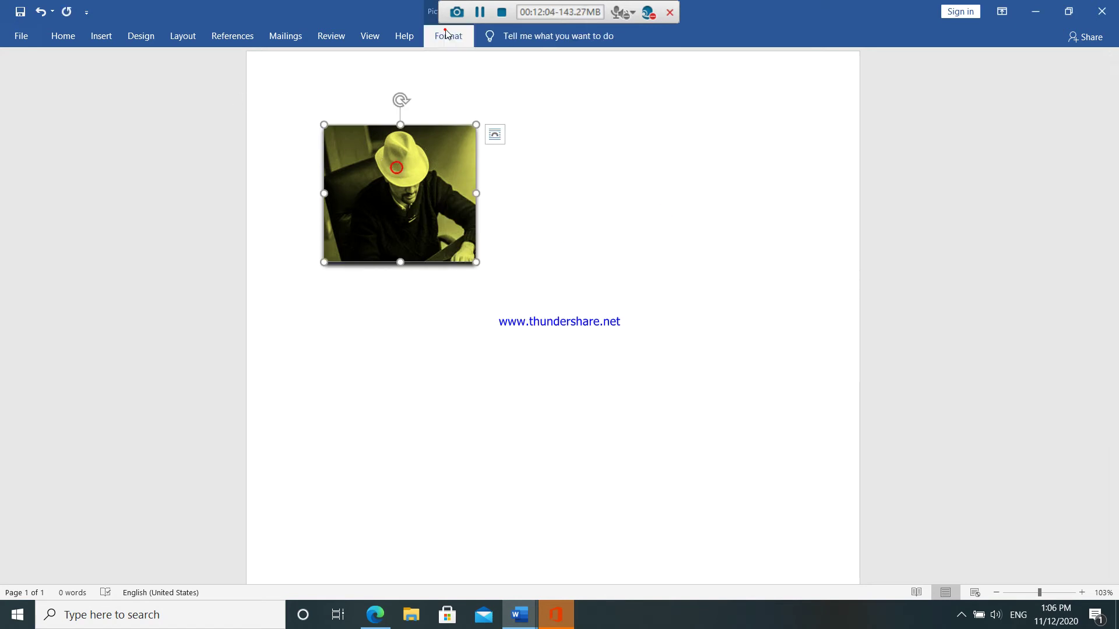
pyautogui.click(448, 36)
pyautogui.click(220, 57)
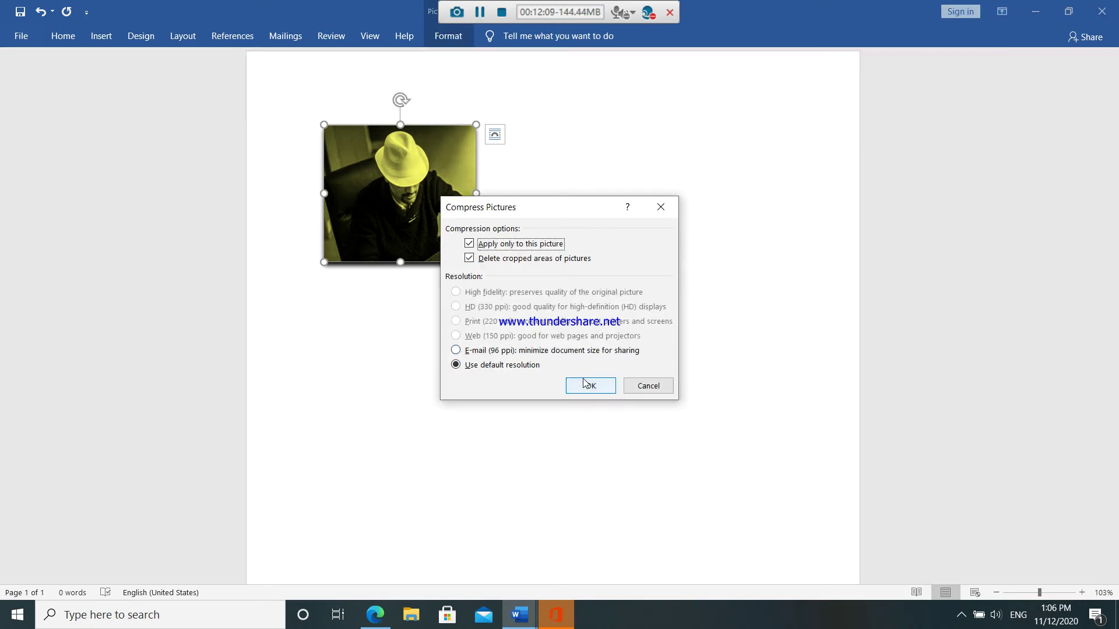
pyautogui.click(457, 350)
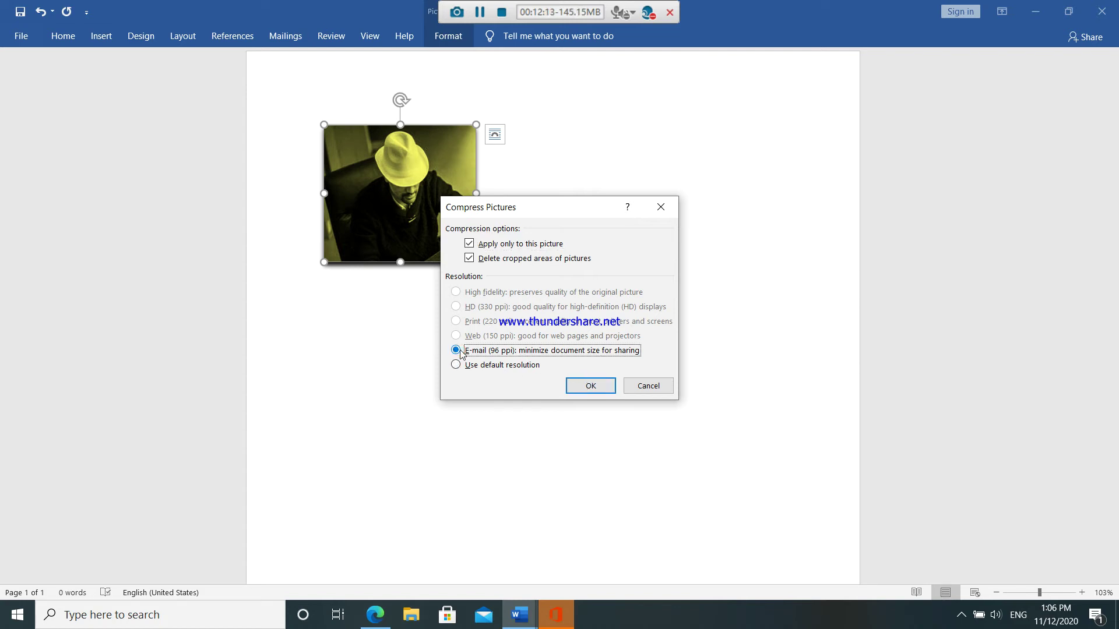
pyautogui.click(457, 364)
pyautogui.click(572, 387)
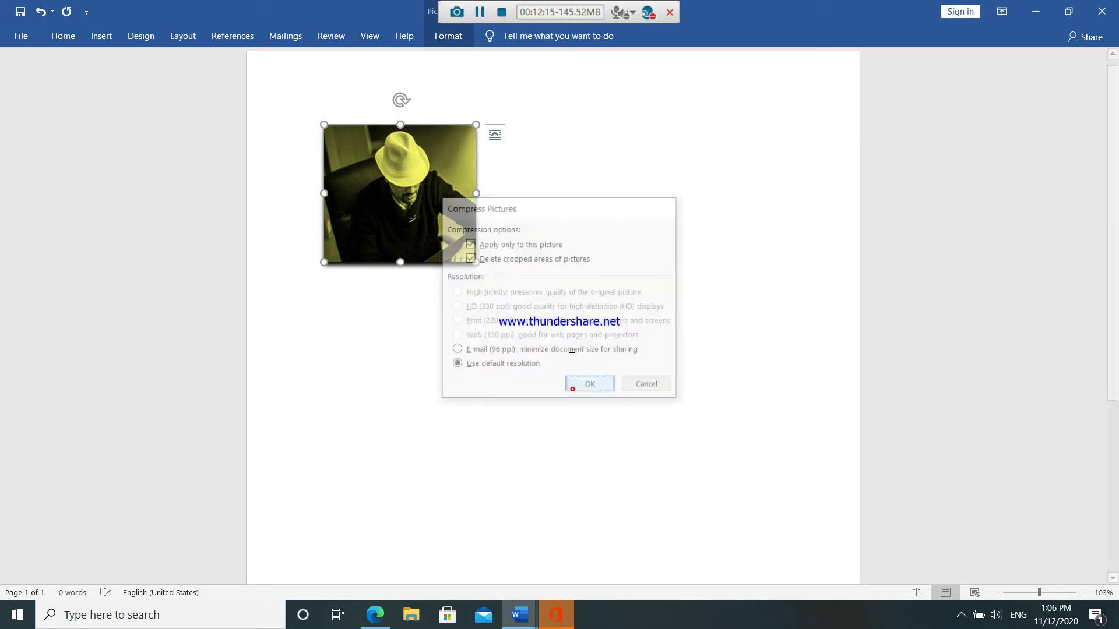
pyautogui.click(448, 36)
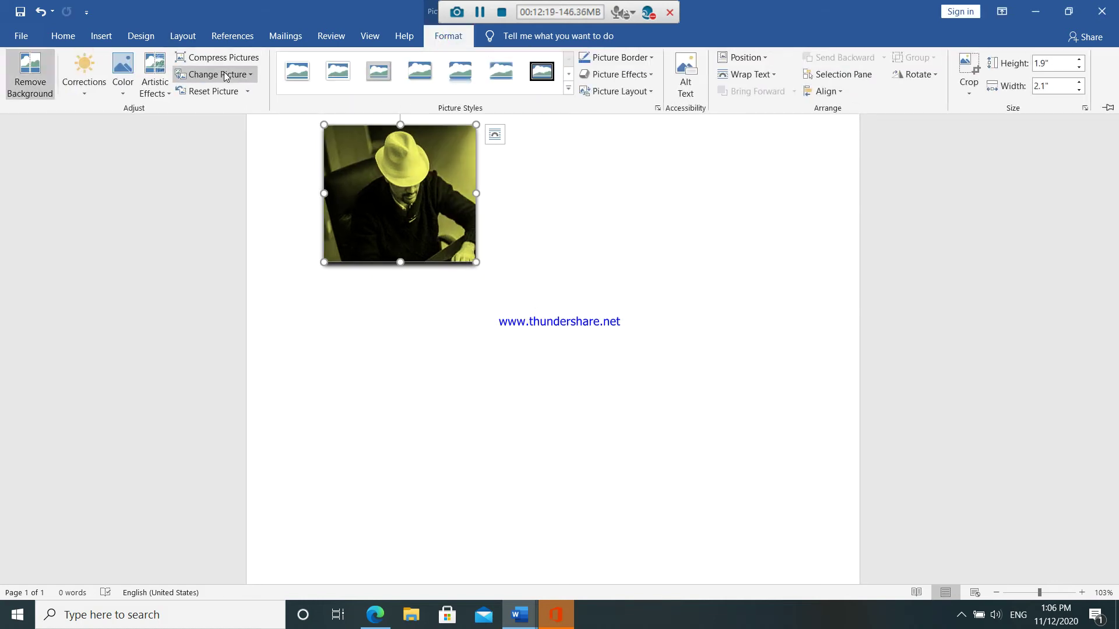
# Change the picture to the 'wifi password' image from a file.
pyautogui.click(249, 74)
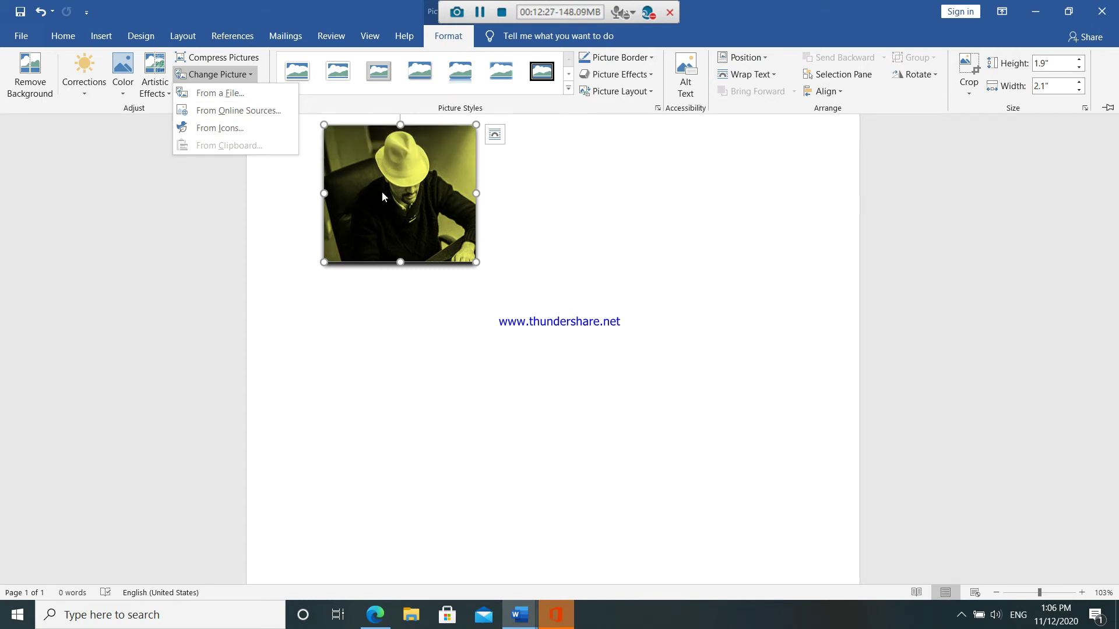
pyautogui.click(251, 91)
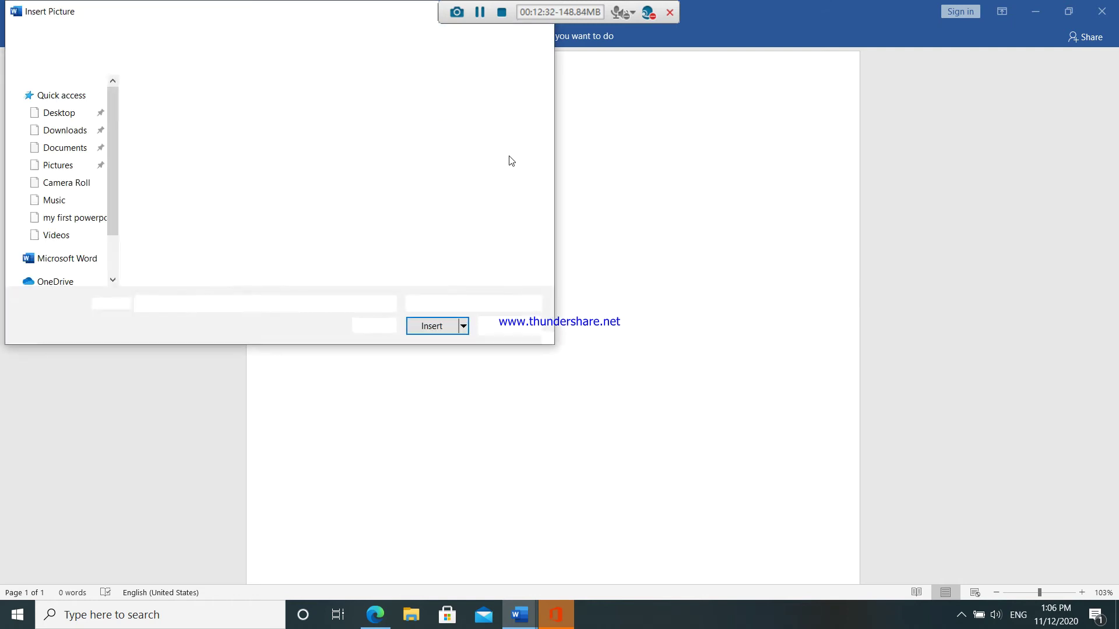
pyautogui.click(498, 131)
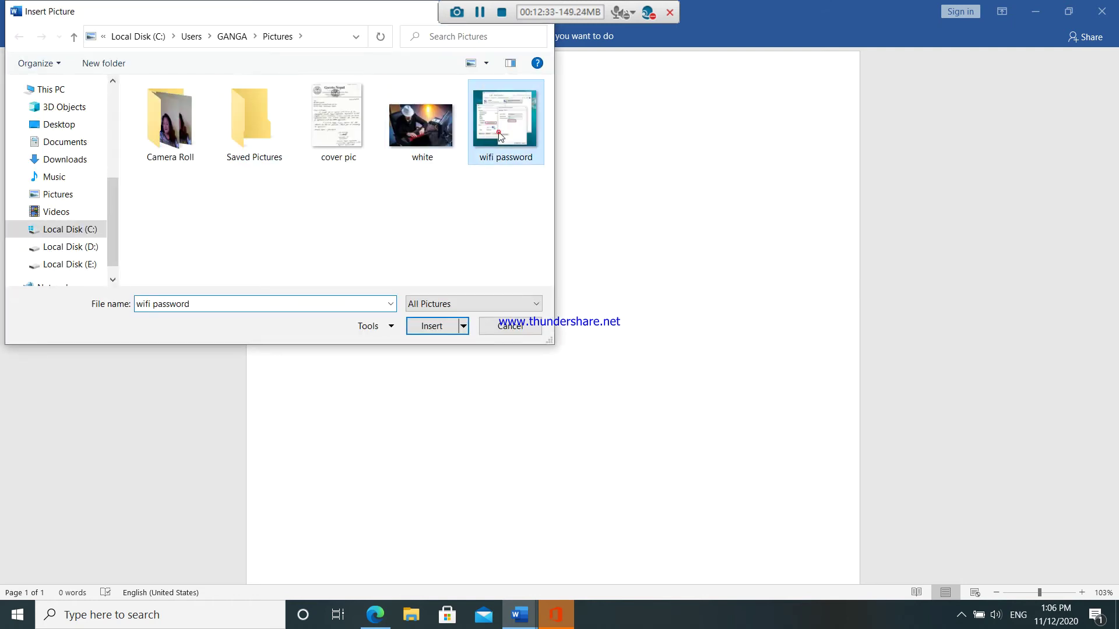
pyautogui.click(432, 327)
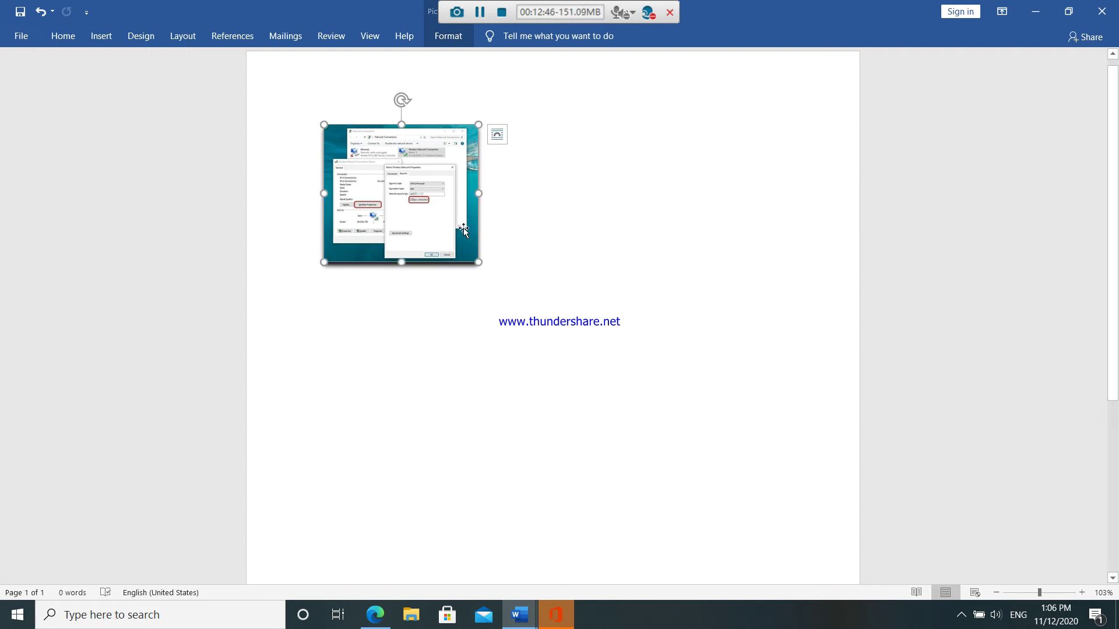
# Check the screenshot's text-wrapping options and reselect it for formatting.
pyautogui.moveTo(464, 229); pyautogui.dragTo(465, 229)
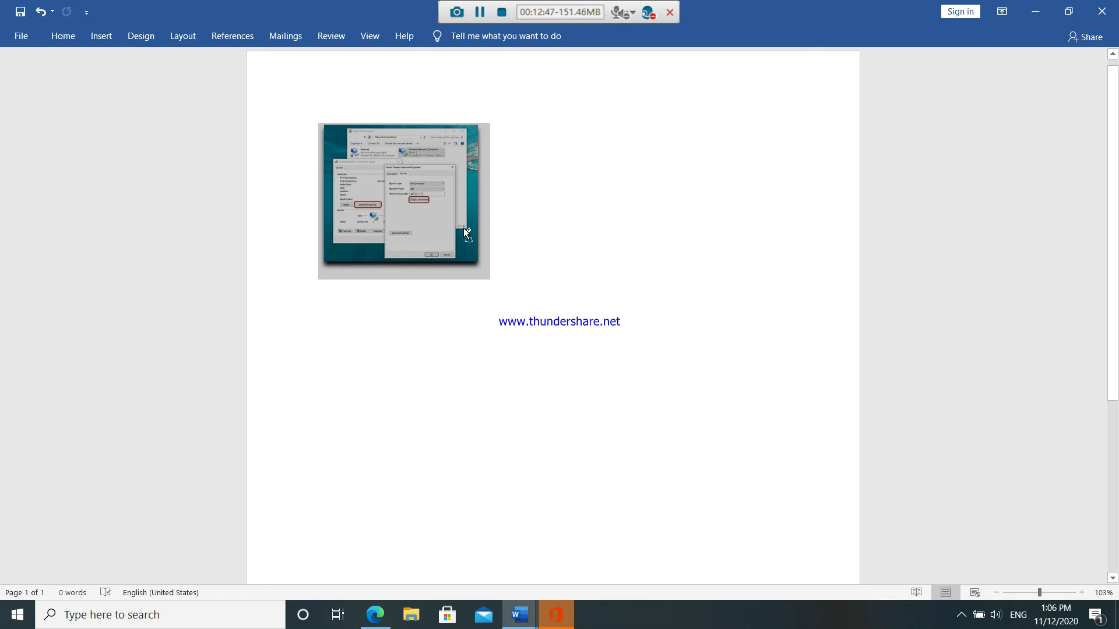
pyautogui.click(531, 288)
pyautogui.click(442, 246)
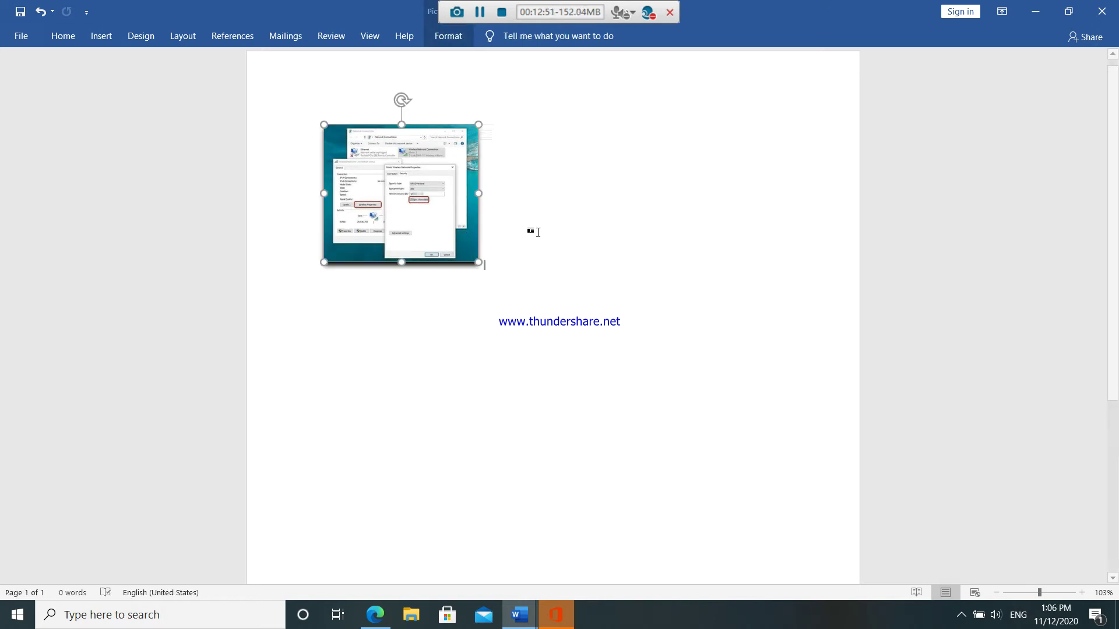
pyautogui.click(497, 135)
pyautogui.click(675, 226)
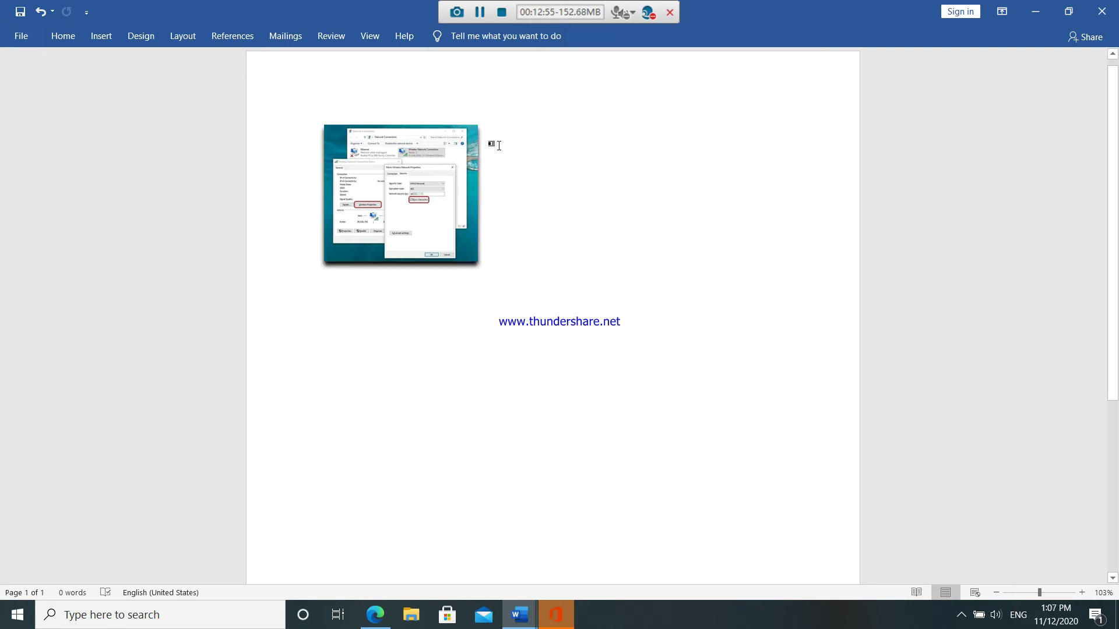
pyautogui.click(475, 134)
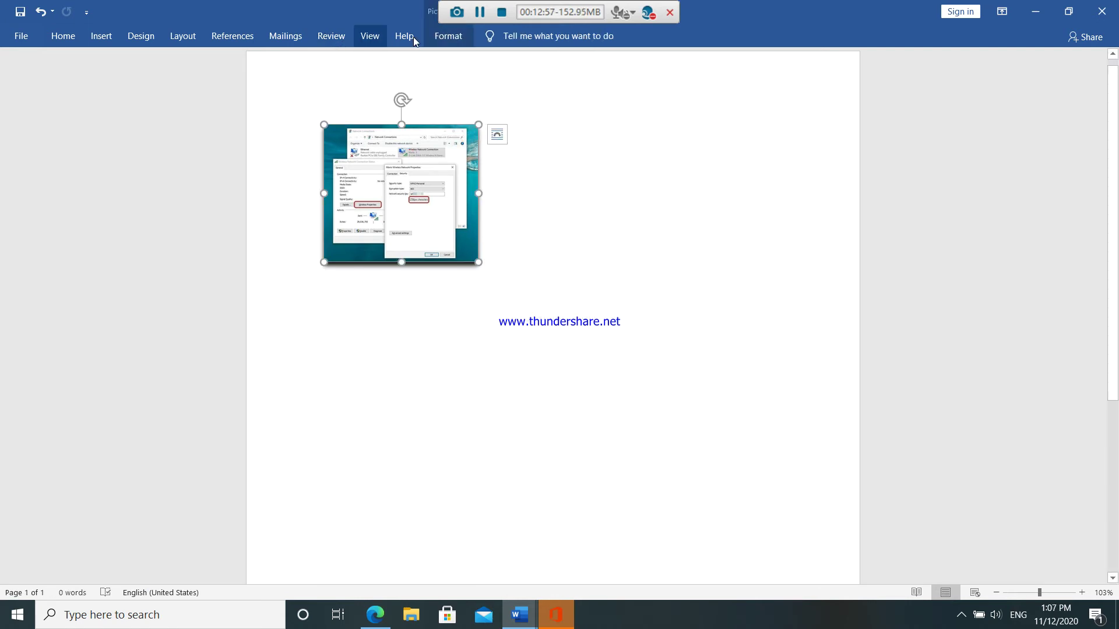
pyautogui.click(449, 36)
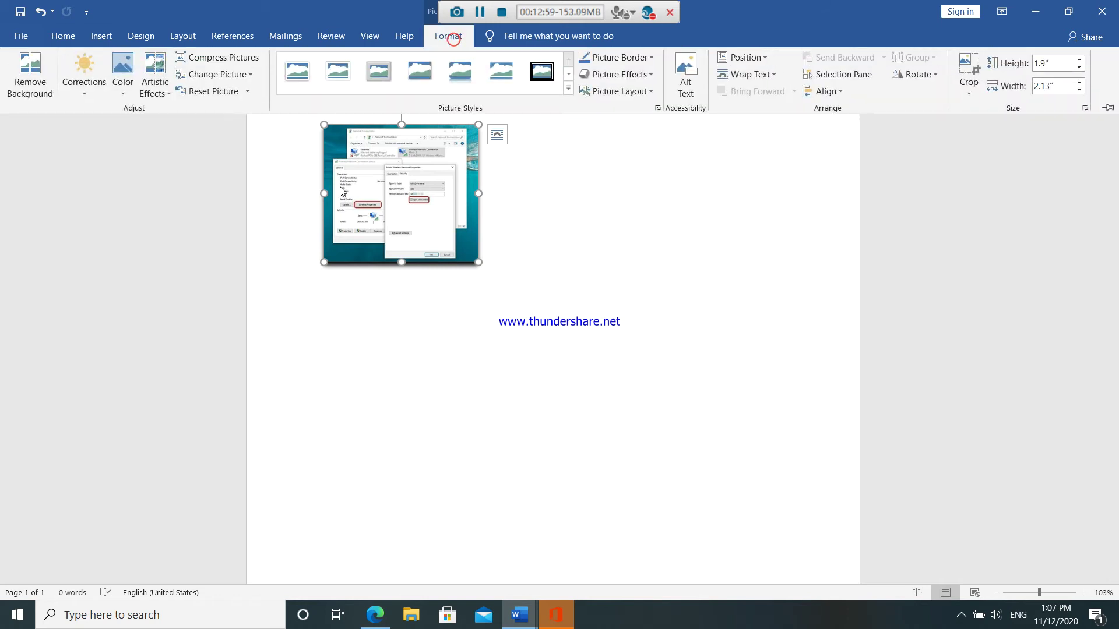
# Apply Reset Picture to the network-properties screenshot, clearing its shadow and effects.
pyautogui.click(250, 74)
pyautogui.click(249, 165)
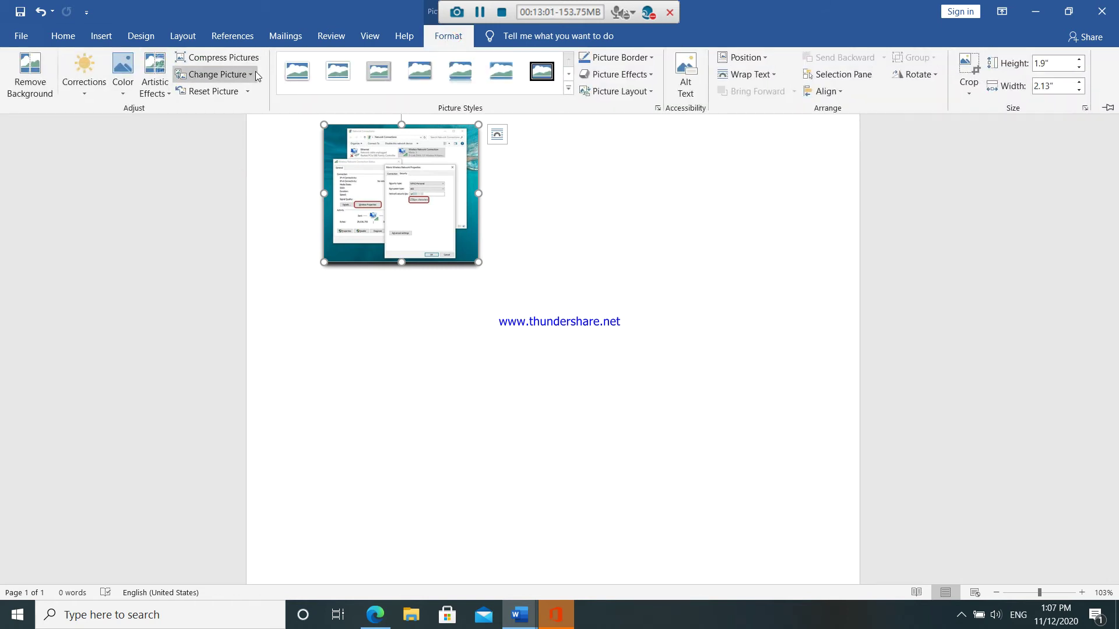
pyautogui.click(254, 72)
pyautogui.click(262, 176)
pyautogui.click(242, 92)
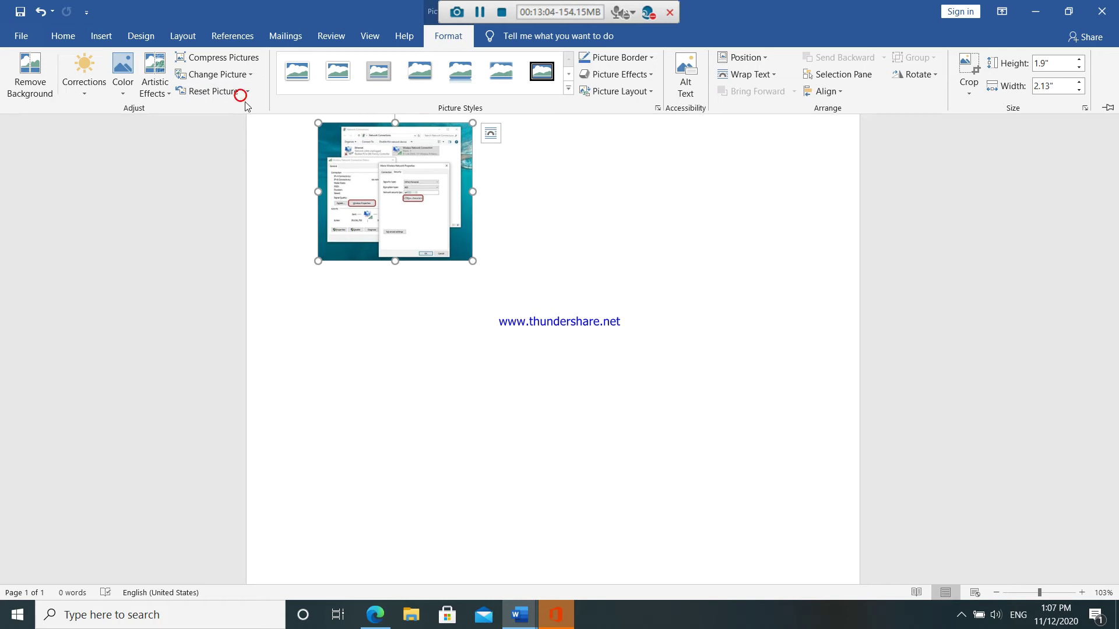
pyautogui.click(249, 92)
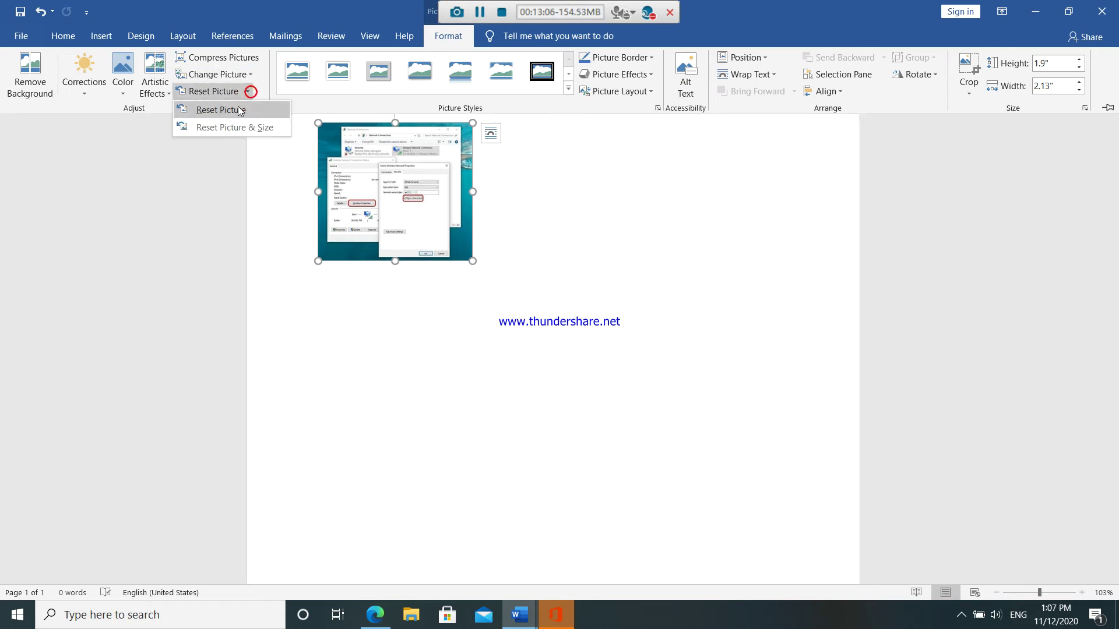
pyautogui.click(239, 111)
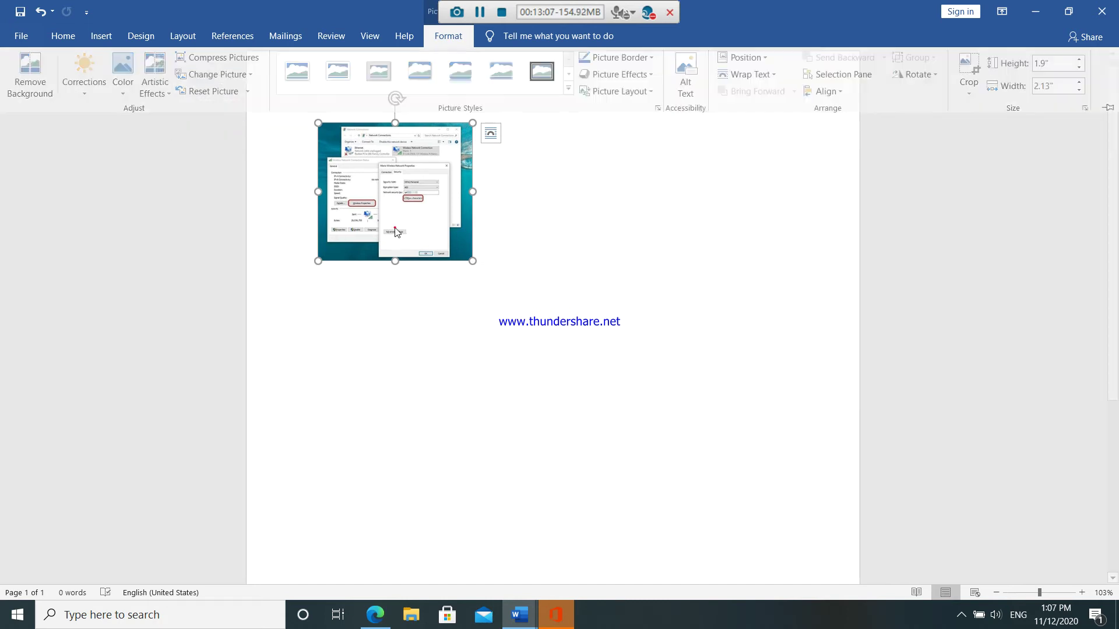
# Collapse and then redisplay the Picture Format commands for the screenshot.
pyautogui.click(392, 250)
pyautogui.click(387, 324)
pyautogui.click(458, 39)
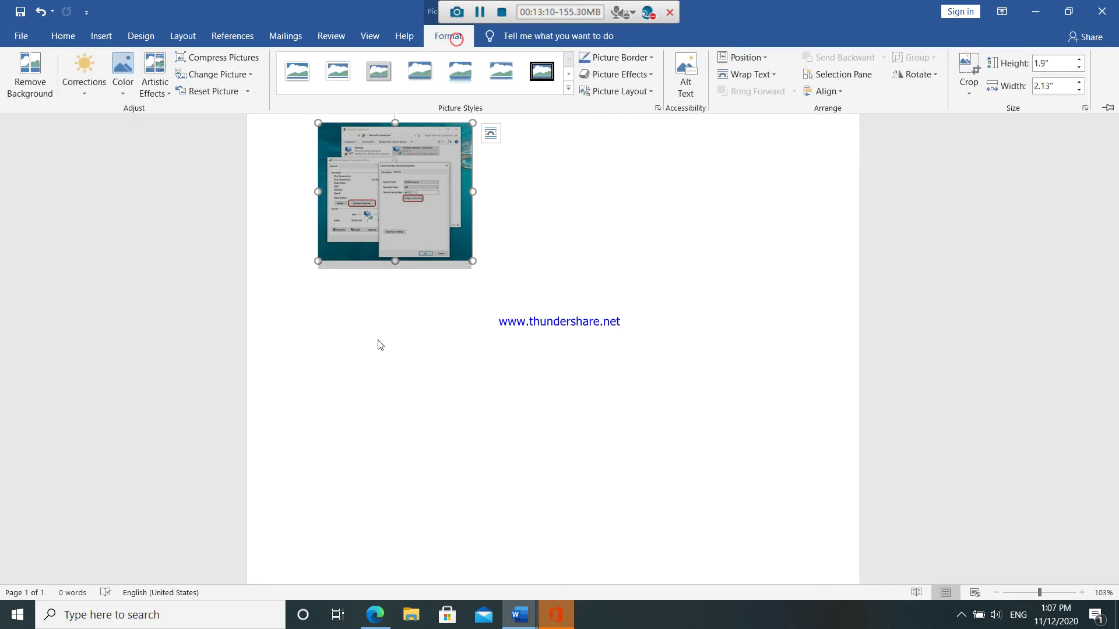
pyautogui.click(378, 340)
pyautogui.click(397, 234)
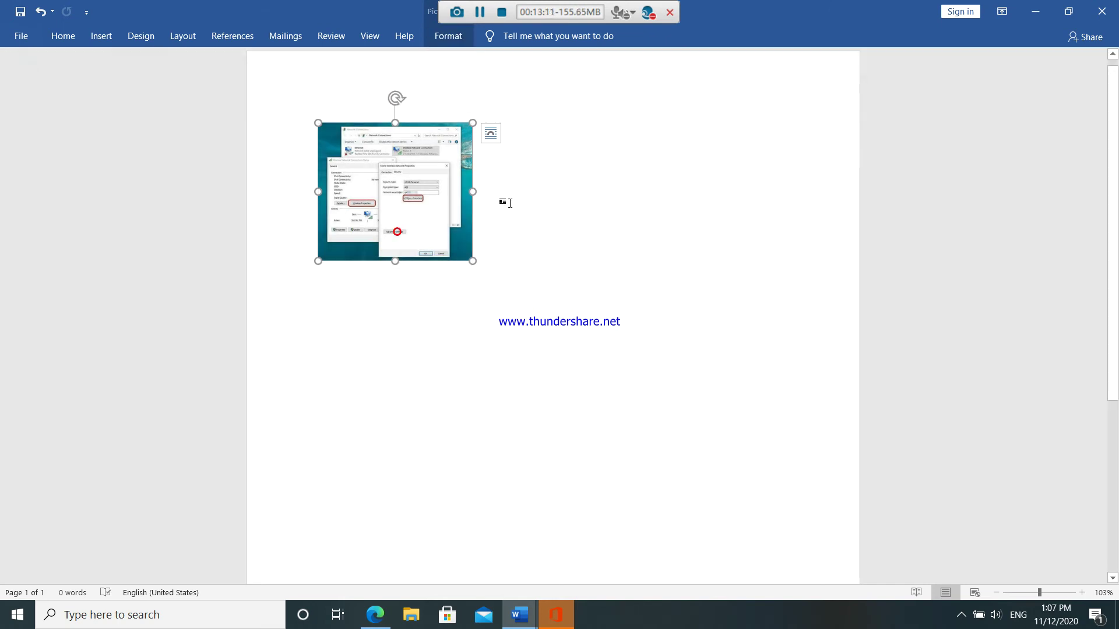
pyautogui.click(452, 36)
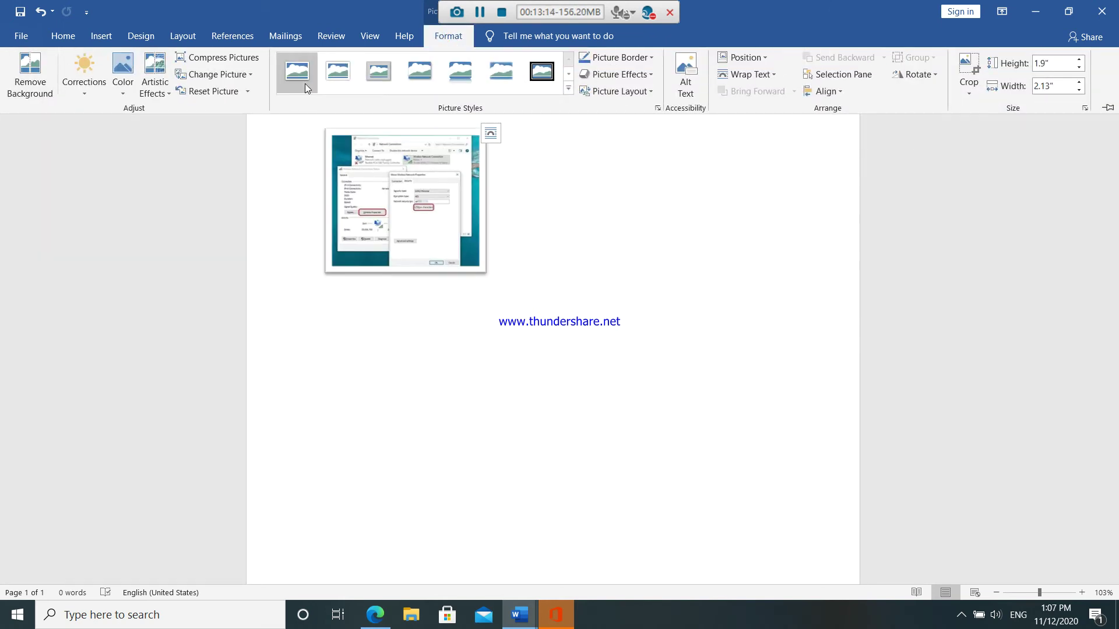
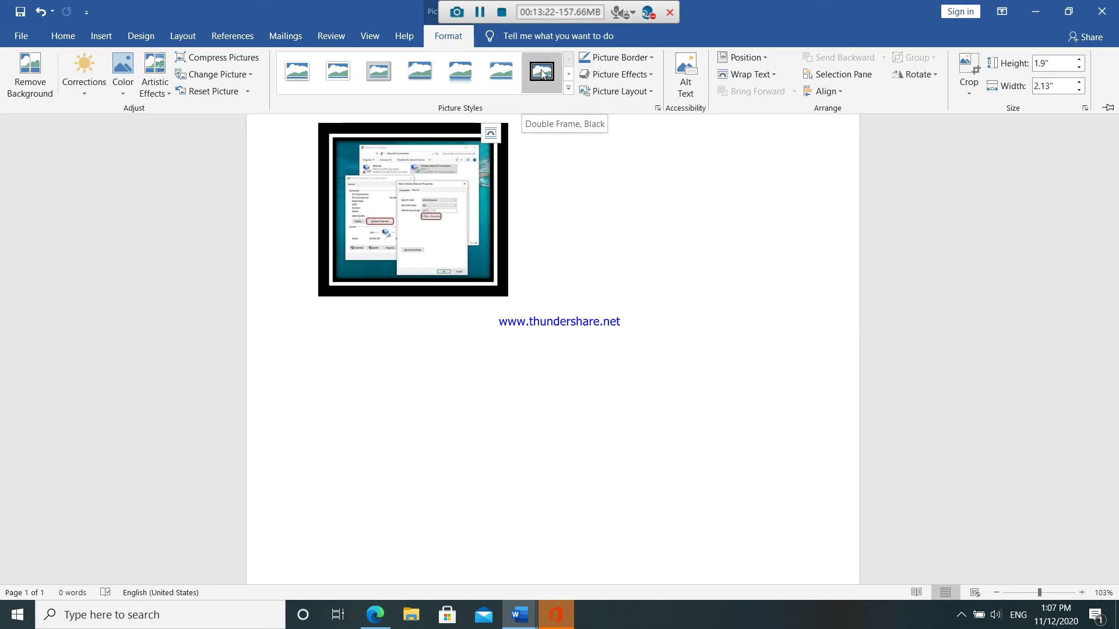
# Try the oval picture style on the screenshot, then apply the rounded beveled frame style.
pyautogui.click(569, 91)
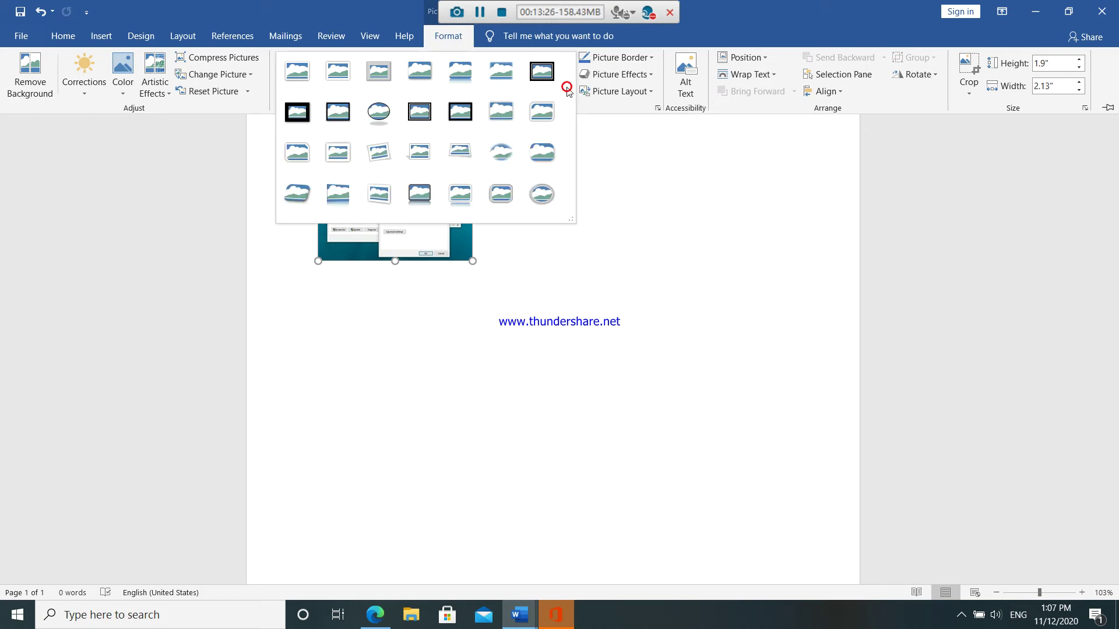
pyautogui.click(389, 110)
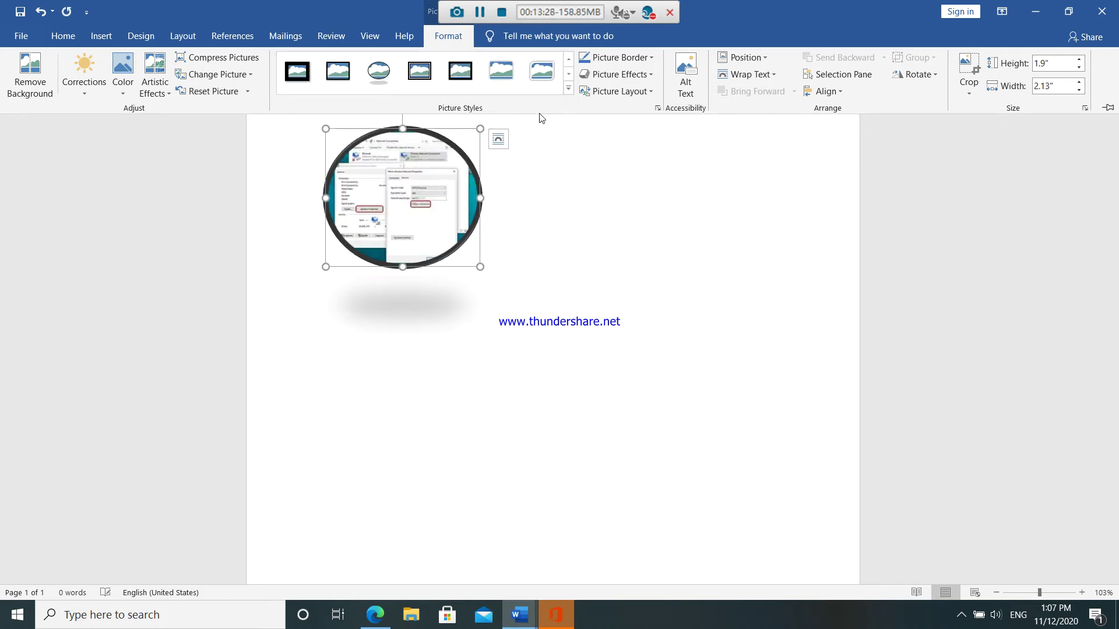
pyautogui.click(568, 88)
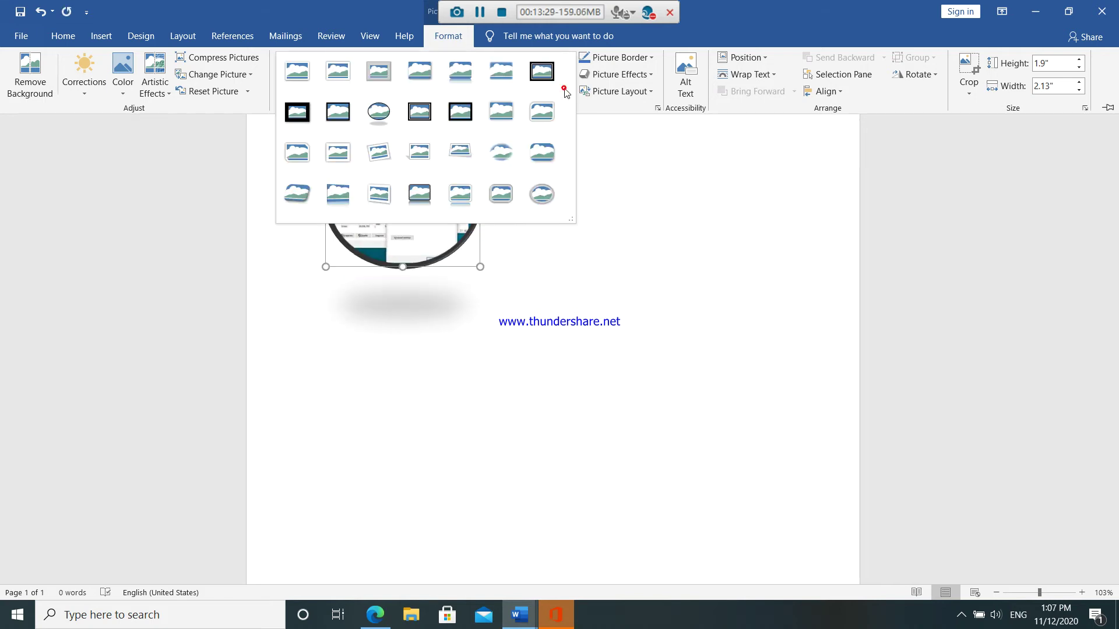
pyautogui.click(501, 187)
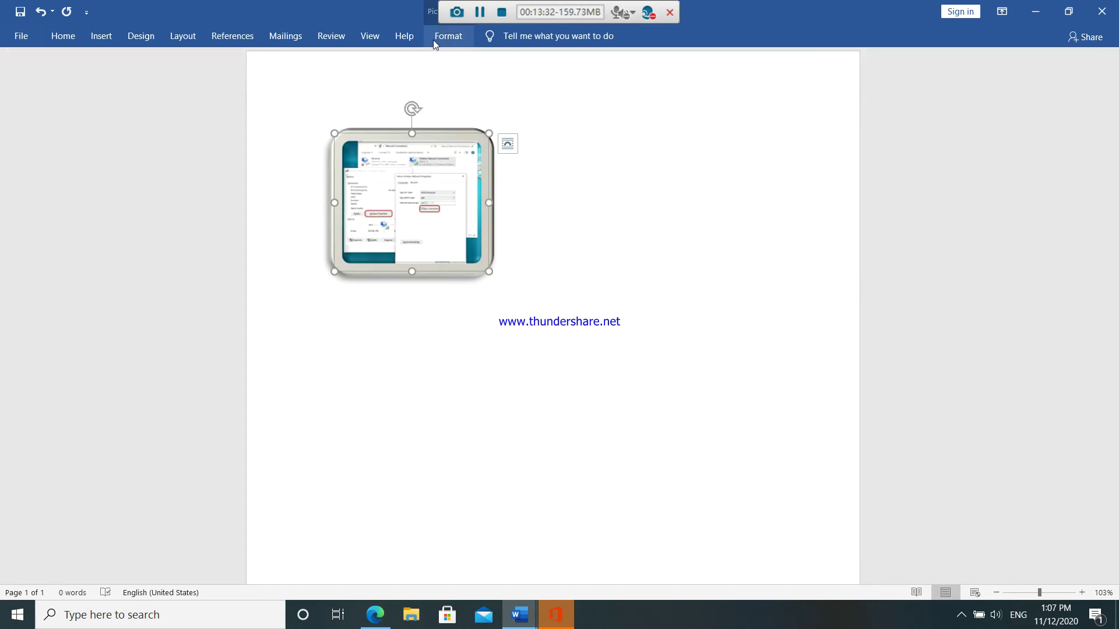
# Collapse the ribbon to tabs only and bring back the Picture Format tools as needed.
pyautogui.doubleClick(435, 38)
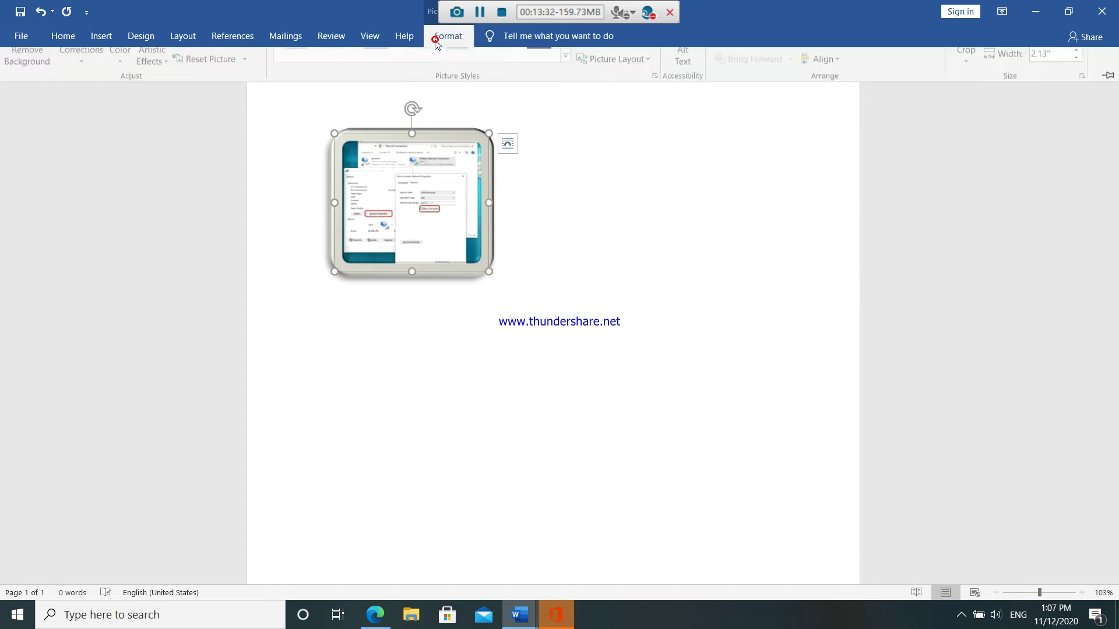
pyautogui.click(532, 175)
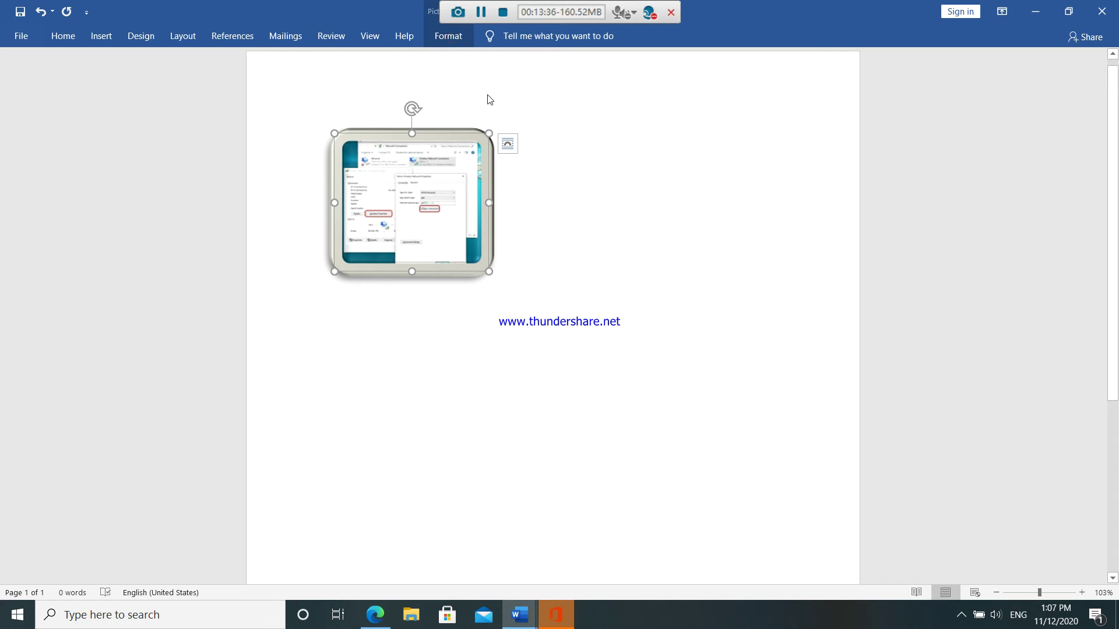
pyautogui.click(457, 39)
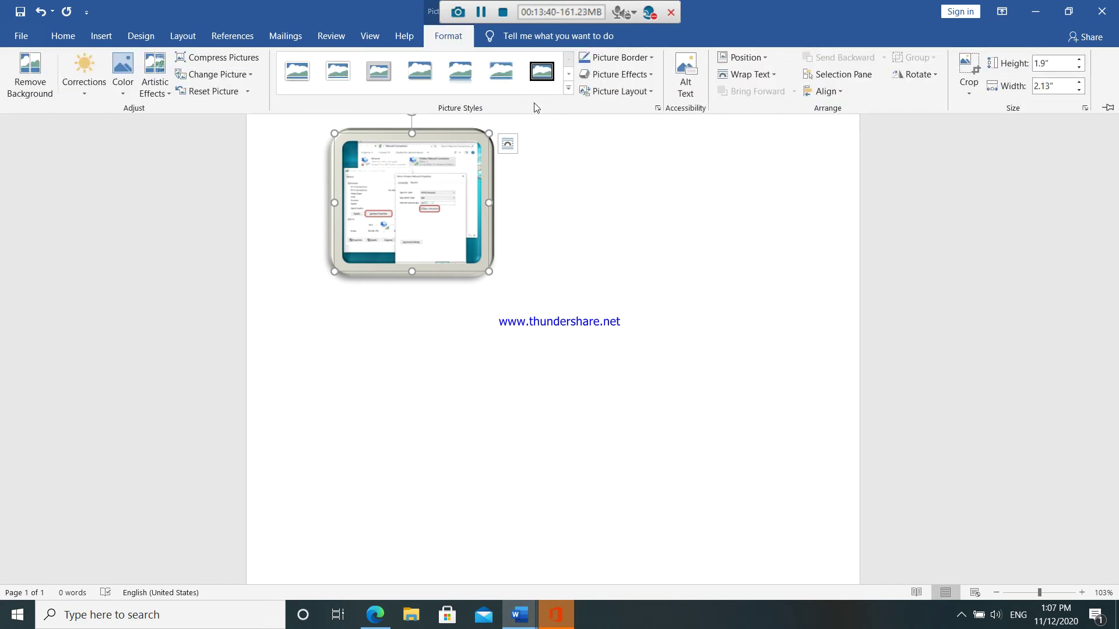
pyautogui.click(544, 158)
pyautogui.click(457, 36)
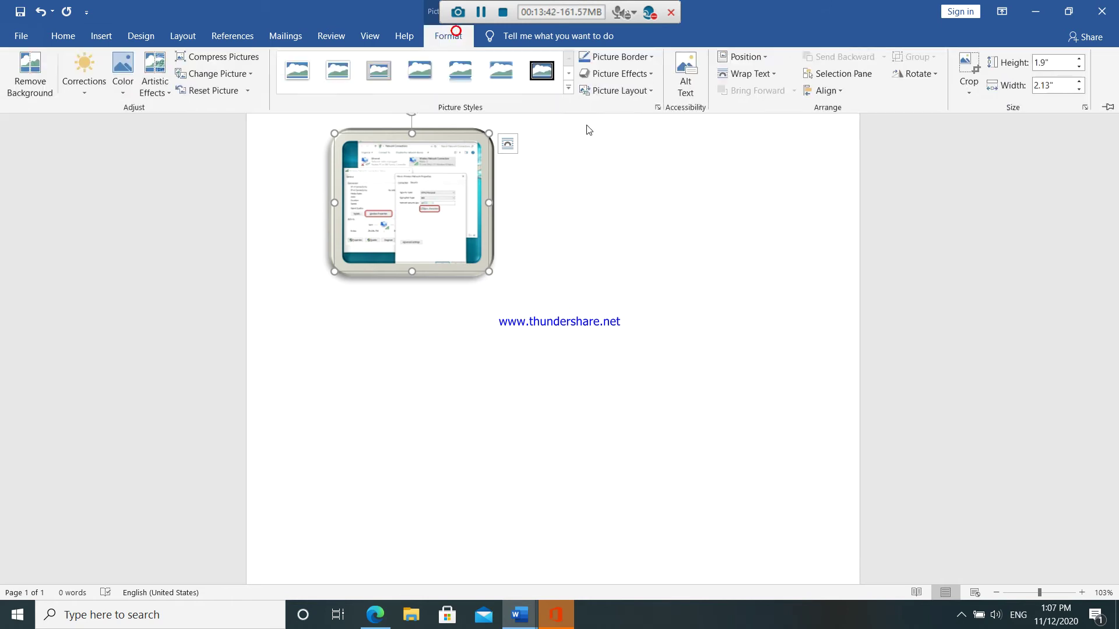
pyautogui.click(650, 57)
# Make the picture's border blue.
pyautogui.click(620, 170)
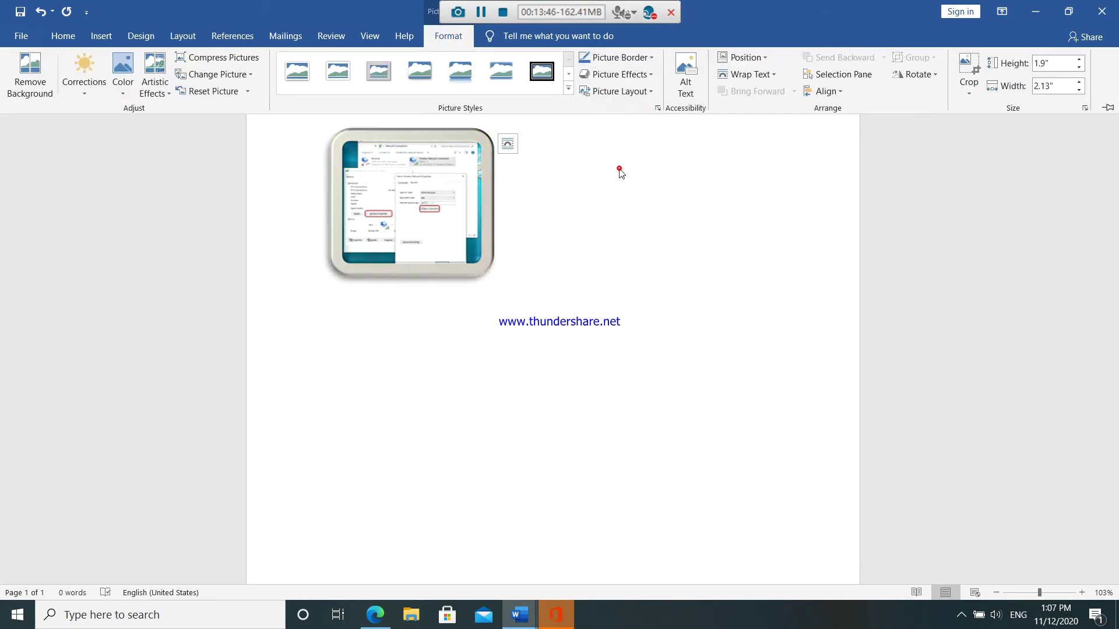
pyautogui.click(654, 57)
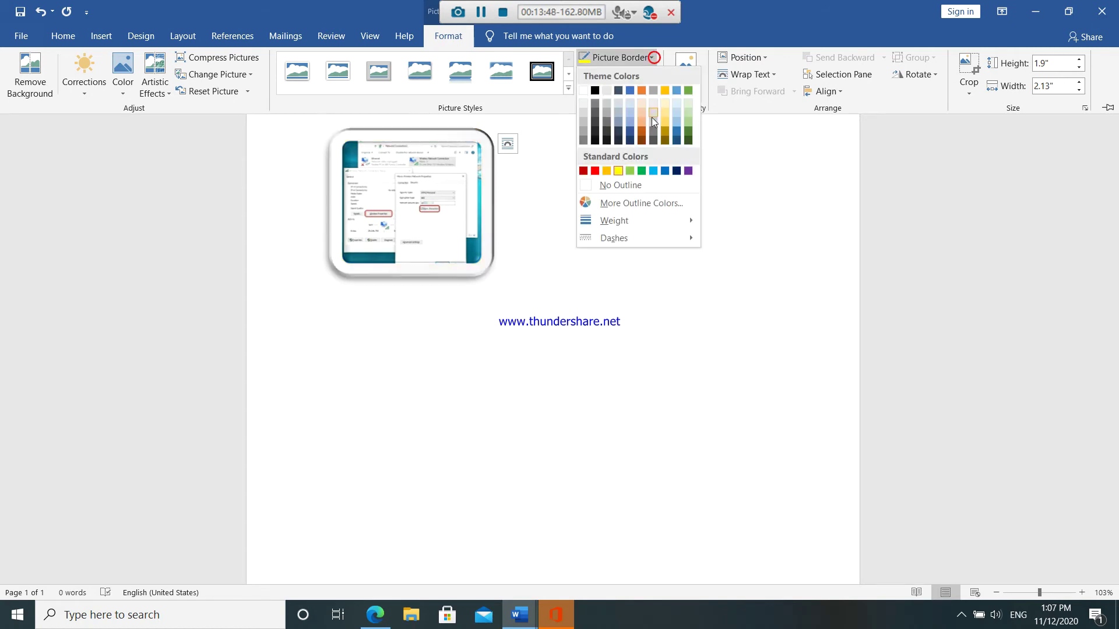
pyautogui.click(662, 169)
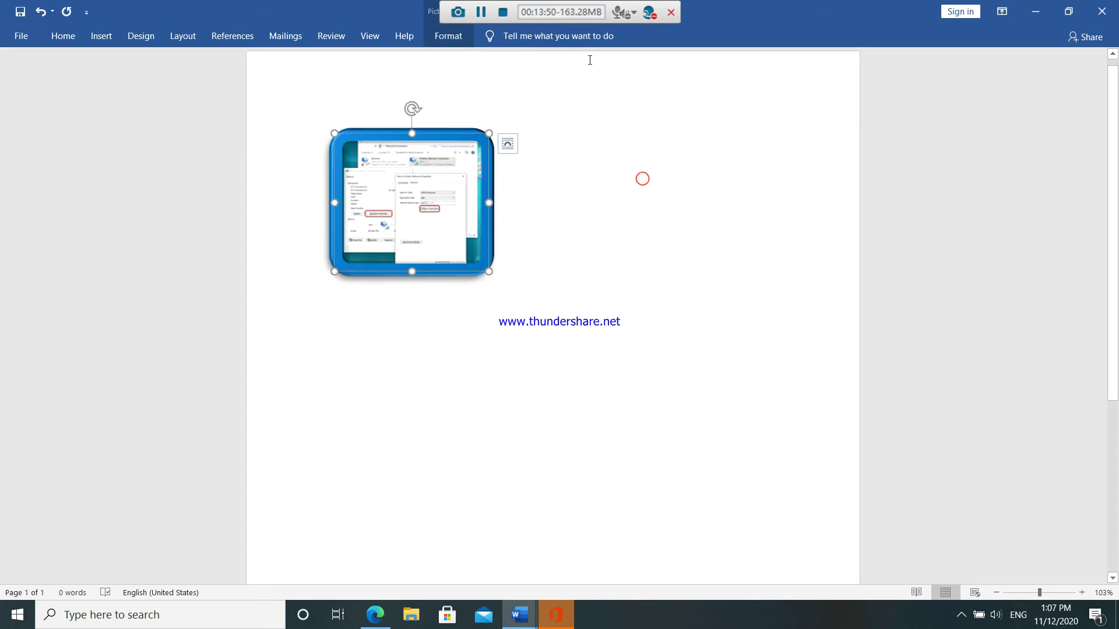
# Apply a Picture Effects preset to the picture, then reset it to No Presets.
pyautogui.click(450, 38)
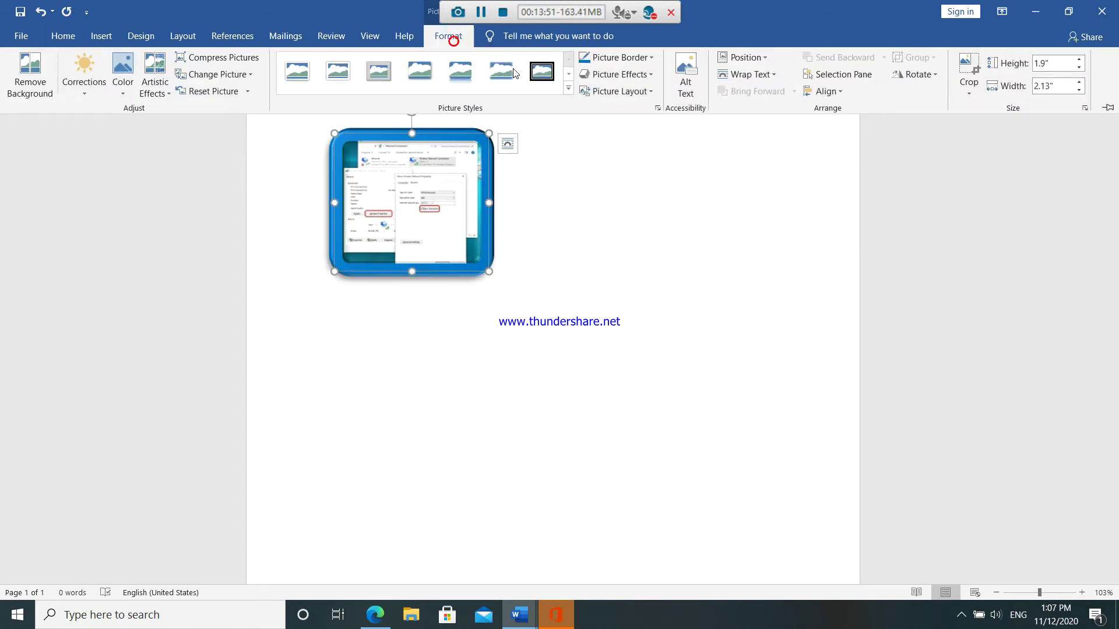
pyautogui.click(641, 76)
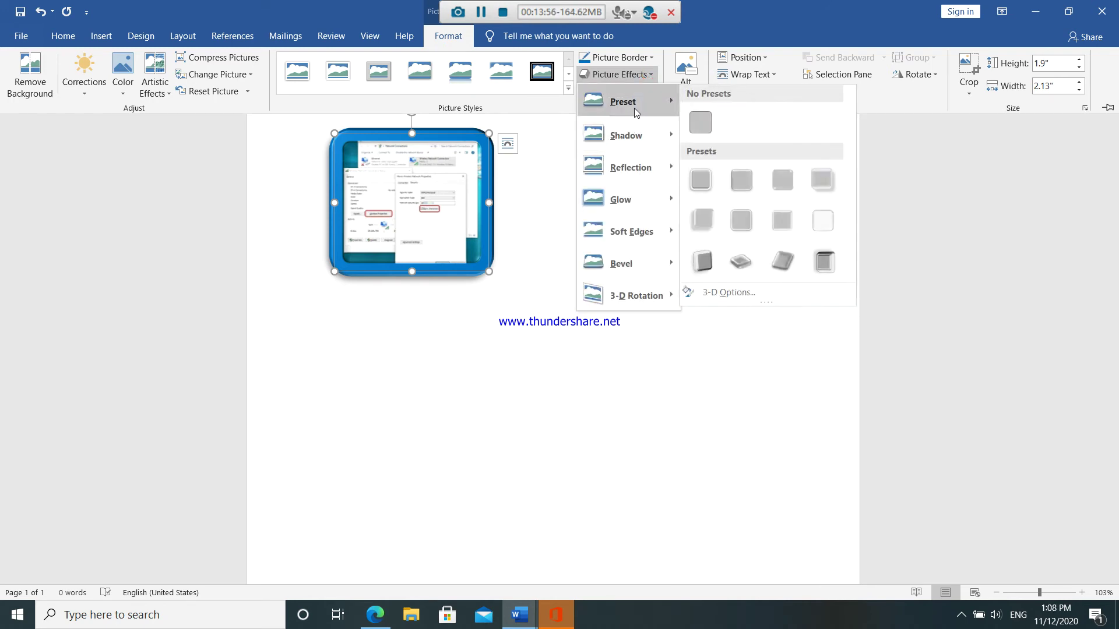
pyautogui.moveTo(626, 102)
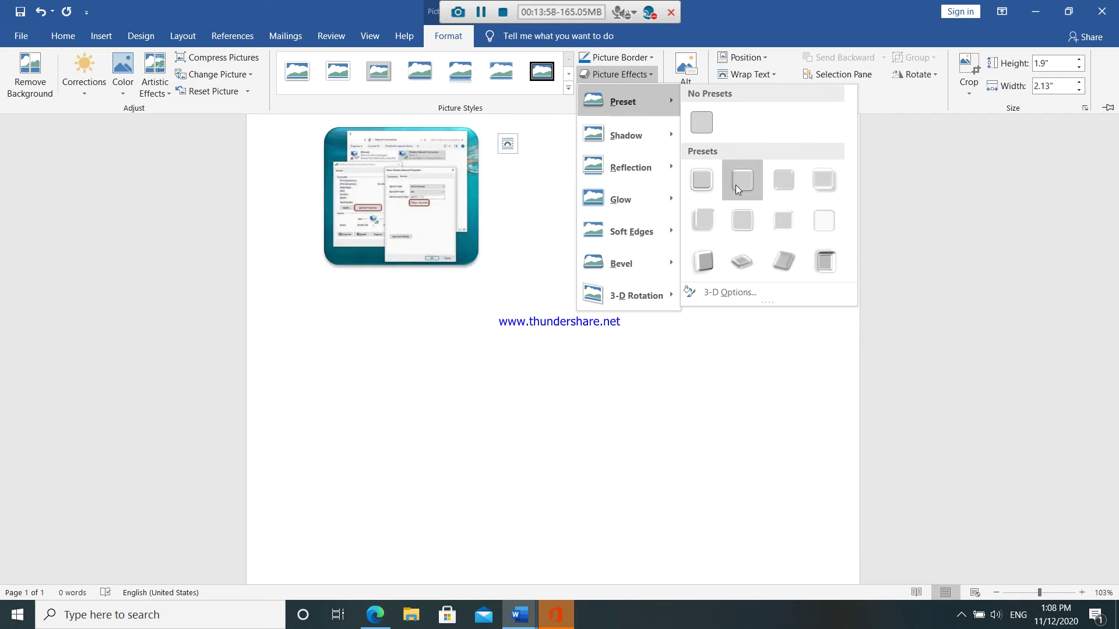
pyautogui.click(819, 232)
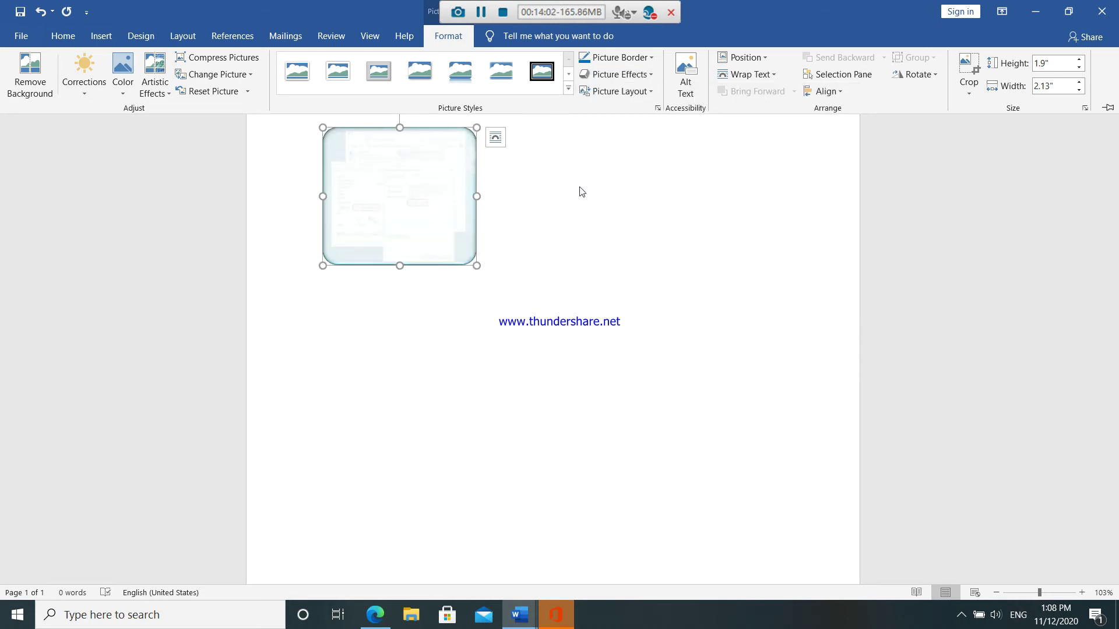
pyautogui.click(459, 37)
pyautogui.click(646, 74)
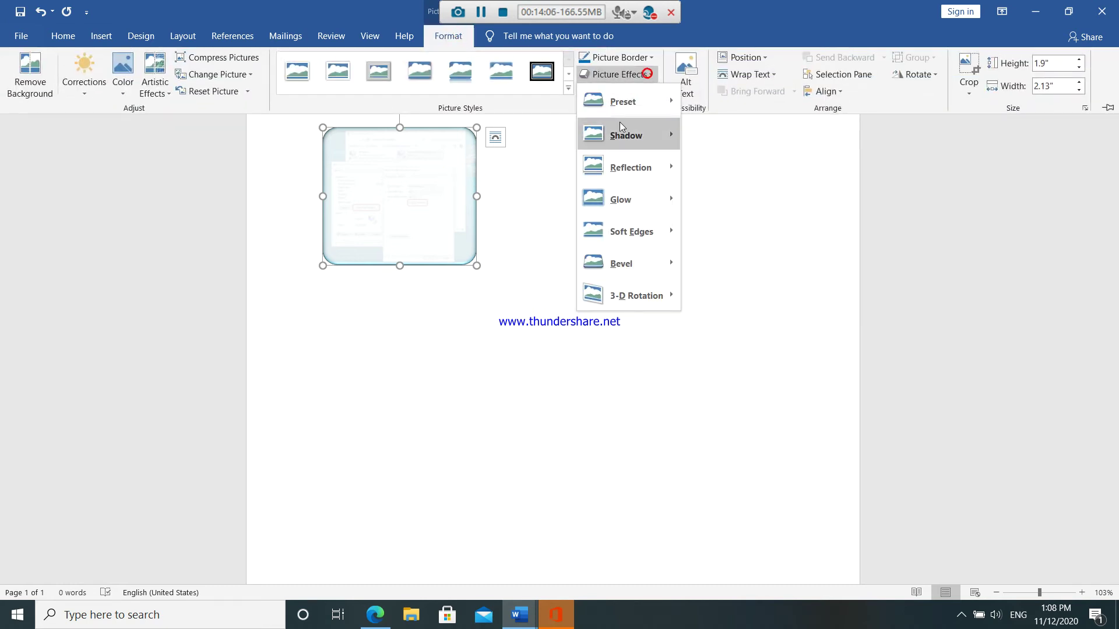
pyautogui.moveTo(623, 102)
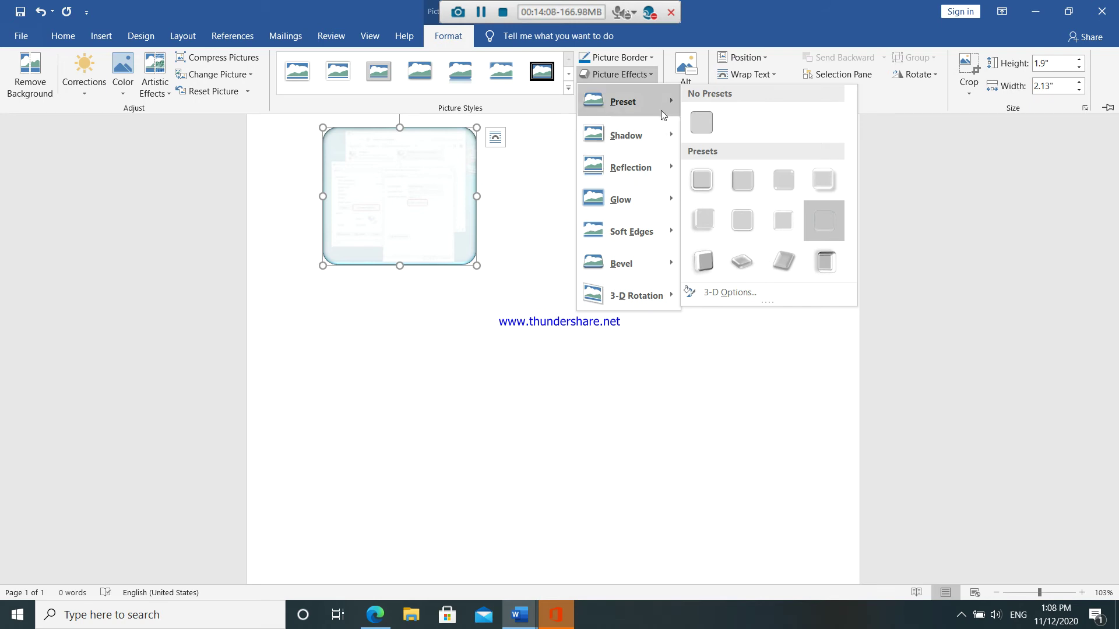
pyautogui.click(701, 122)
pyautogui.click(662, 155)
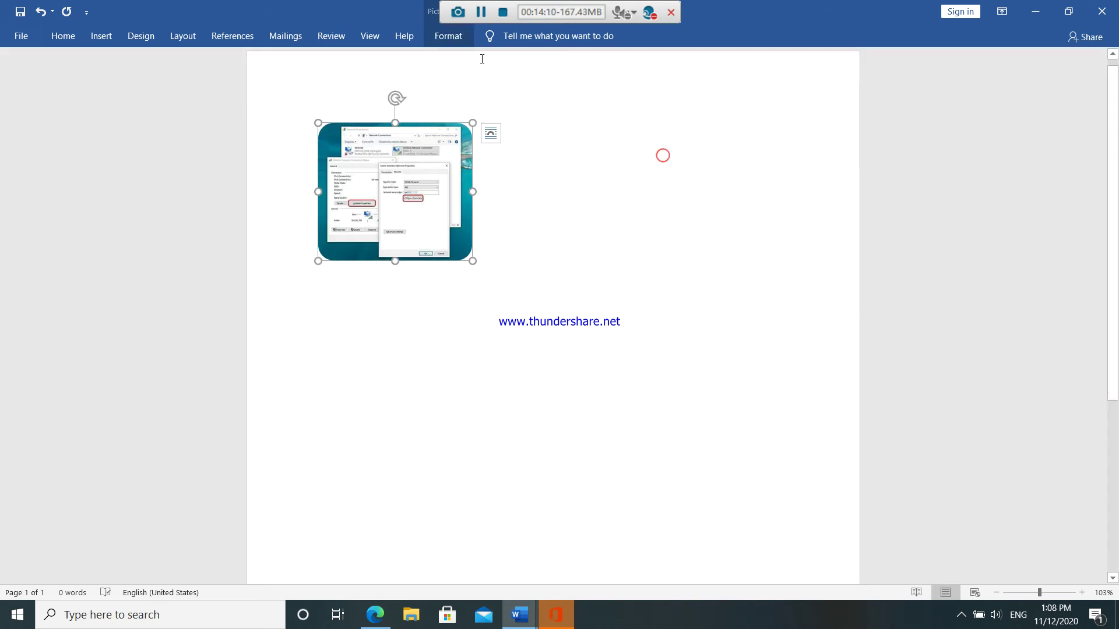
# Give the picture an Inner shadow effect, then deselect and reselect it.
pyautogui.click(448, 37)
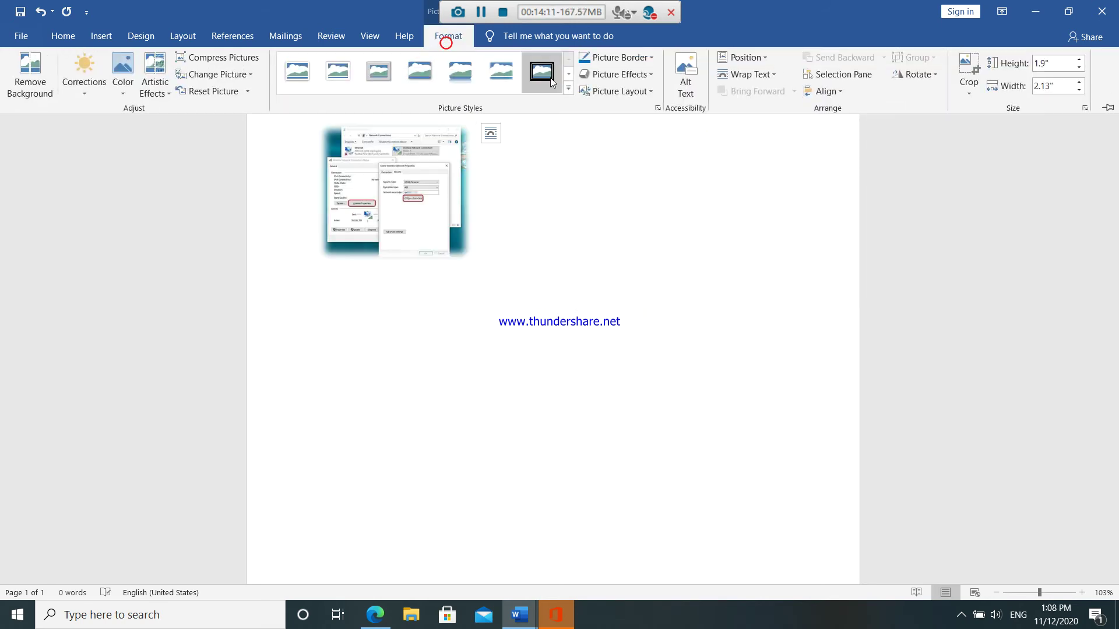
pyautogui.click(647, 75)
pyautogui.moveTo(625, 136)
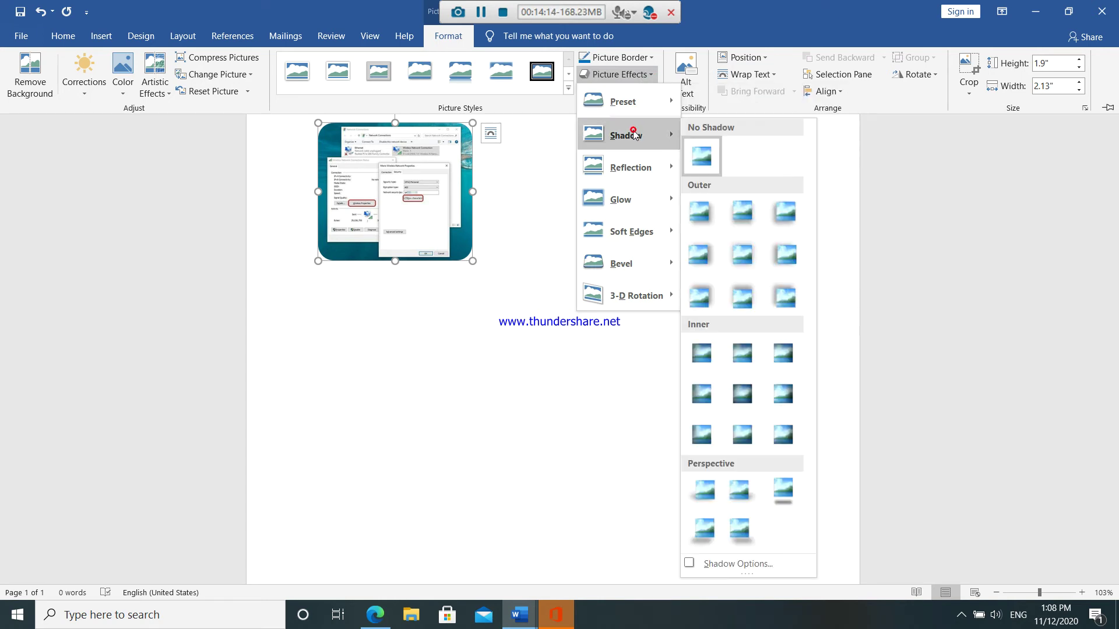
pyautogui.click(731, 389)
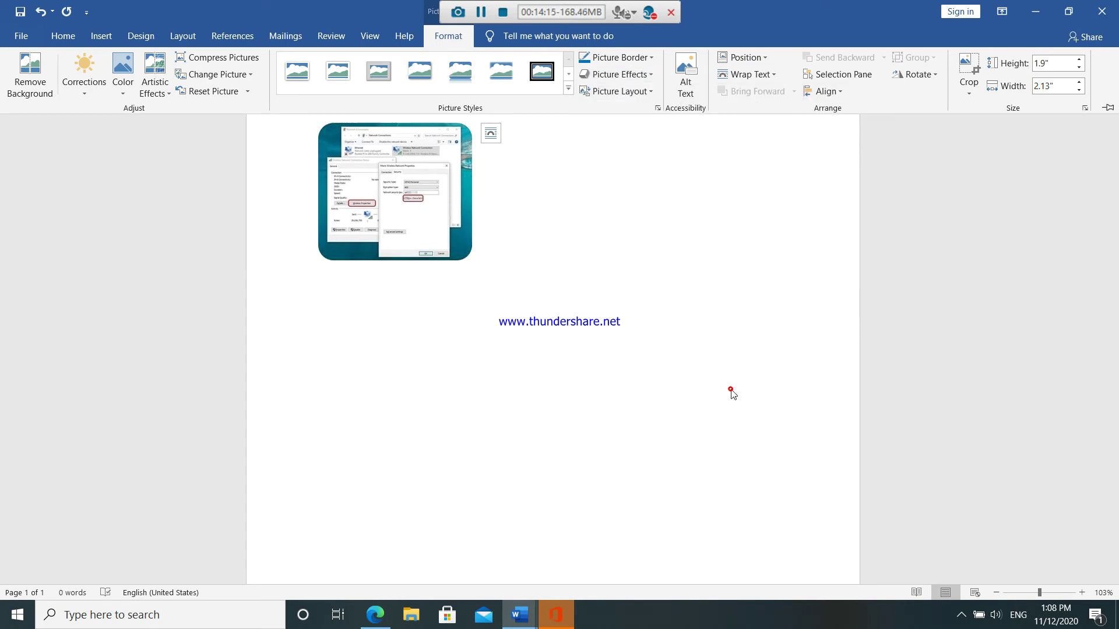
pyautogui.click(507, 349)
pyautogui.click(493, 214)
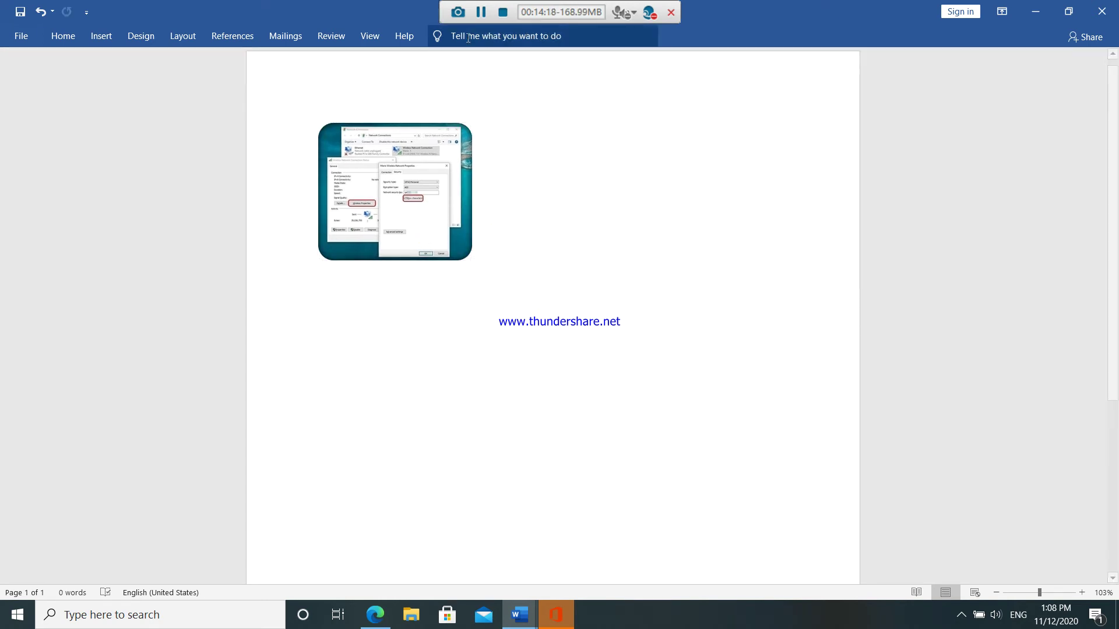
pyautogui.click(408, 181)
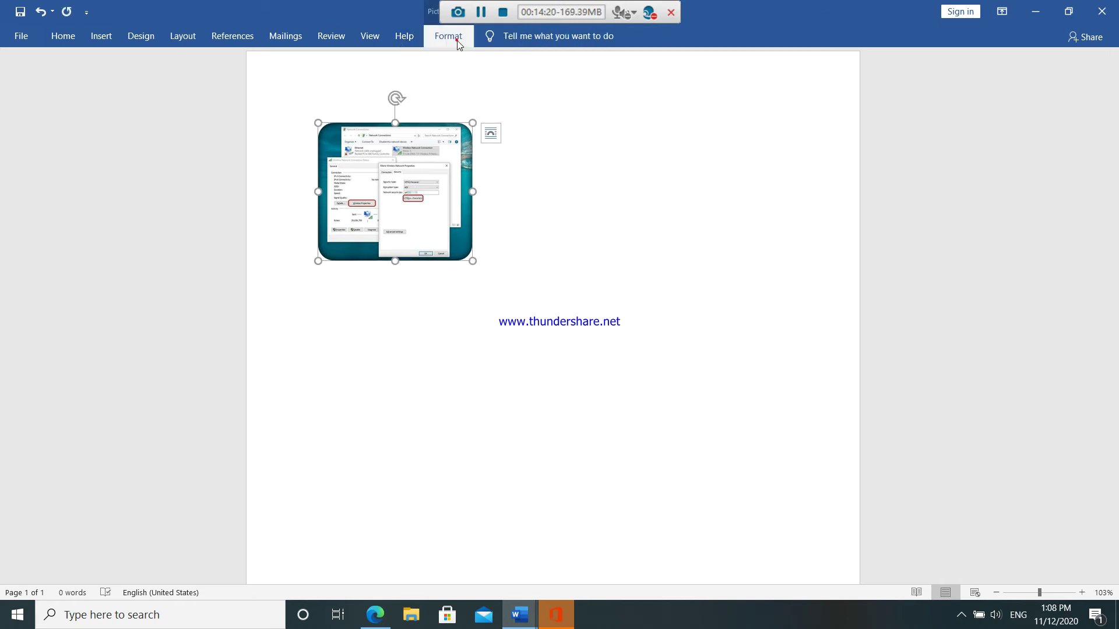
# Convert the picture into a Vertical Picture Accent List SmartArt layout.
pyautogui.click(458, 41)
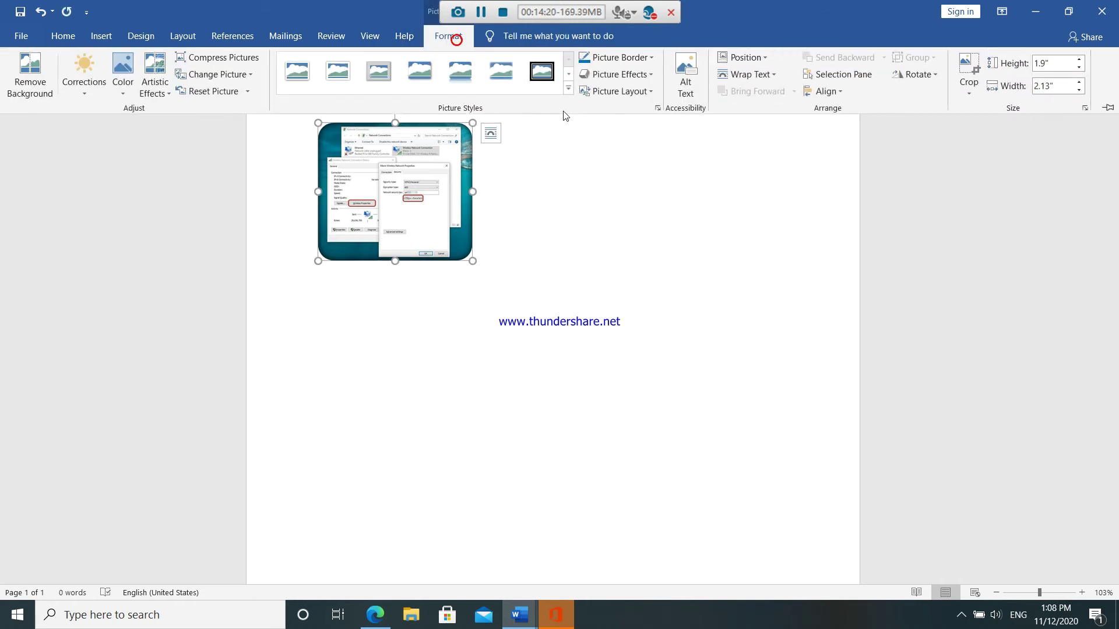
pyautogui.click(650, 92)
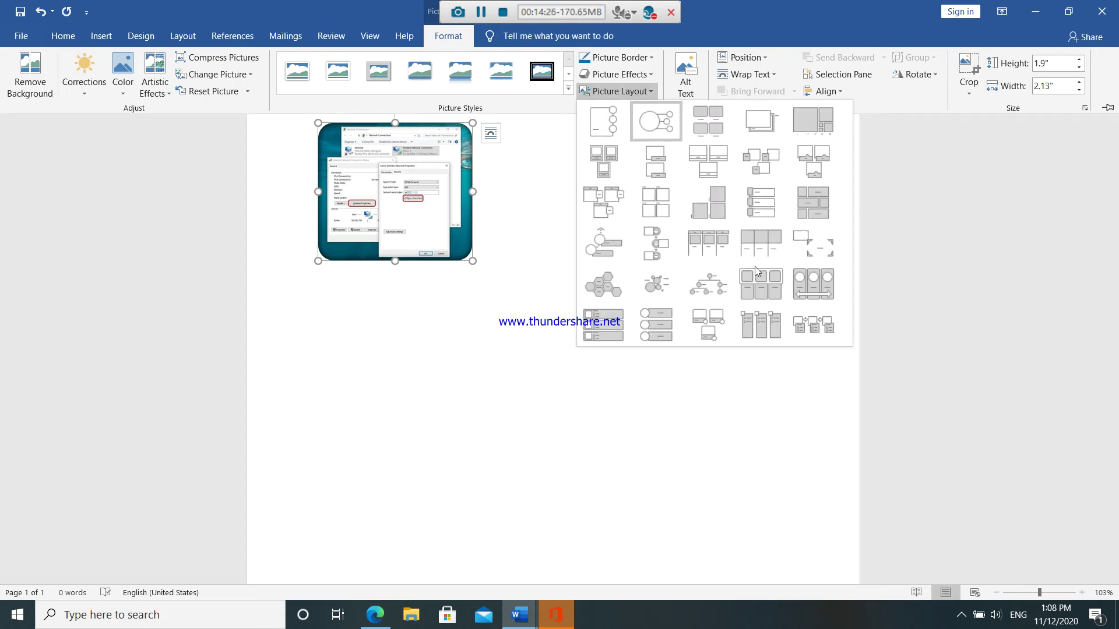
pyautogui.click(656, 324)
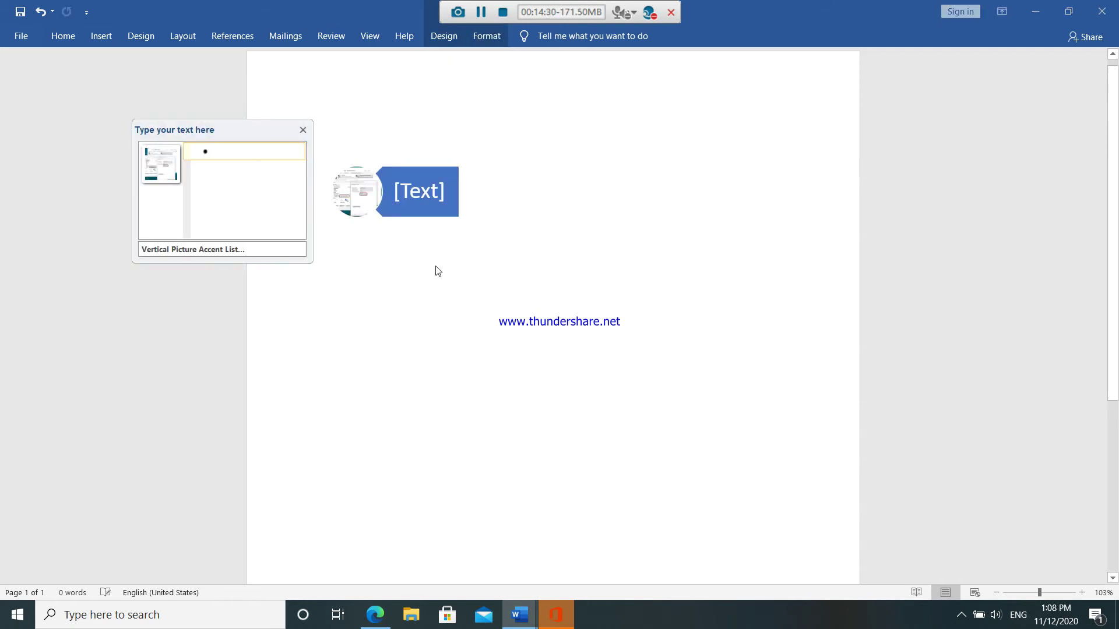
# Type 'hi iam white devil' into the SmartArt's text box.
pyautogui.click(447, 190)
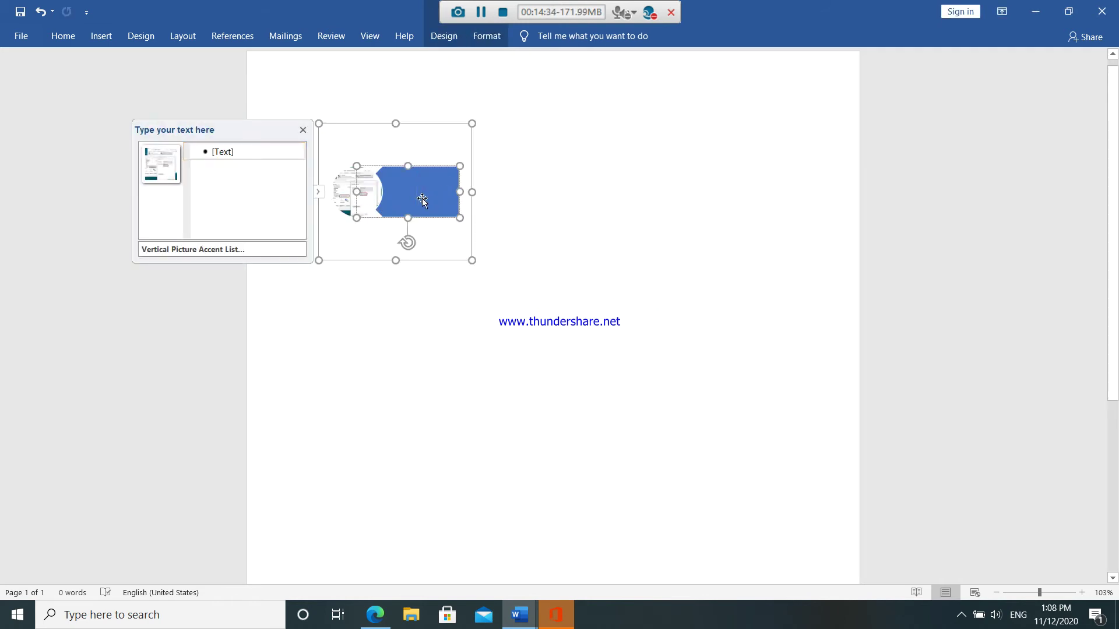
pyautogui.write('hi')
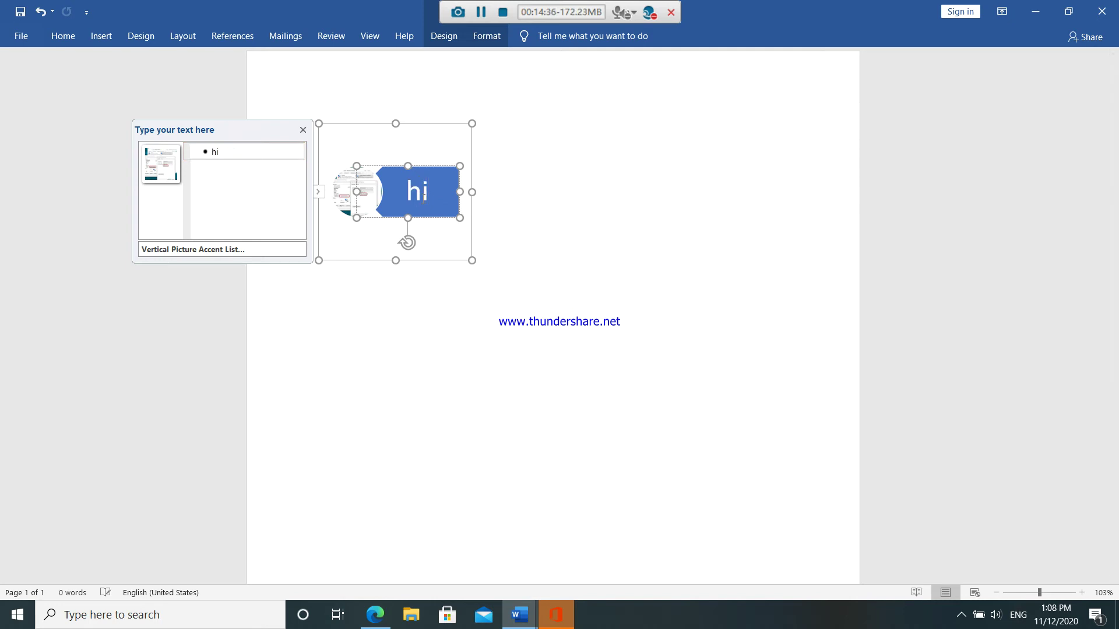
pyautogui.write(' iams')
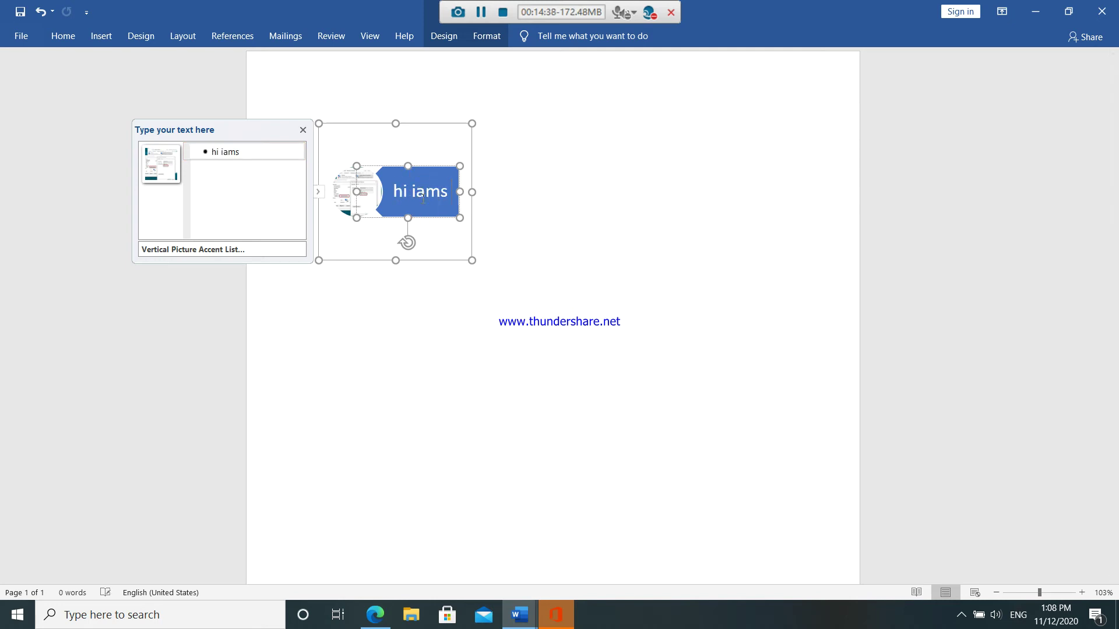
pyautogui.press('BackSpace')
pyautogui.write('white')
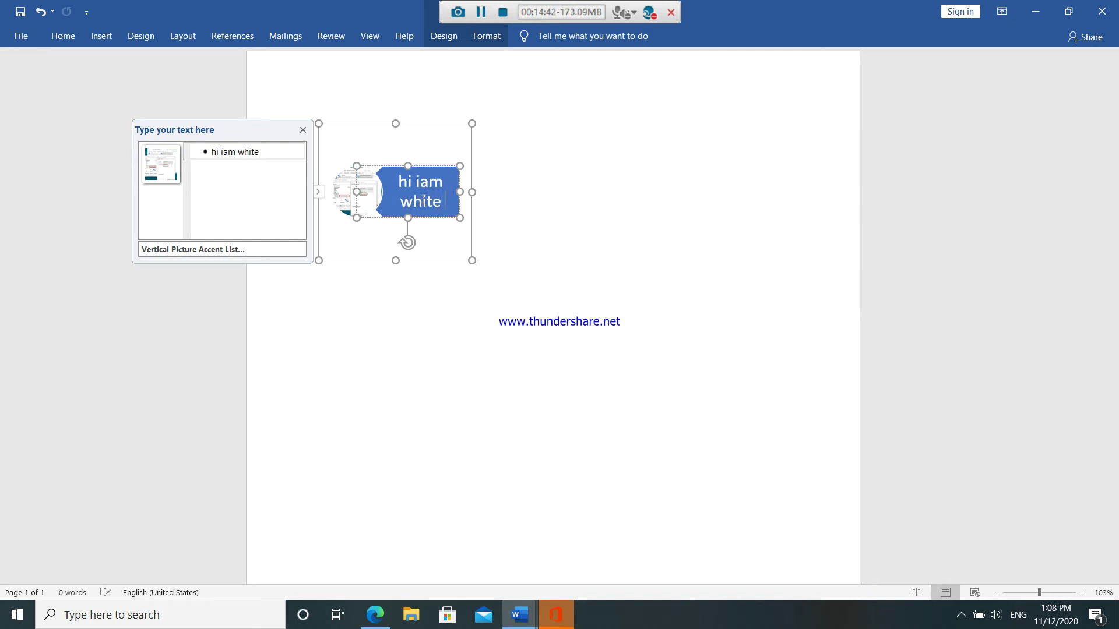
pyautogui.write(' devil')
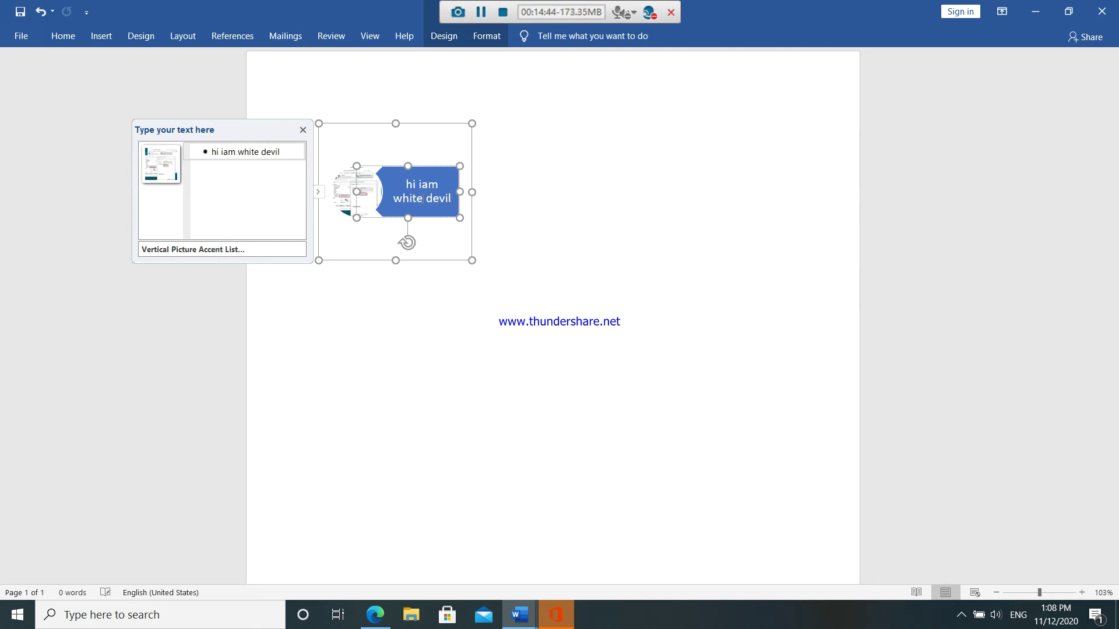
pyautogui.hotkey('shift', 'Return')
pyautogui.click(483, 171)
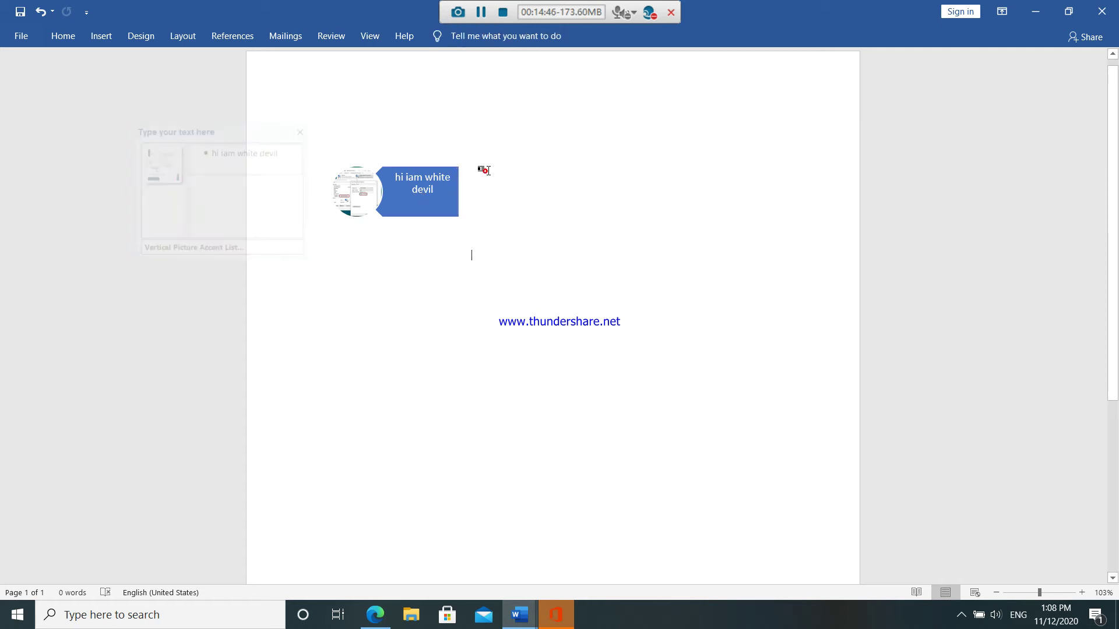
# Open the Font dialog for the SmartArt with Ctrl+D and close it unchanged.
pyautogui.click(427, 197)
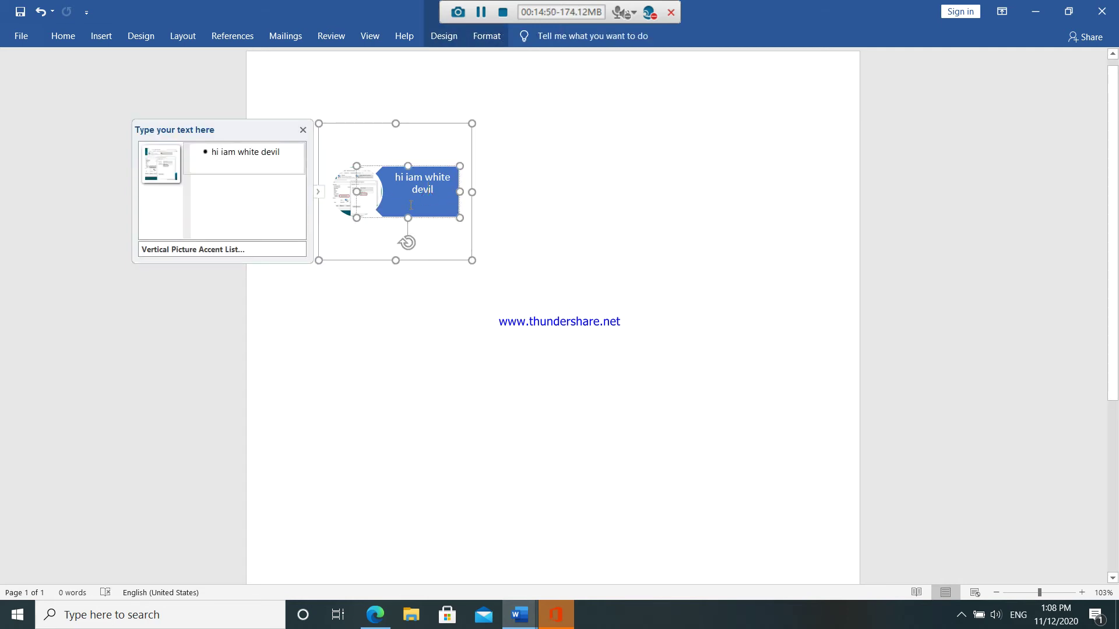
pyautogui.hotkey('ctrl', 'd')
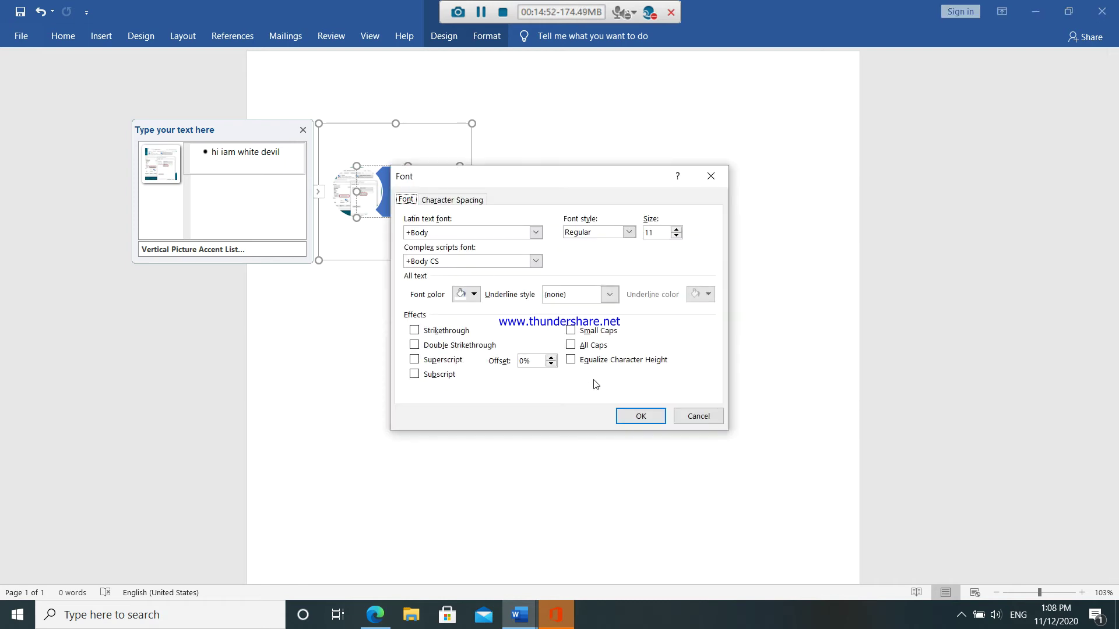
pyautogui.click(640, 416)
pyautogui.click(552, 281)
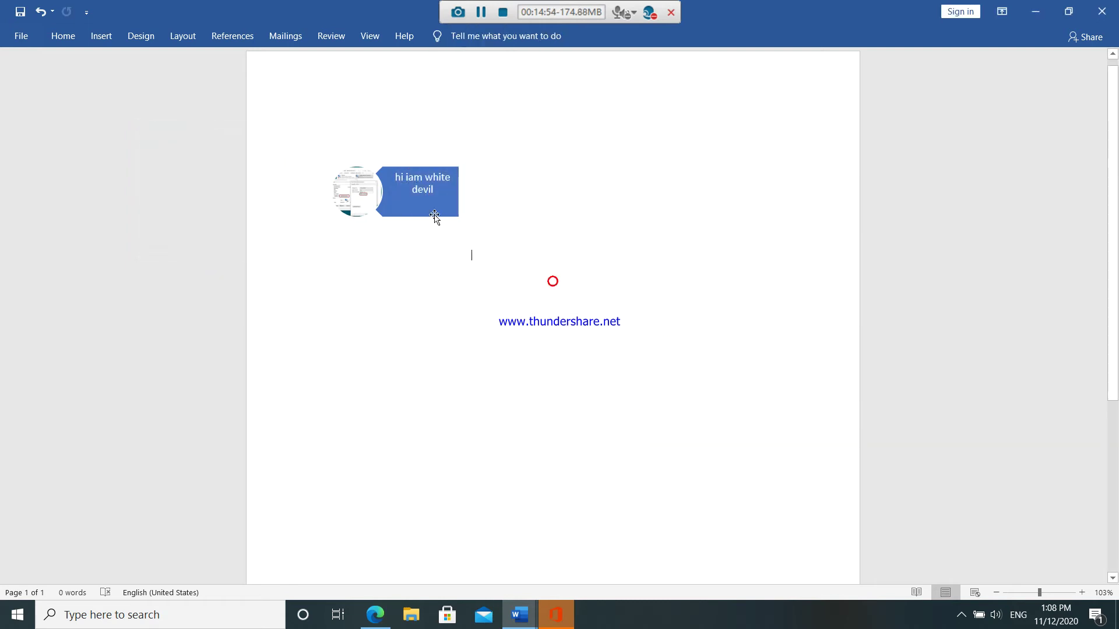
pyautogui.click(433, 211)
# Look over the SmartArt Format, Design and Picture Format tabs, then undo the SmartArt conversion twice.
pyautogui.click(523, 168)
pyautogui.click(367, 181)
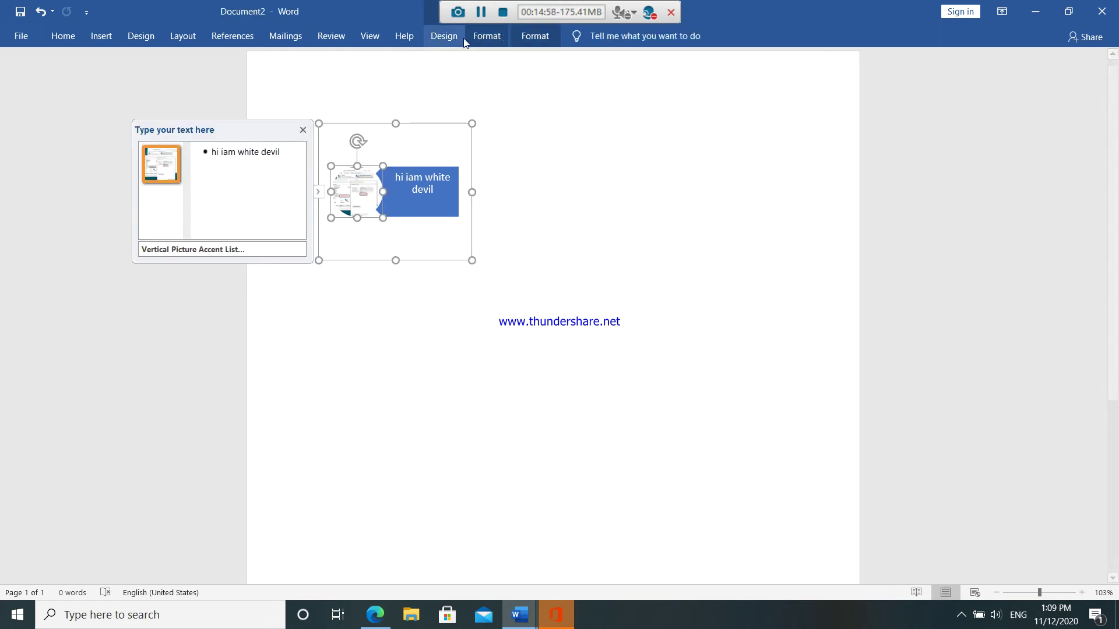
pyautogui.click(493, 40)
pyautogui.click(452, 38)
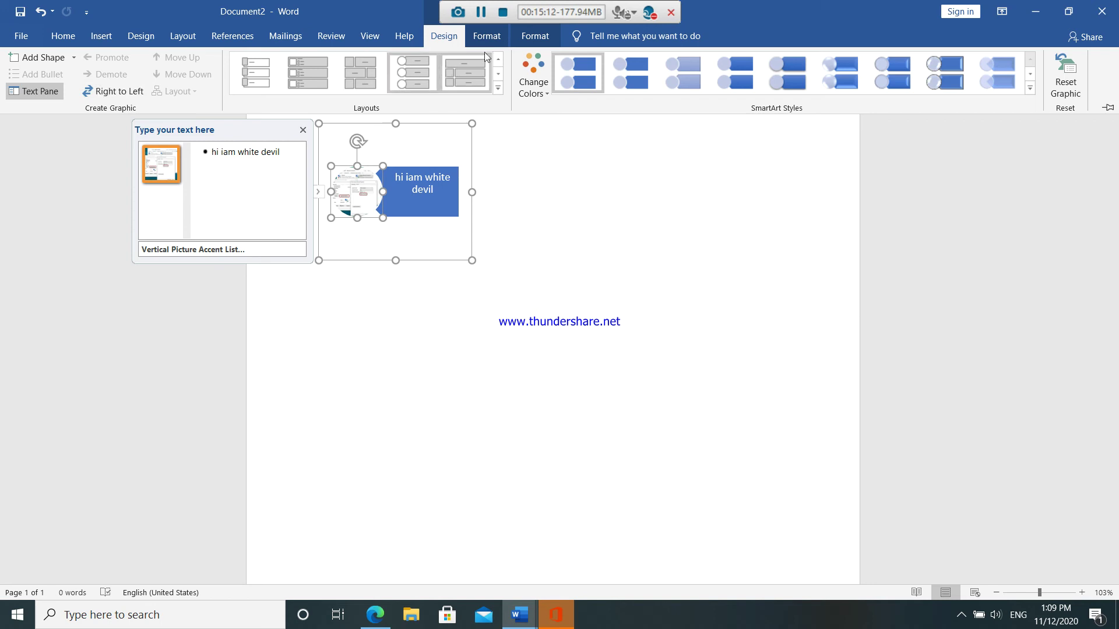
pyautogui.click(541, 38)
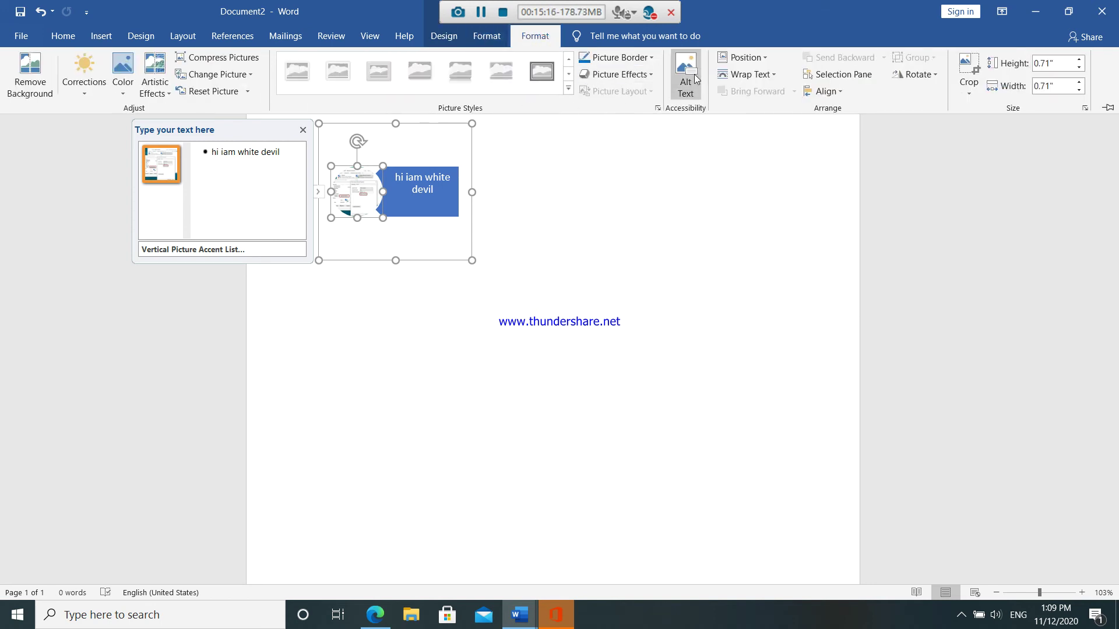
pyautogui.hotkey('ctrl', 'z')
pyautogui.hotkey('ctrl', 'z')
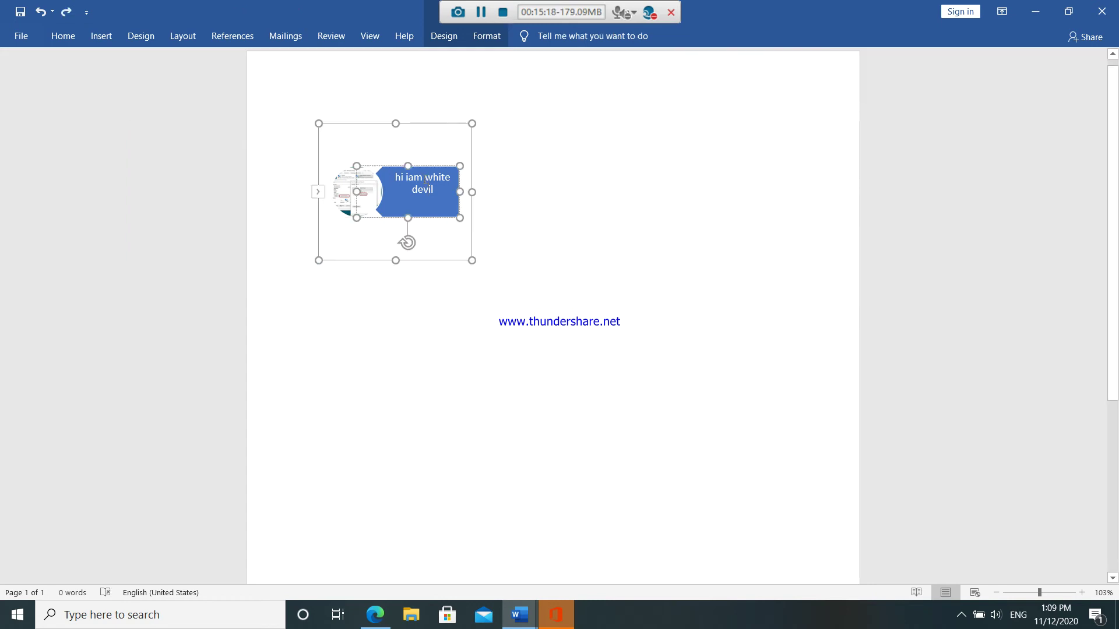
pyautogui.hotkey('ctrl', 'z')
pyautogui.hotkey('ctrl', 'z')
pyautogui.click(450, 74)
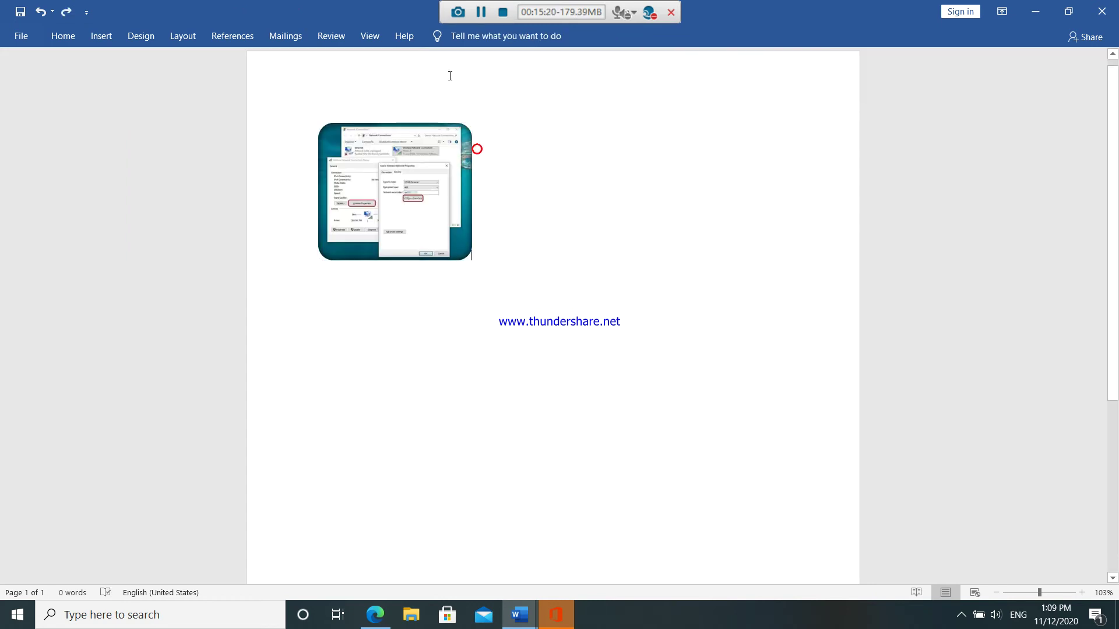
pyautogui.click(389, 170)
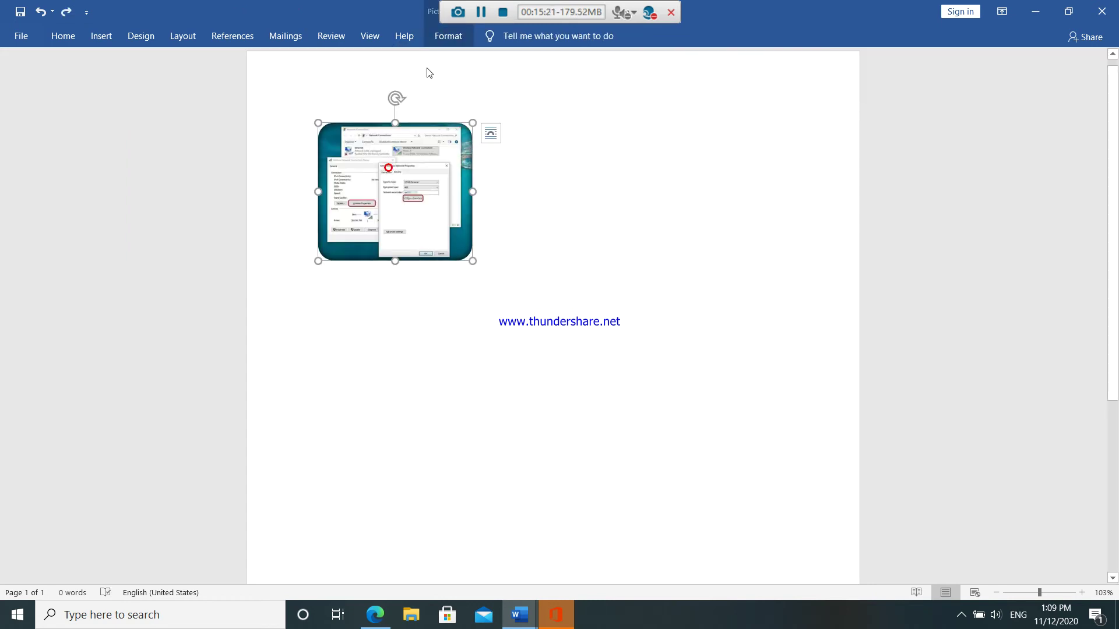
pyautogui.click(446, 37)
pyautogui.click(648, 92)
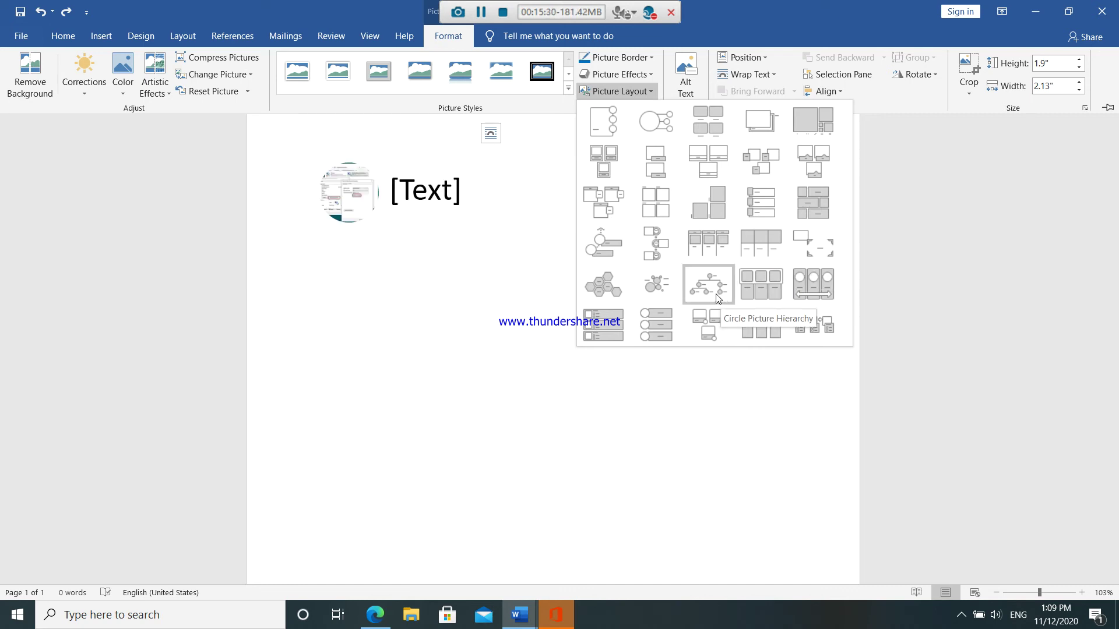
pyautogui.click(643, 384)
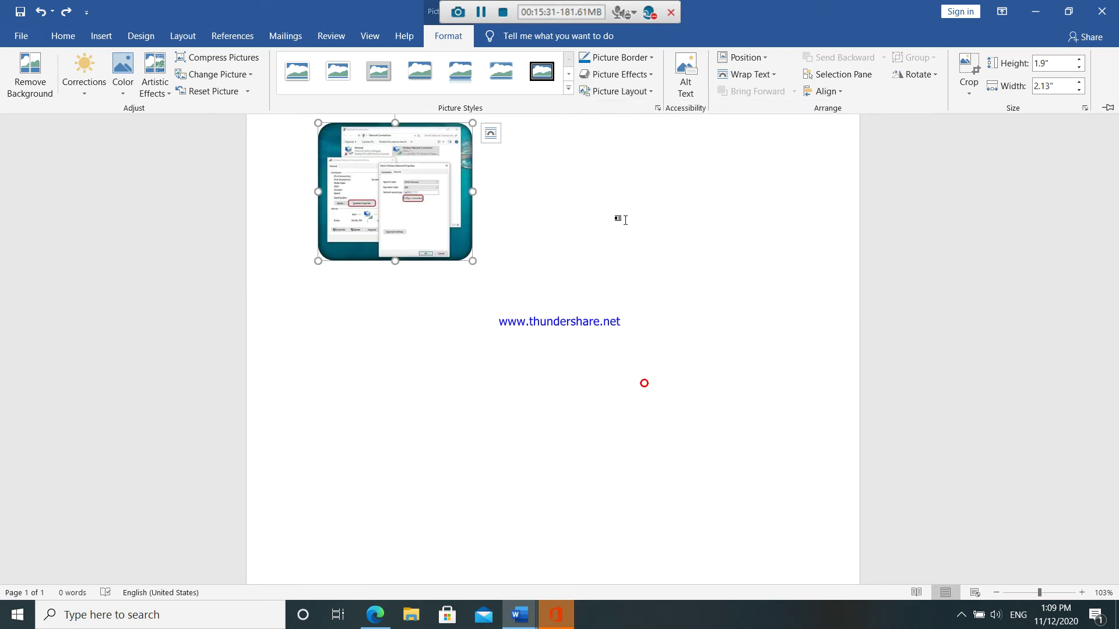
# Add alt text to the screenshot using Word's automatically generated description.
pyautogui.click(685, 82)
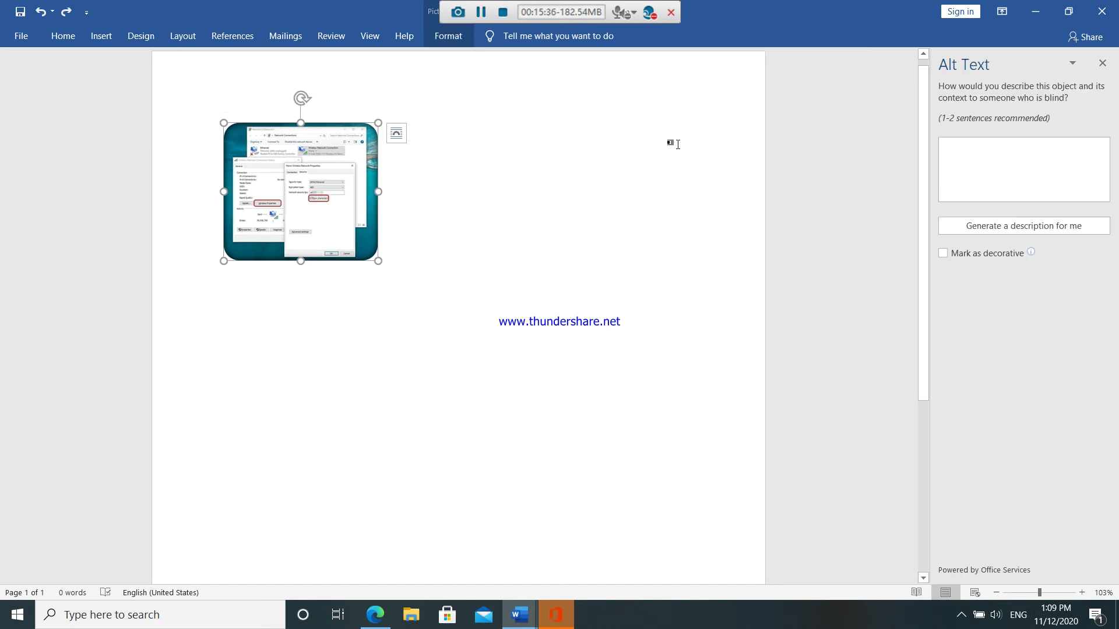
pyautogui.click(972, 155)
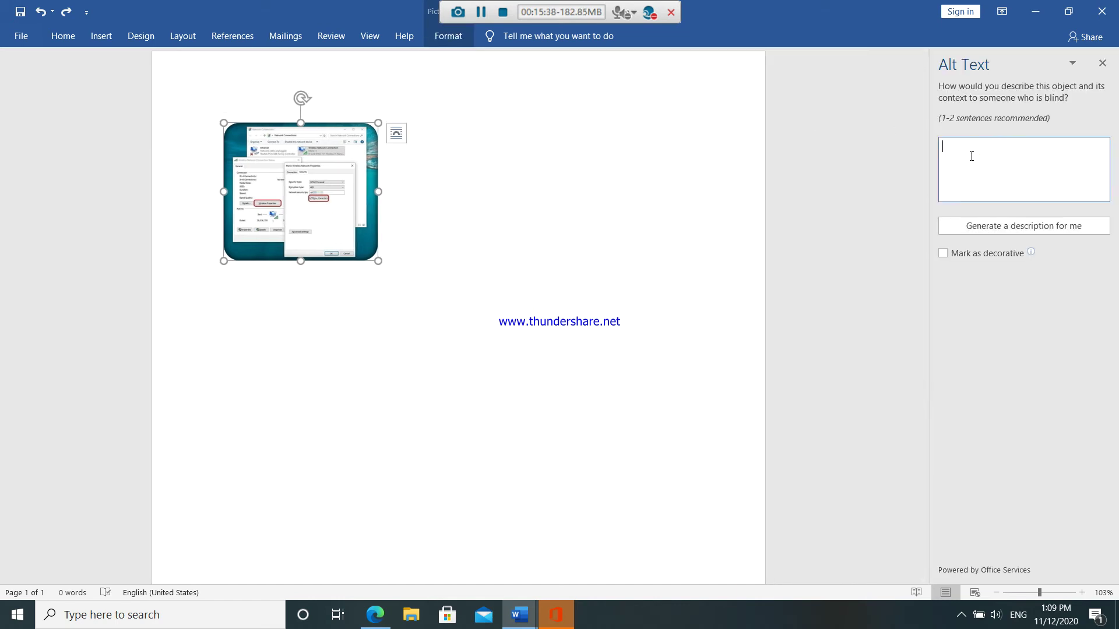
pyautogui.write('hi diam')
pyautogui.press('BackSpace')
pyautogui.press('BackSpace')
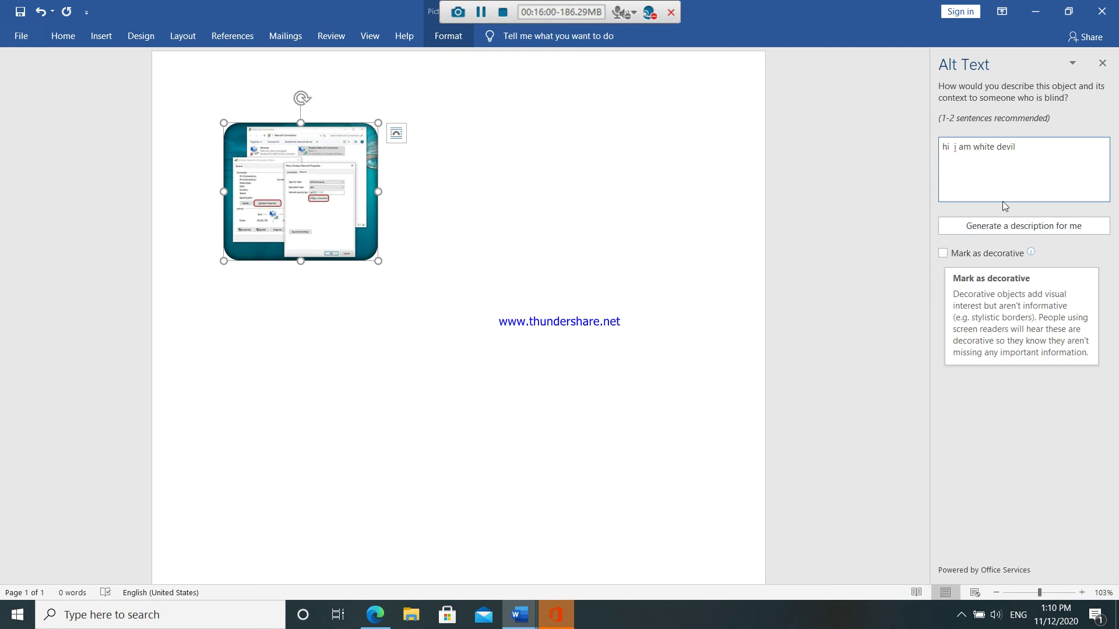
pyautogui.click(1025, 184)
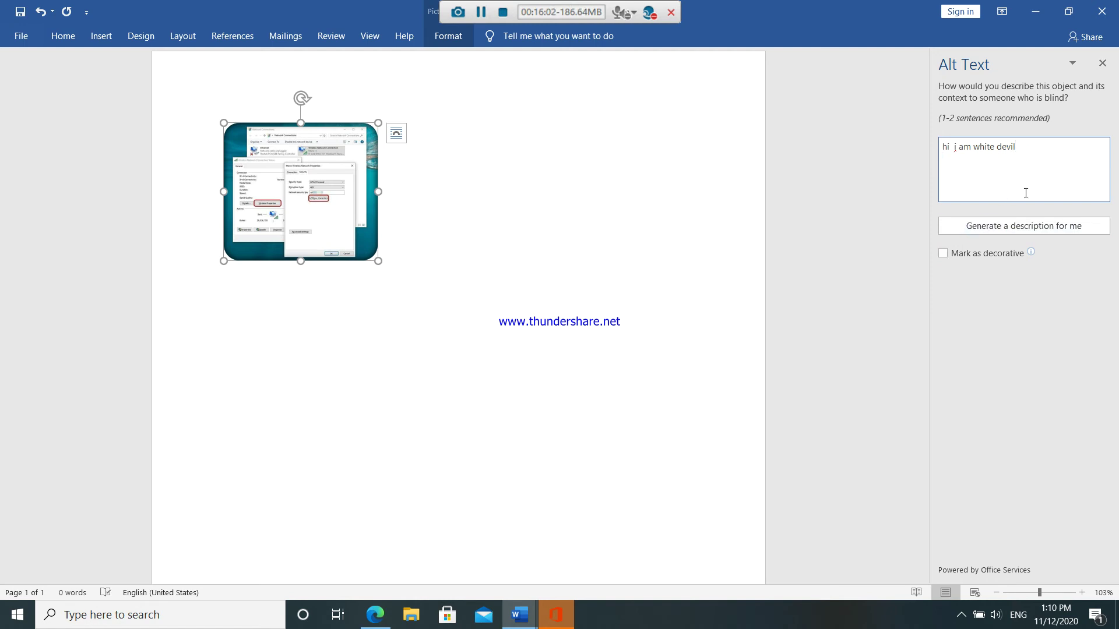
pyautogui.click(992, 229)
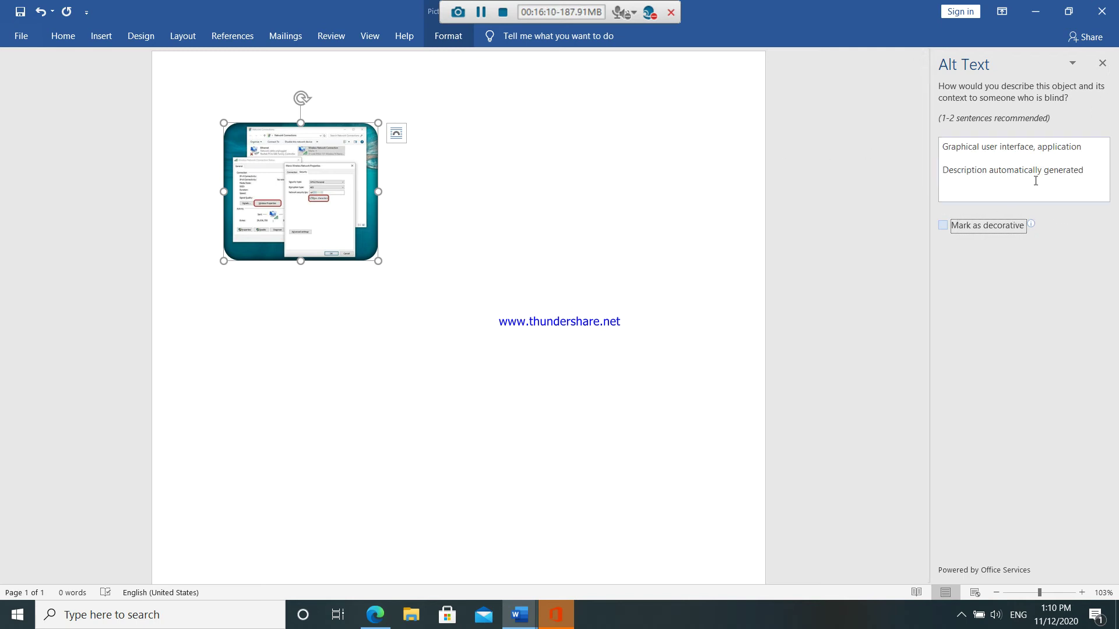
pyautogui.click(1102, 63)
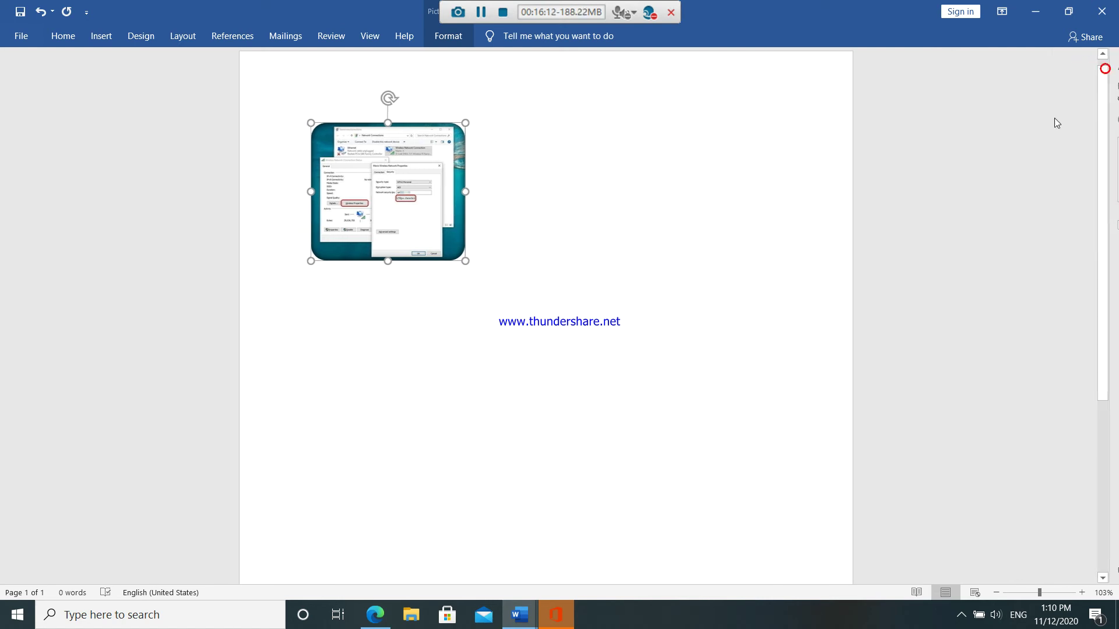
# Cut the screenshot picture from the page.
pyautogui.click(524, 192)
pyautogui.click(462, 162)
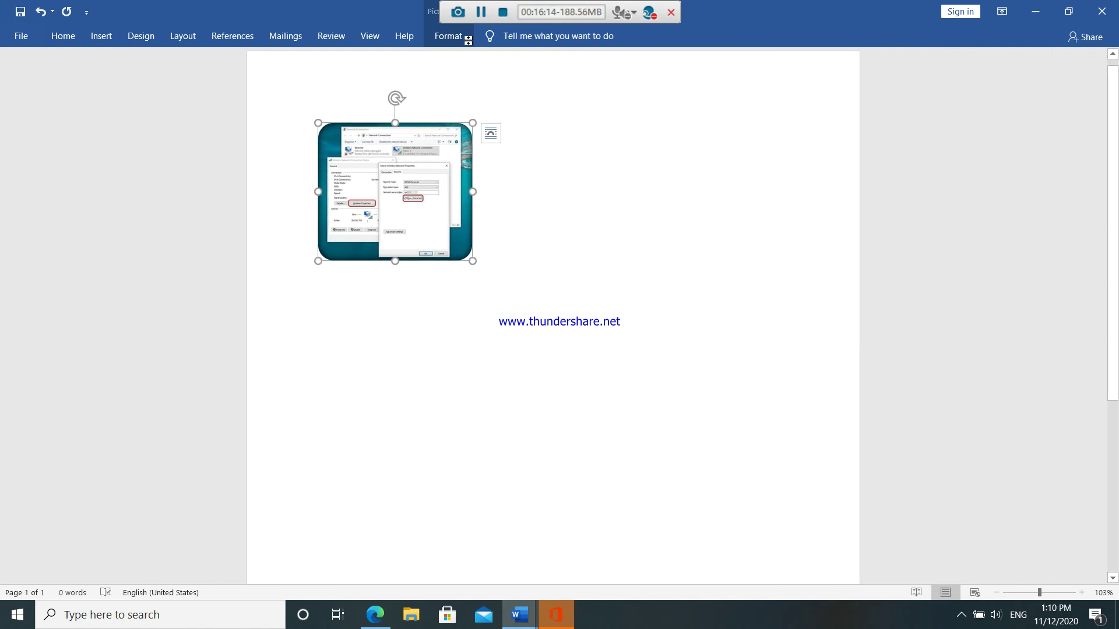
pyautogui.click(448, 36)
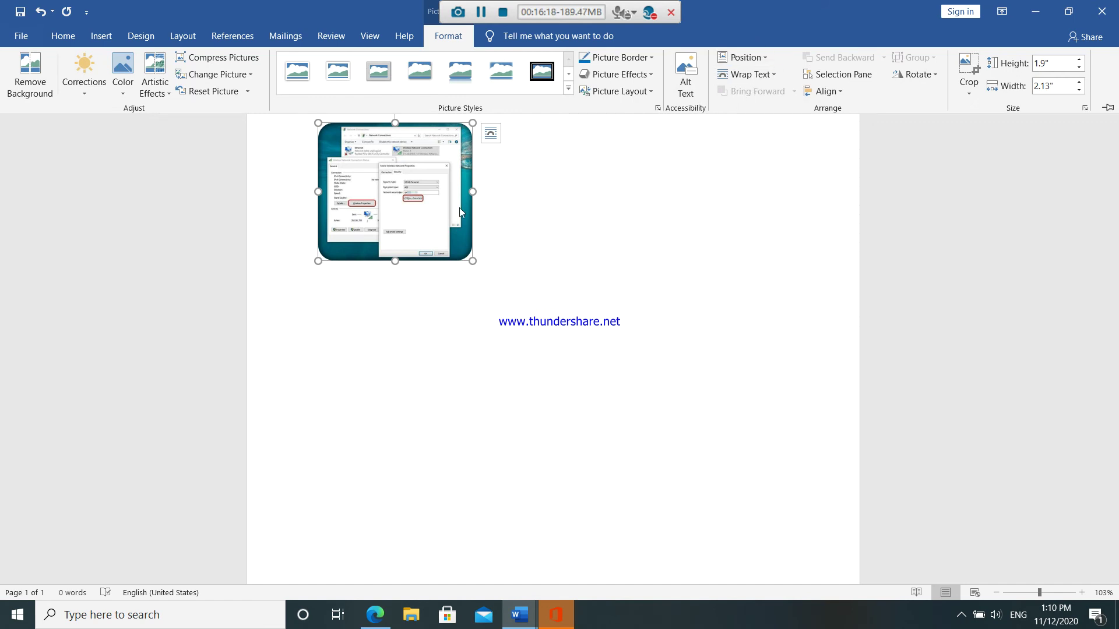
pyautogui.click(507, 195)
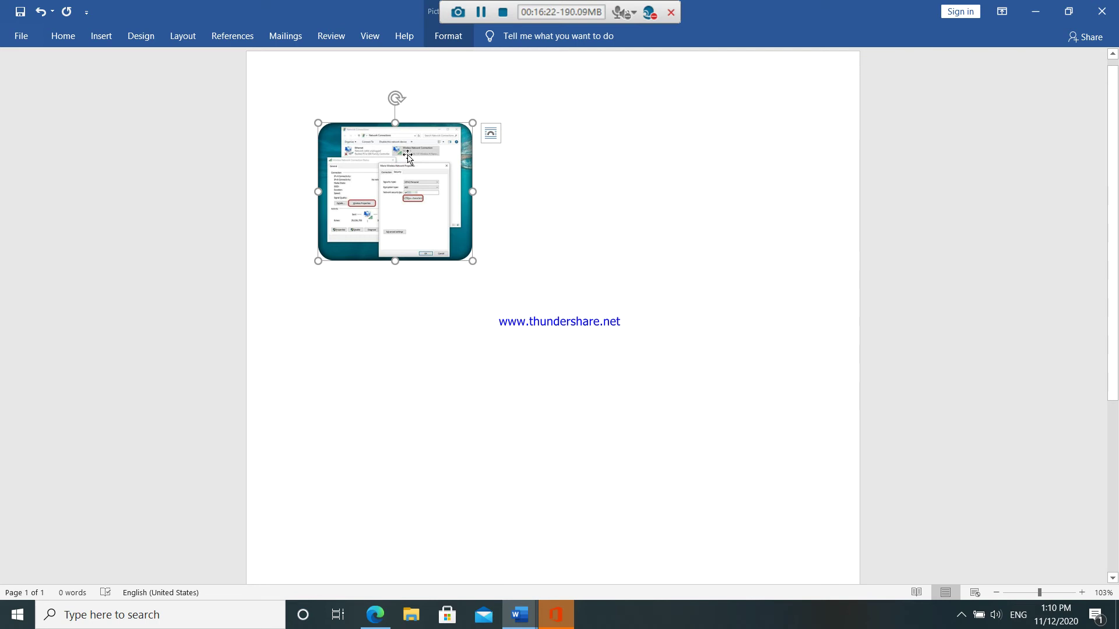
pyautogui.rightClick(408, 156)
pyautogui.click(434, 167)
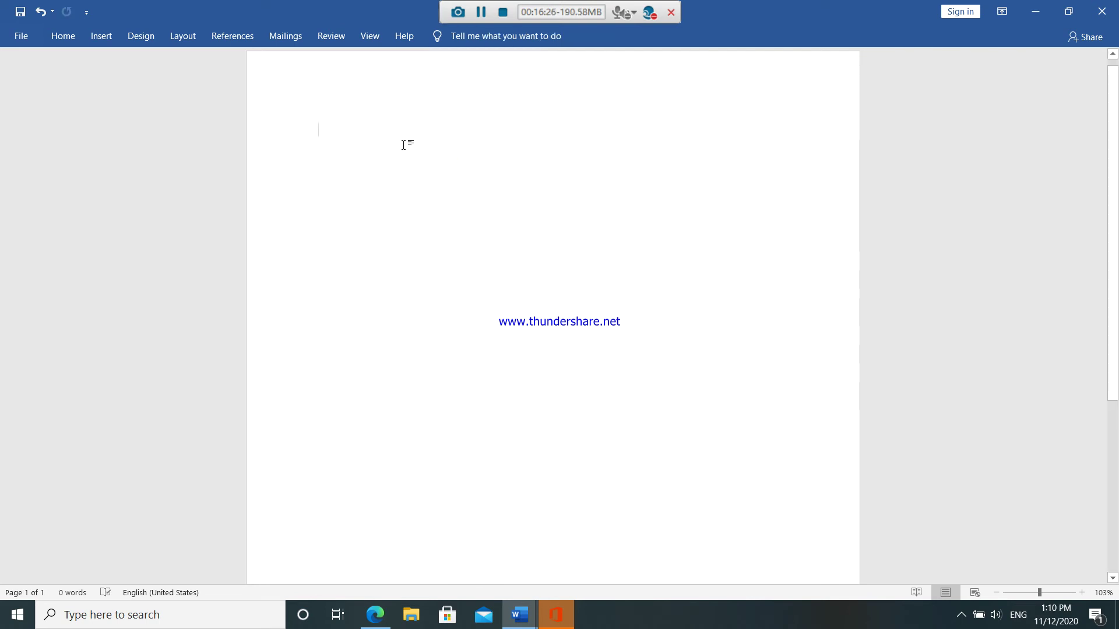
# Undo, then join the lines into =rand() to generate five sample paragraphs.
pyautogui.hotkey('ctrl', 'z')
pyautogui.click(325, 130)
pyautogui.press('BackSpace')
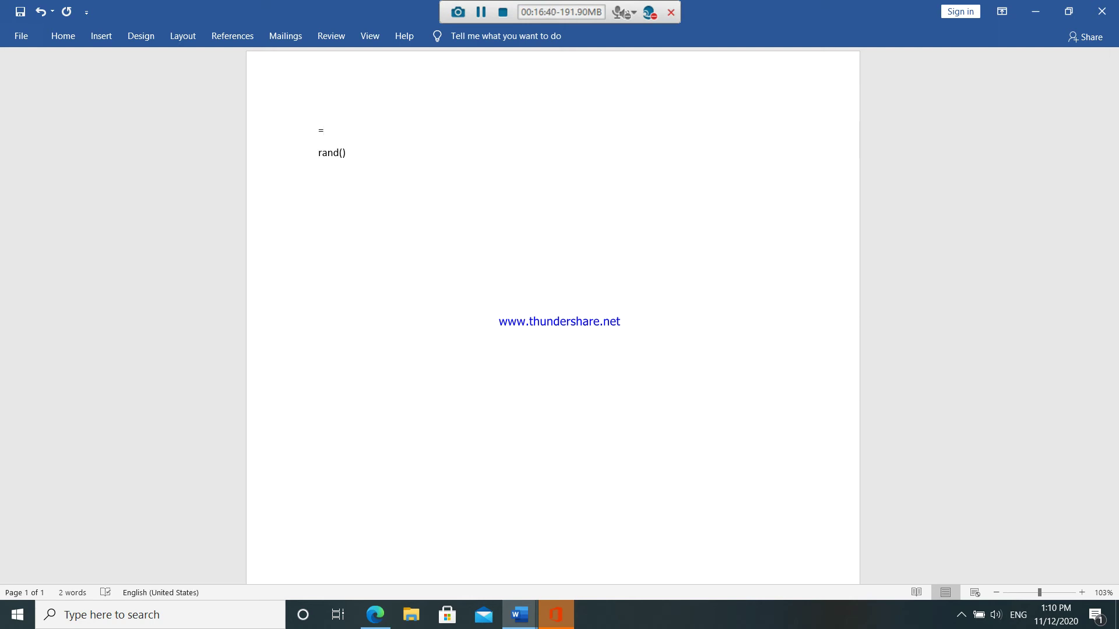
pyautogui.press('BackSpace')
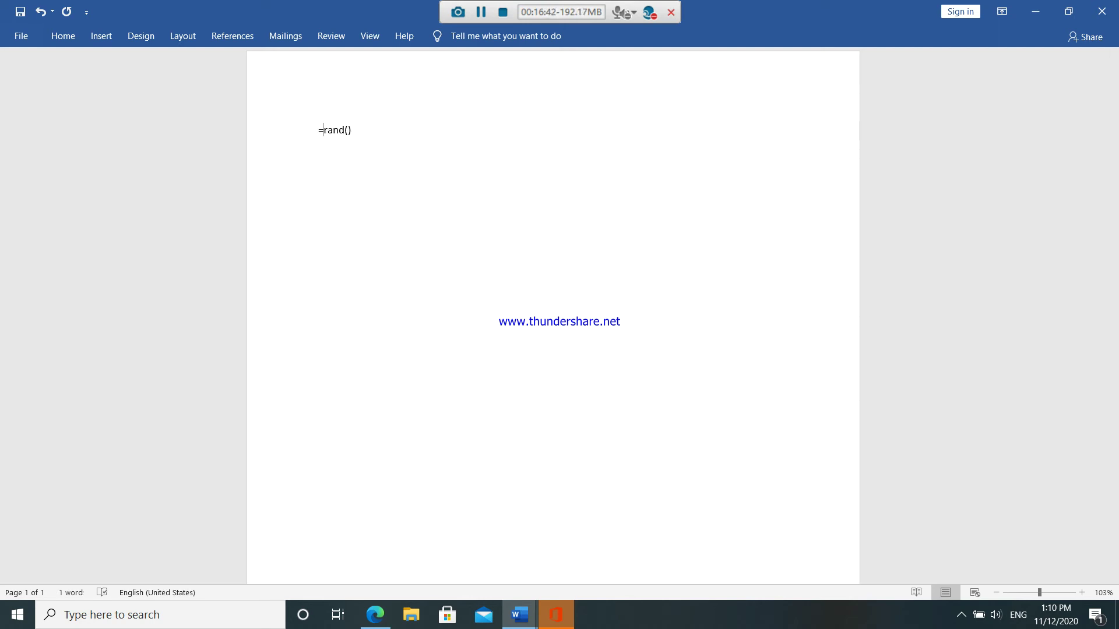
pyautogui.press('Return')
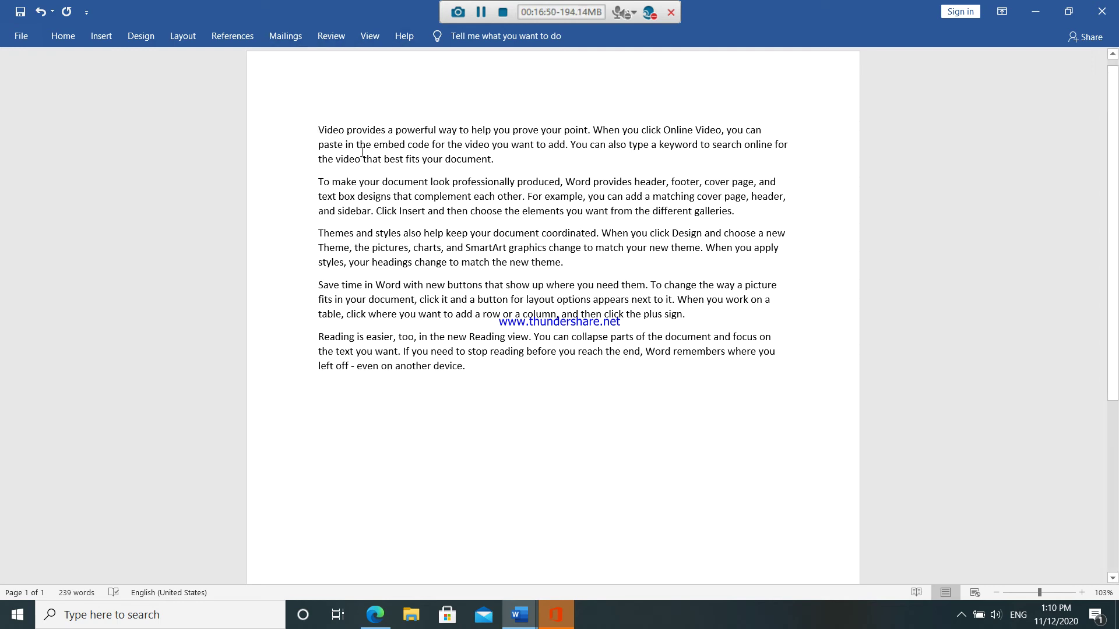
# Insert the photo named 'white' from this computer.
pyautogui.click(117, 39)
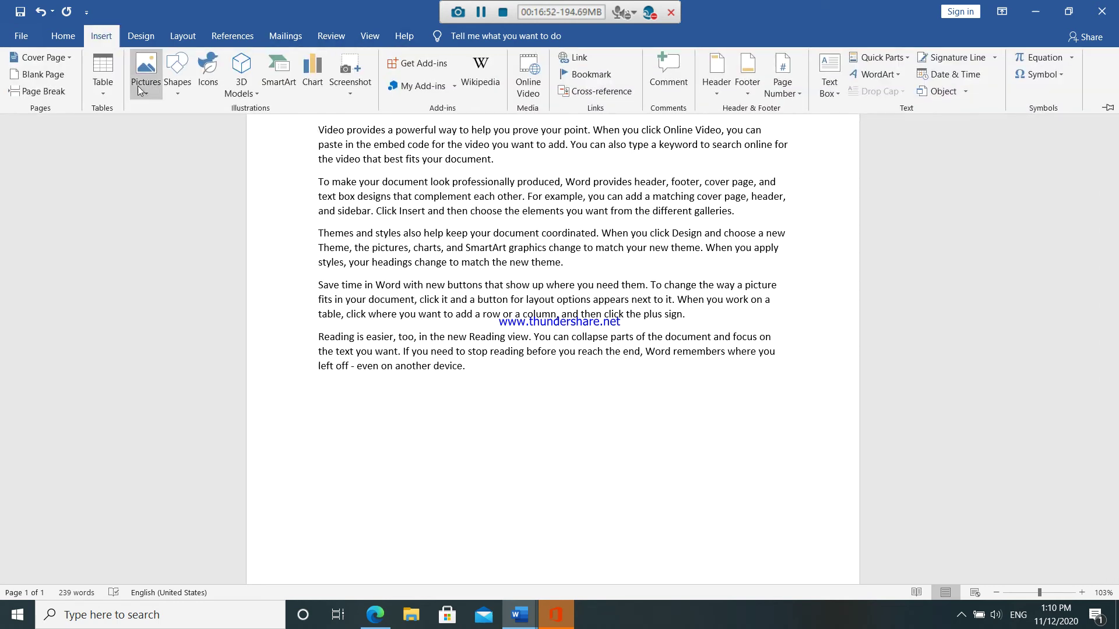
pyautogui.click(150, 84)
pyautogui.click(158, 132)
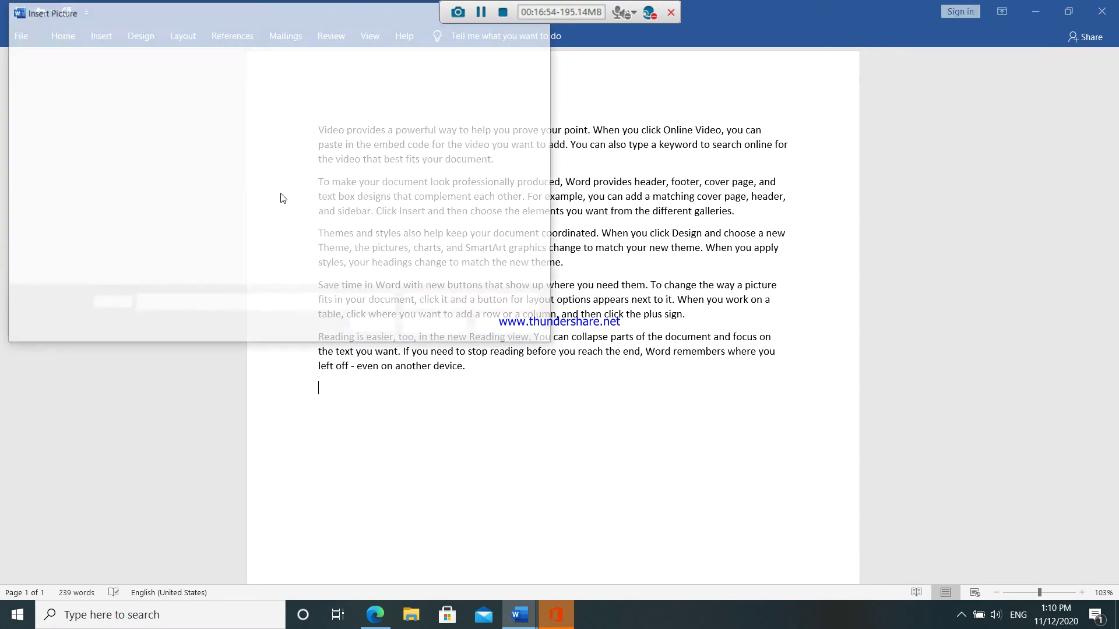
pyautogui.click(421, 124)
pyautogui.click(431, 326)
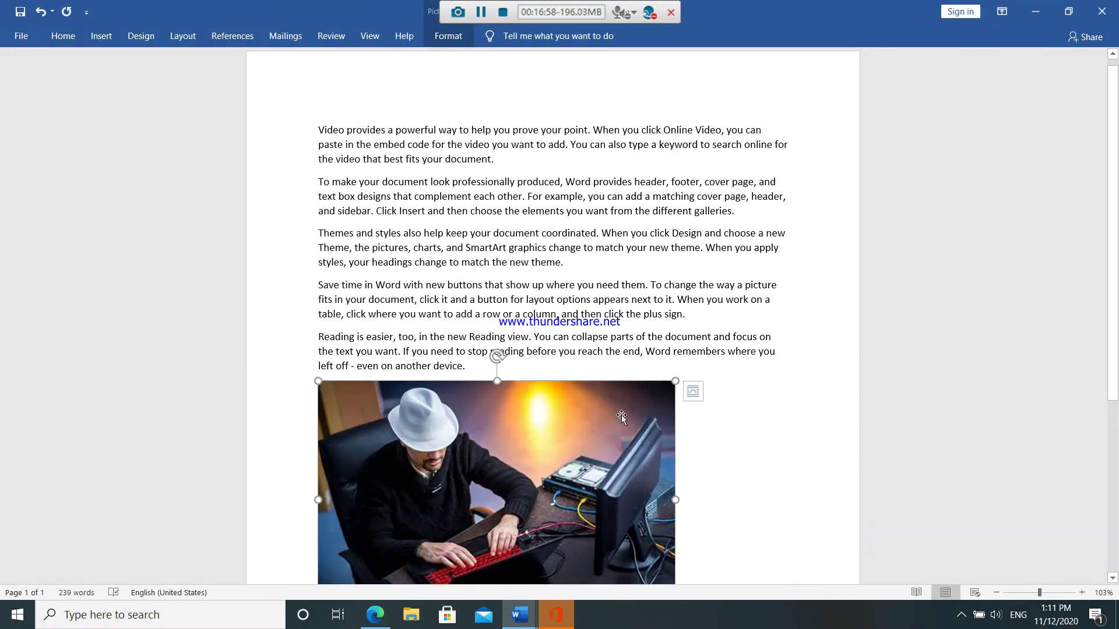
# Shrink the photo by dragging its bottom and side handles, then deselect it.
pyautogui.moveTo(678, 499); pyautogui.dragTo(580, 499)
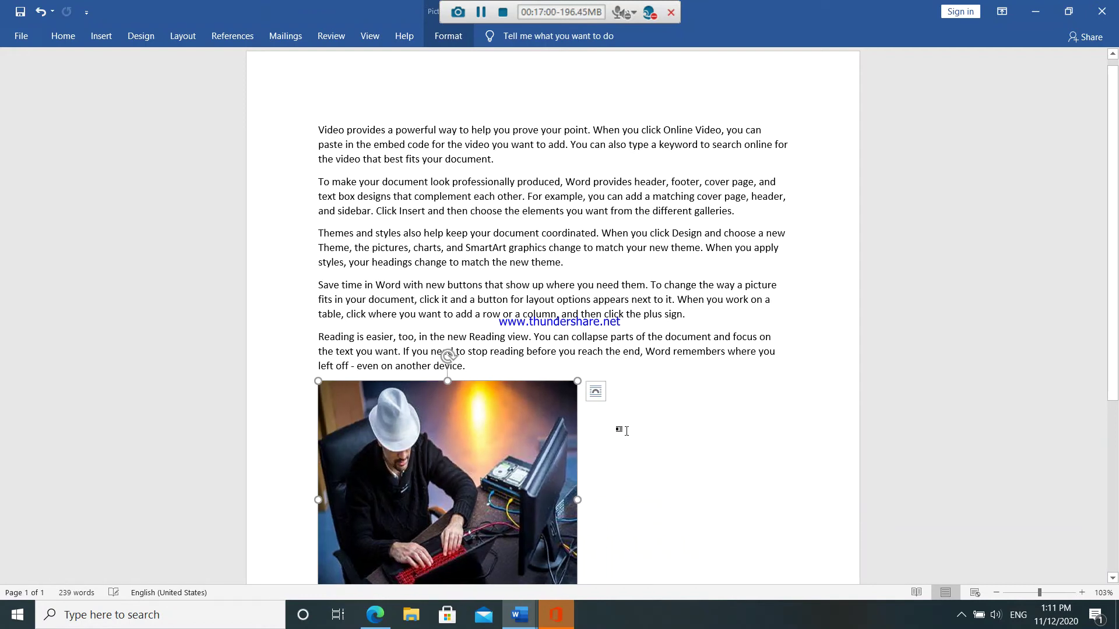
pyautogui.scroll(-3, 583, 442)
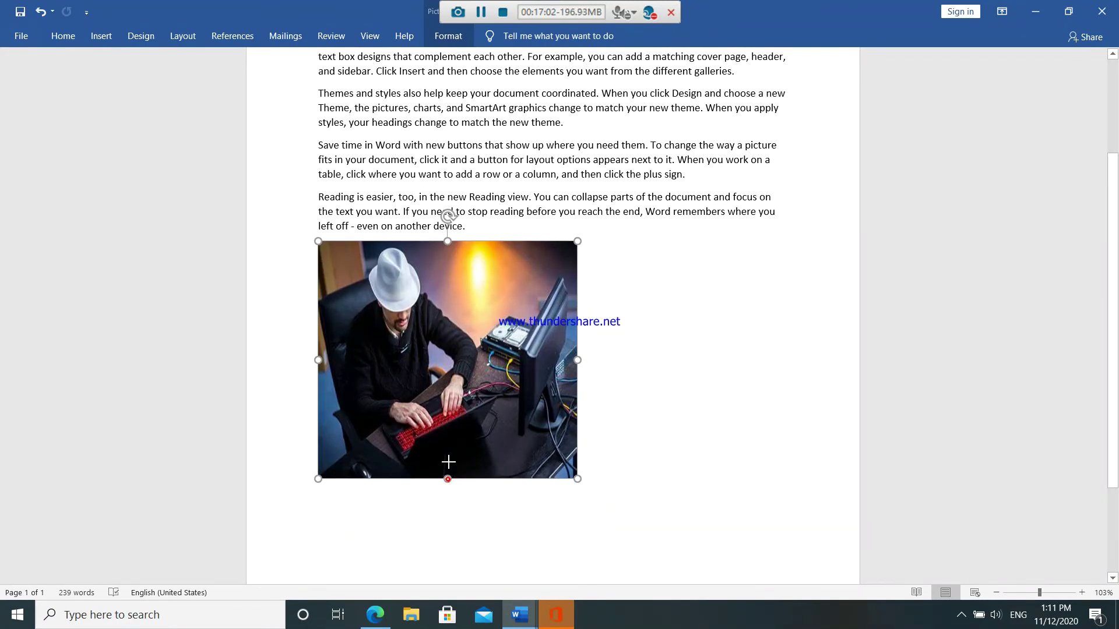
pyautogui.moveTo(445, 479); pyautogui.dragTo(447, 408)
pyautogui.moveTo(318, 327); pyautogui.dragTo(407, 327)
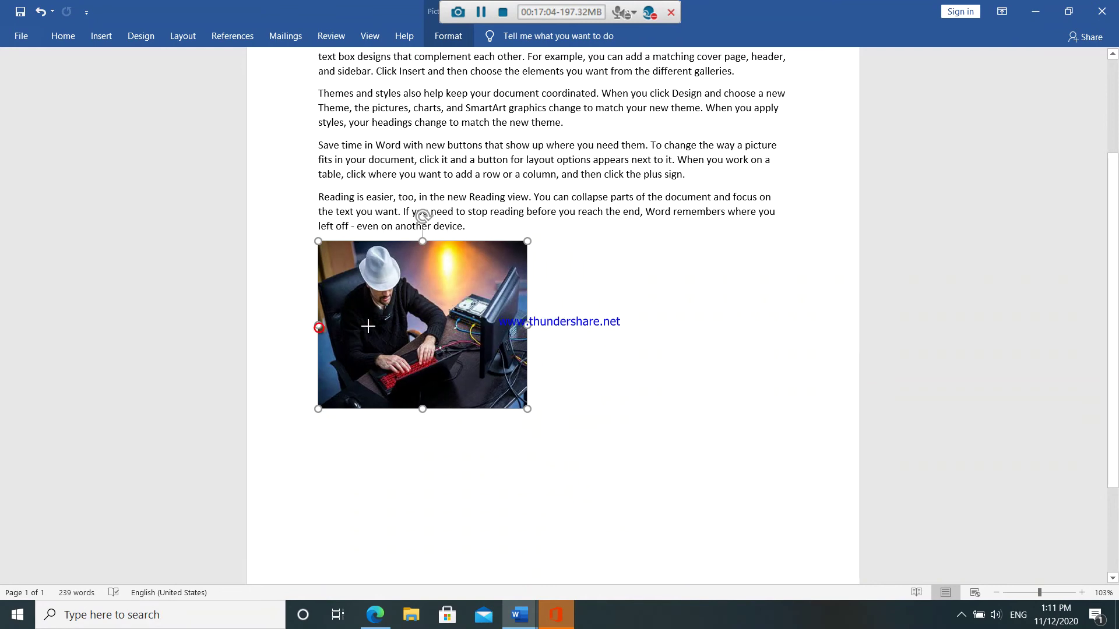
pyautogui.moveTo(412, 409); pyautogui.dragTo(412, 369)
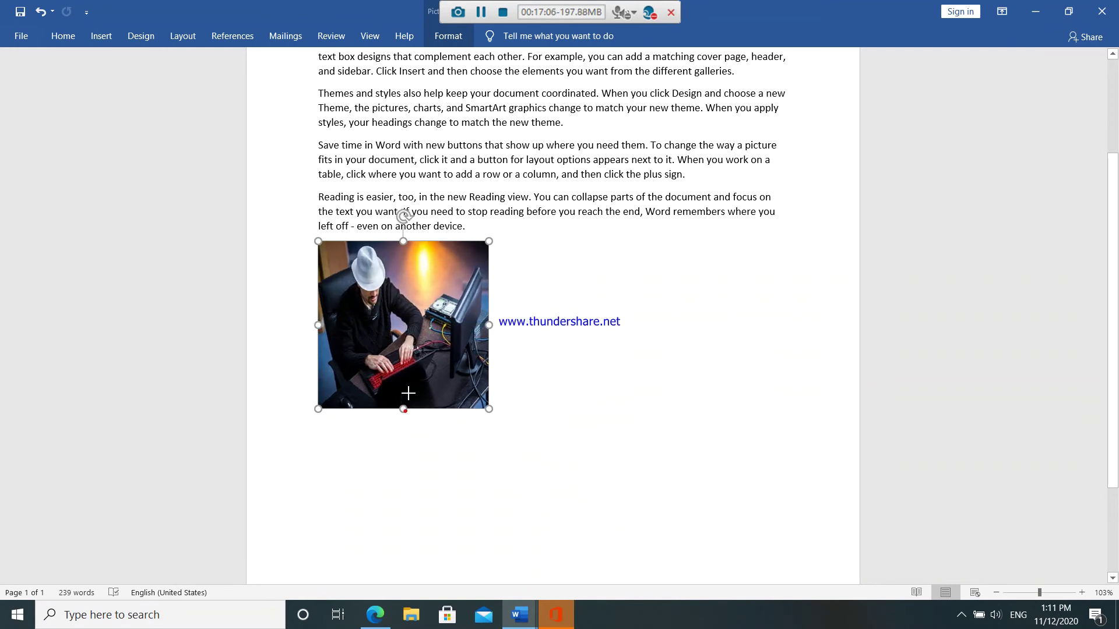
pyautogui.click(598, 328)
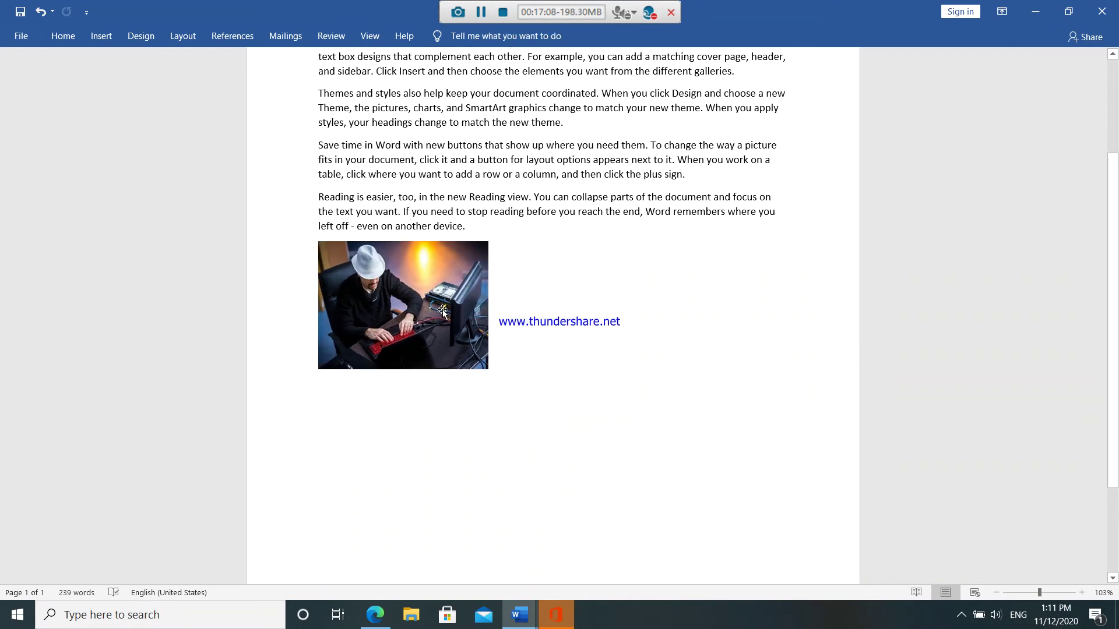
pyautogui.scroll(3, 597, 244)
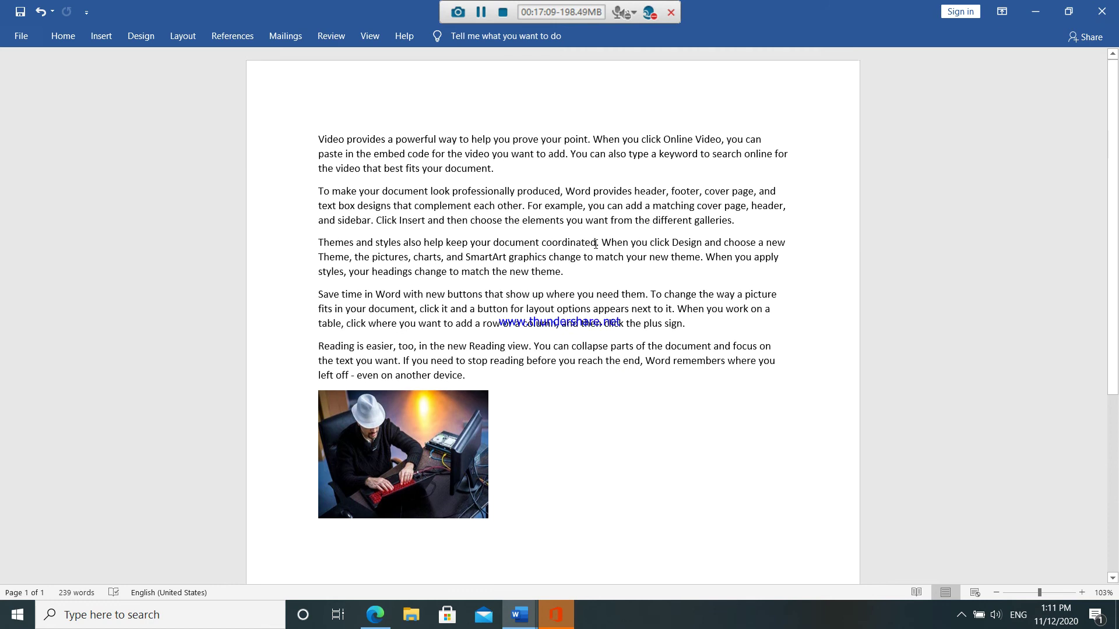
# Set the photo's position to In Line with Text and restore its taller proportions.
pyautogui.click(369, 450)
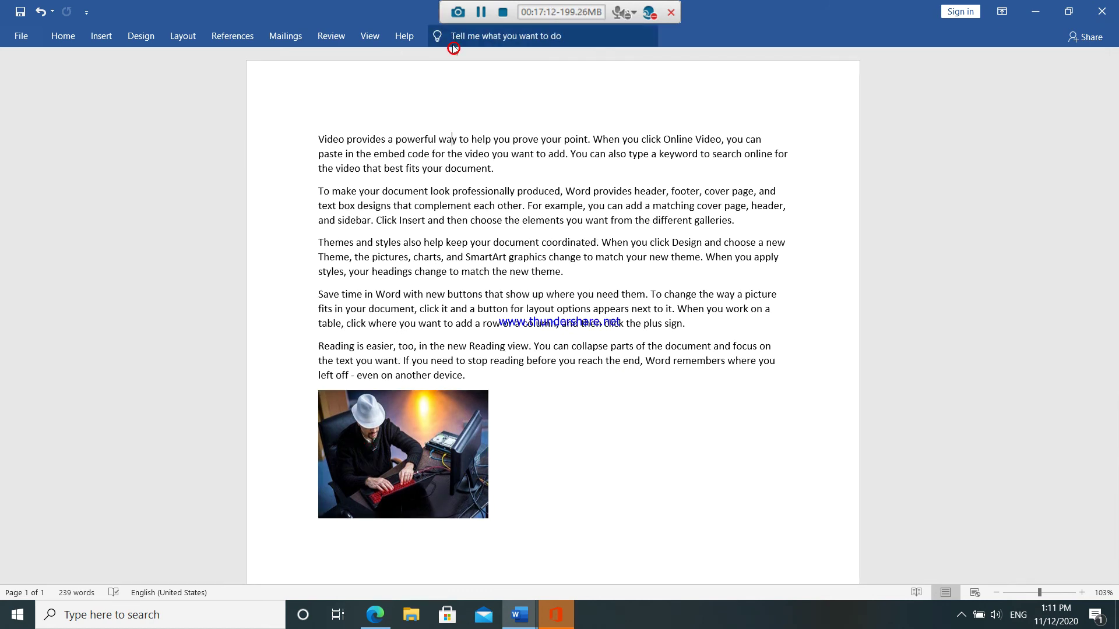
pyautogui.click(400, 489)
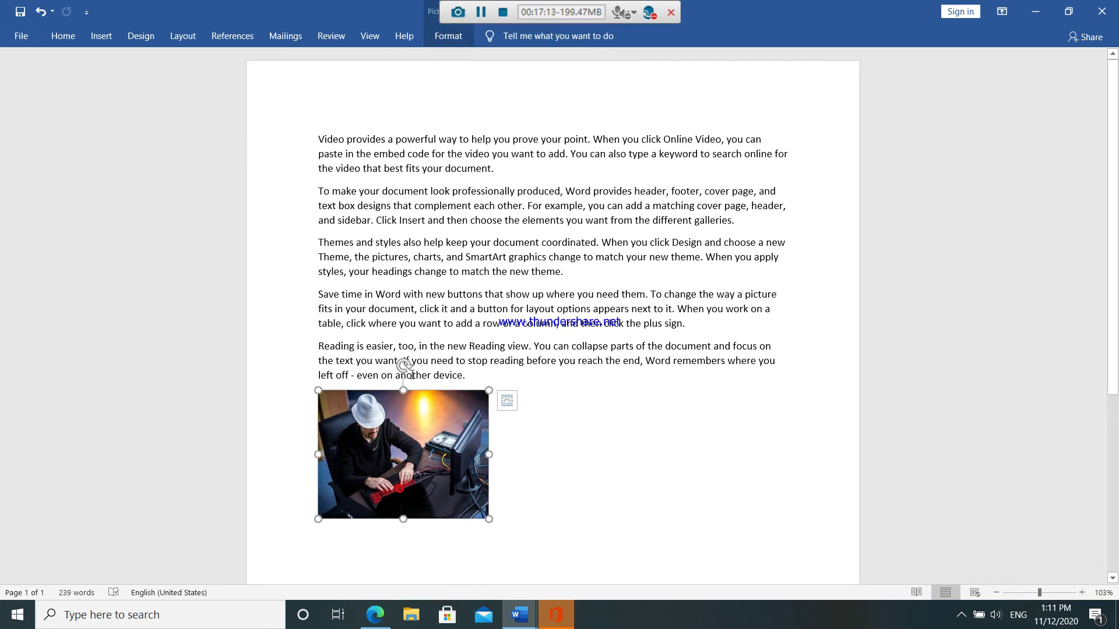
pyautogui.click(455, 40)
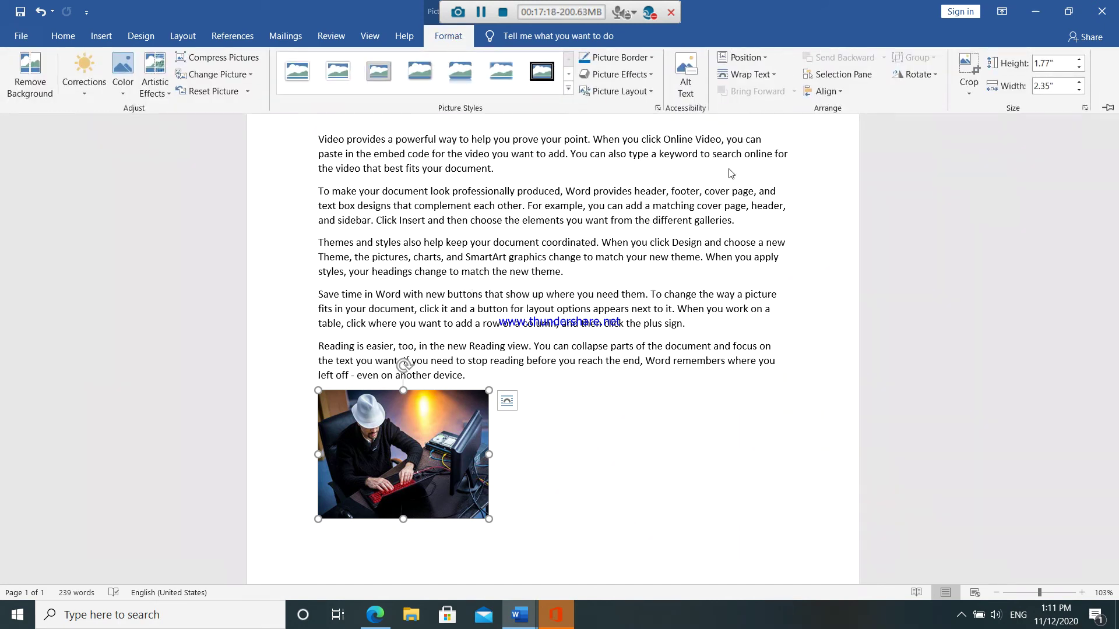
pyautogui.click(744, 57)
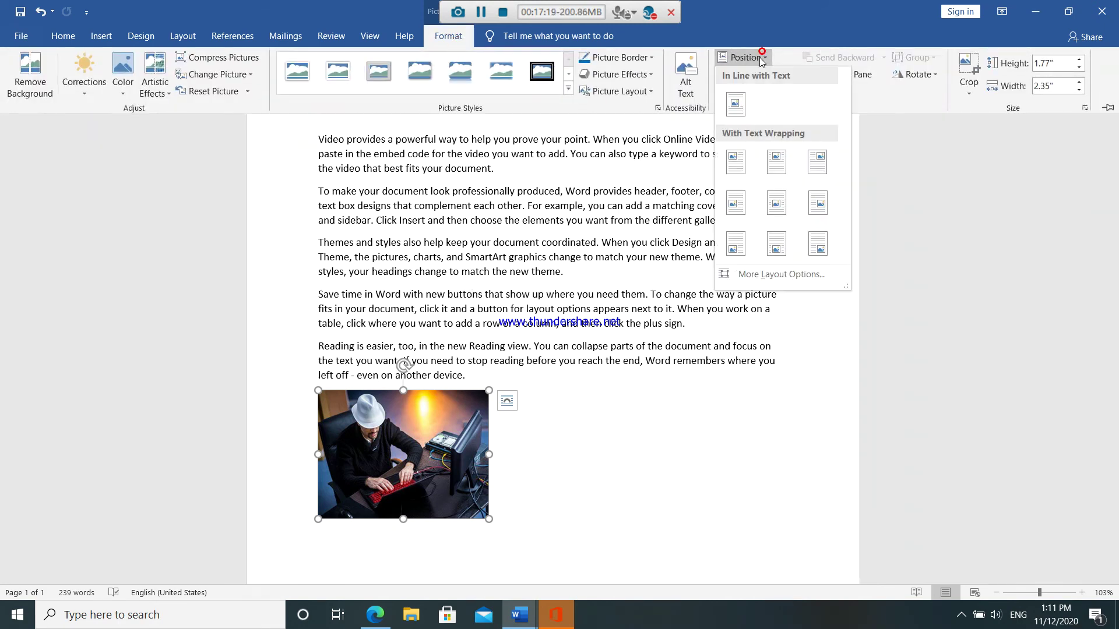
pyautogui.click(736, 105)
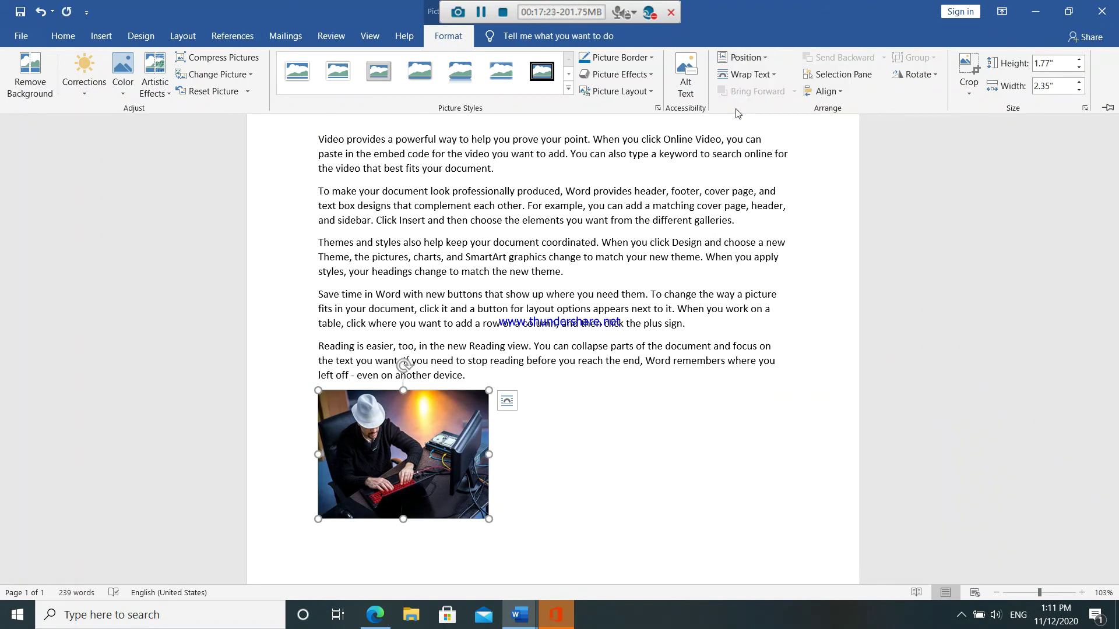
pyautogui.scroll(-2, 693, 241)
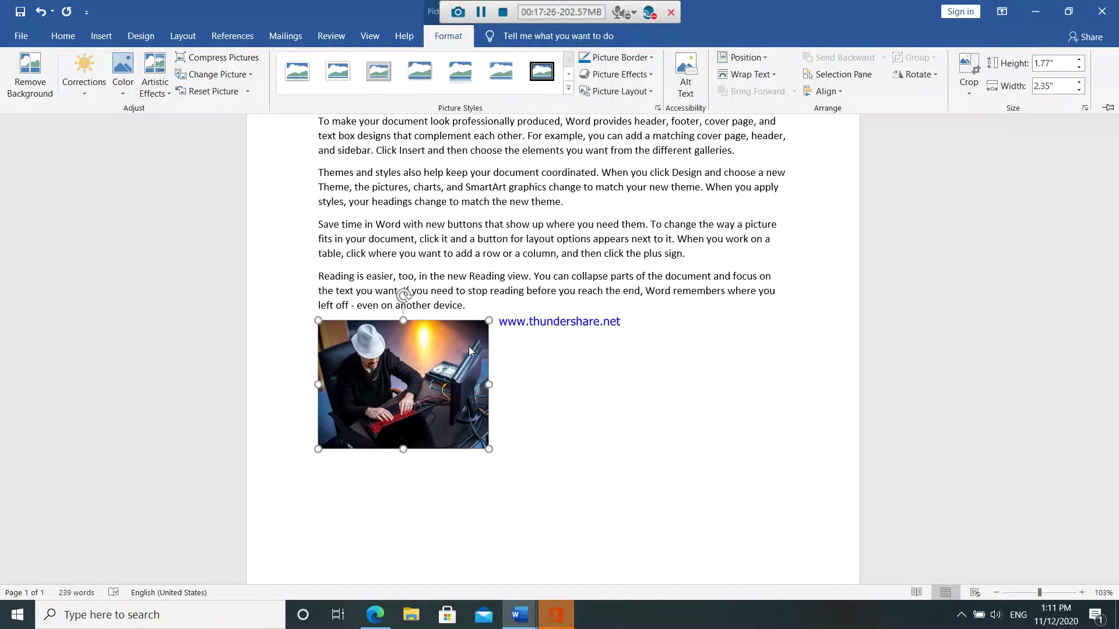
pyautogui.hotkey('ctrl', 'a')
pyautogui.click(578, 375)
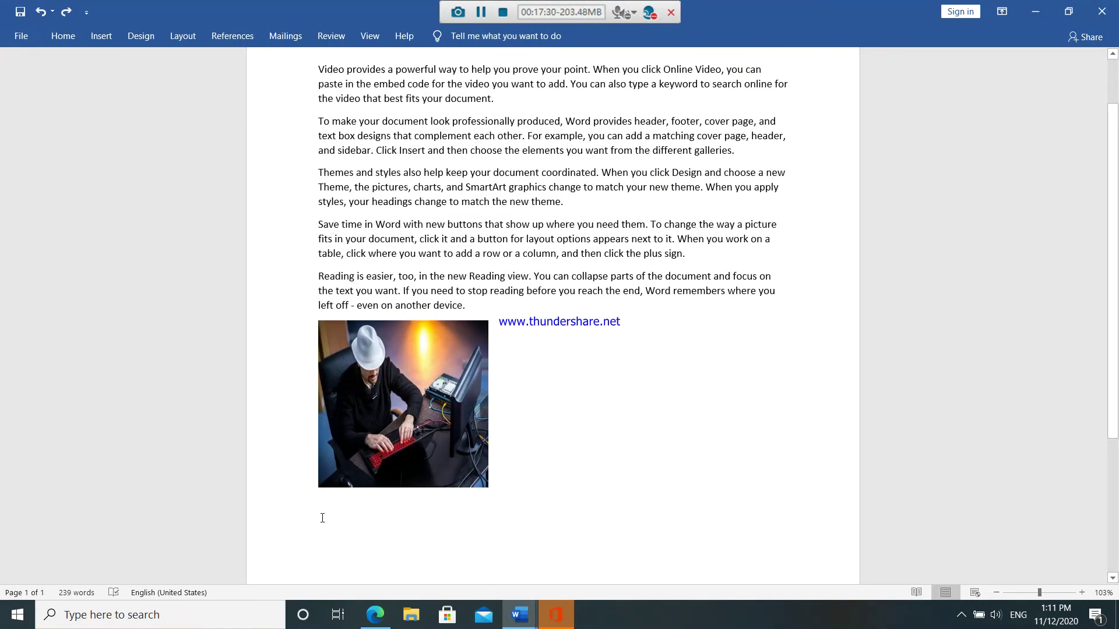
# Generate ten paragraphs of sample text below the photo with =rand(10,10), then return to the top.
pyautogui.write('=r')
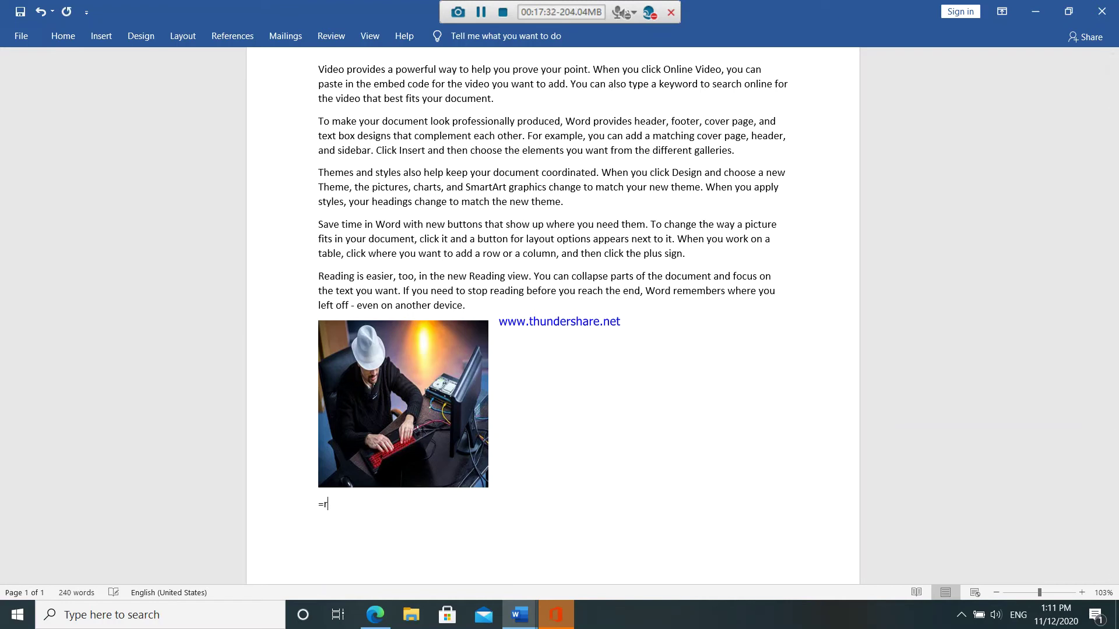
pyautogui.write('and(10,10')
pyautogui.press('Return')
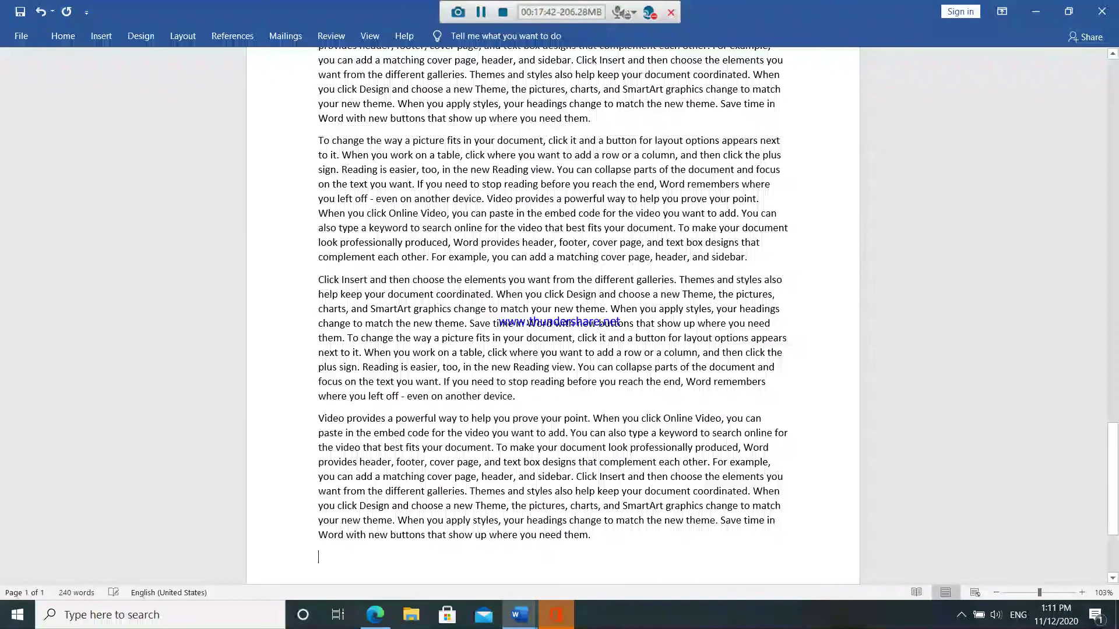
pyautogui.scroll(5, 316, 506)
pyautogui.scroll(5, 344, 461)
pyautogui.scroll(5, 379, 408)
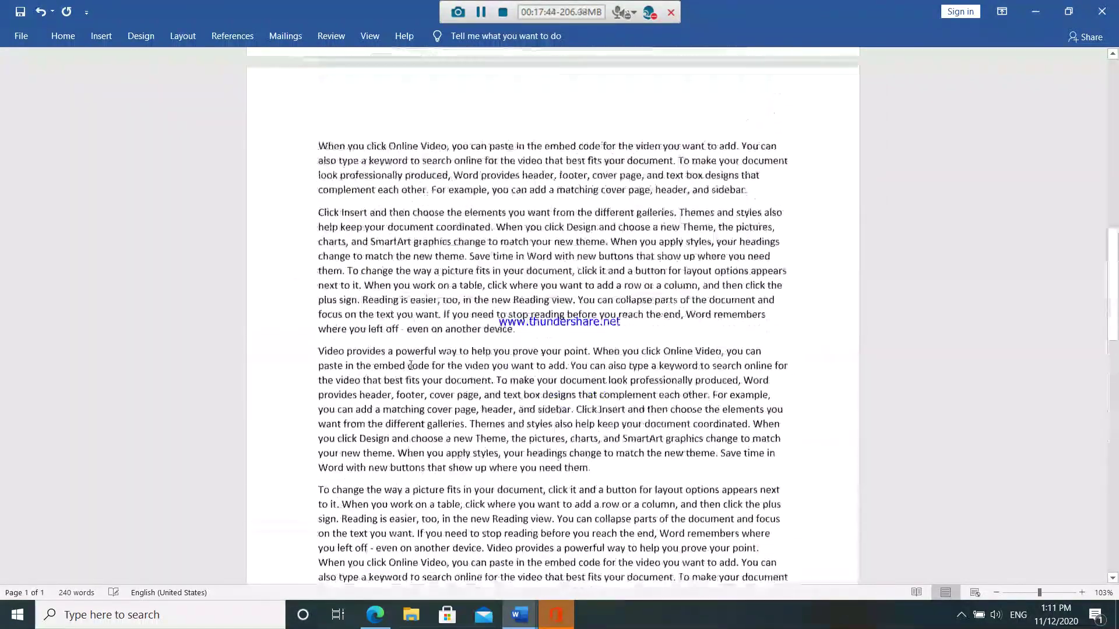
pyautogui.scroll(5, 411, 358)
pyautogui.scroll(5, 412, 358)
pyautogui.scroll(2, 530, 366)
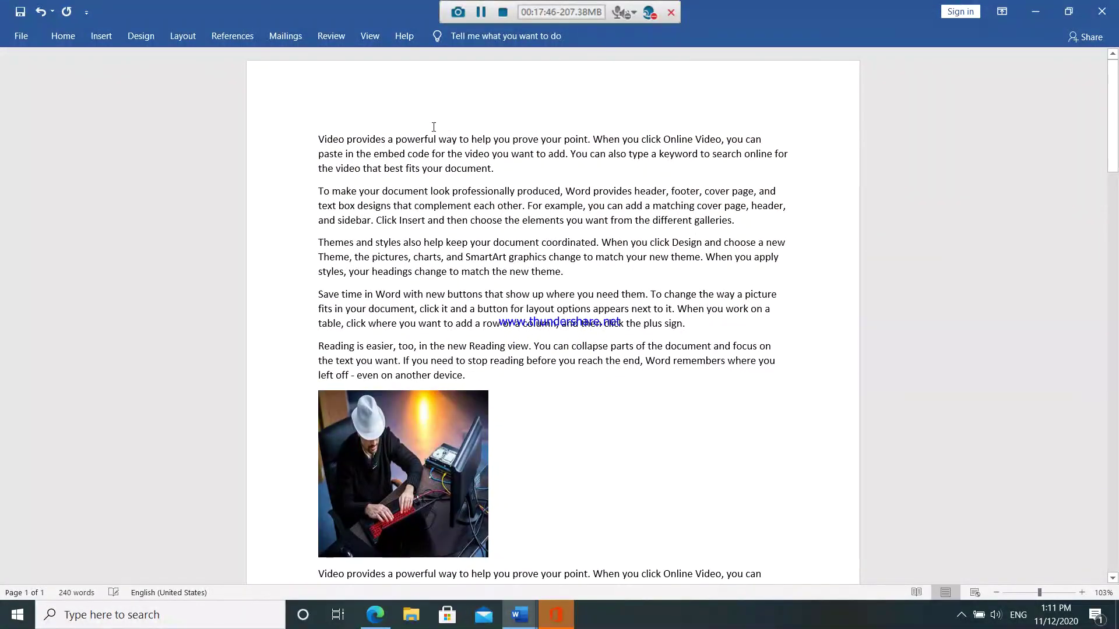
# Position the photo at bottom center with square text wrapping.
pyautogui.click(403, 428)
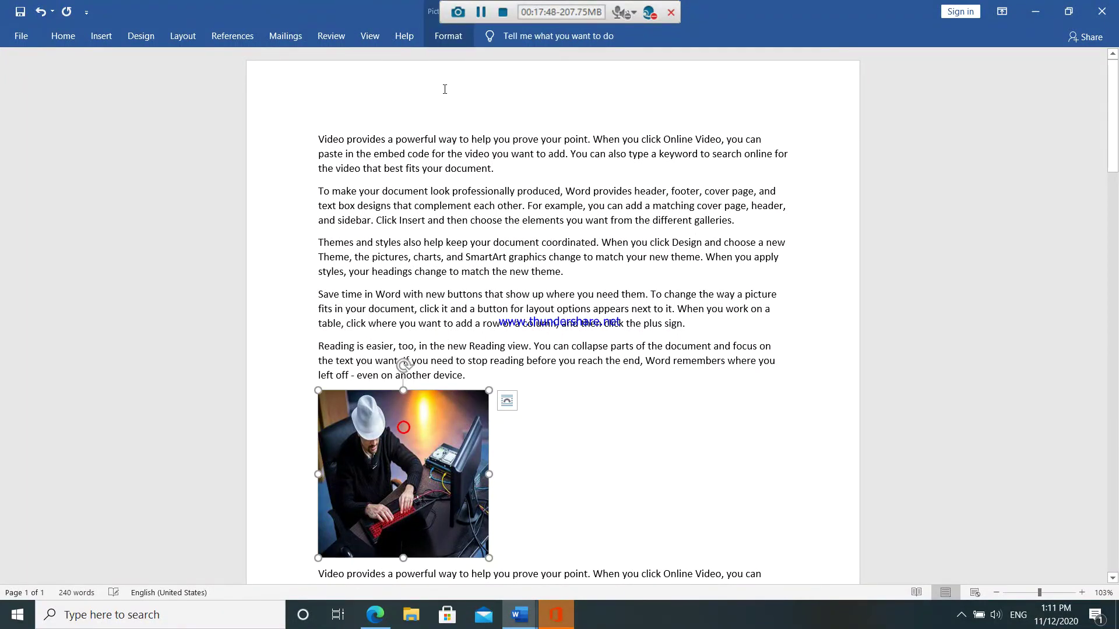
pyautogui.click(448, 36)
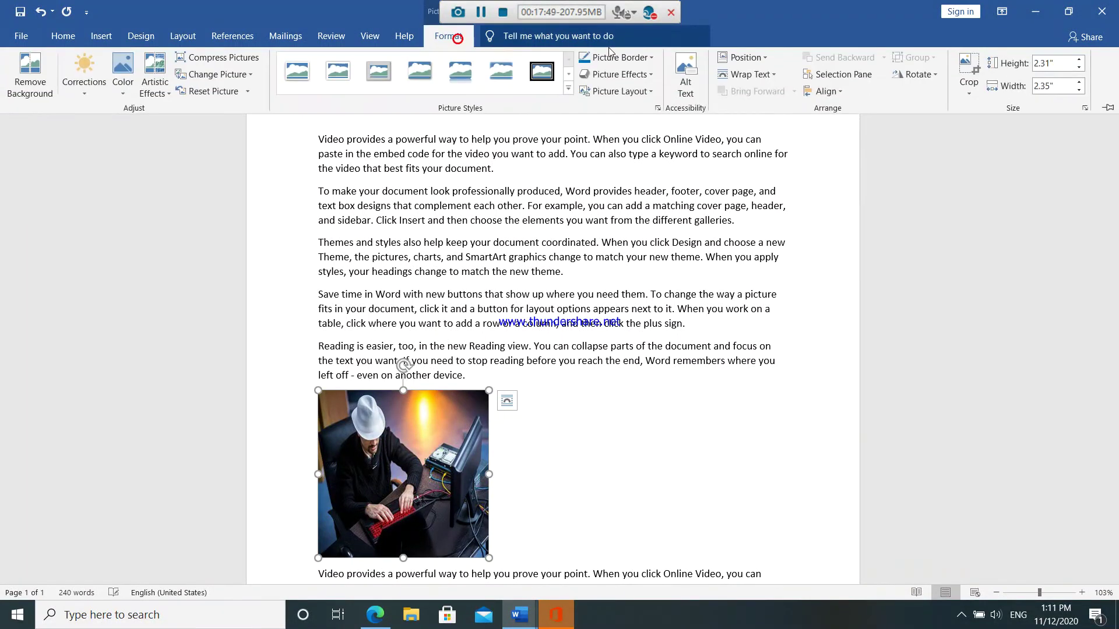
pyautogui.click(772, 56)
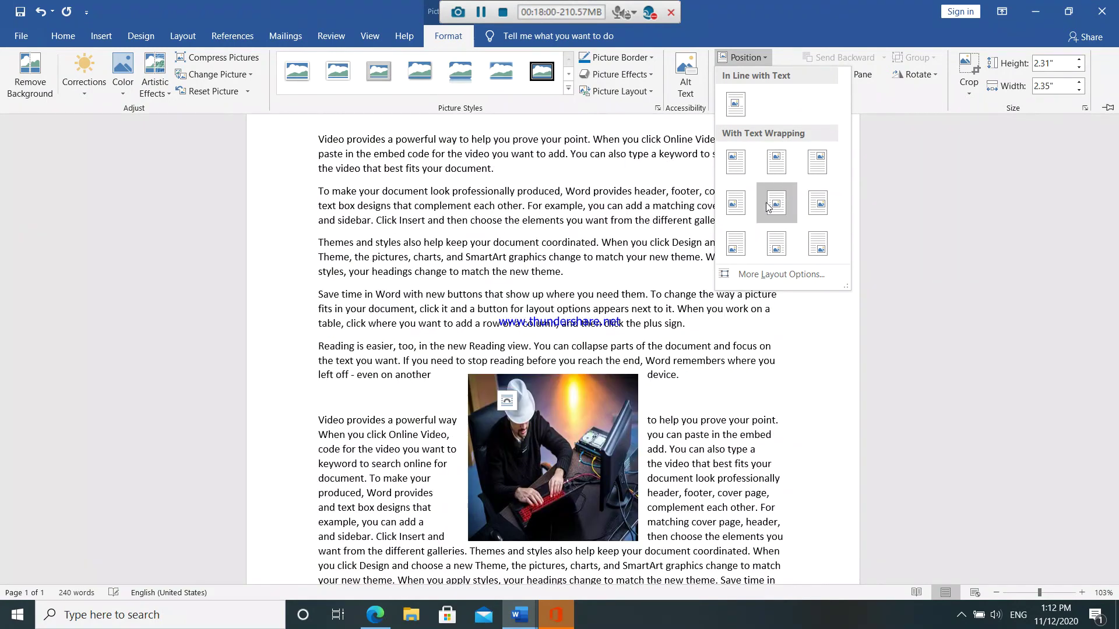
pyautogui.click(776, 245)
pyautogui.scroll(-2, 699, 303)
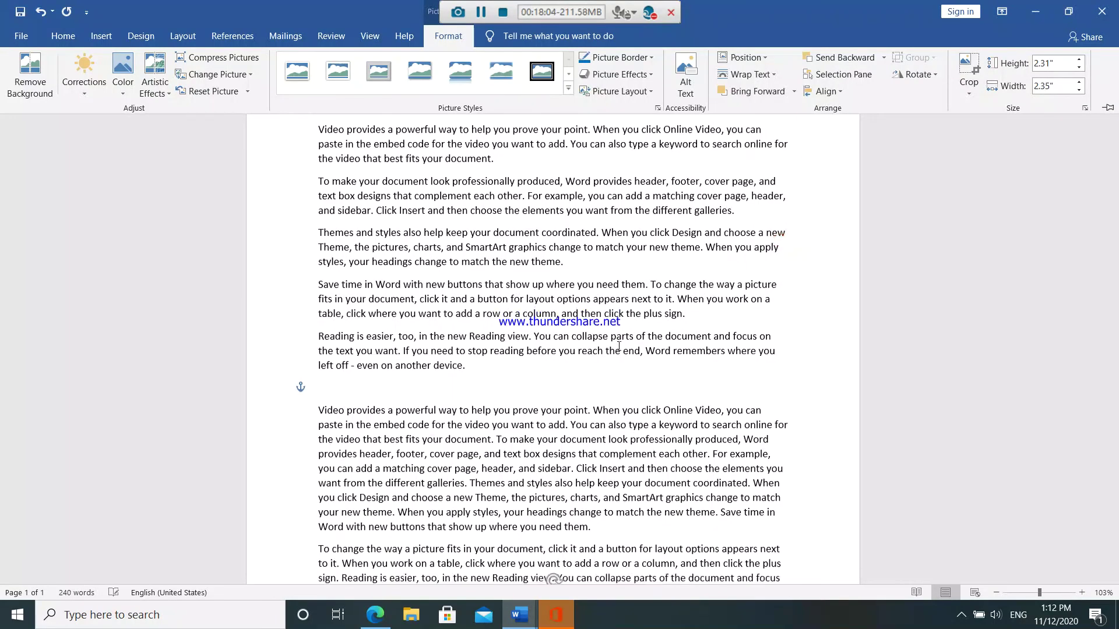
pyautogui.scroll(2, 619, 327)
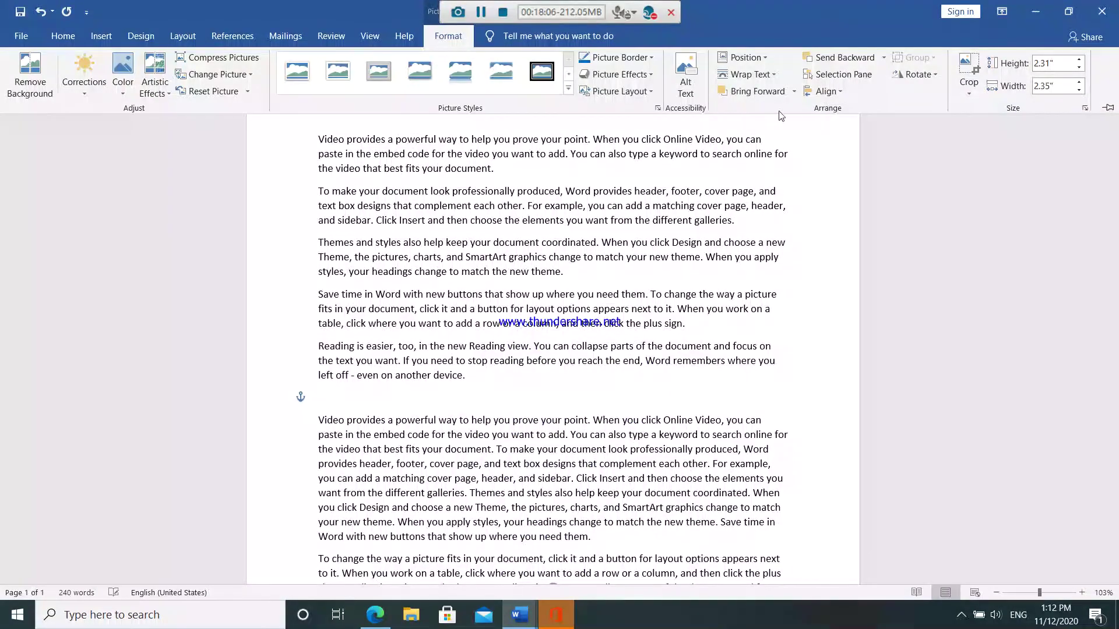
# Move the photo to Middle Center with Square Text Wrapping and collapse the ribbon.
pyautogui.click(766, 57)
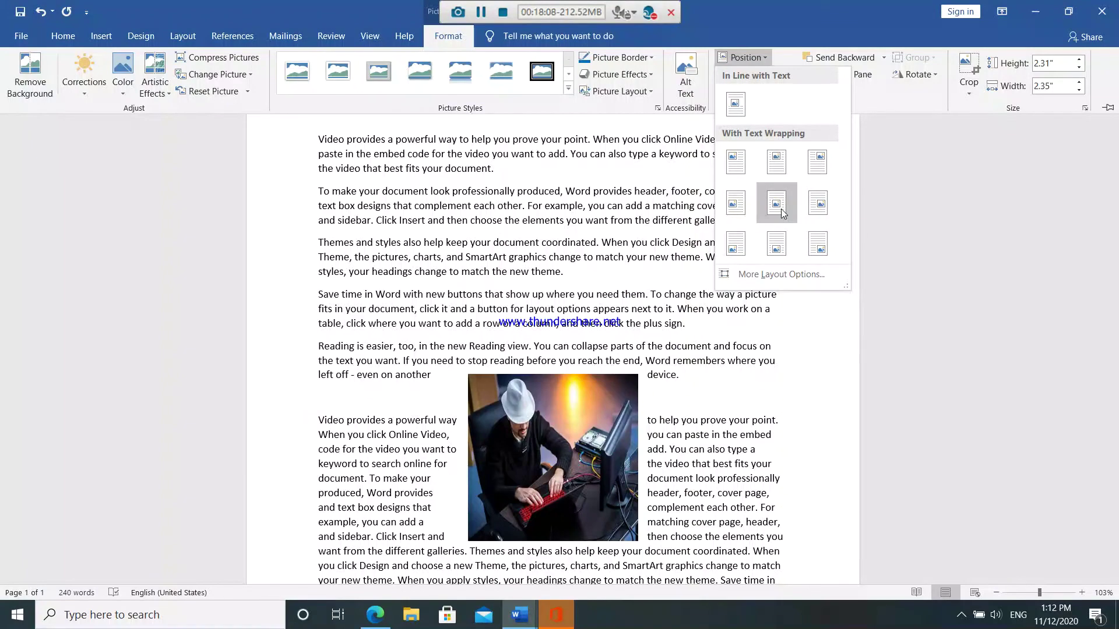
pyautogui.click(776, 203)
pyautogui.scroll(-5, 815, 256)
pyautogui.hotkey('ctrl', 'F1')
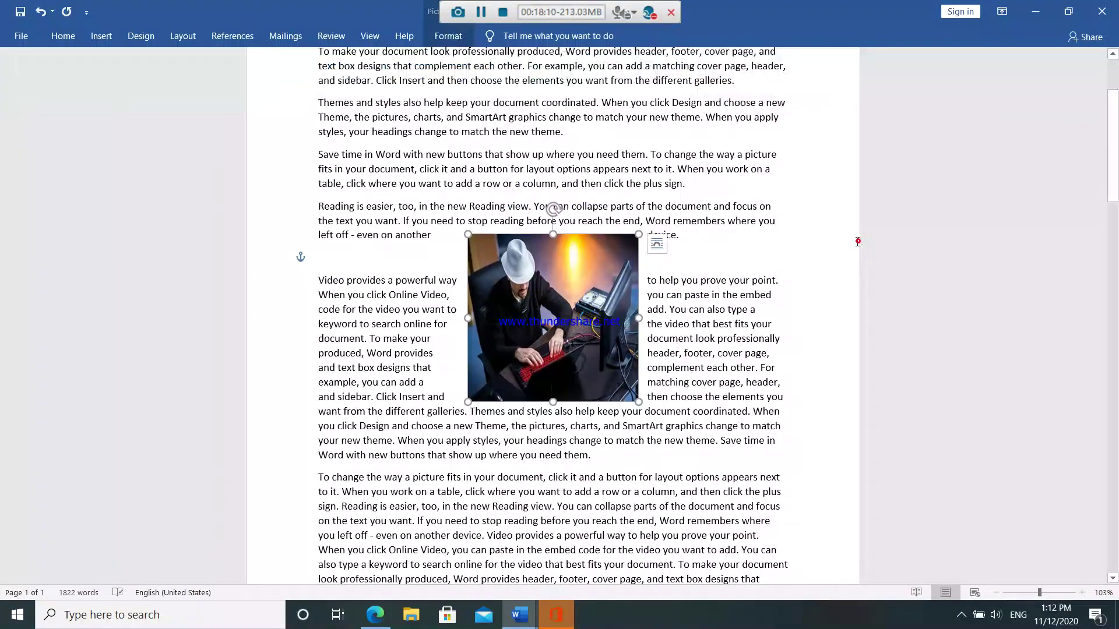
pyautogui.click(448, 35)
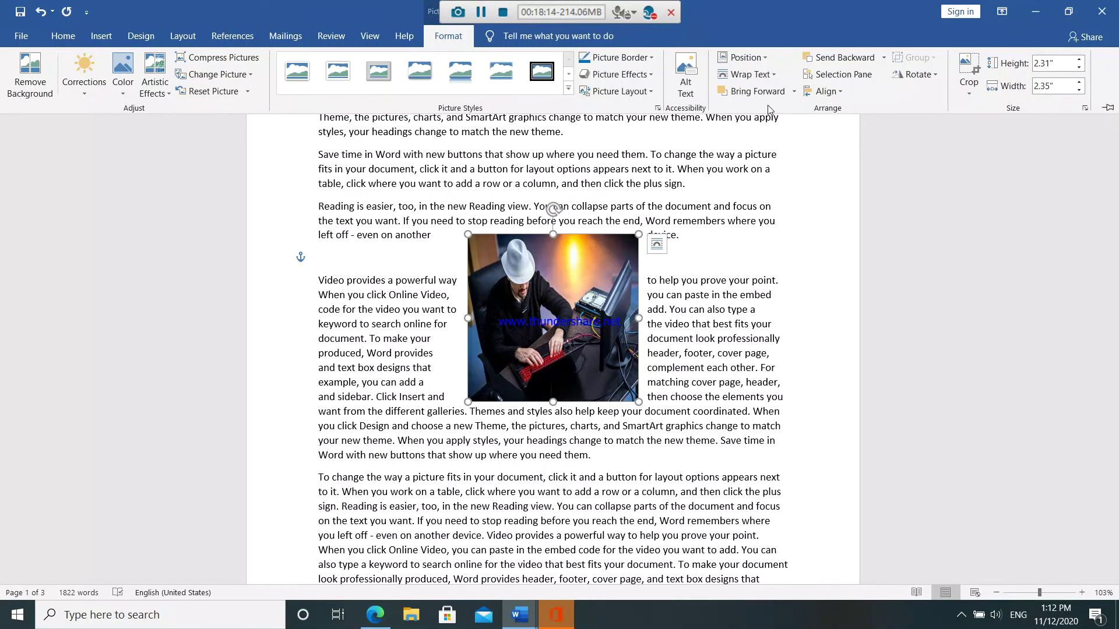
# Give the round photo a soft-edged oval picture style and Tight text wrapping.
pyautogui.click(569, 88)
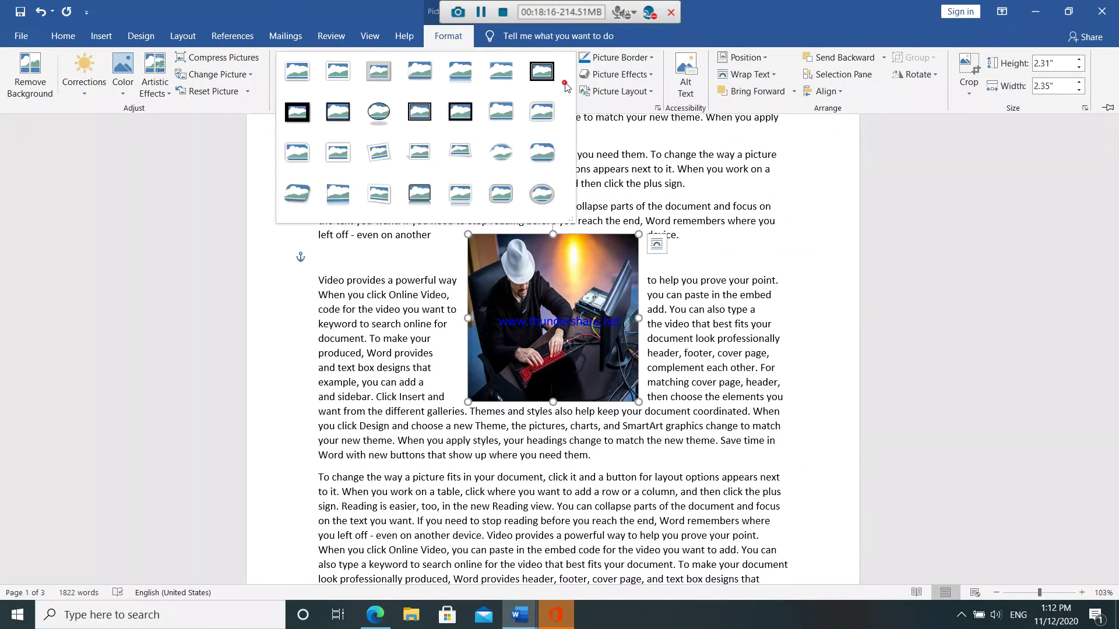
pyautogui.click(504, 168)
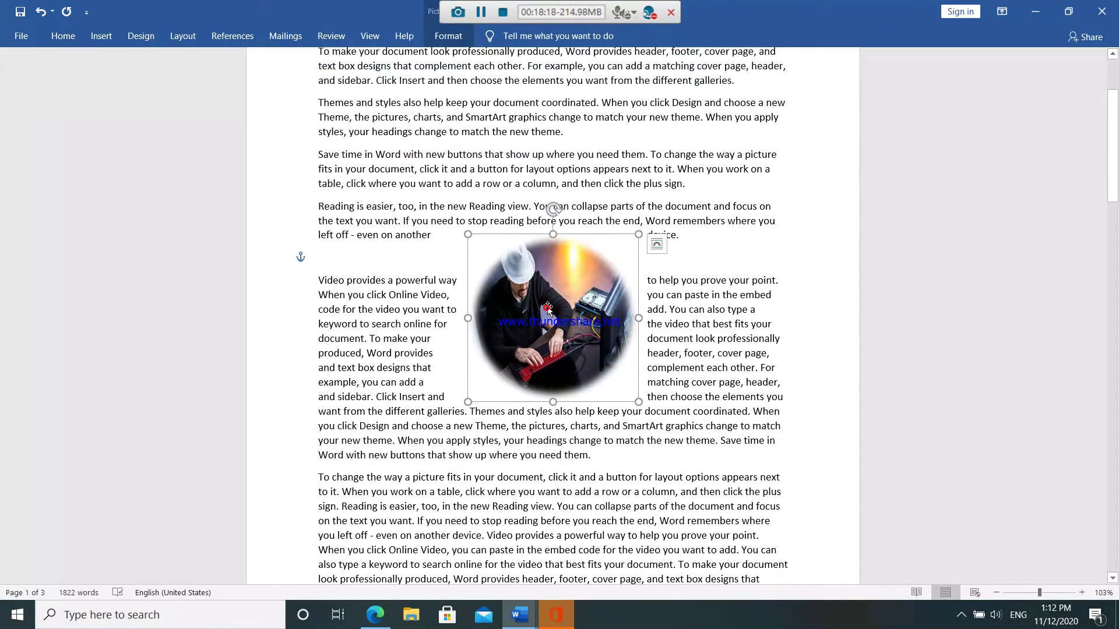
pyautogui.click(451, 36)
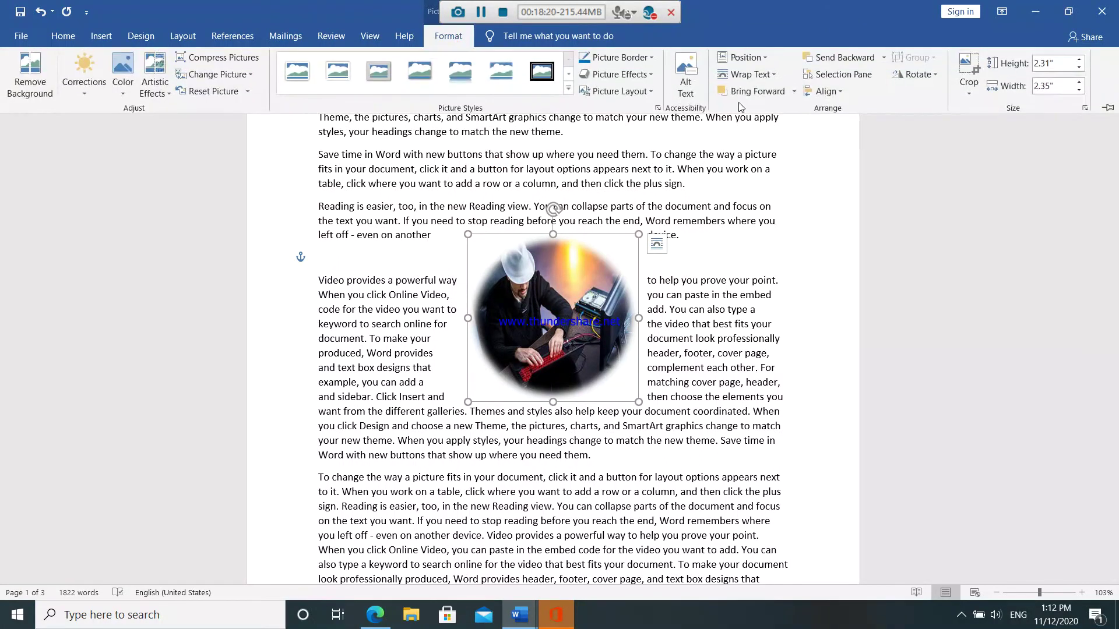
pyautogui.click(771, 76)
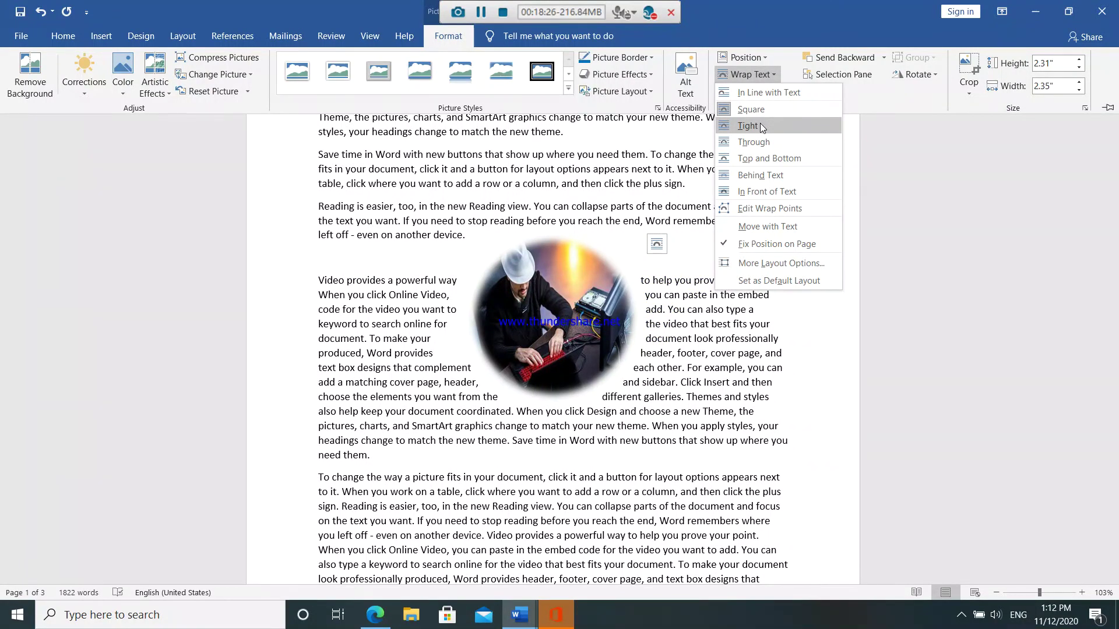
pyautogui.click(760, 124)
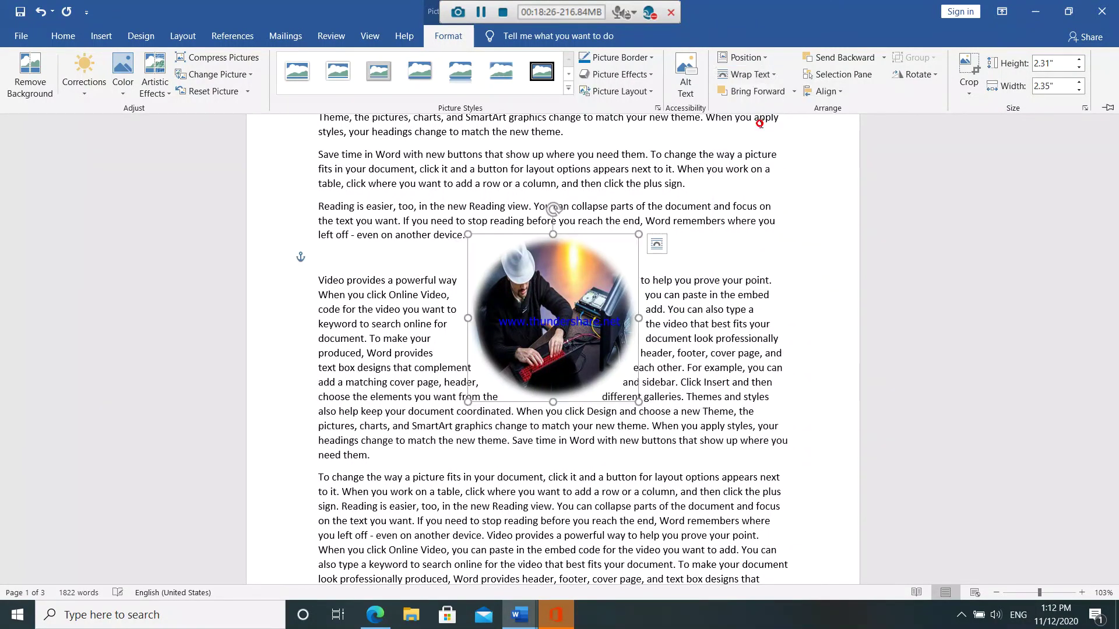
# Try Square wrapping on the photo, then set it Behind Text.
pyautogui.click(772, 75)
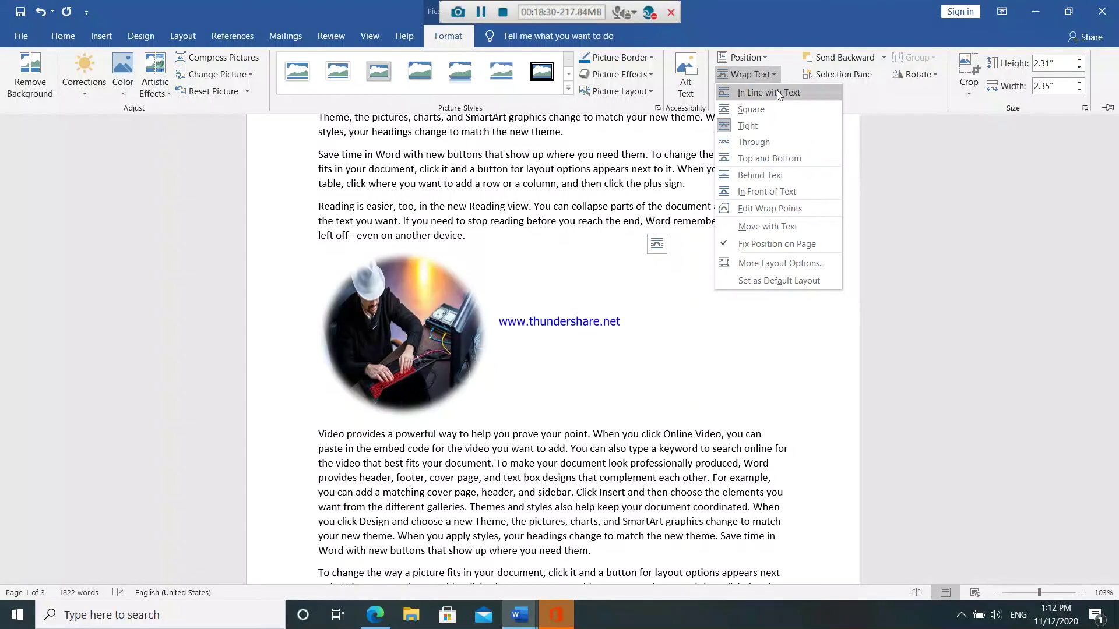
pyautogui.click(773, 103)
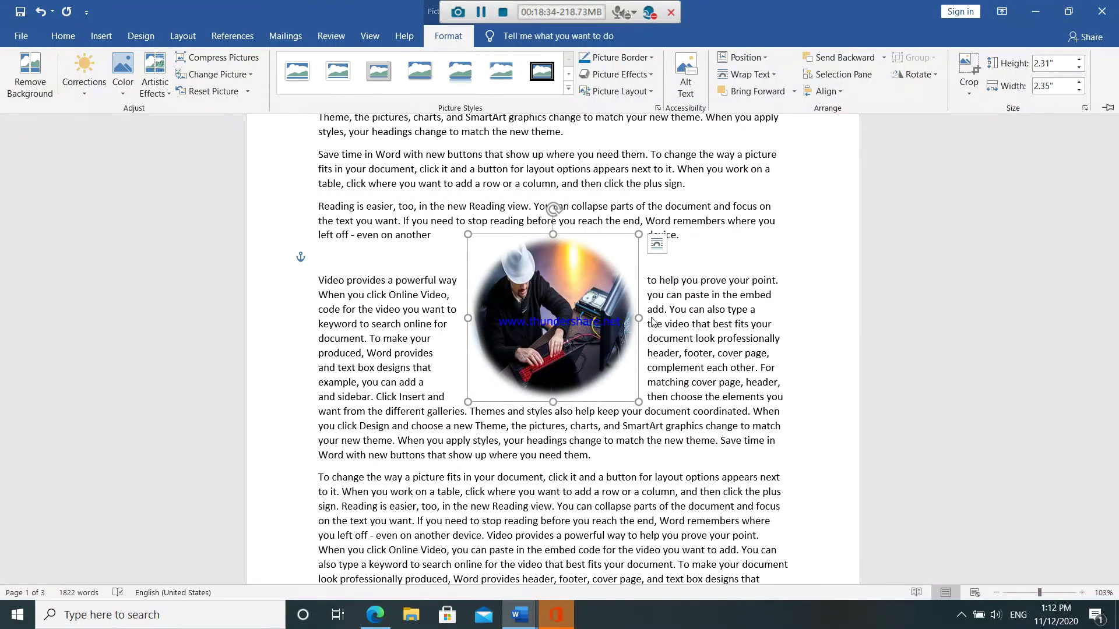
pyautogui.click(775, 75)
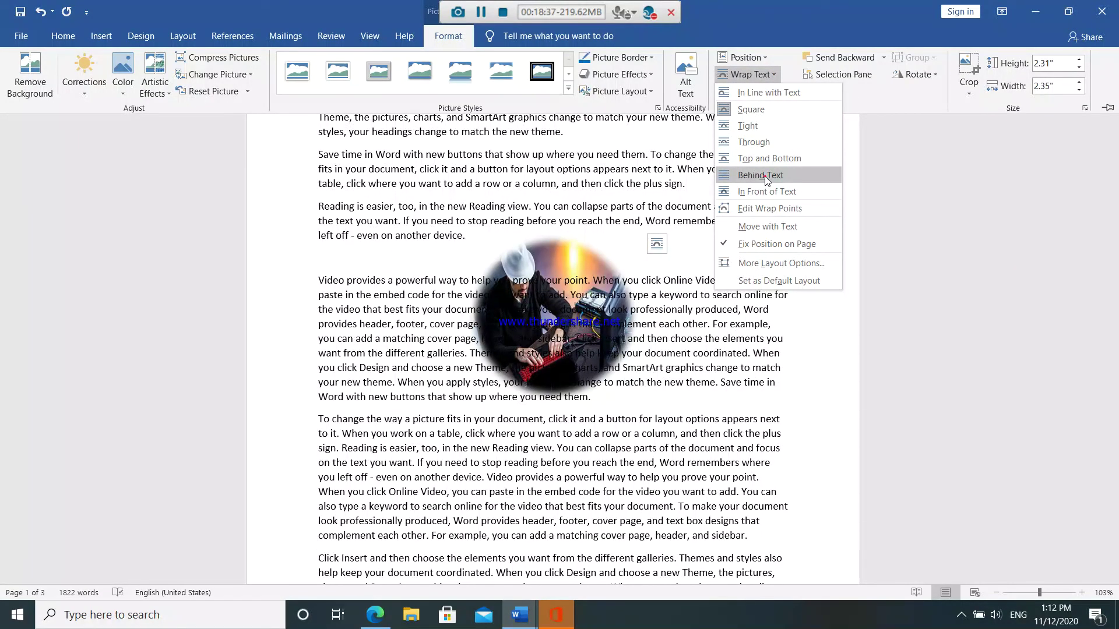
pyautogui.click(764, 175)
pyautogui.hotkey('ctrl', 'F1')
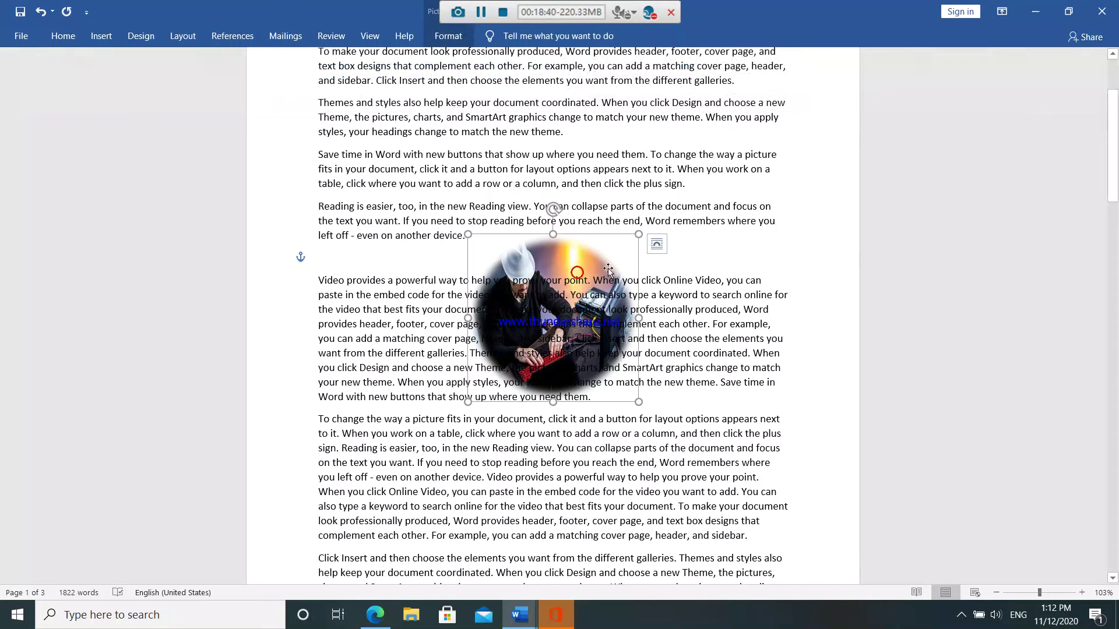
pyautogui.click(698, 250)
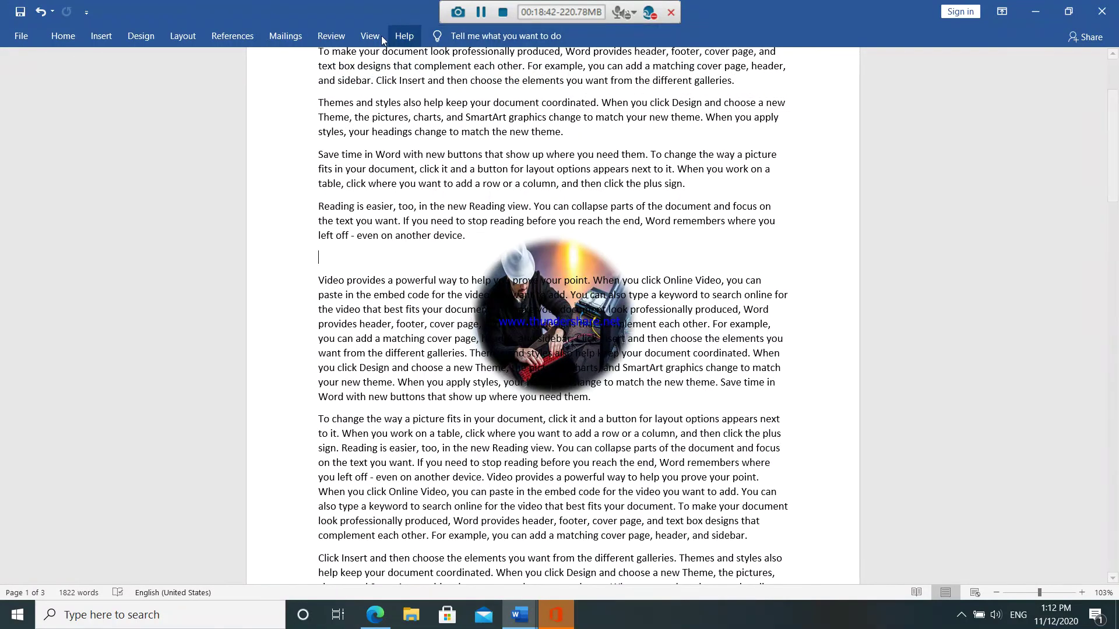
# Set the round photo to Top and Bottom wrapping, then to Square wrapping.
pyautogui.click(565, 264)
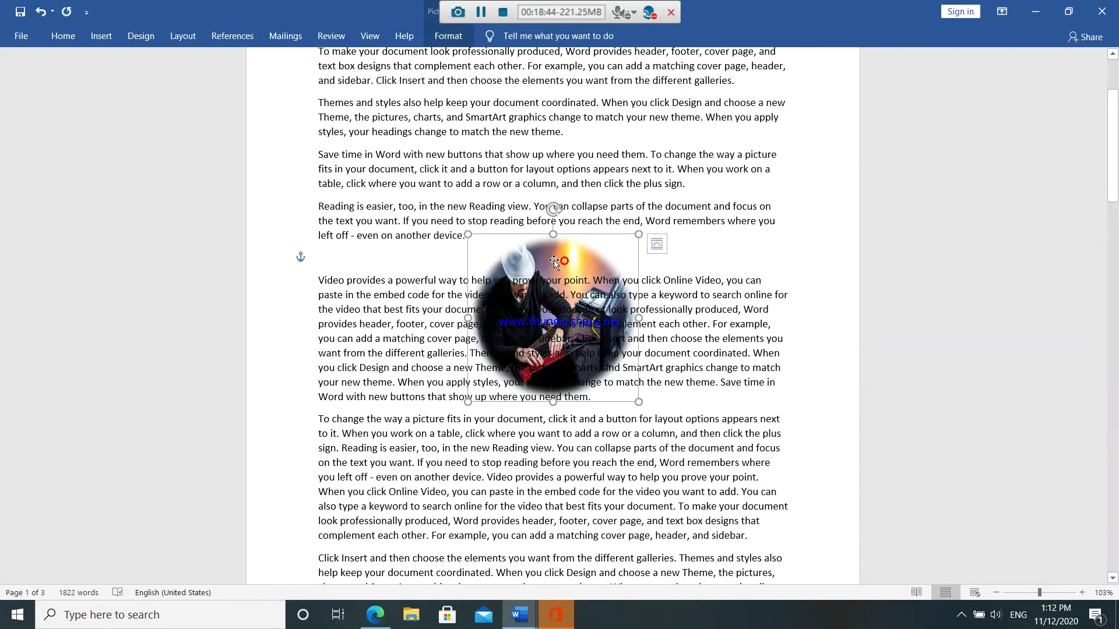
pyautogui.click(448, 36)
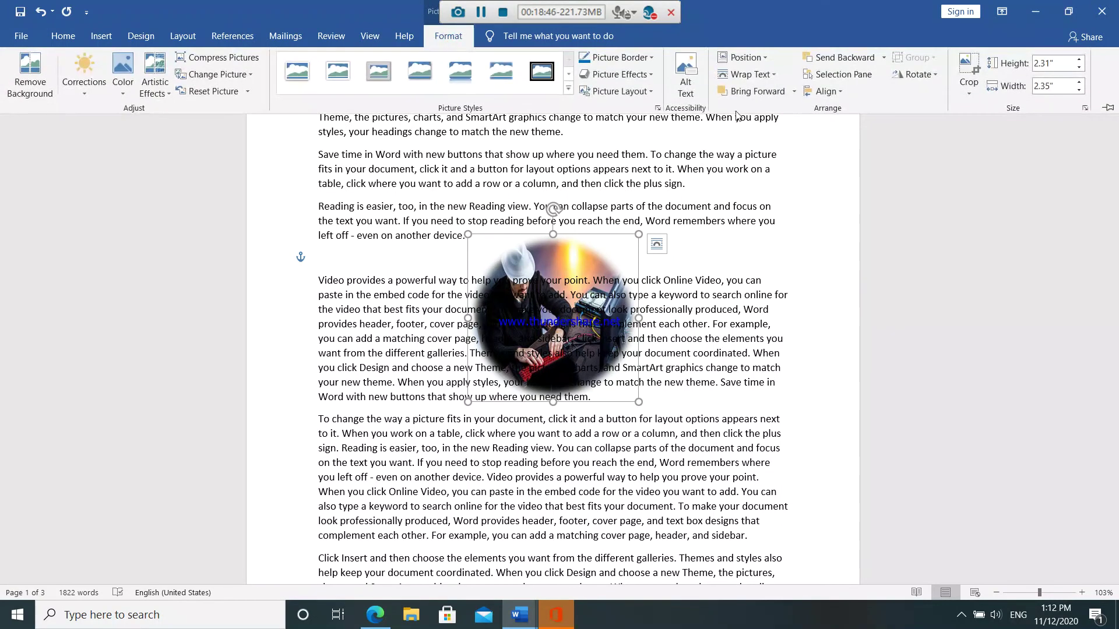
pyautogui.click(773, 74)
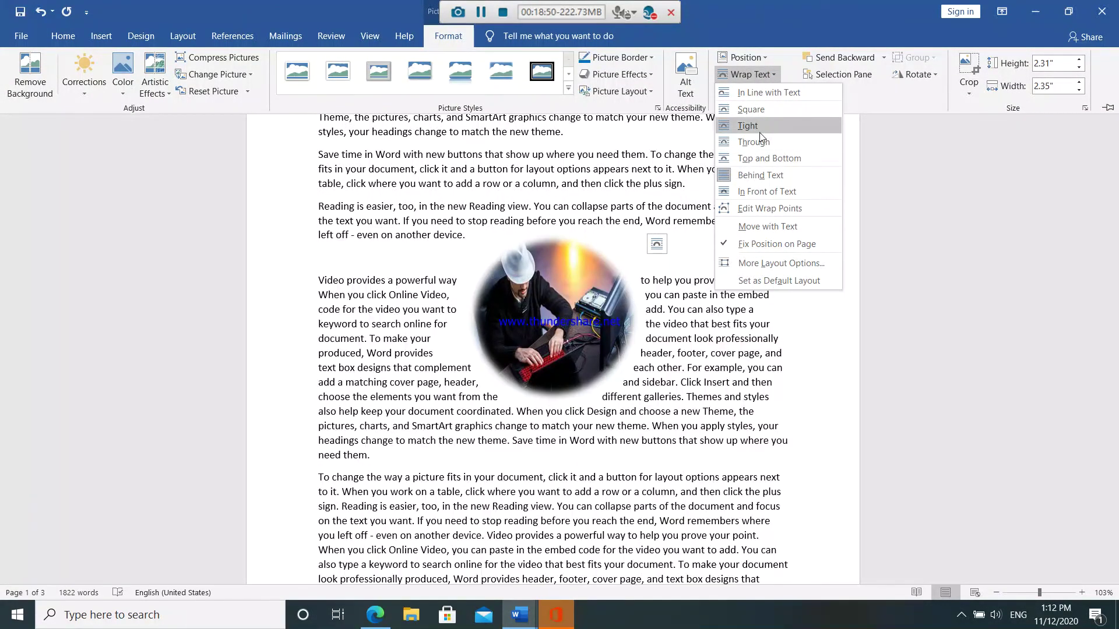
pyautogui.click(775, 159)
pyautogui.click(677, 315)
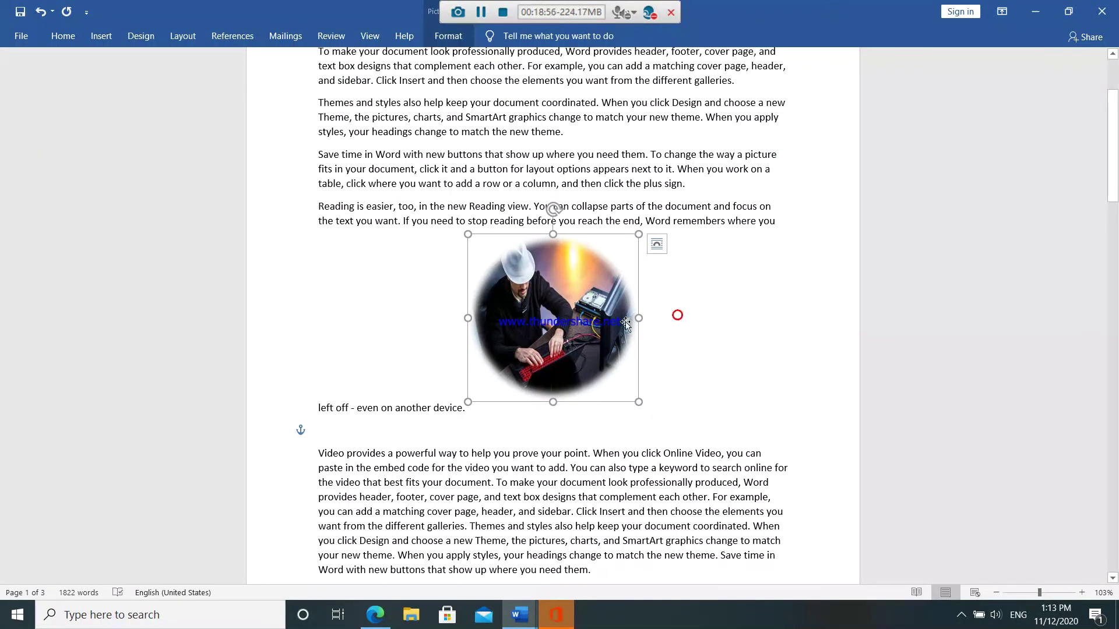
pyautogui.click(452, 36)
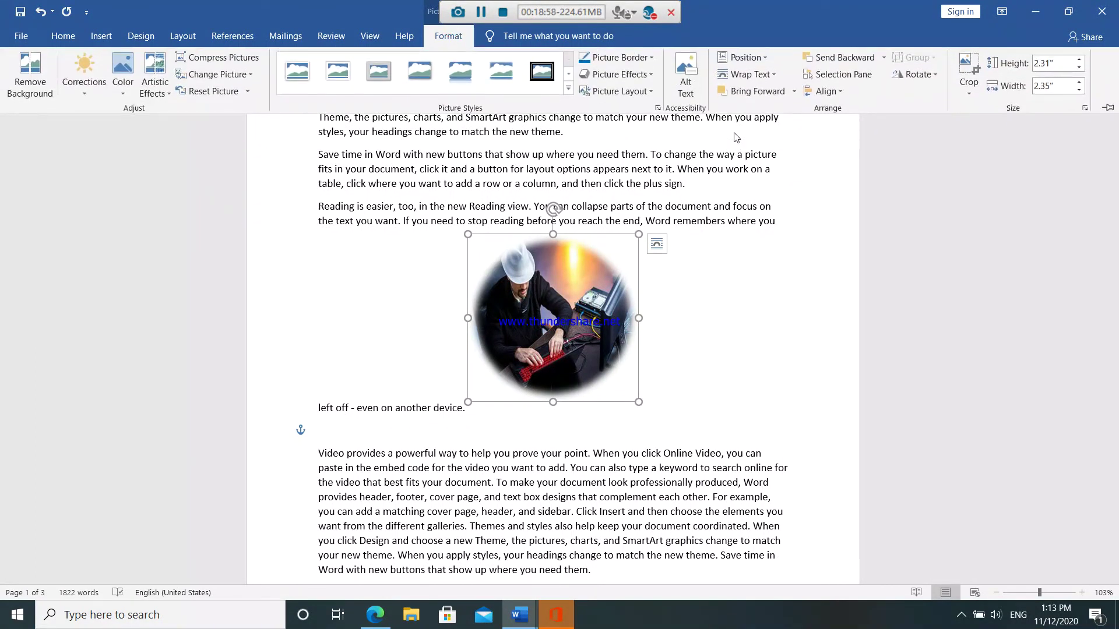
pyautogui.click(750, 74)
pyautogui.click(757, 115)
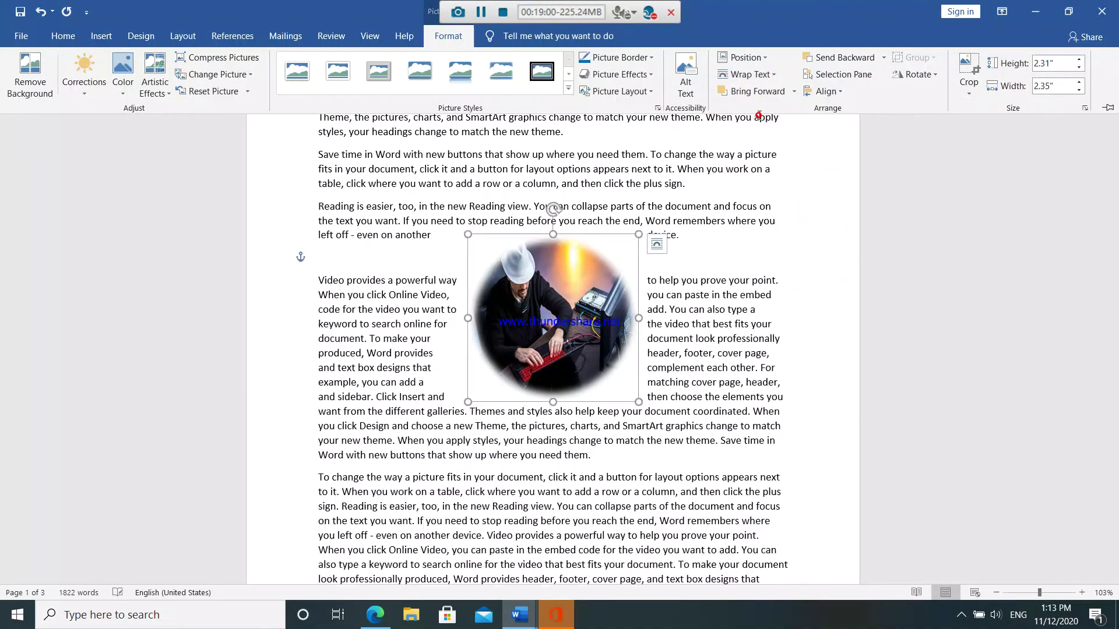
pyautogui.click(802, 239)
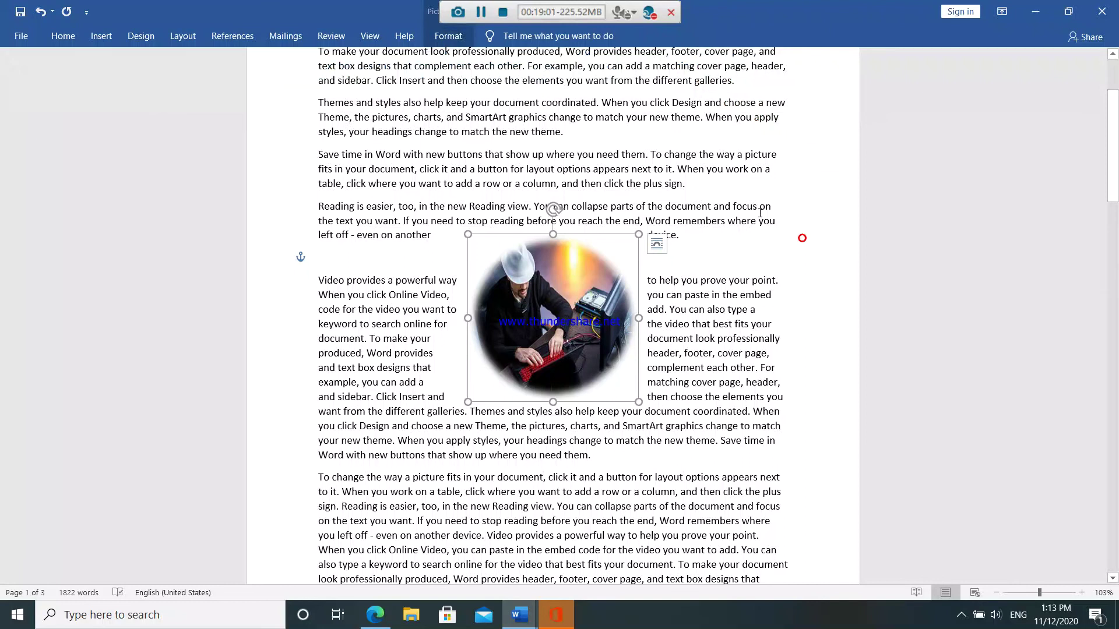
# Bring the round photo forward one layer in the stacking order.
pyautogui.click(448, 37)
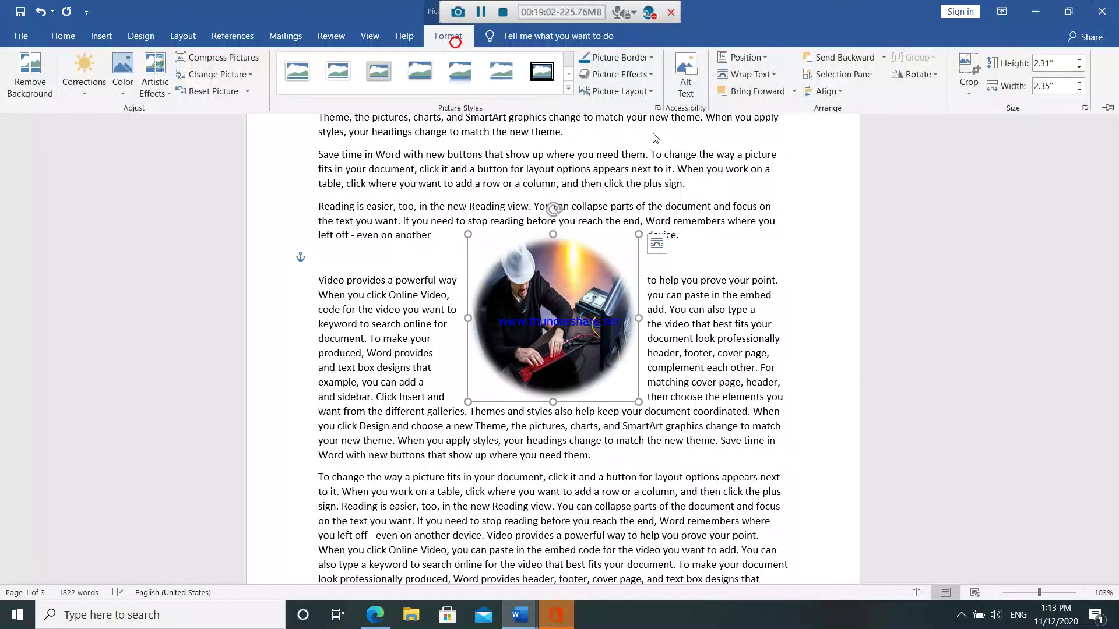
pyautogui.click(793, 91)
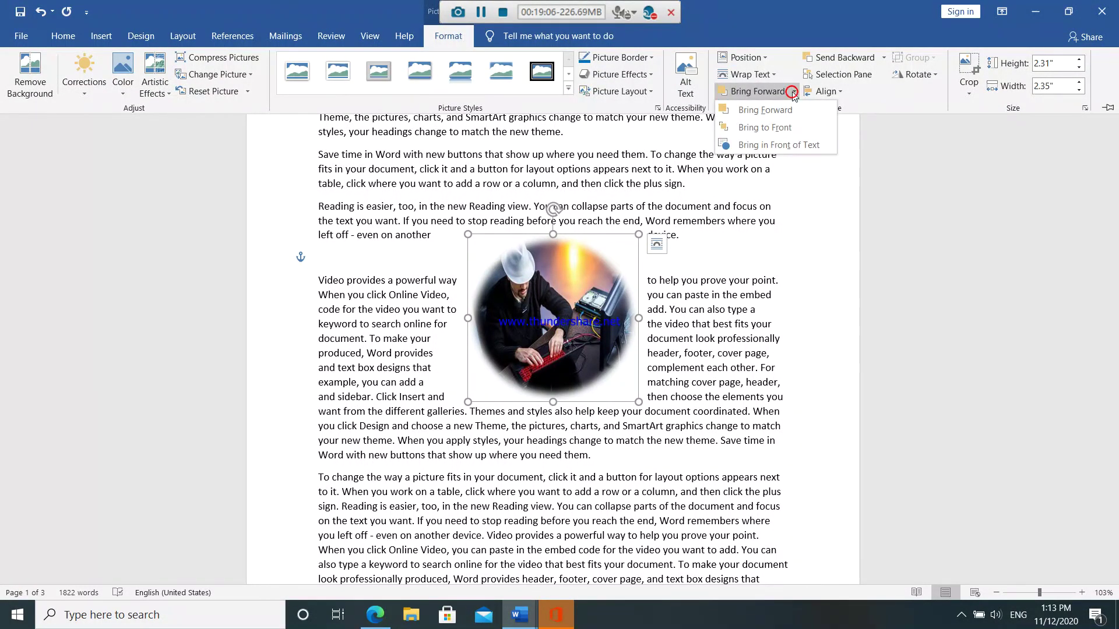
pyautogui.click(758, 109)
pyautogui.click(597, 299)
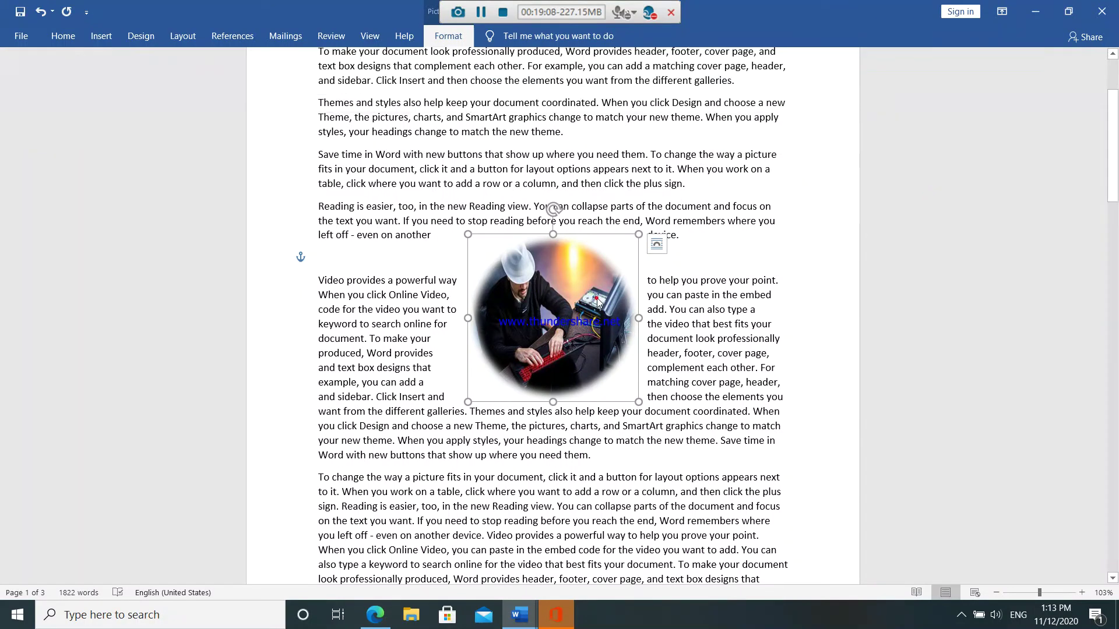
# Insert the 'wifi password' screenshot from this device.
pyautogui.click(101, 35)
pyautogui.click(146, 76)
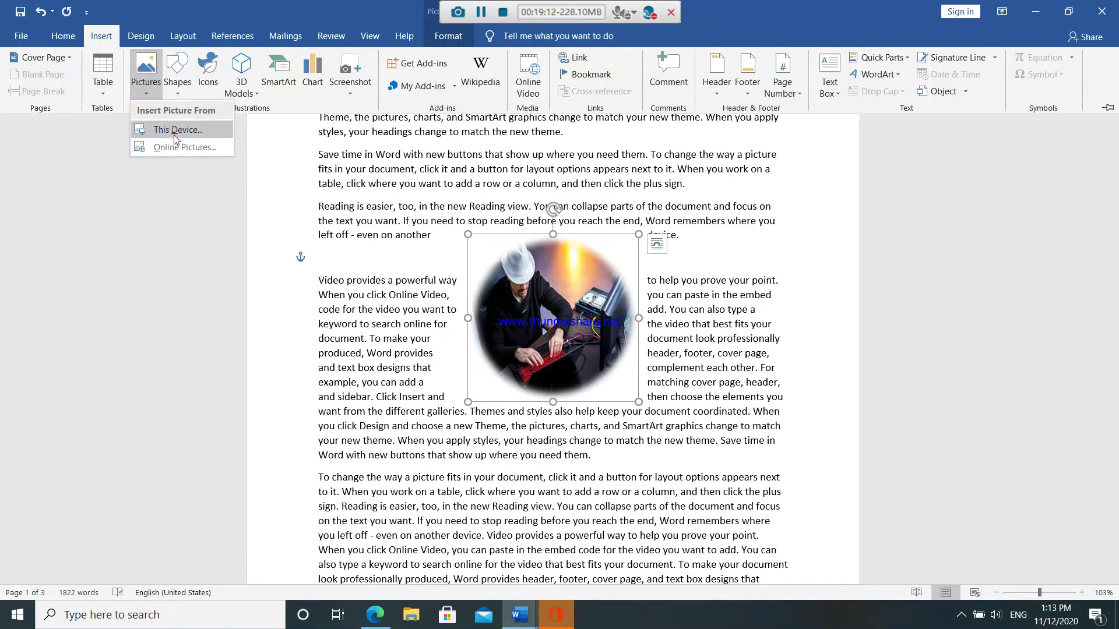
pyautogui.click(169, 123)
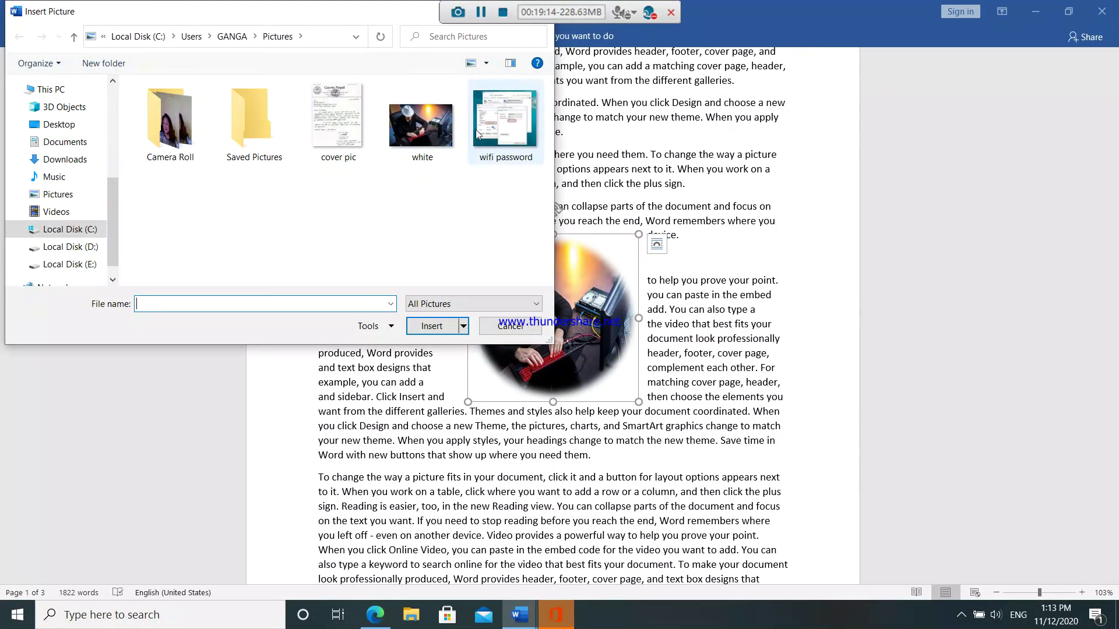
pyautogui.click(477, 128)
pyautogui.click(443, 327)
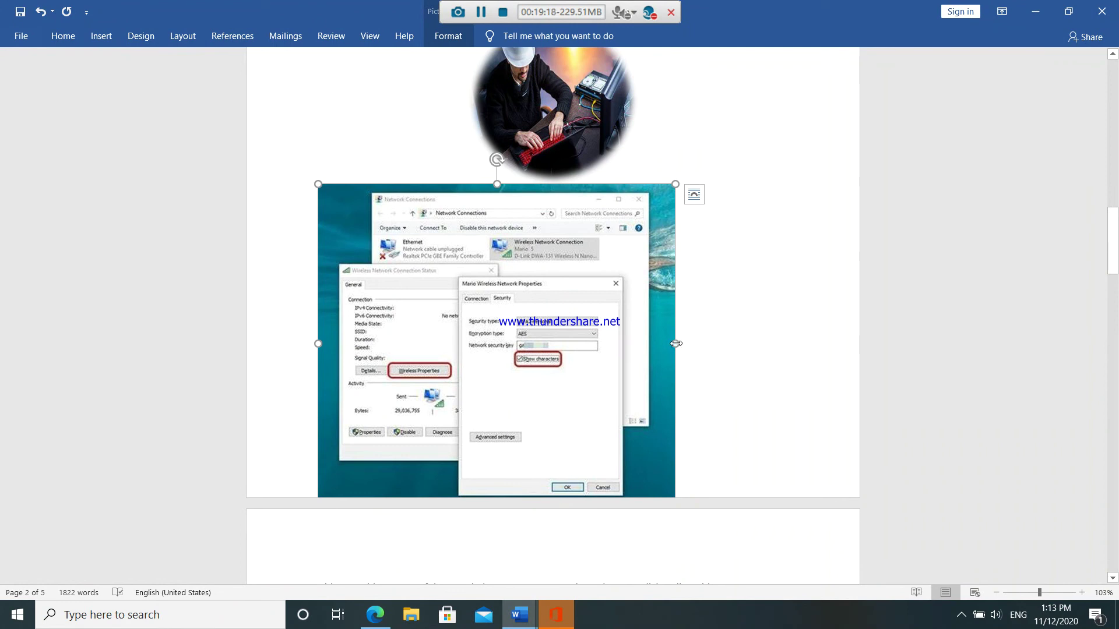
# Shrink the screenshot to about half the text width by dragging its edges and corner.
pyautogui.moveTo(676, 343); pyautogui.dragTo(553, 344)
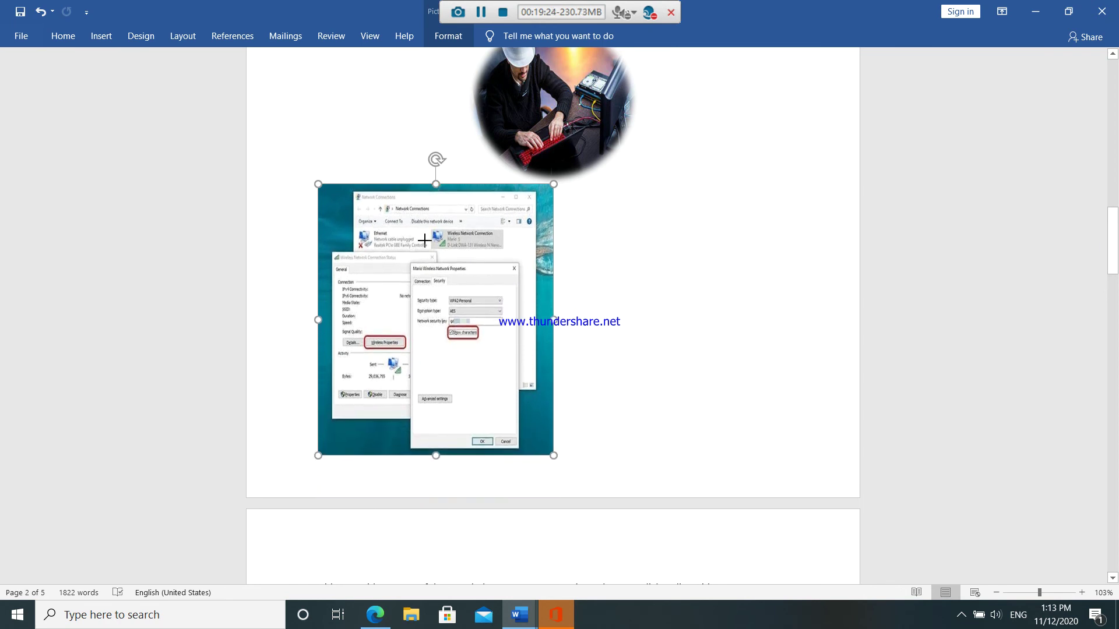
pyautogui.moveTo(436, 187); pyautogui.dragTo(437, 157)
pyautogui.hotkey('ctrl', 'z')
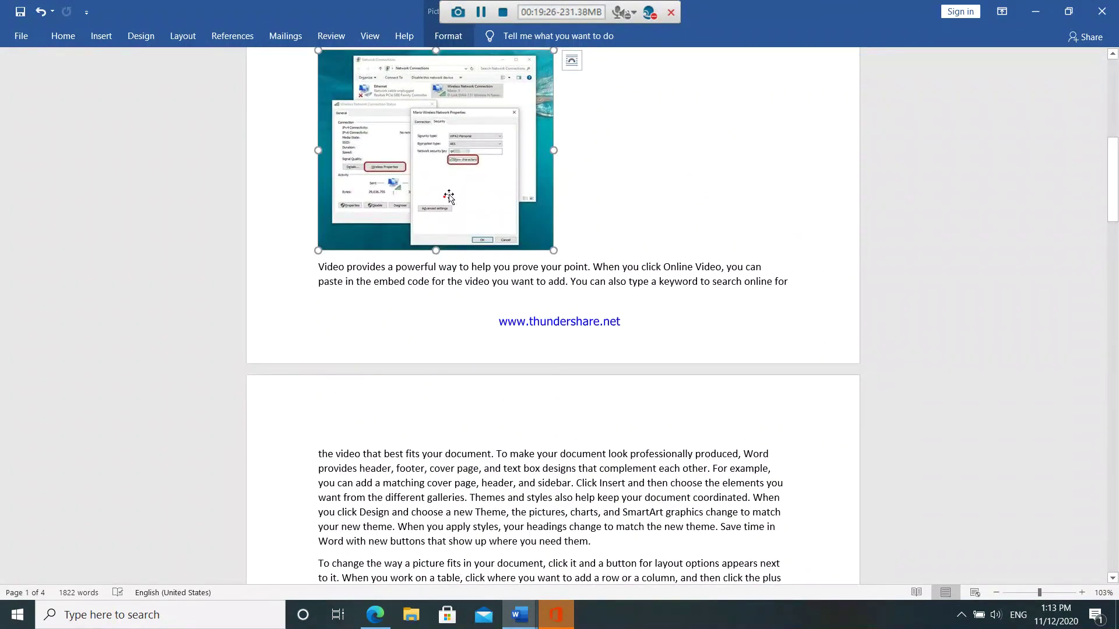
pyautogui.scroll(3, 629, 169)
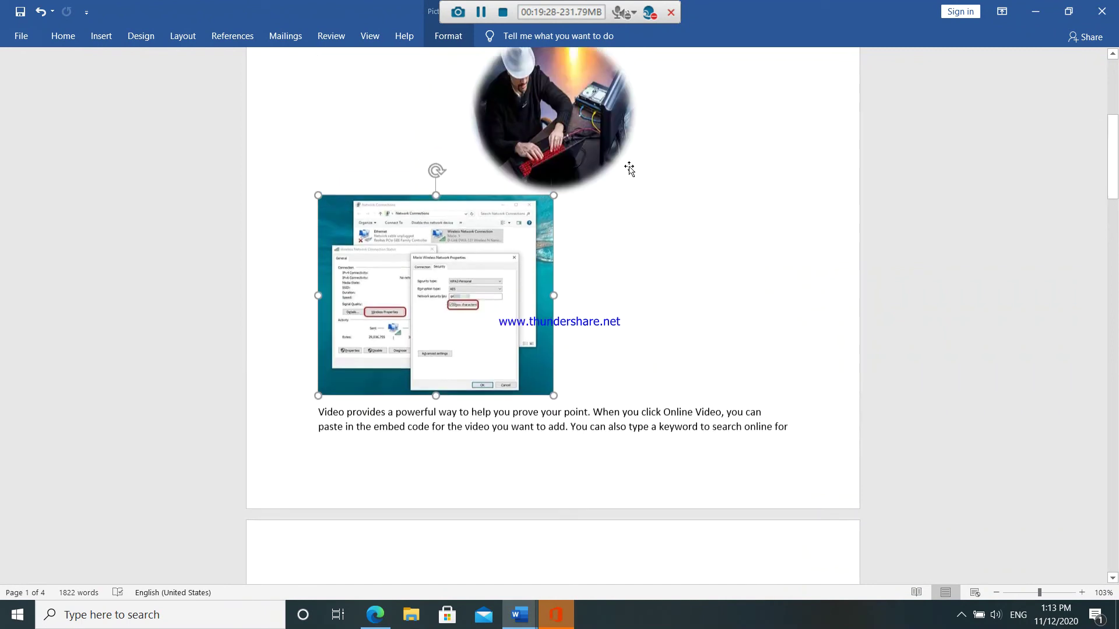
pyautogui.scroll(1, 629, 169)
pyautogui.click(543, 180)
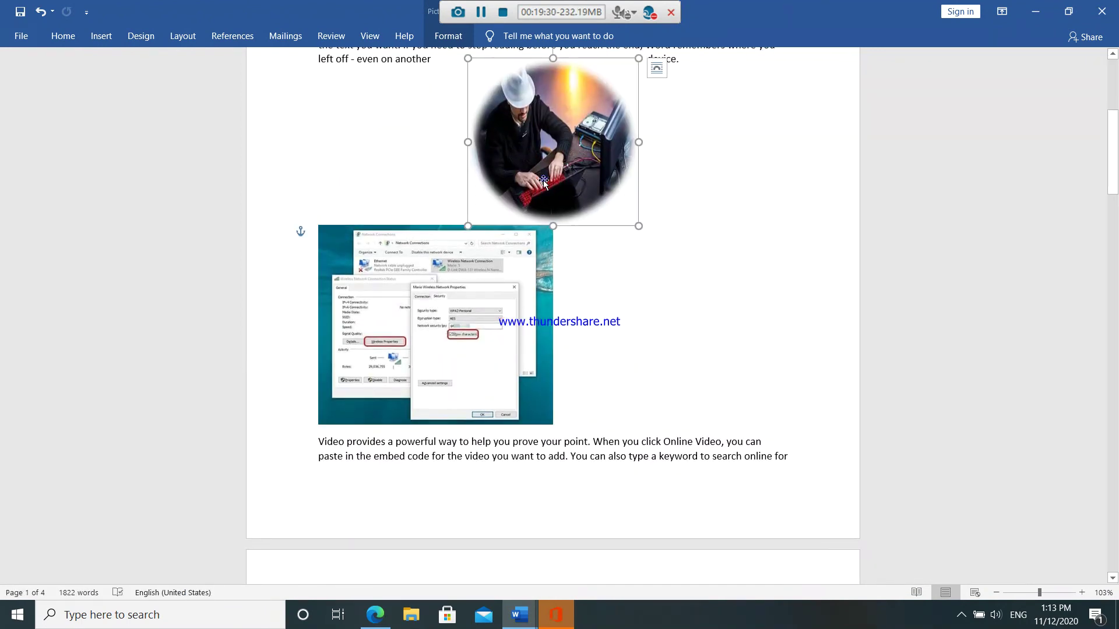
pyautogui.click(478, 265)
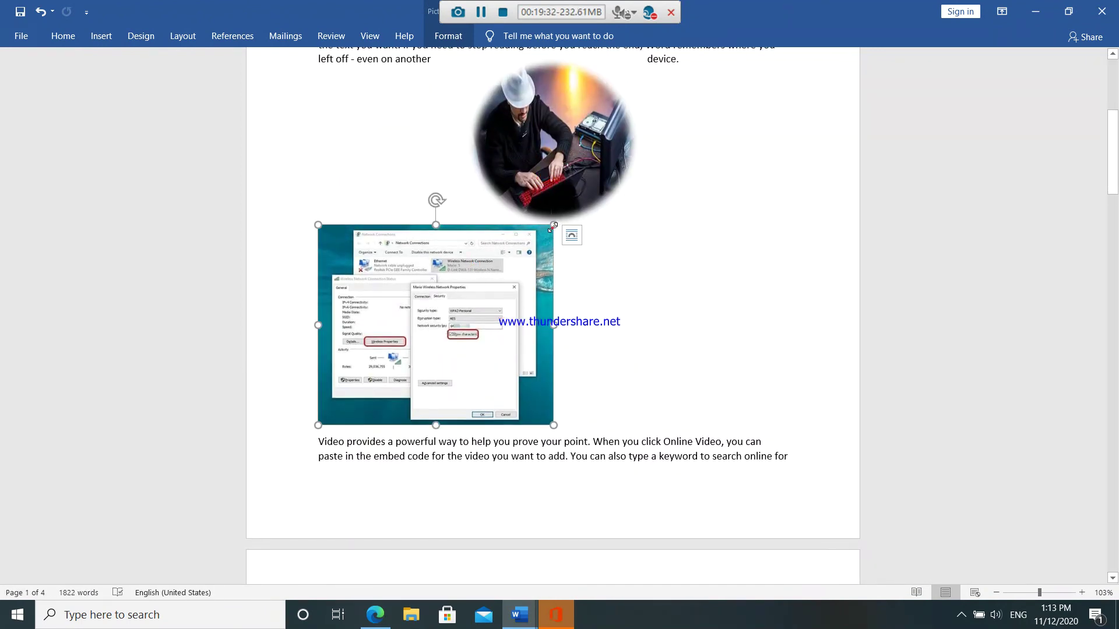
pyautogui.moveTo(553, 226)
pyautogui.mouseDown()
pyautogui.moveTo(531, 245)
pyautogui.moveTo(557, 239)
pyautogui.moveTo(554, 221)
pyautogui.mouseUp()
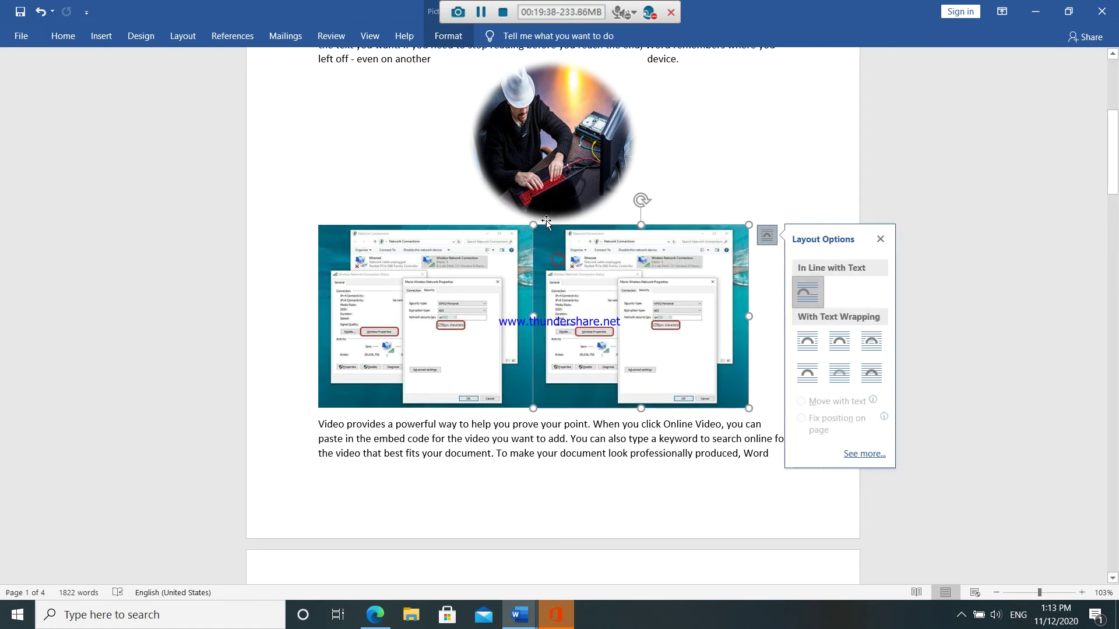
# Cut the stray duplicate screenshot, keeping the remaining one selected.
pyautogui.rightClick(553, 252)
pyautogui.click(577, 261)
pyautogui.click(463, 294)
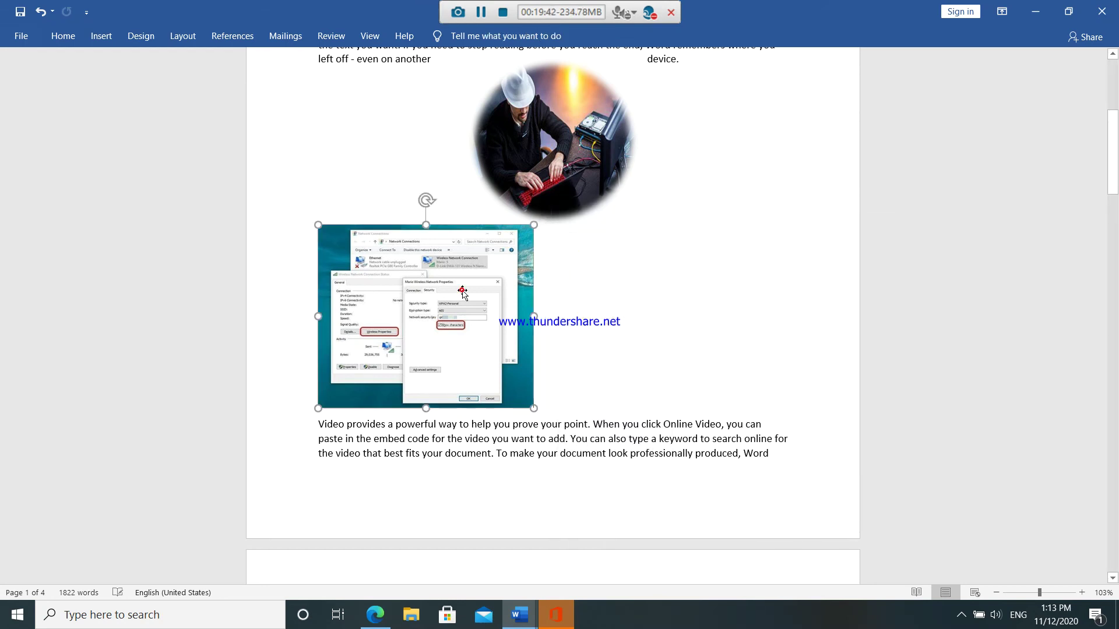
# Ctrl-drag the screenshot to drop a second copy beside the original.
pyautogui.moveTo(464, 294); pyautogui.dragTo(493, 218)
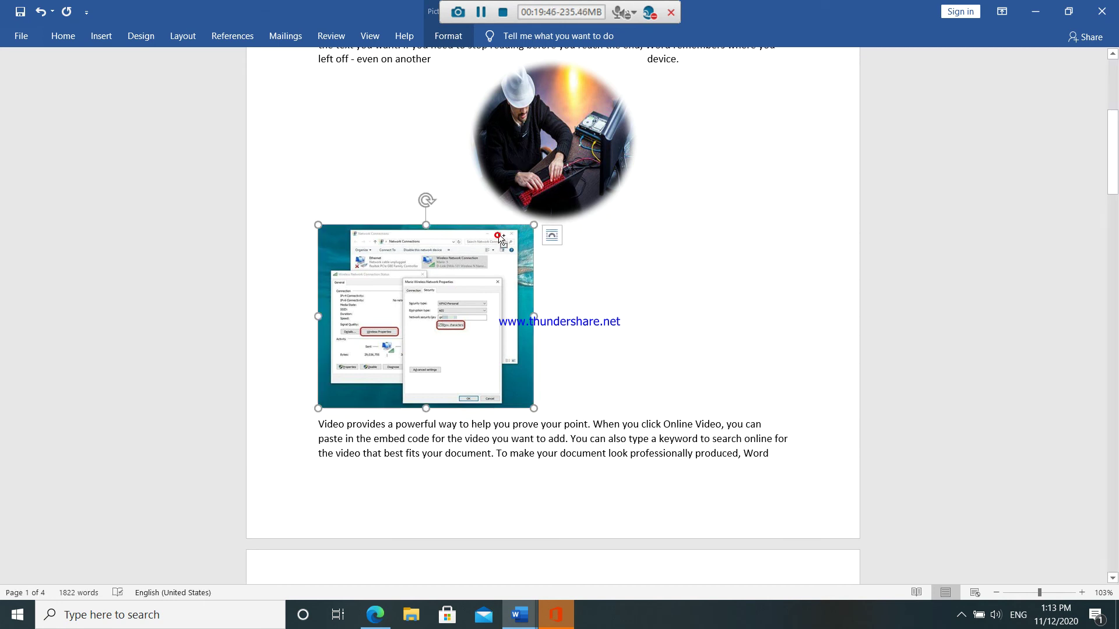
pyautogui.moveTo(521, 157); pyautogui.dragTo(549, 156)
pyautogui.moveTo(562, 268); pyautogui.dragTo(572, 283)
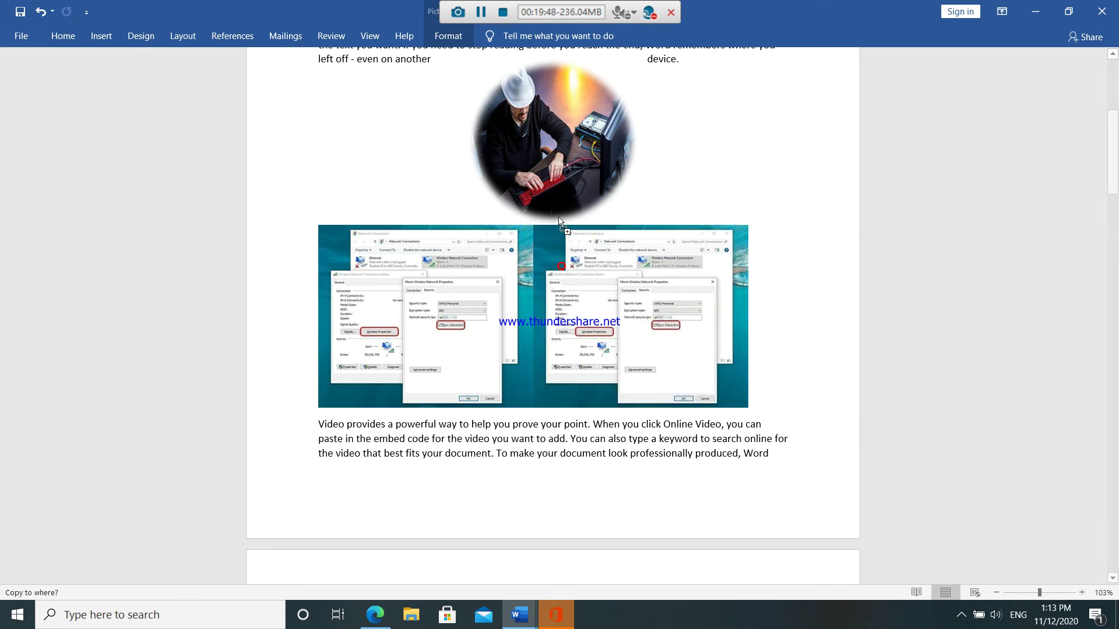
pyautogui.hotkey('ctrl', 'shift', 'Up')
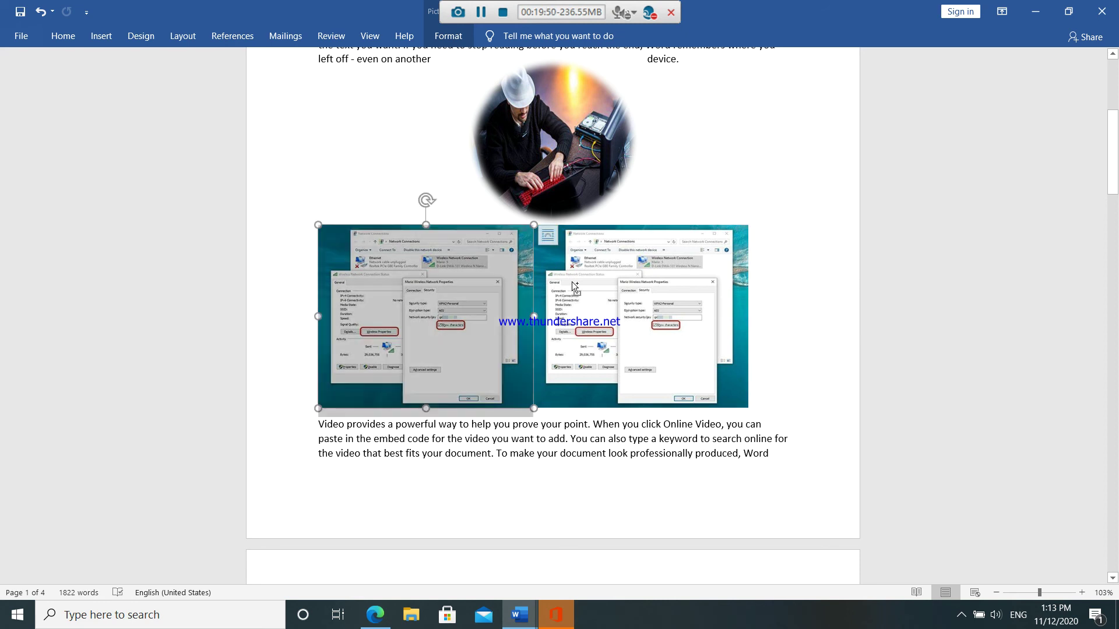
pyautogui.hotkey('ctrl', 'shift', 'Up')
pyautogui.hotkey('ctrl', 'shift', 'Up')
pyautogui.hotkey('ctrl', 'shift', 'Up')
# Bring the round photo to the front, above the screenshots.
pyautogui.click(607, 313)
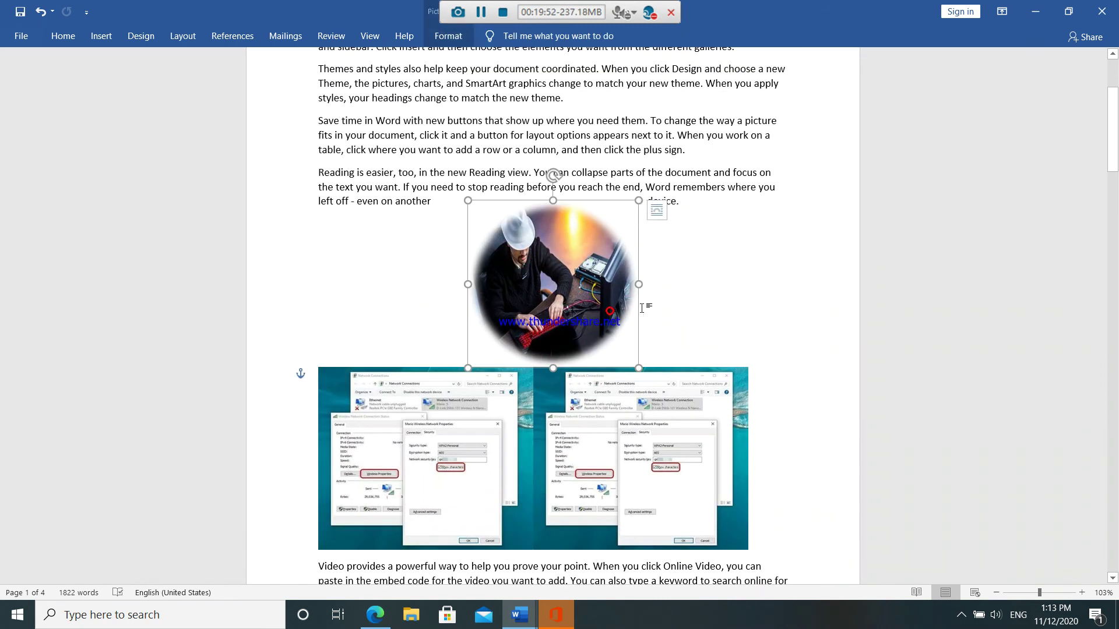
pyautogui.click(569, 427)
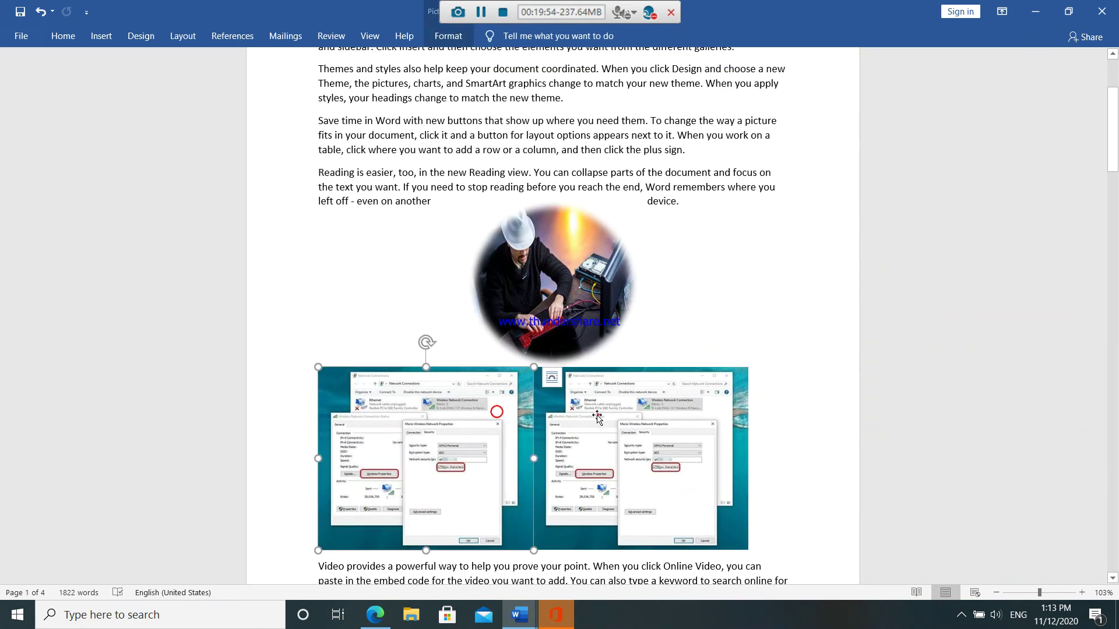
pyautogui.click(563, 292)
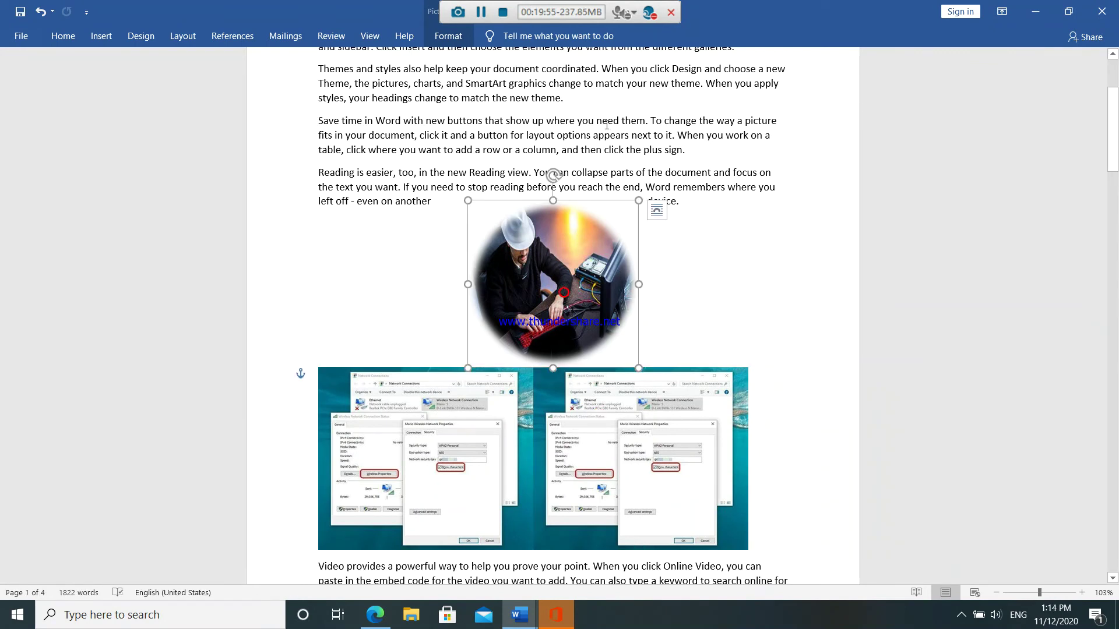
pyautogui.click(448, 35)
pyautogui.click(794, 92)
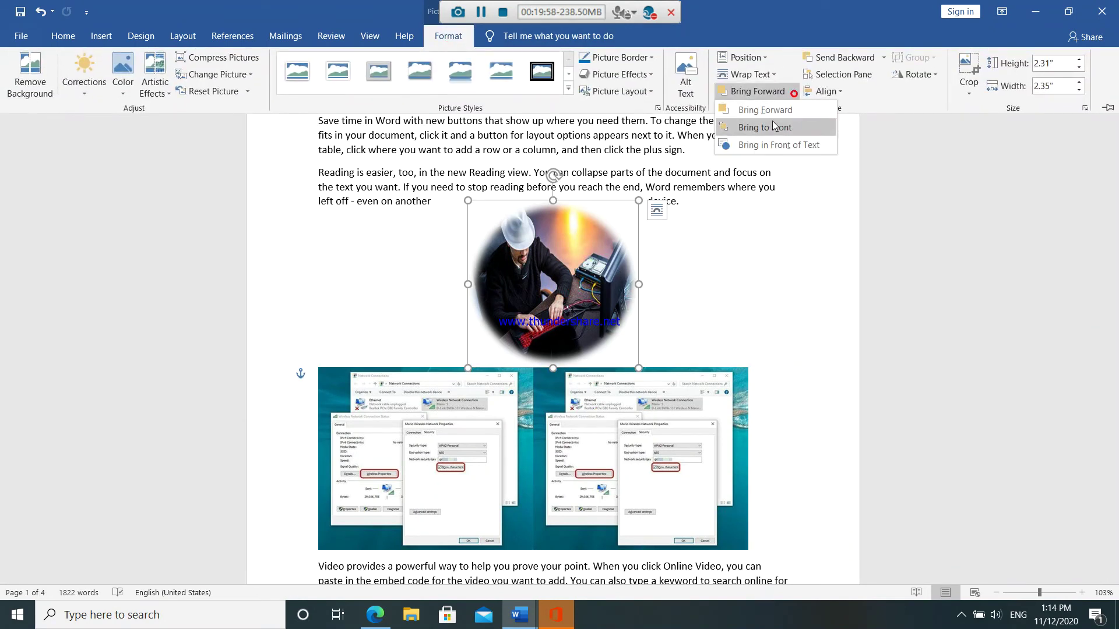
pyautogui.click(772, 123)
pyautogui.click(793, 92)
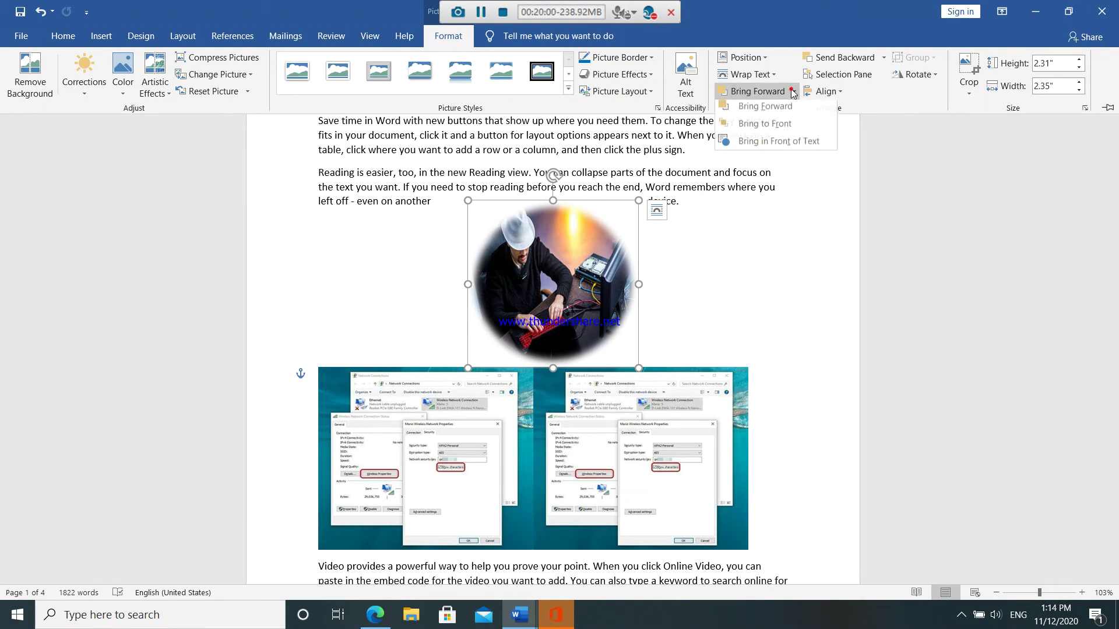
pyautogui.click(786, 111)
pyautogui.click(615, 267)
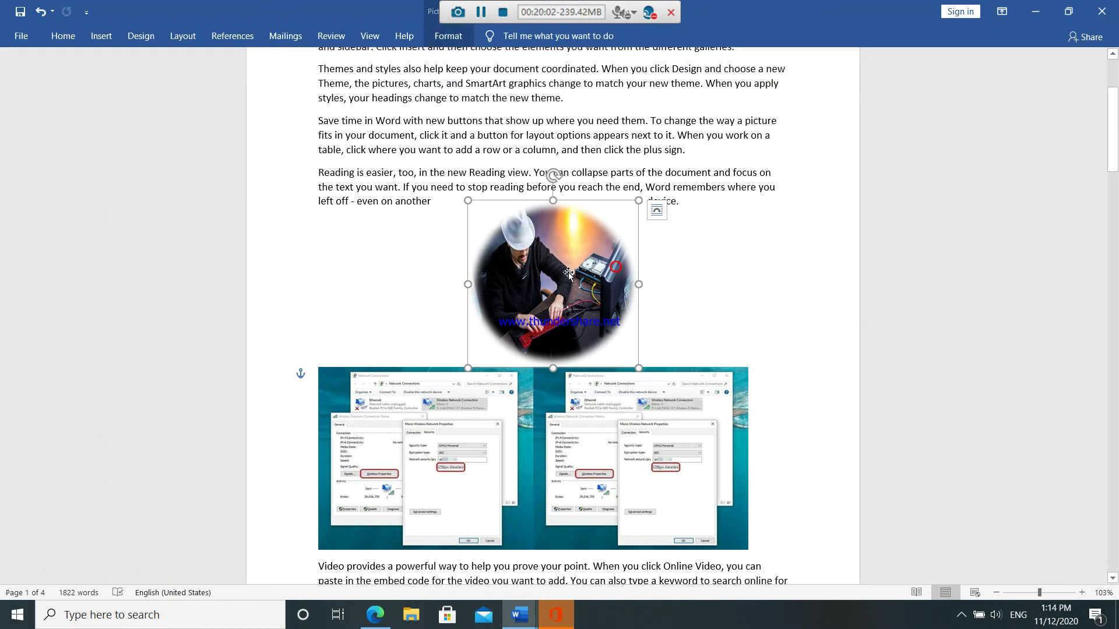
pyautogui.rightClick(557, 254)
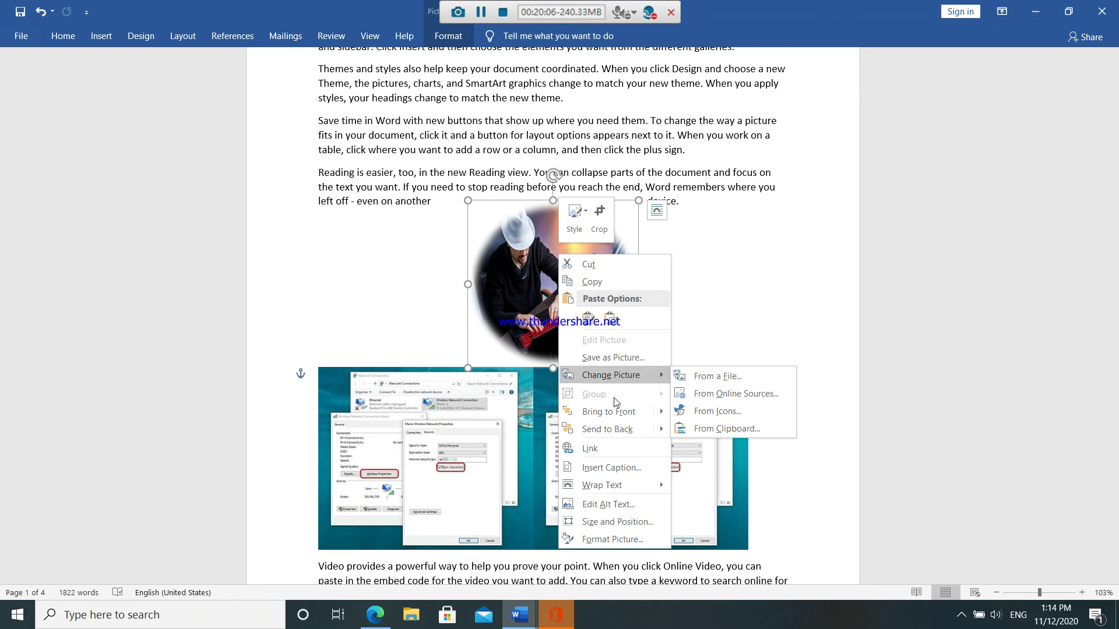
pyautogui.moveTo(612, 485)
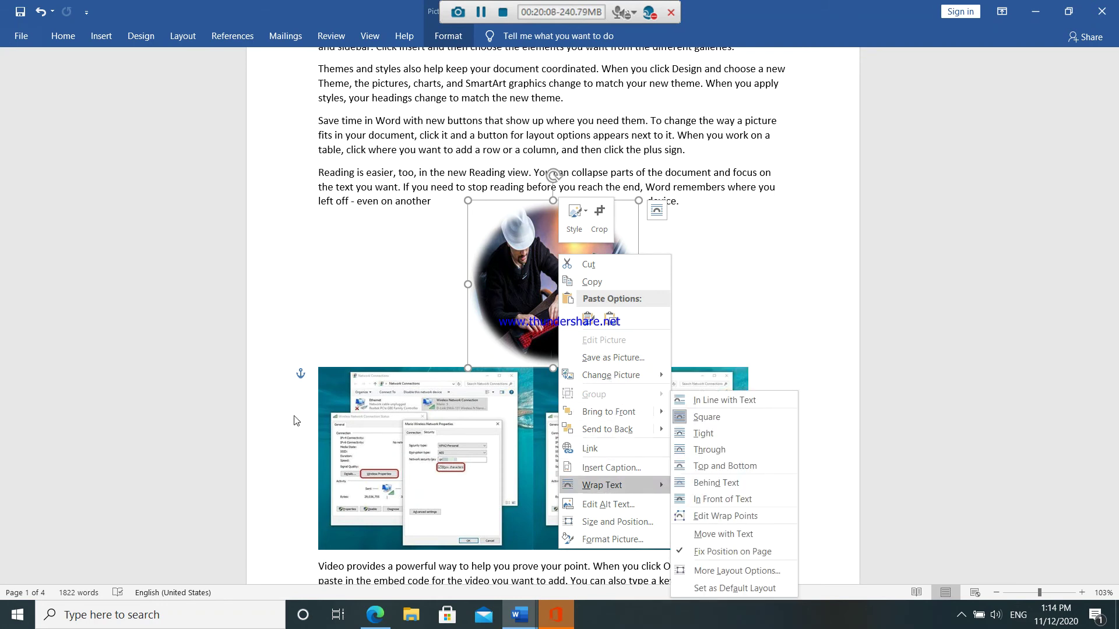
pyautogui.click(163, 383)
# Undo the extra screenshot copy and start moving the remaining screenshot.
pyautogui.click(384, 398)
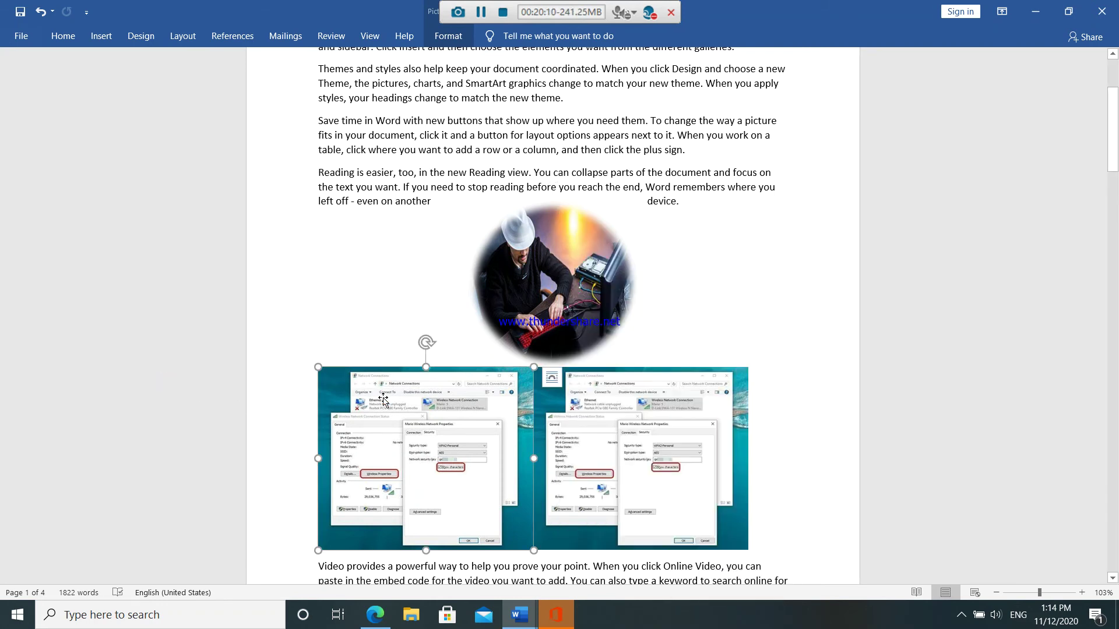
pyautogui.hotkey('ctrl', 'z')
pyautogui.click(472, 411)
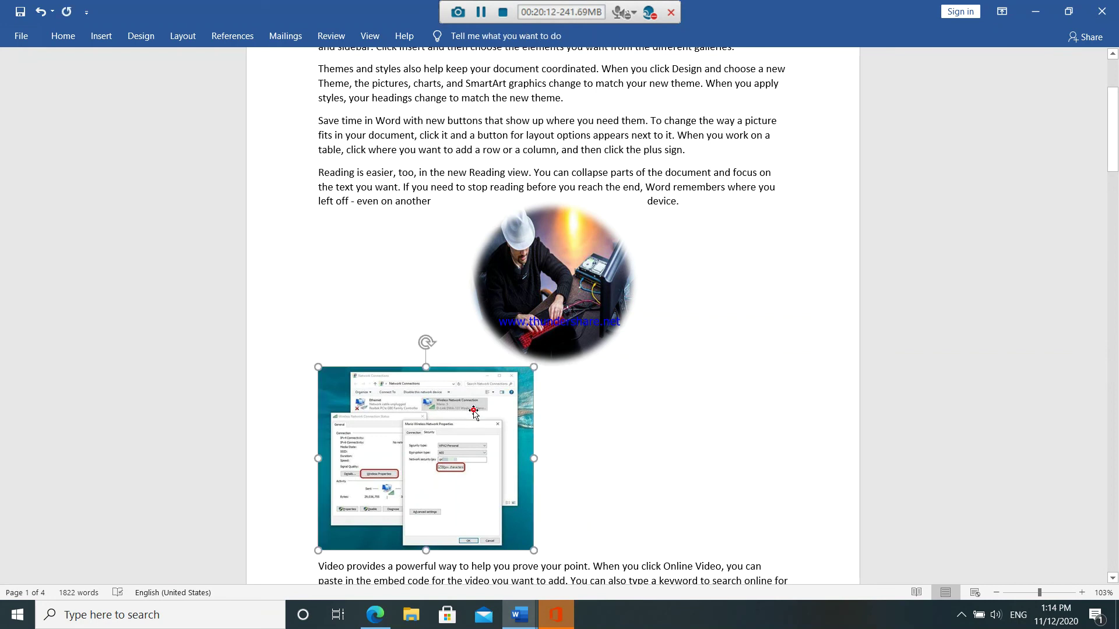
pyautogui.moveTo(439, 371); pyautogui.dragTo(446, 356)
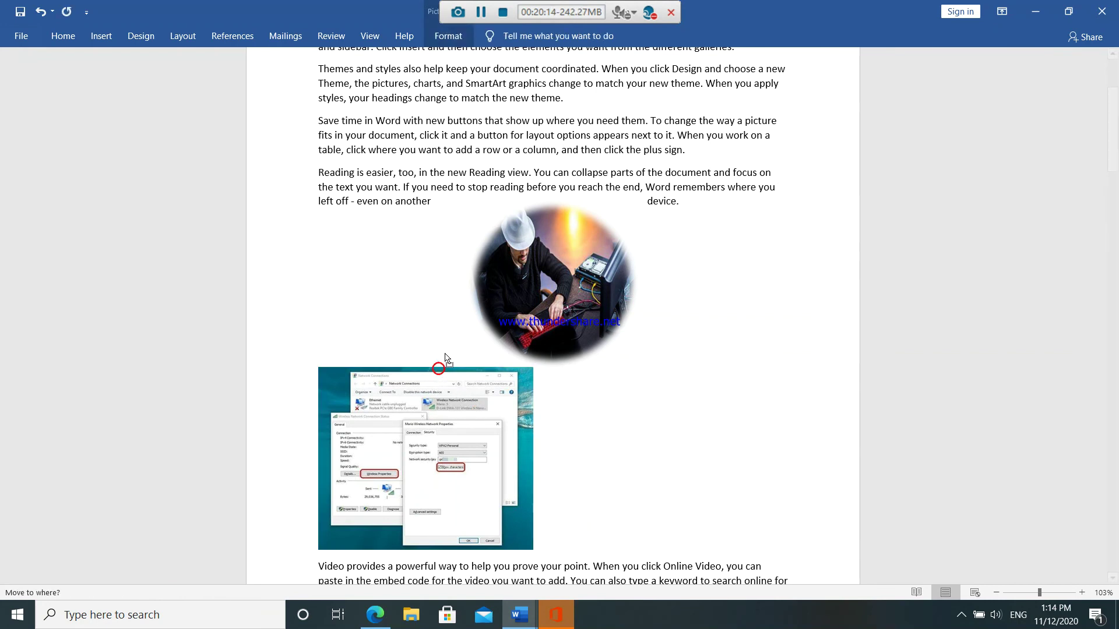
# Place the screenshot before 'device.' and shrink its height and width to about 2.19 by 2.04 inches.
pyautogui.press('Return')
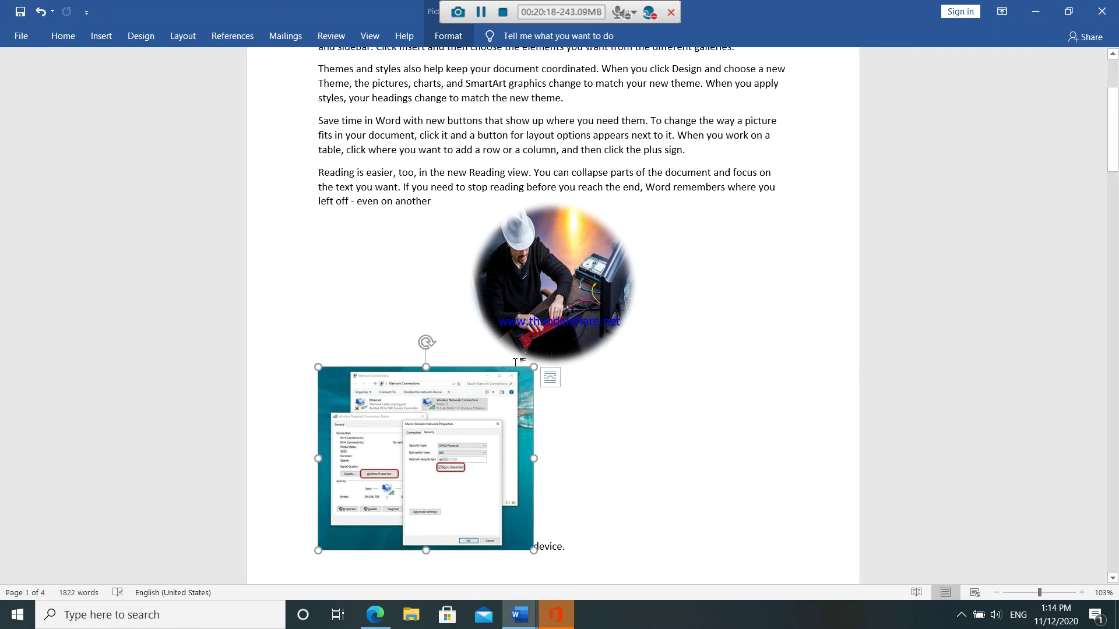
pyautogui.moveTo(427, 550); pyautogui.dragTo(428, 514)
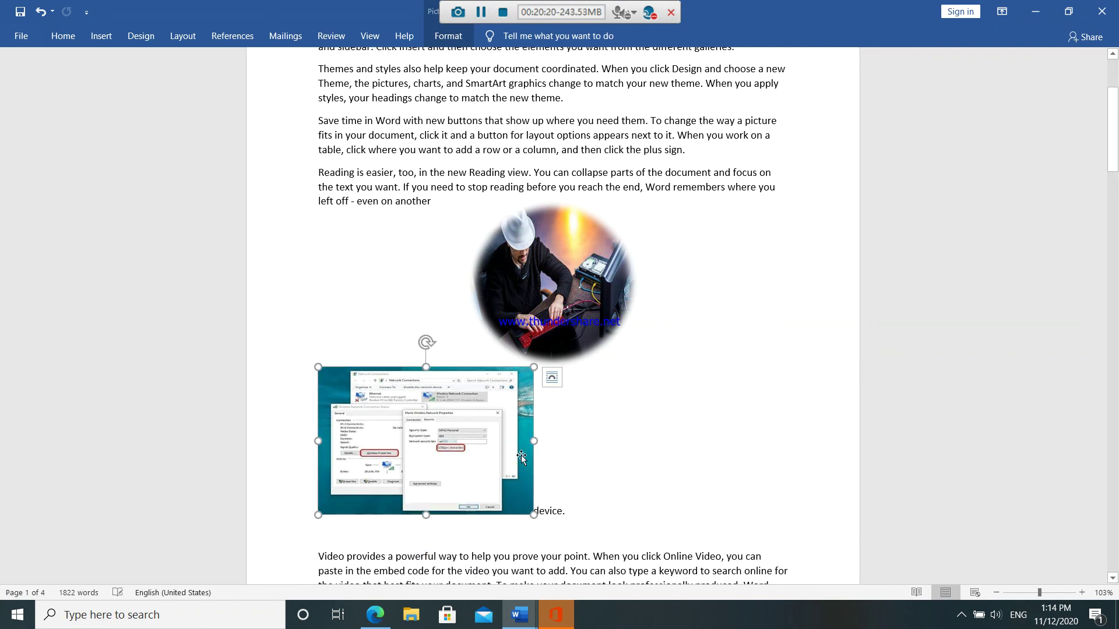
pyautogui.moveTo(535, 442); pyautogui.dragTo(476, 441)
pyautogui.click(489, 434)
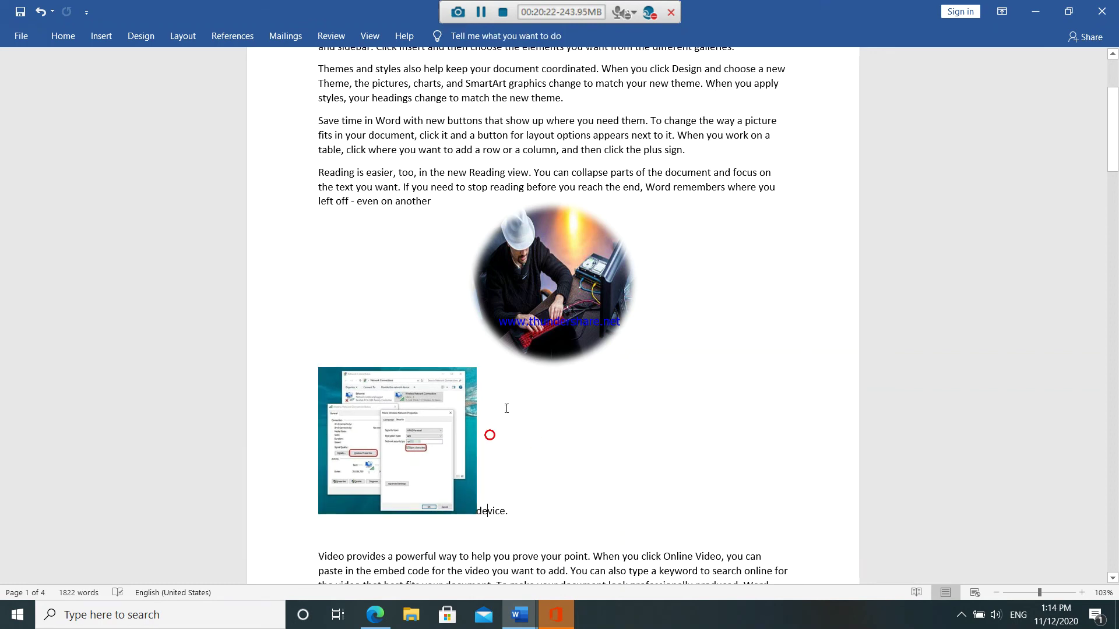
pyautogui.moveTo(439, 410); pyautogui.dragTo(522, 303)
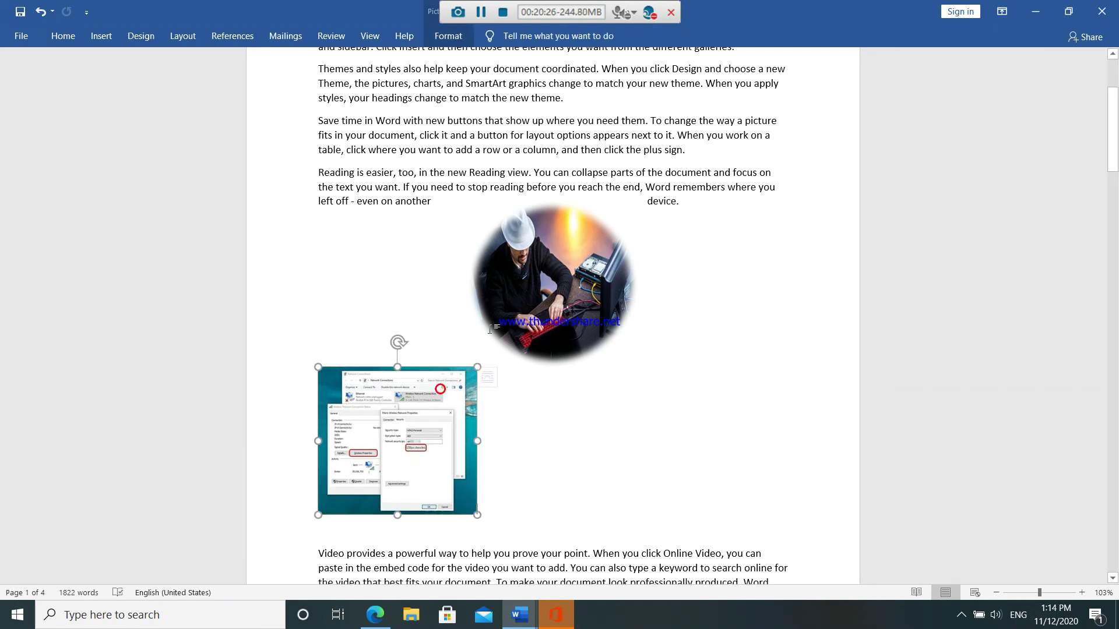
pyautogui.click(553, 278)
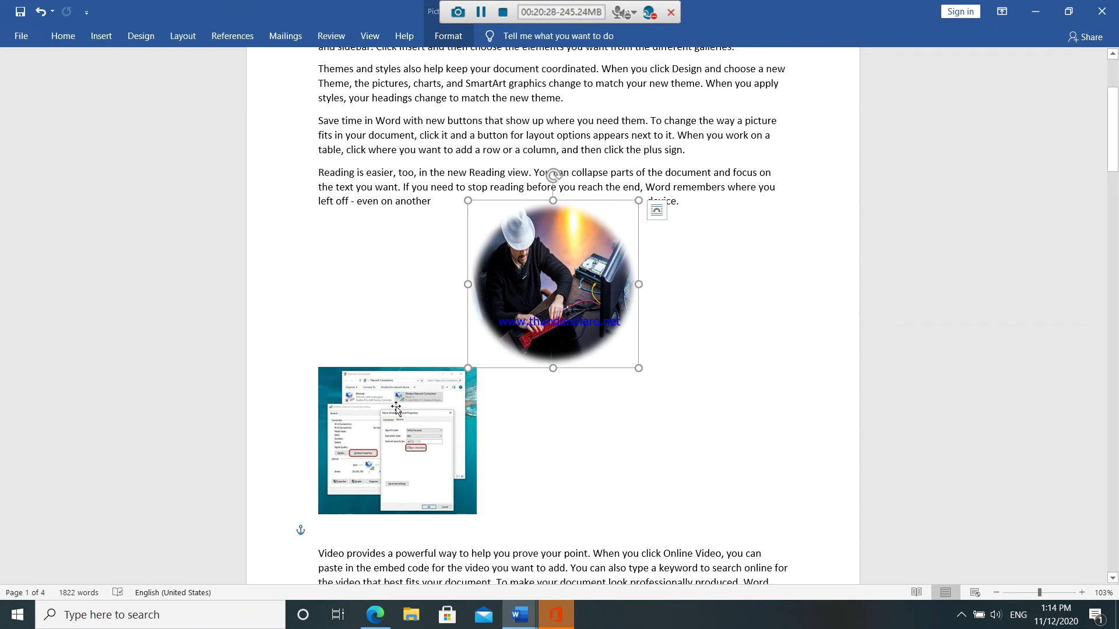
pyautogui.click(394, 445)
# Position the screenshot Middle Center with text wrapping around it.
pyautogui.click(448, 36)
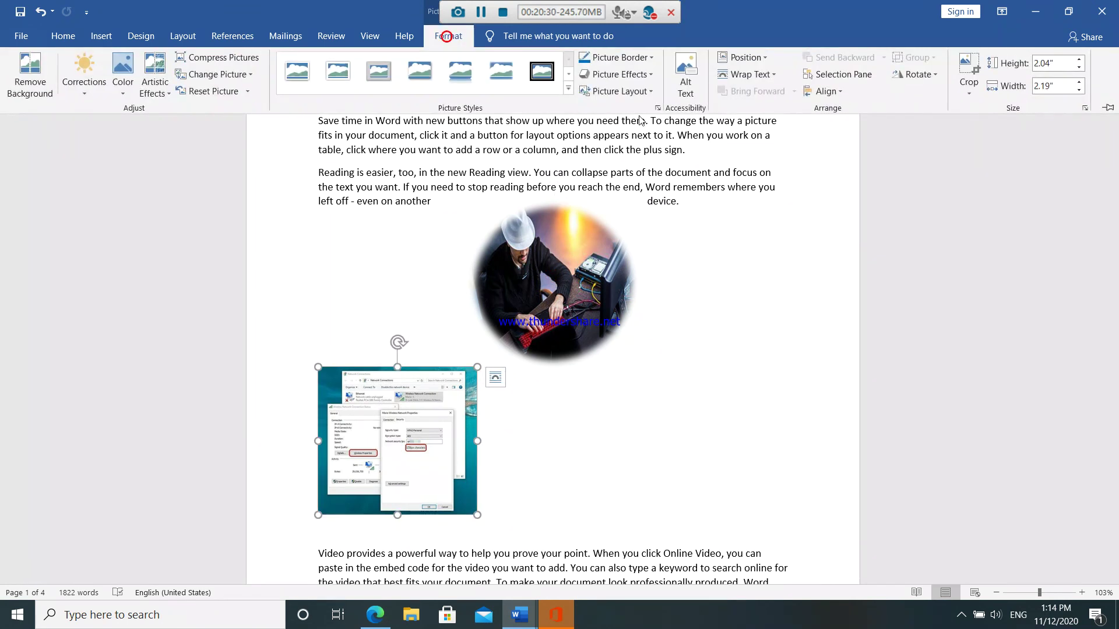
pyautogui.click(765, 58)
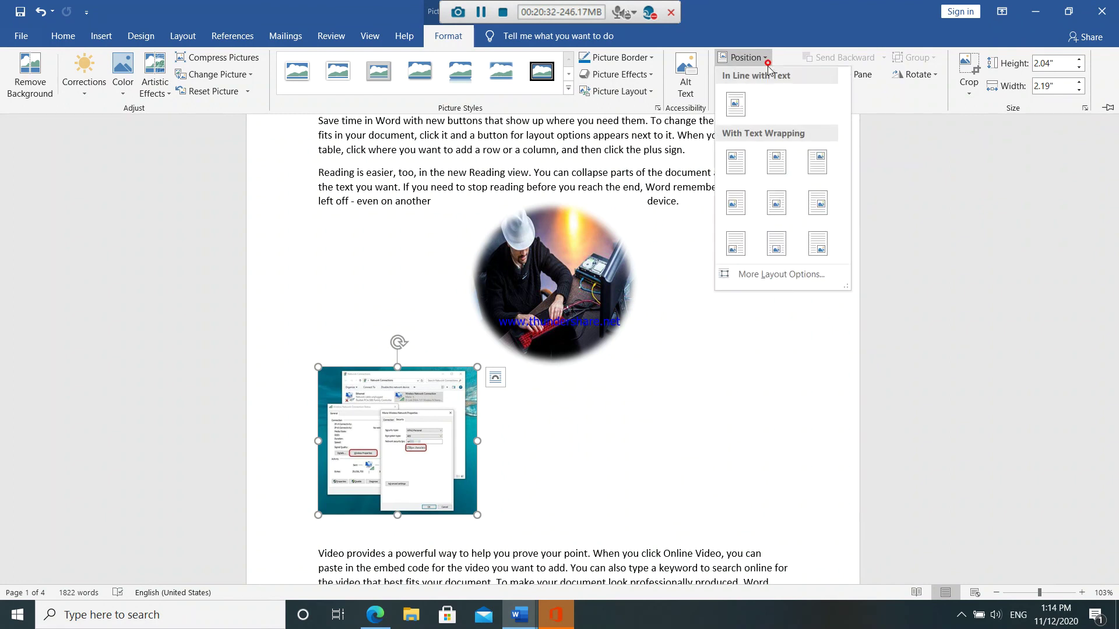
pyautogui.click(765, 203)
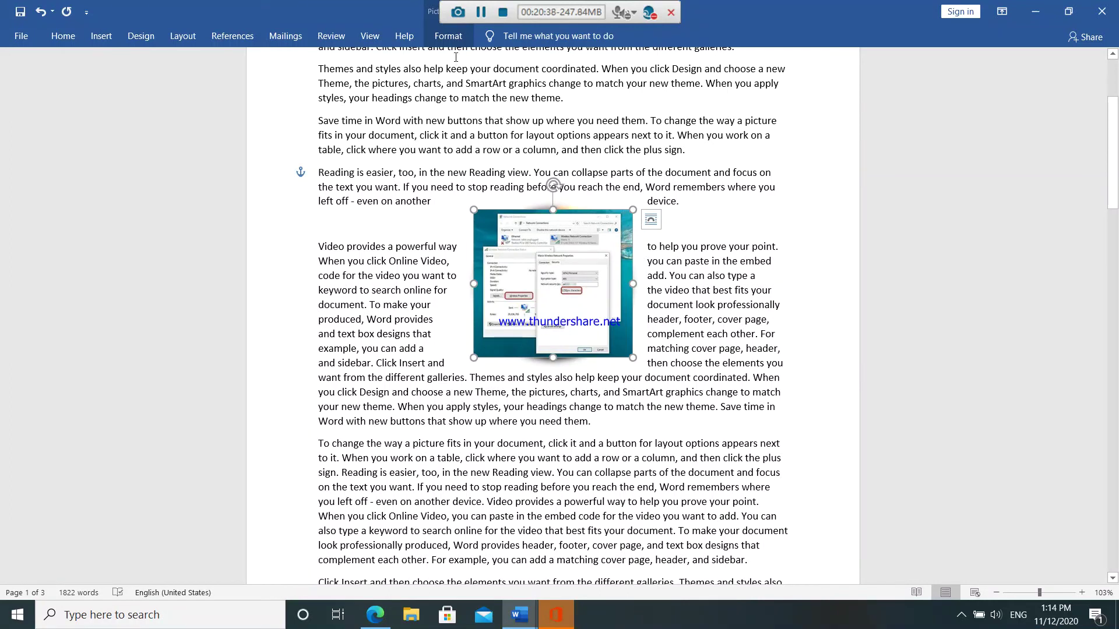
# Try Bring Forward and Bring to Front on the screenshot.
pyautogui.click(448, 37)
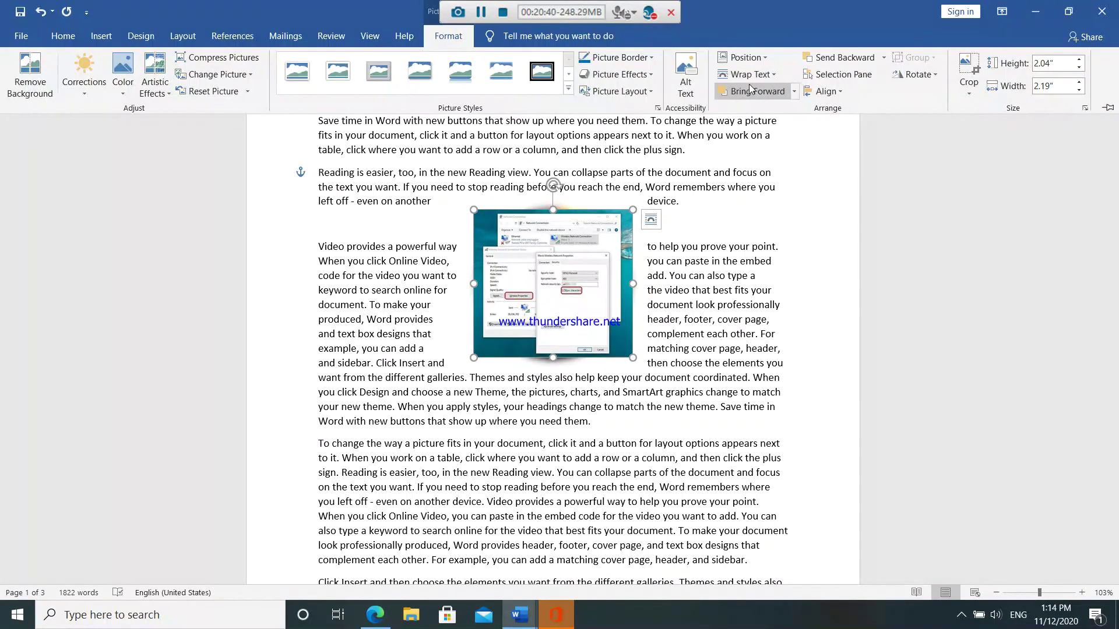
pyautogui.click(794, 91)
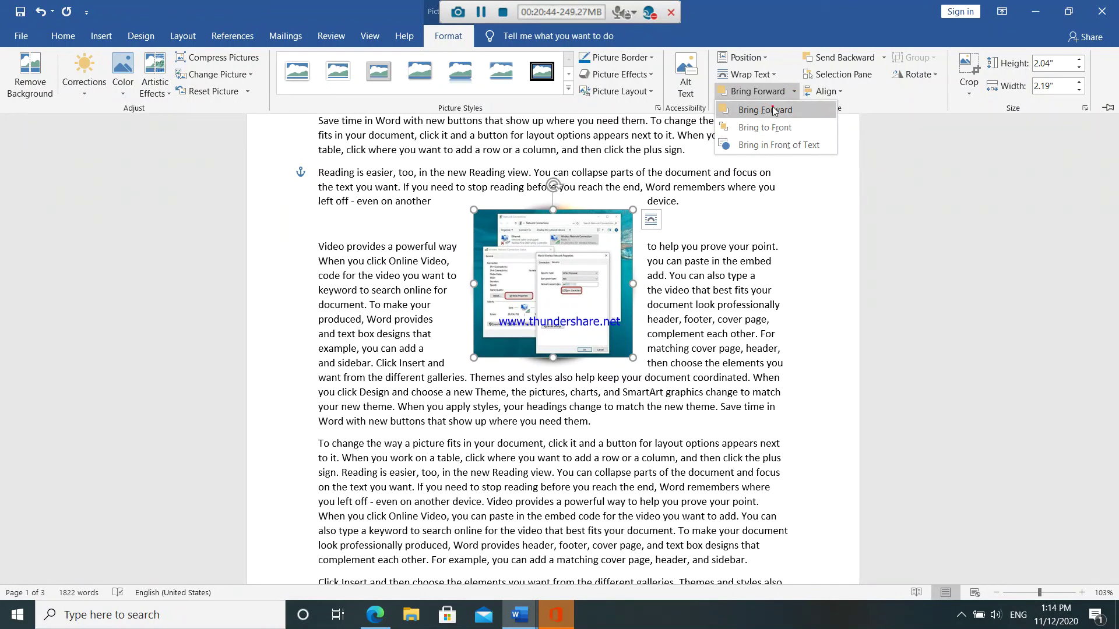
pyautogui.click(773, 110)
pyautogui.click(568, 278)
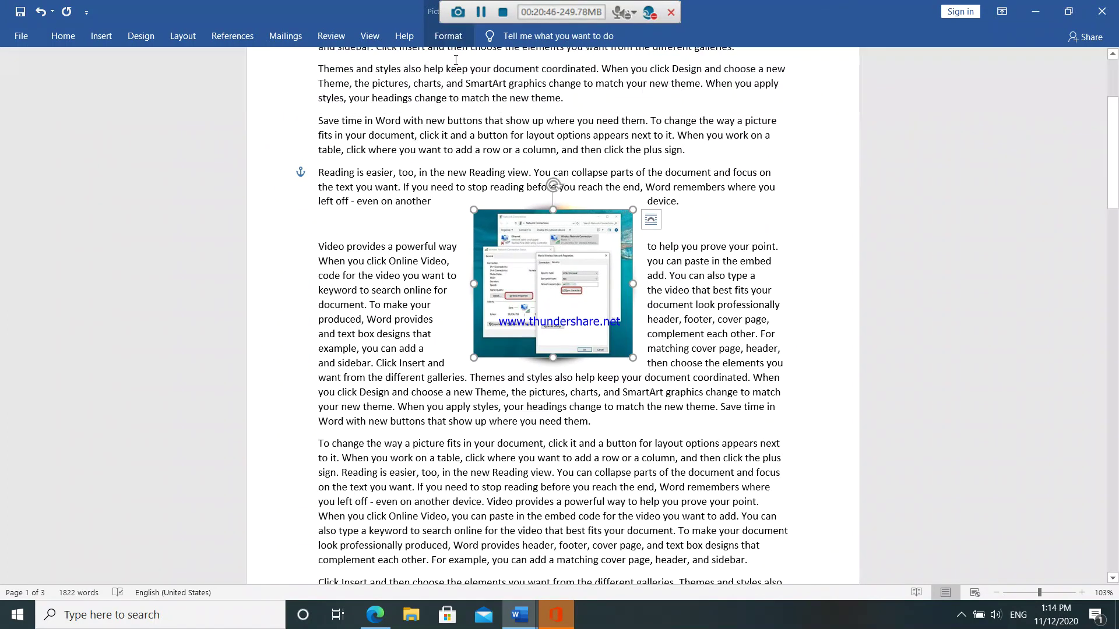
pyautogui.click(448, 36)
pyautogui.click(793, 93)
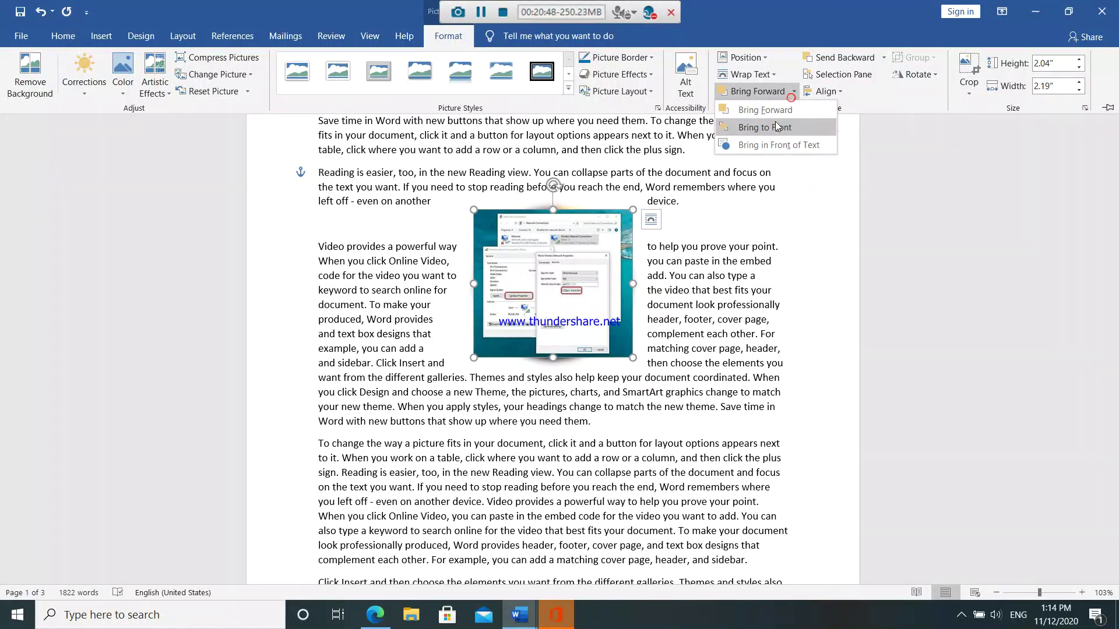
pyautogui.click(775, 125)
pyautogui.click(540, 296)
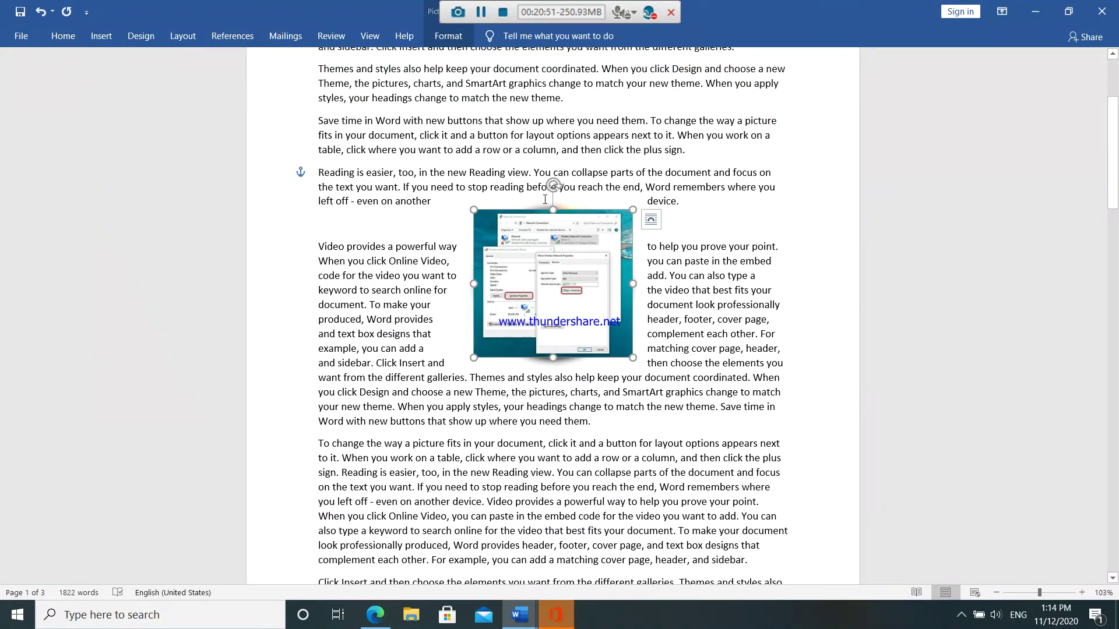
# Send the screenshot backward so it sits behind the worker photo.
pyautogui.click(449, 36)
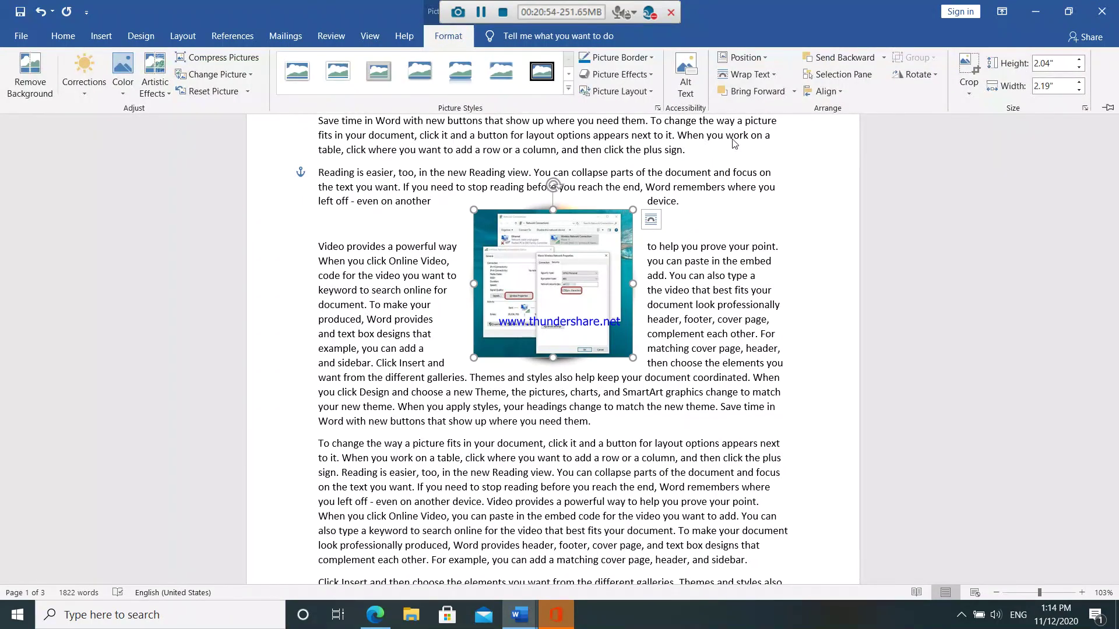
pyautogui.click(845, 58)
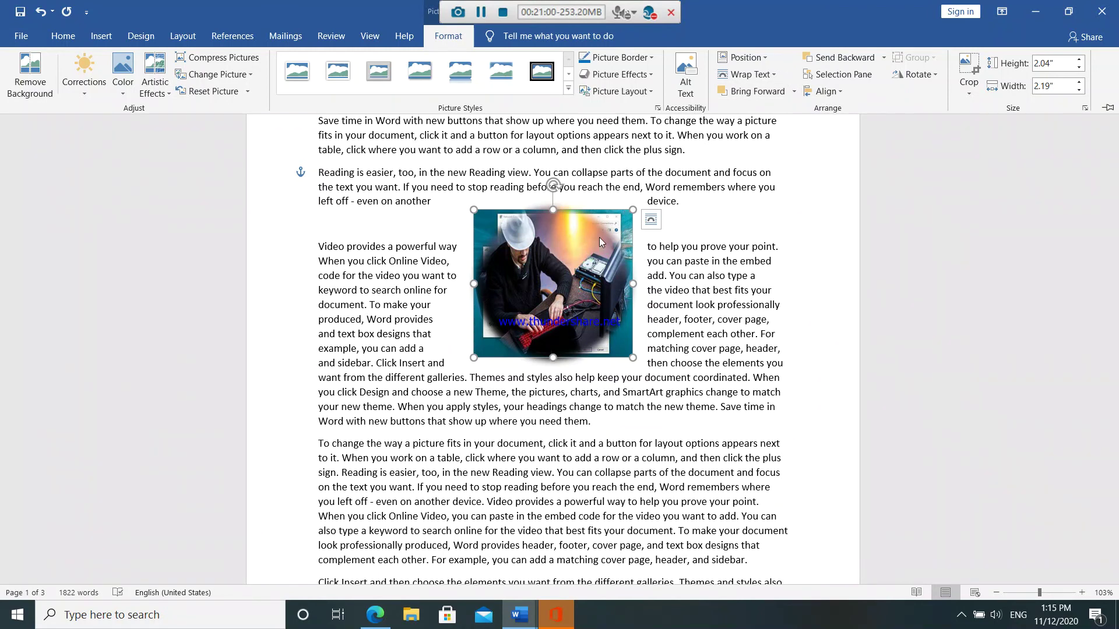
pyautogui.click(851, 59)
pyautogui.click(851, 56)
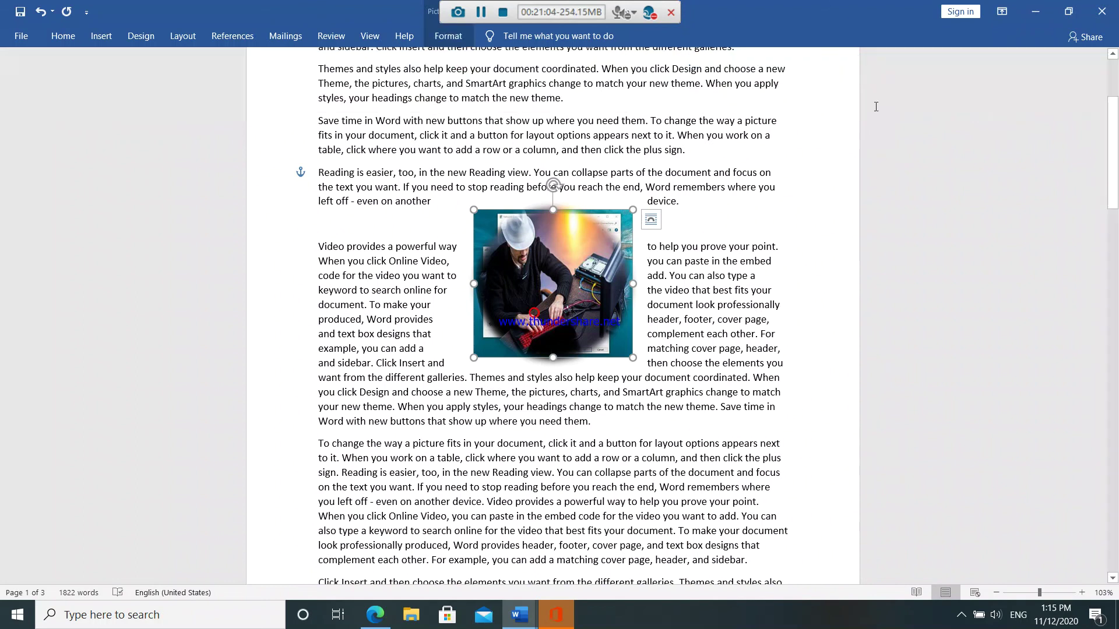
pyautogui.click(448, 36)
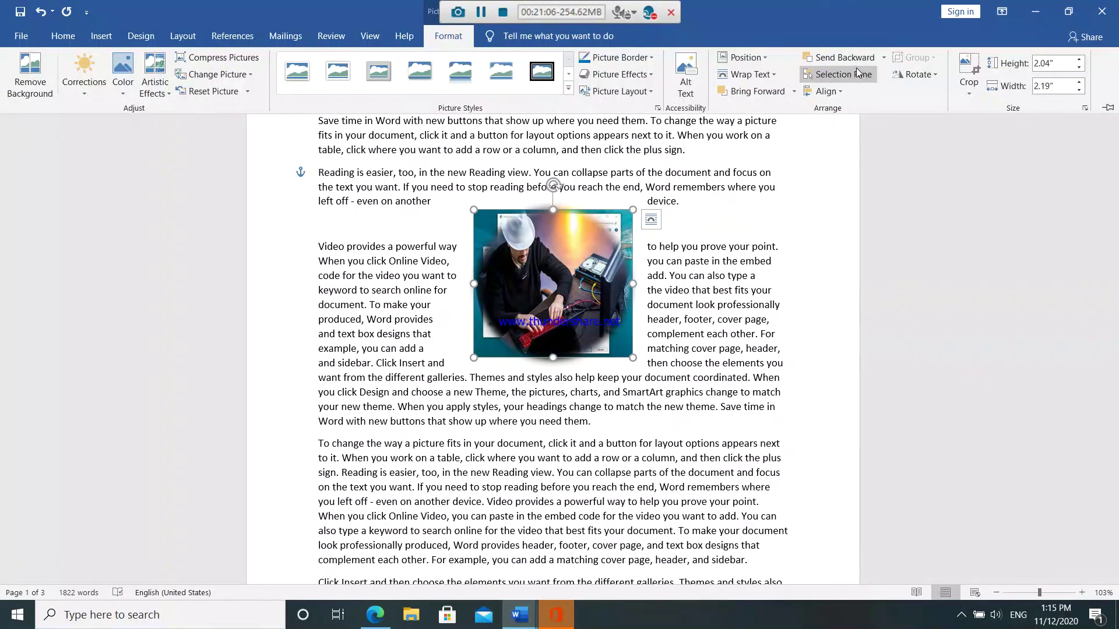
pyautogui.click(747, 92)
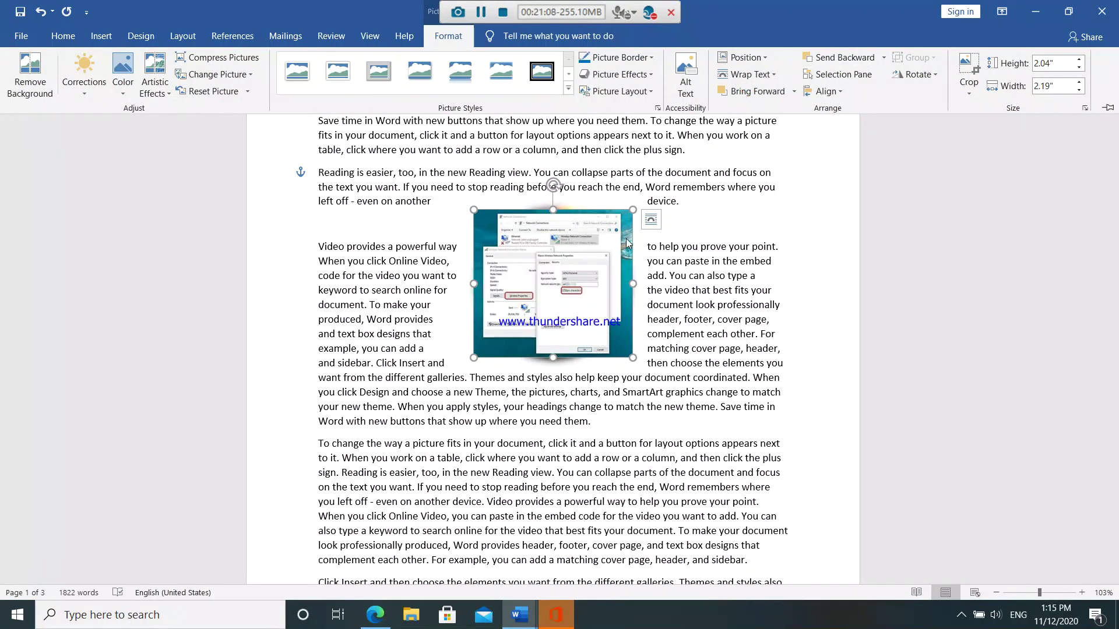
pyautogui.click(832, 57)
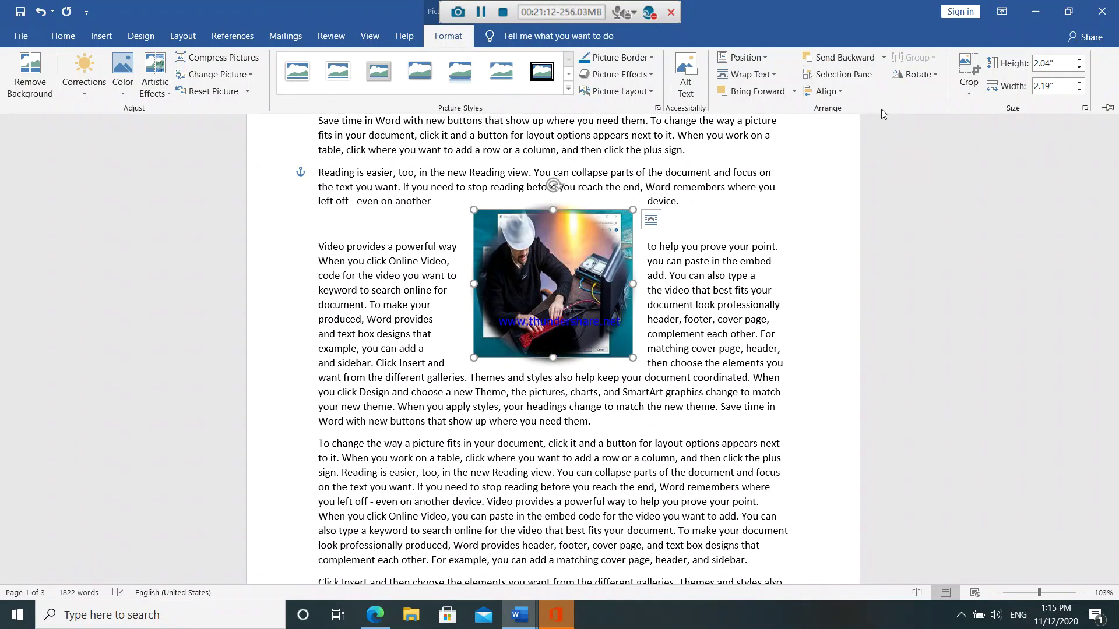
# Align the screenshot to the horizontal centre of the page.
pyautogui.click(825, 92)
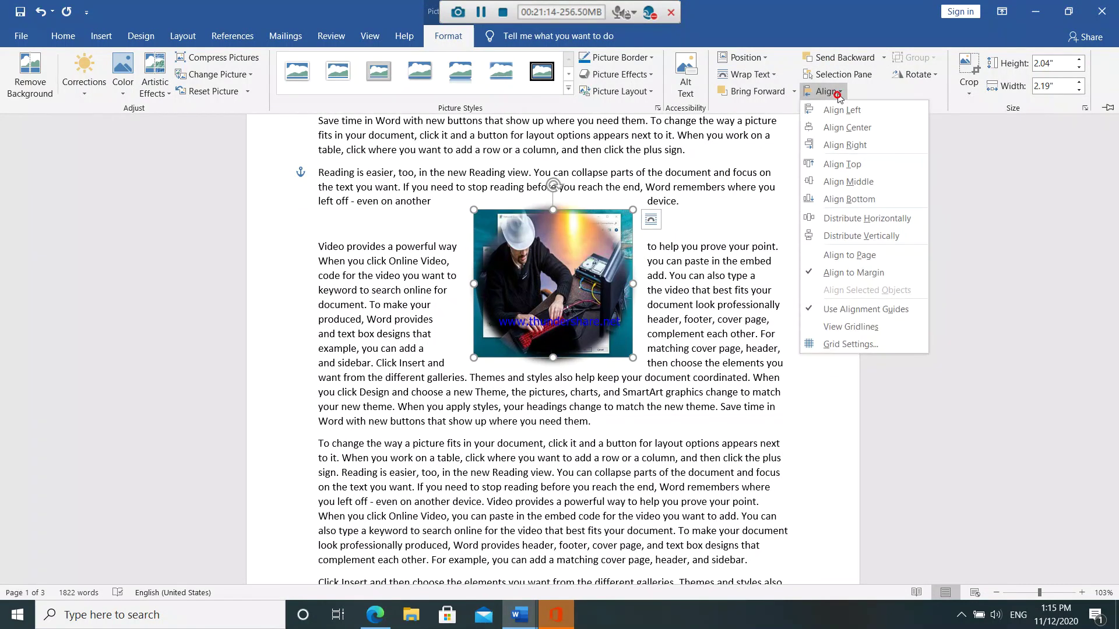
pyautogui.click(870, 129)
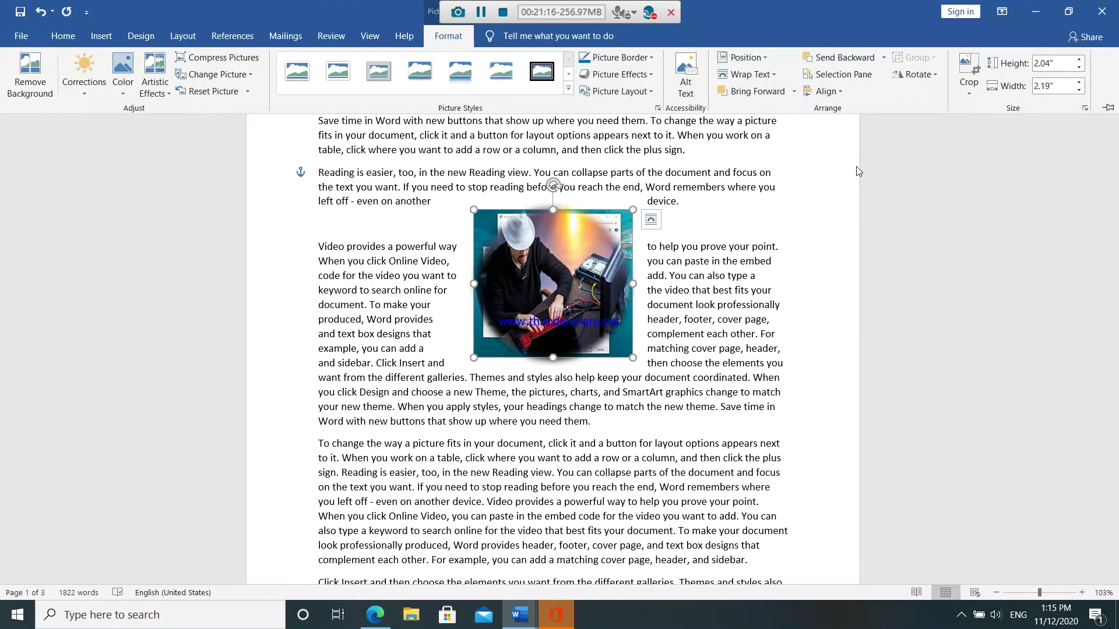
pyautogui.scroll(-10, 574, 216)
pyautogui.scroll(12, 574, 216)
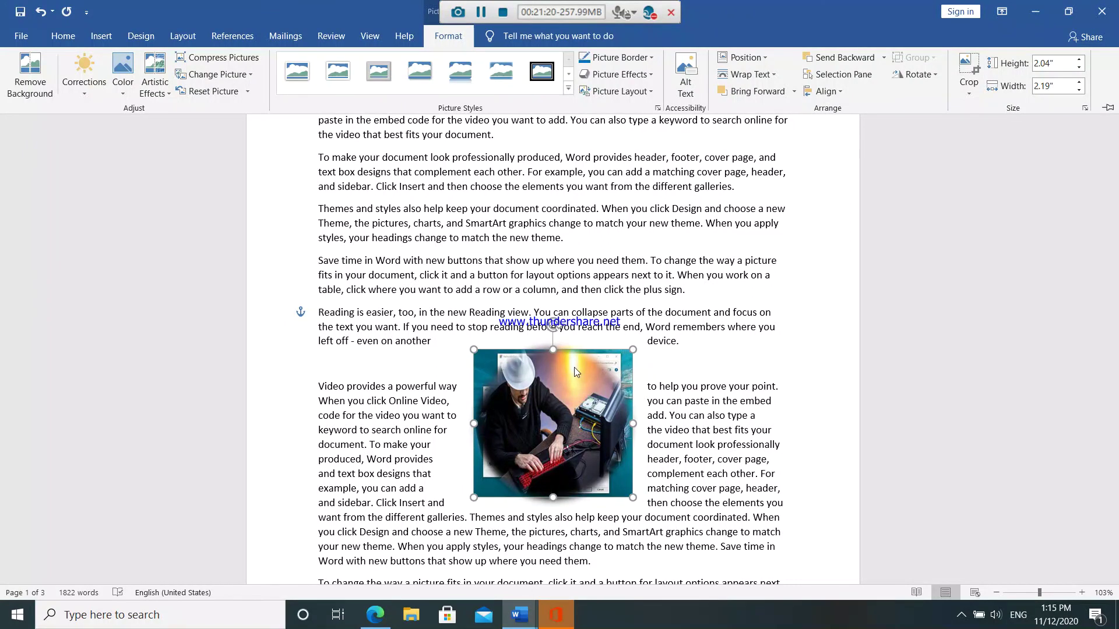
# Try cropping the screenshot from its lower-right corner, then undo the crop.
pyautogui.click(573, 367)
pyautogui.click(468, 45)
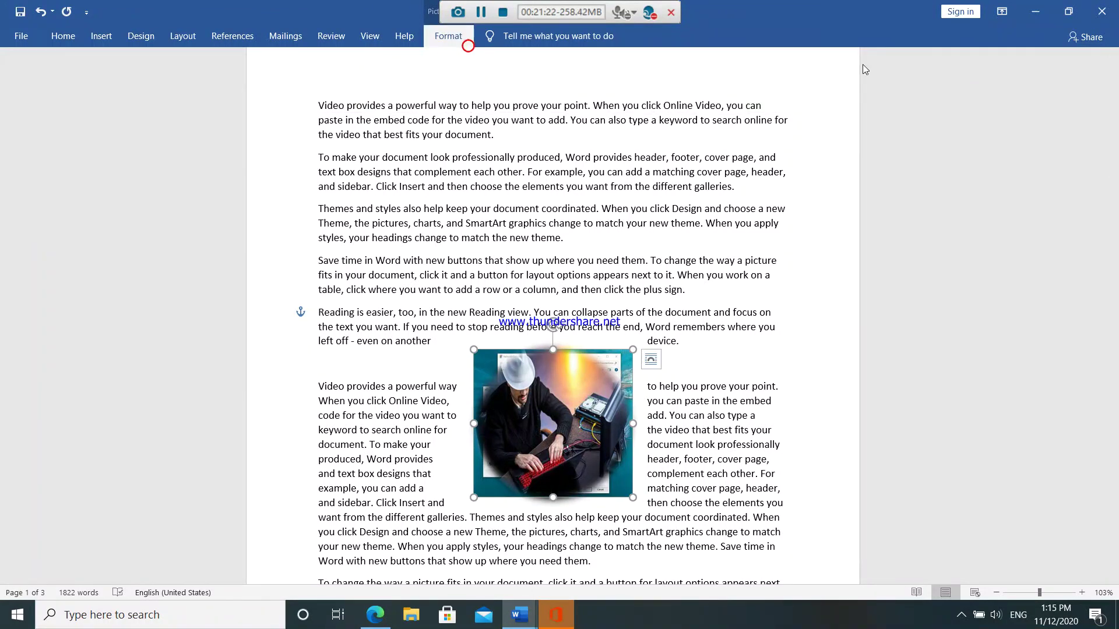
pyautogui.click(969, 74)
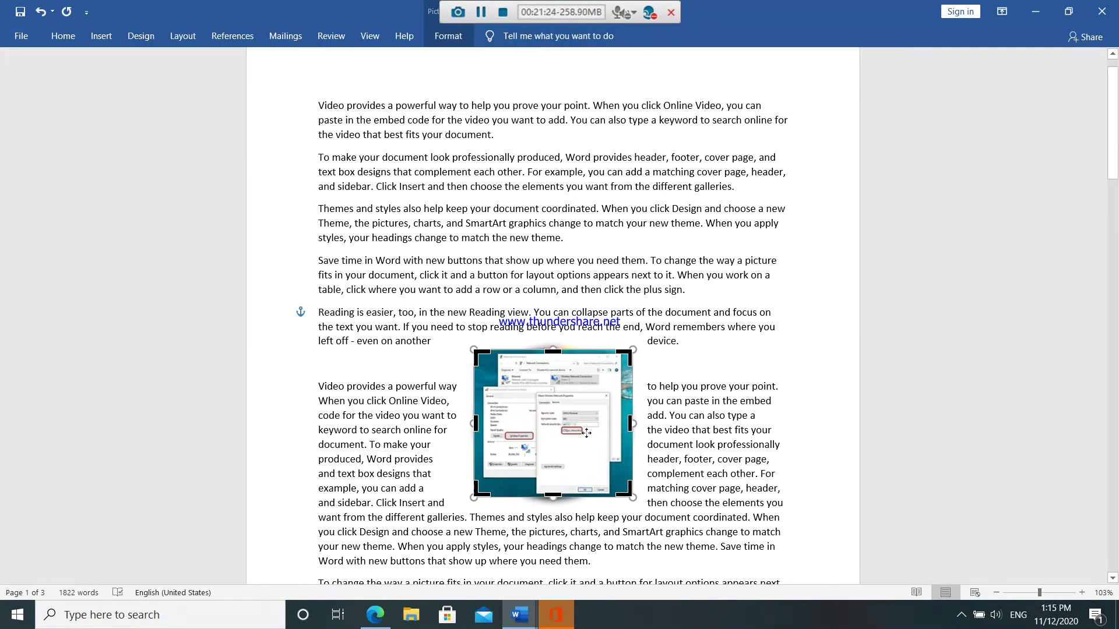
pyautogui.moveTo(627, 491); pyautogui.dragTo(604, 459)
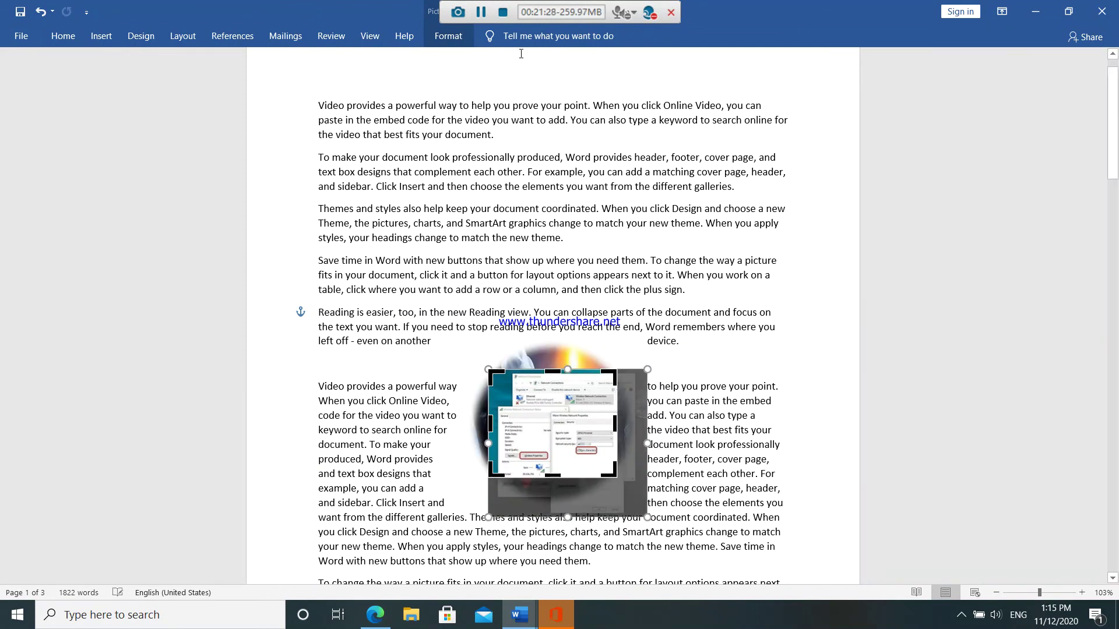
pyautogui.click(454, 39)
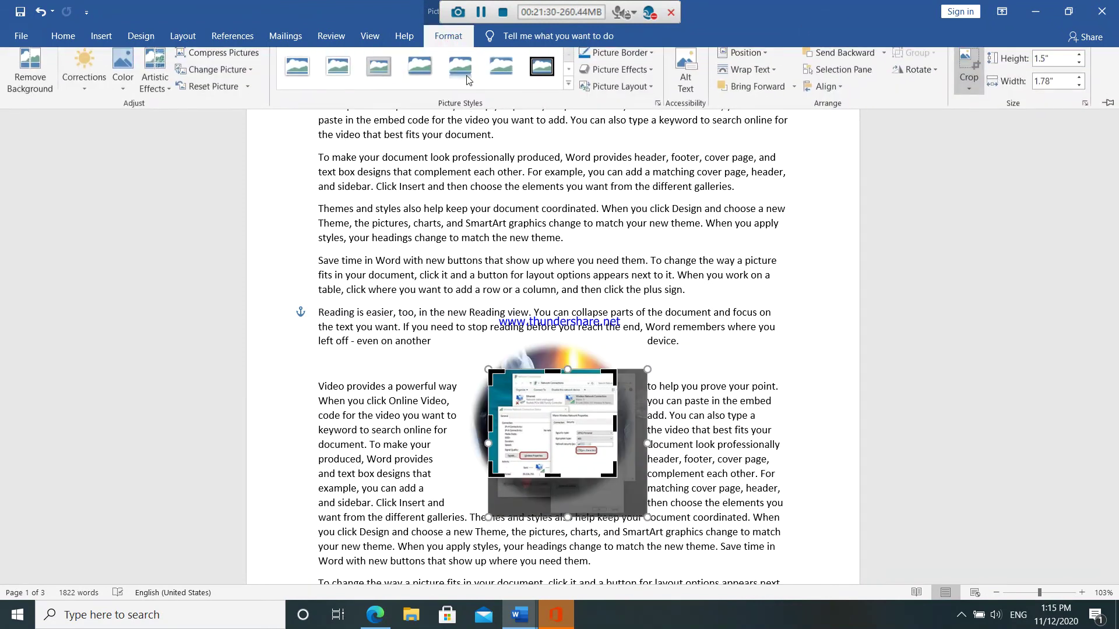
pyautogui.click(925, 138)
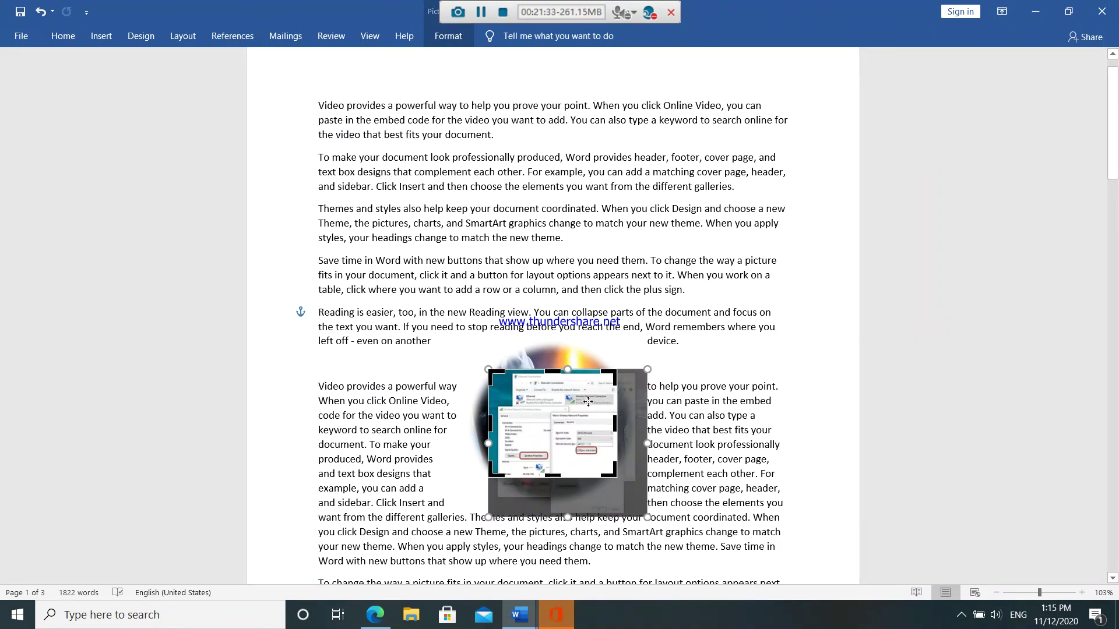
pyautogui.hotkey('ctrl', 'z')
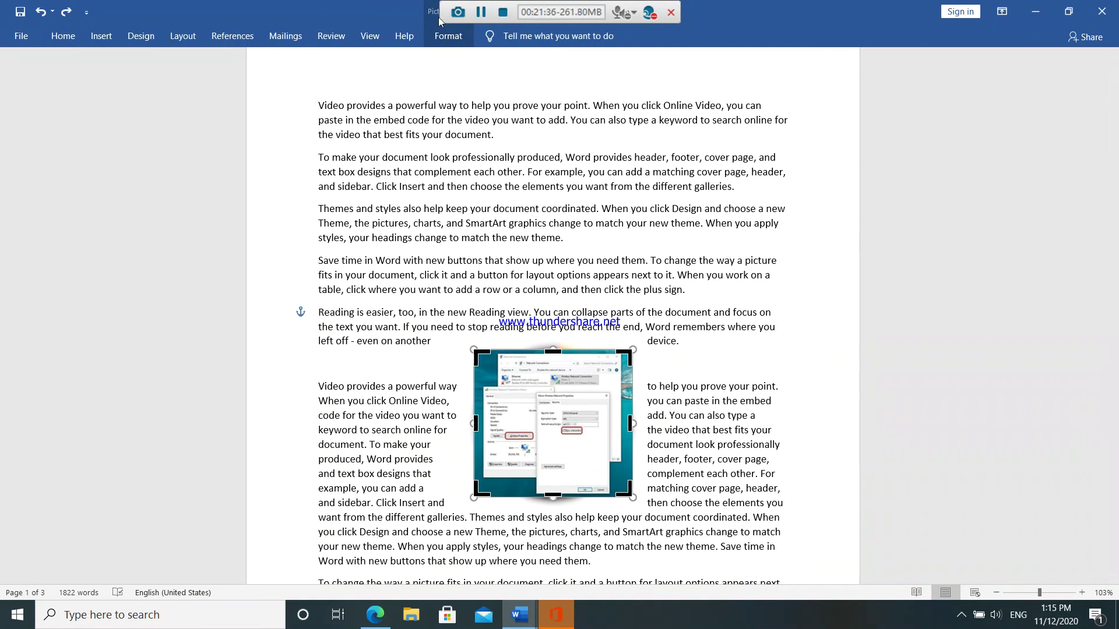
# Raise the screenshot's height to 2.2 inches, making it 2.37 inches wide.
pyautogui.click(443, 35)
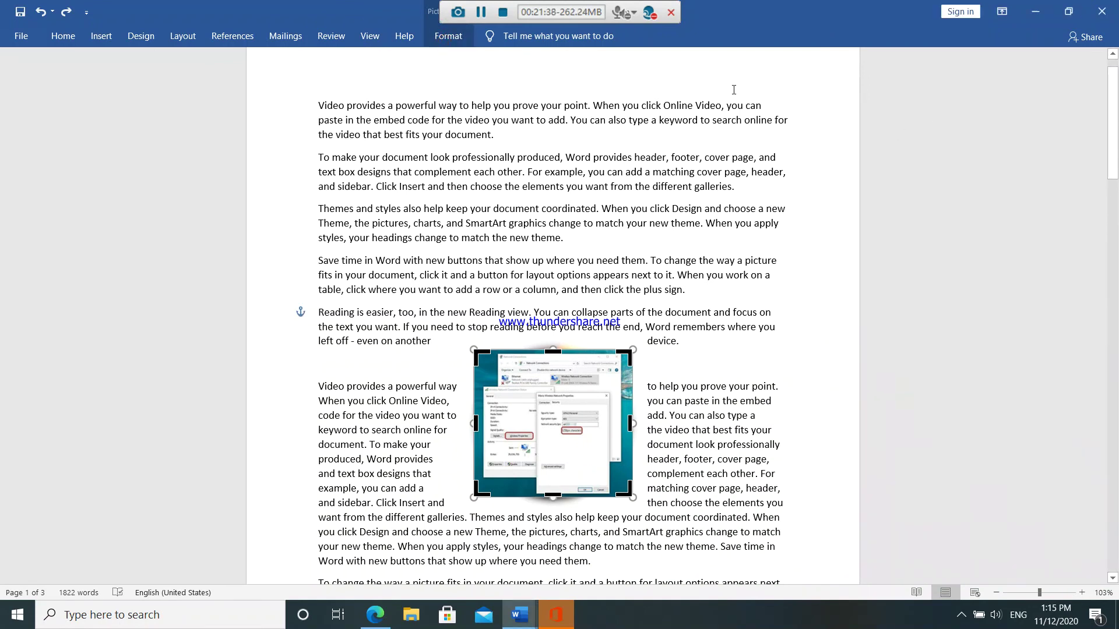
pyautogui.click(448, 36)
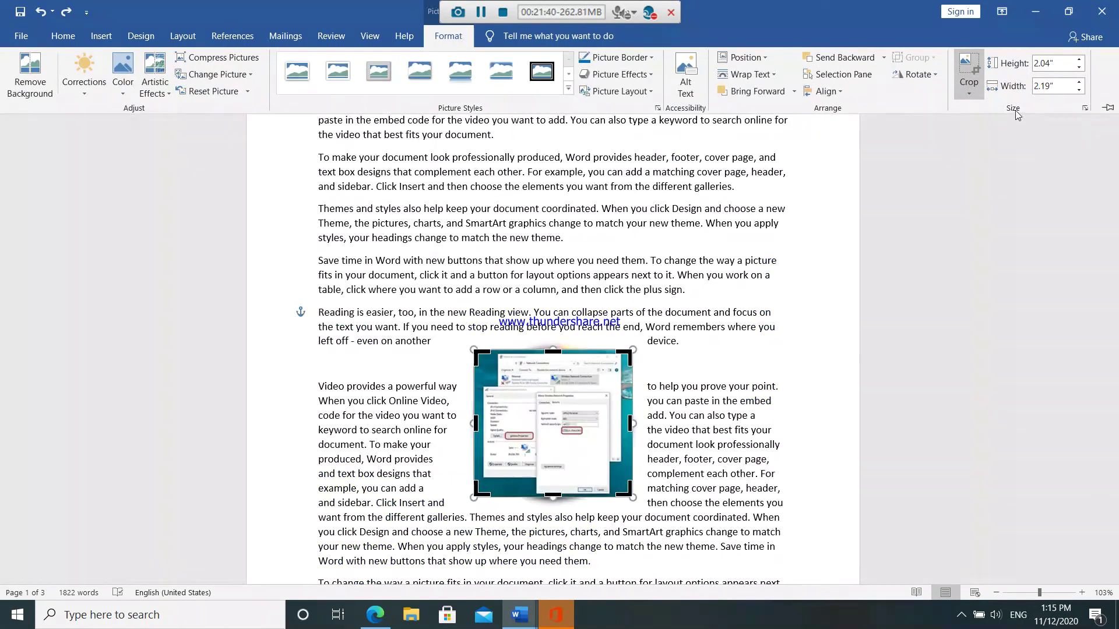
pyautogui.click(1079, 58)
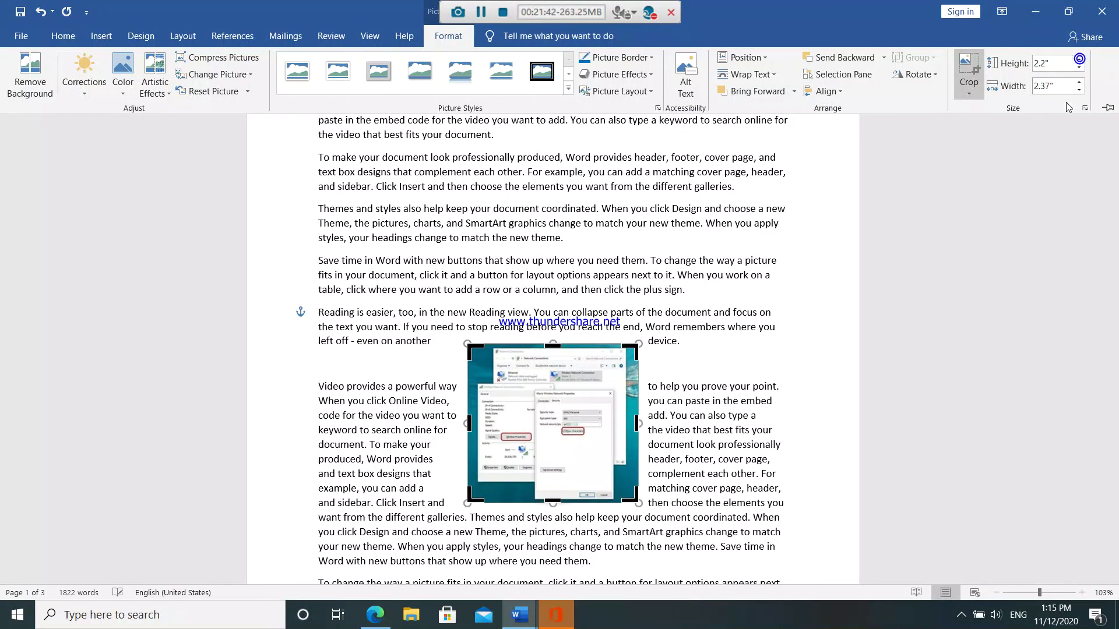
pyautogui.click(1034, 161)
pyautogui.click(939, 238)
pyautogui.click(491, 439)
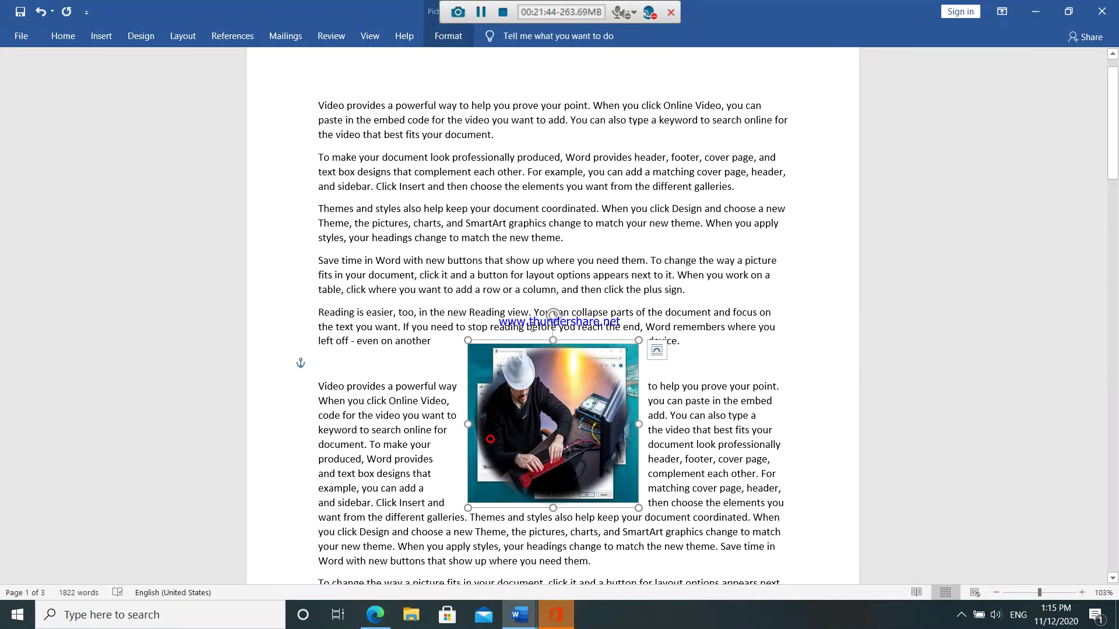
pyautogui.click(441, 32)
pyautogui.click(187, 170)
# Try a gold page colour from the Design tab.
pyautogui.click(142, 37)
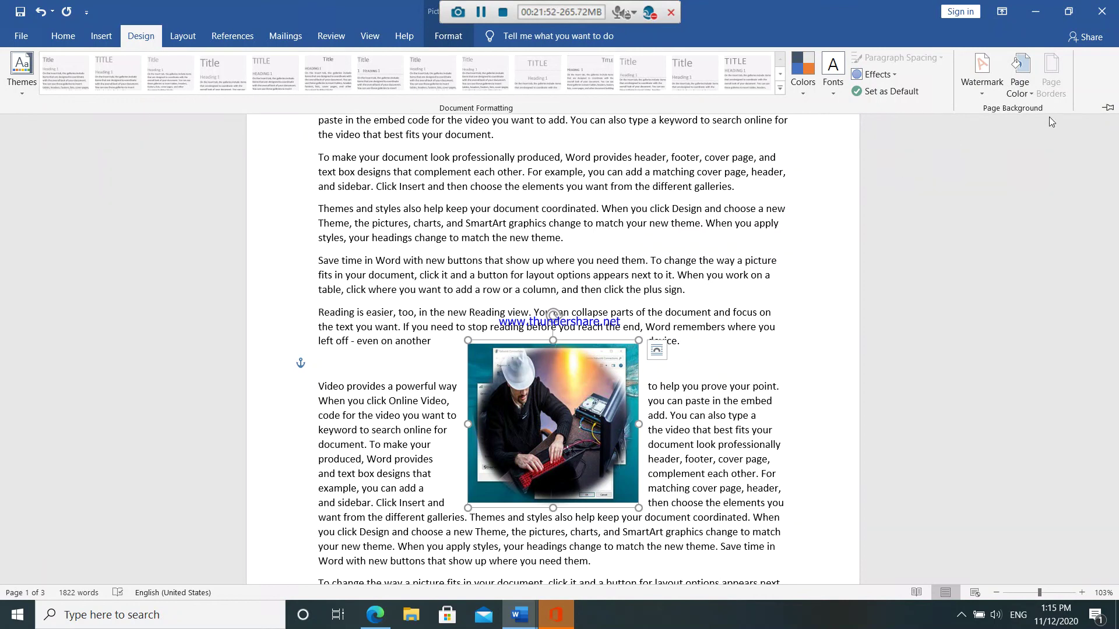
pyautogui.click(1020, 82)
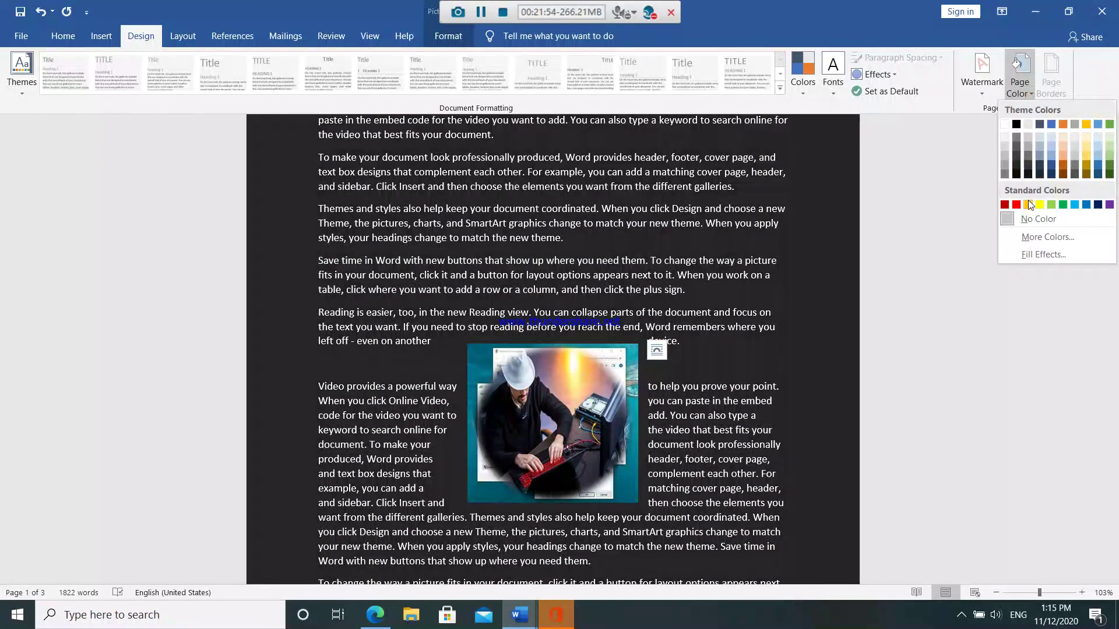
pyautogui.click(1029, 204)
pyautogui.click(964, 203)
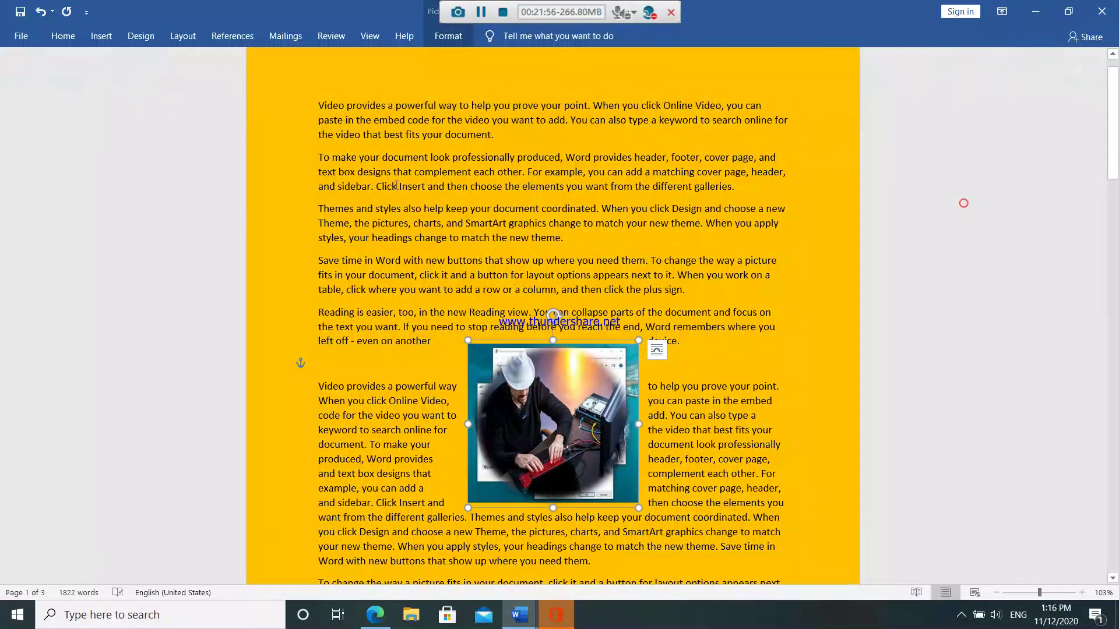
pyautogui.click(182, 38)
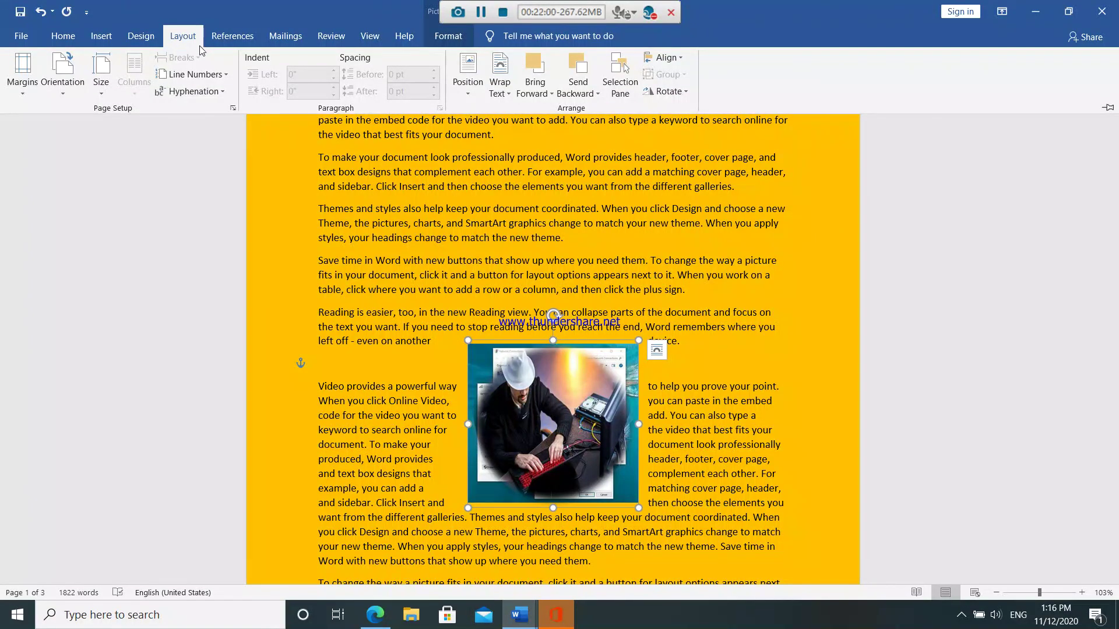
pyautogui.click(148, 39)
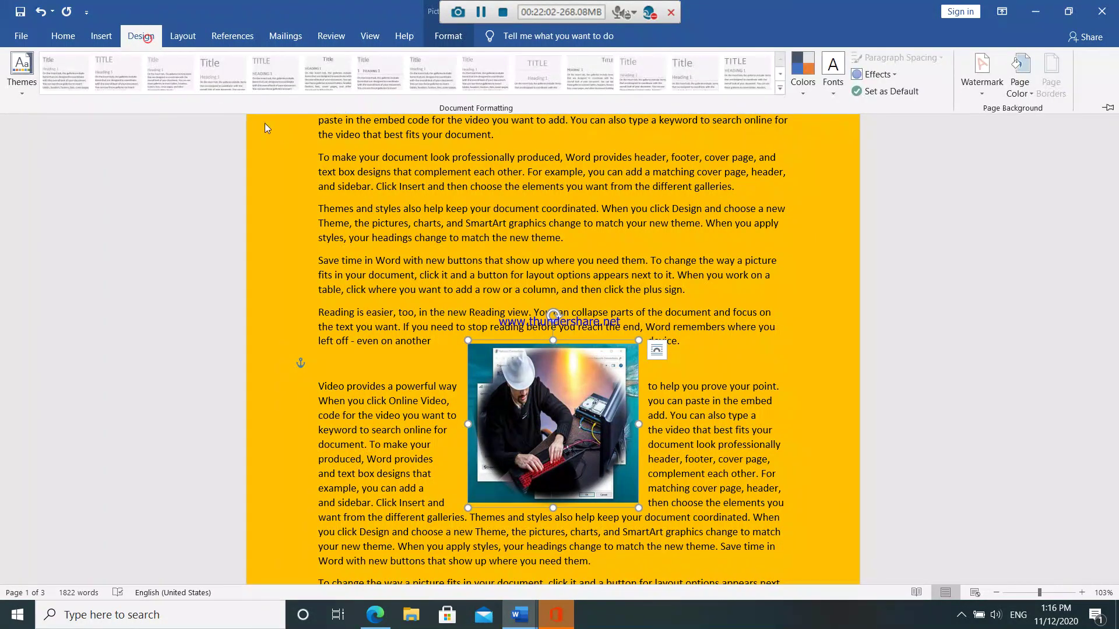
# Change the page colour to dark gray and scroll down to page 2.
pyautogui.click(1029, 95)
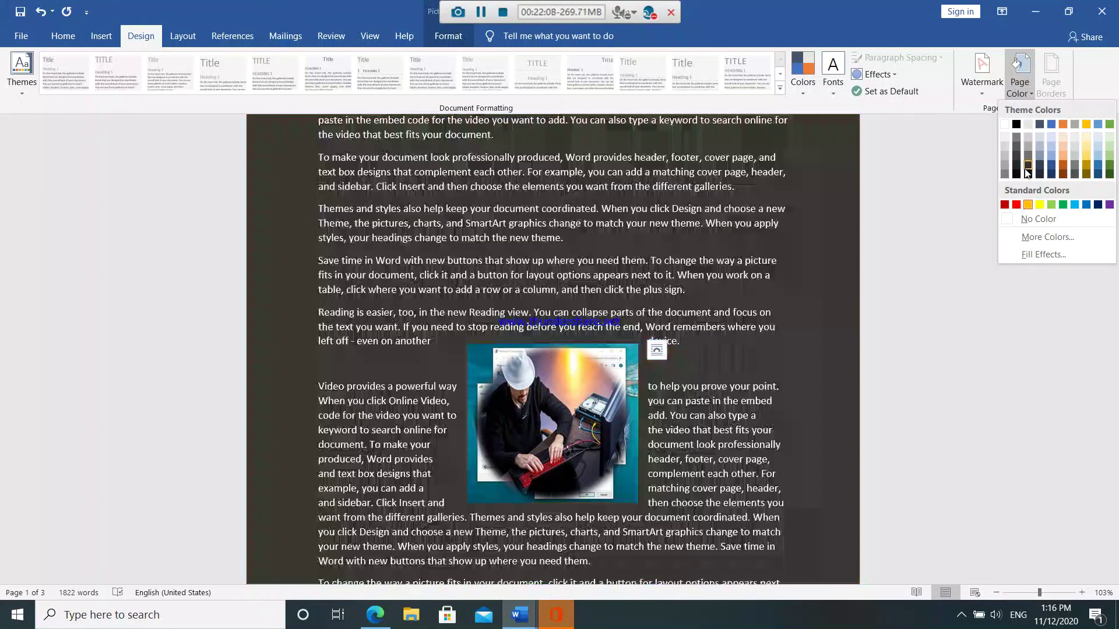
pyautogui.click(954, 234)
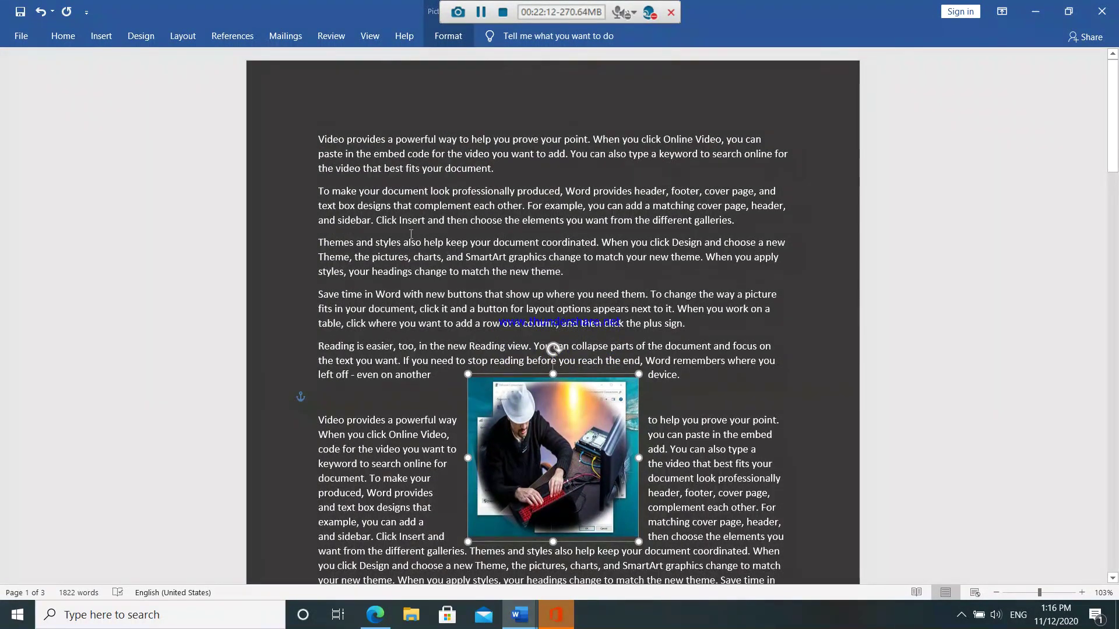
pyautogui.scroll(-9, 400, 236)
pyautogui.scroll(-3, 401, 236)
pyautogui.scroll(-3, 401, 236)
pyautogui.scroll(-3, 400, 236)
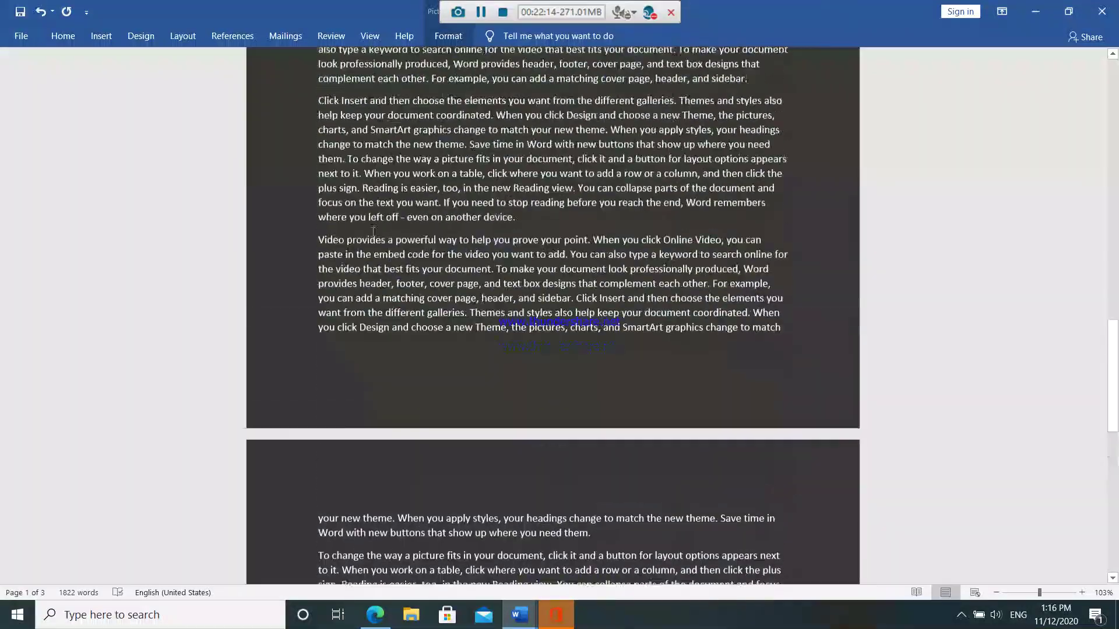
pyautogui.scroll(-3, 100, 61)
pyautogui.click(140, 35)
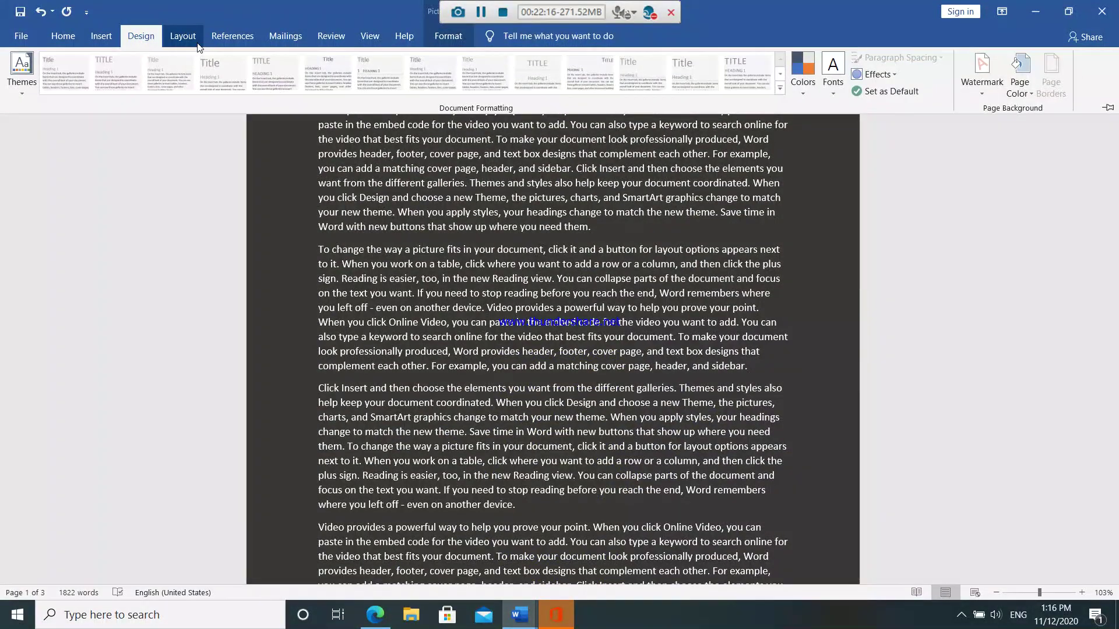
# Apply Narrow 0.5-inch margins on all sides.
pyautogui.click(197, 43)
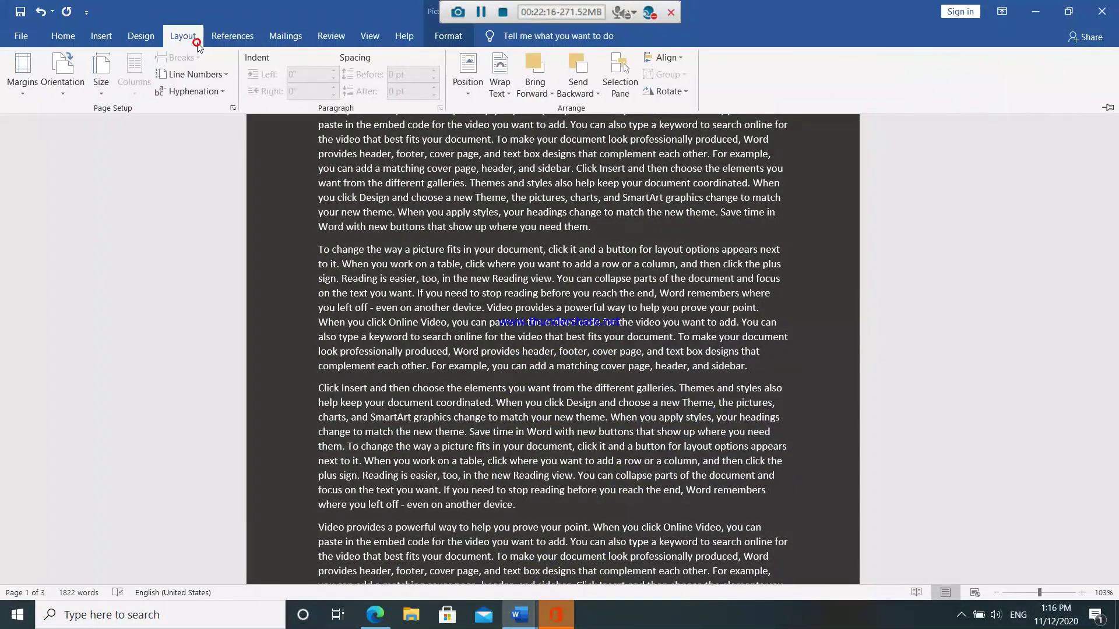
pyautogui.click(29, 82)
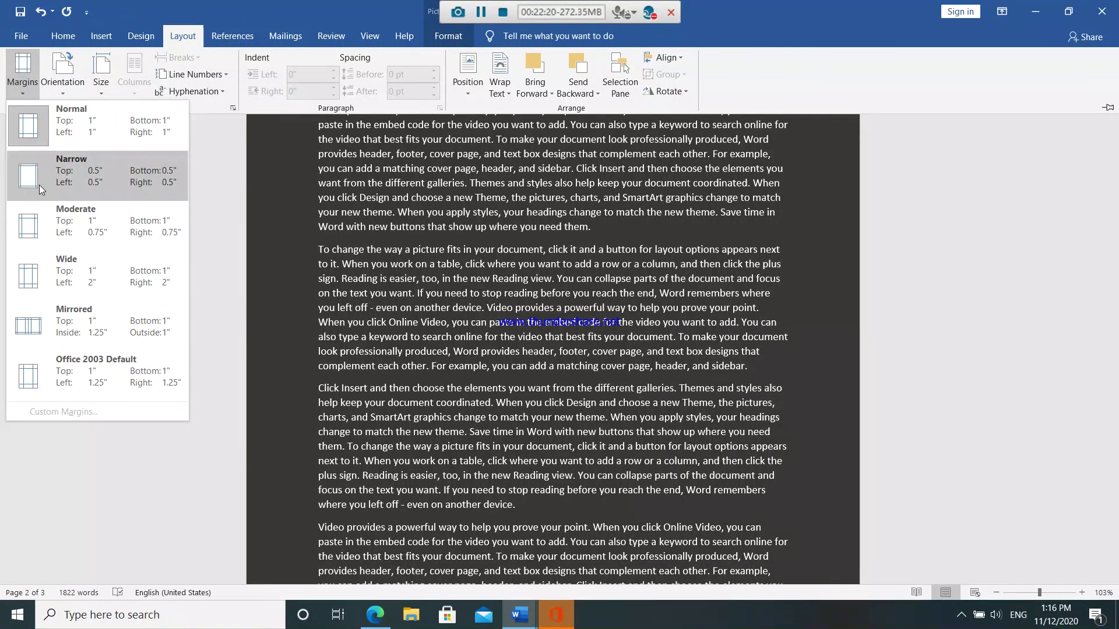
pyautogui.click(39, 185)
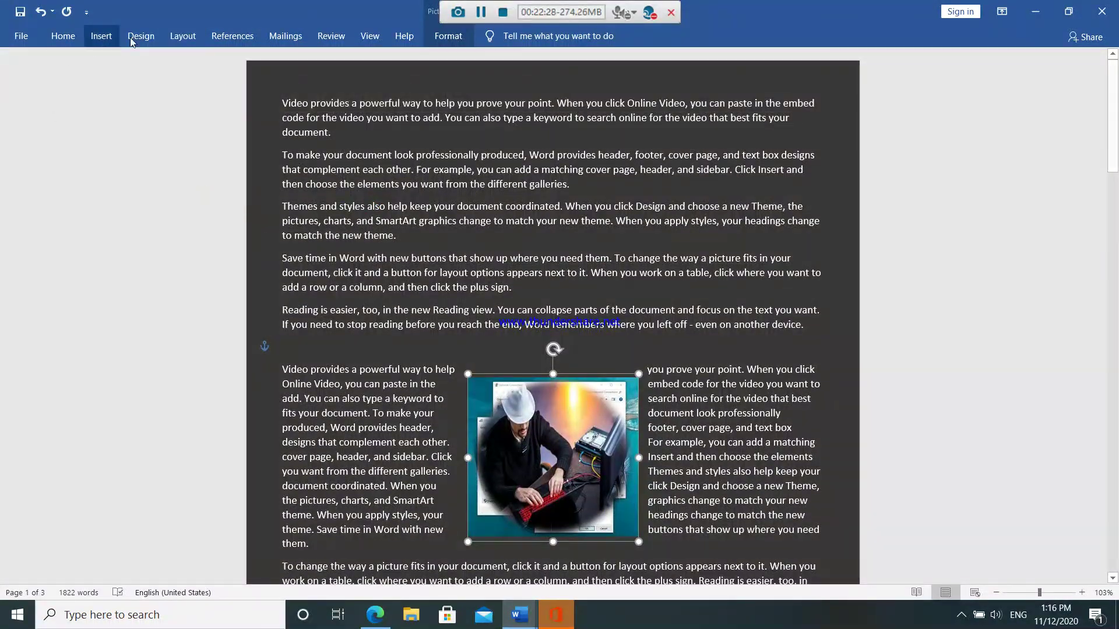
# Switch orientation to Landscape and back to Portrait, then choose A4 paper size.
pyautogui.click(190, 41)
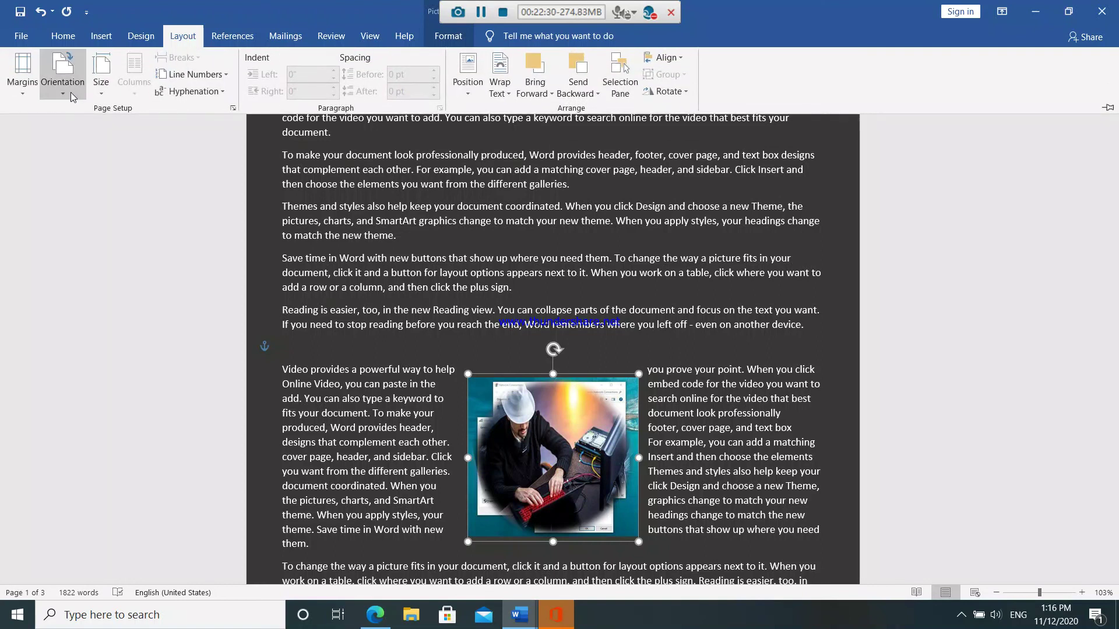
pyautogui.click(63, 82)
pyautogui.click(68, 147)
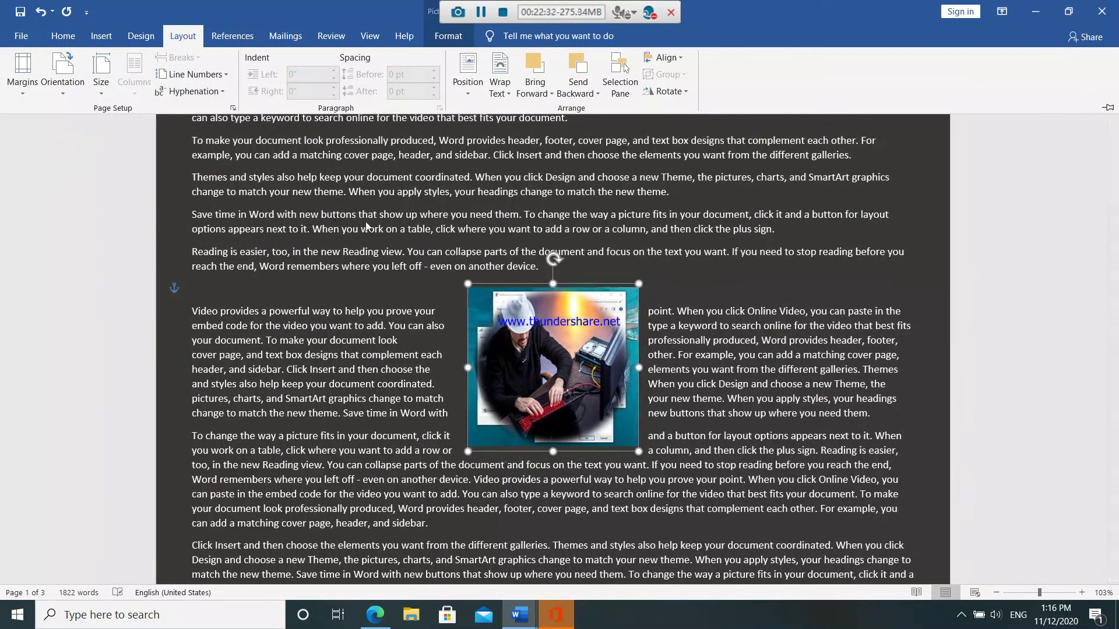
pyautogui.click(62, 73)
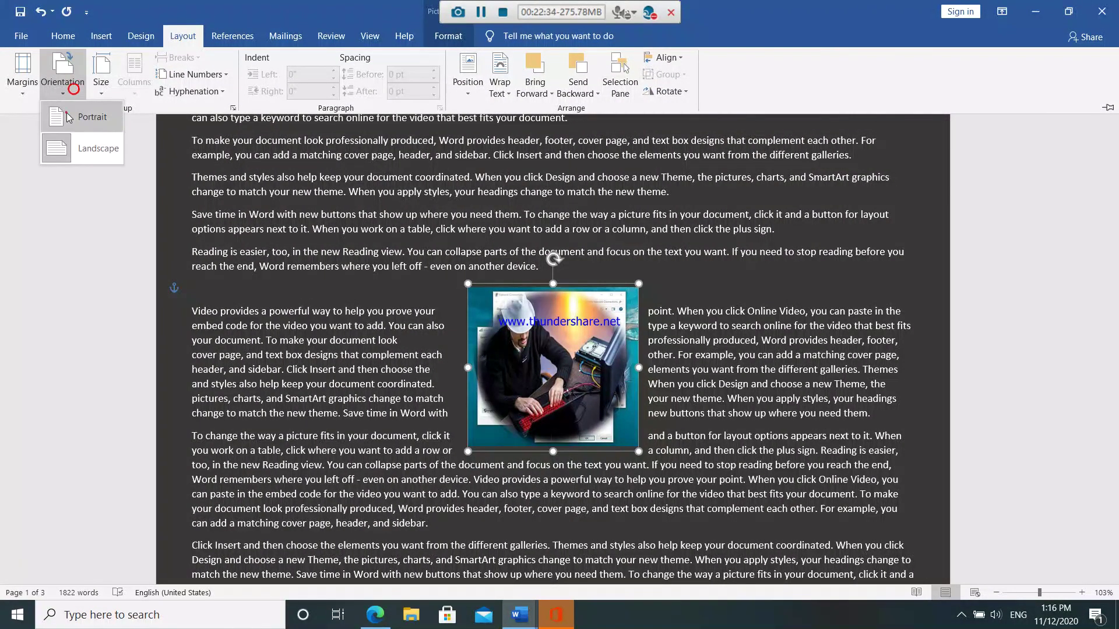
pyautogui.click(66, 112)
pyautogui.click(100, 81)
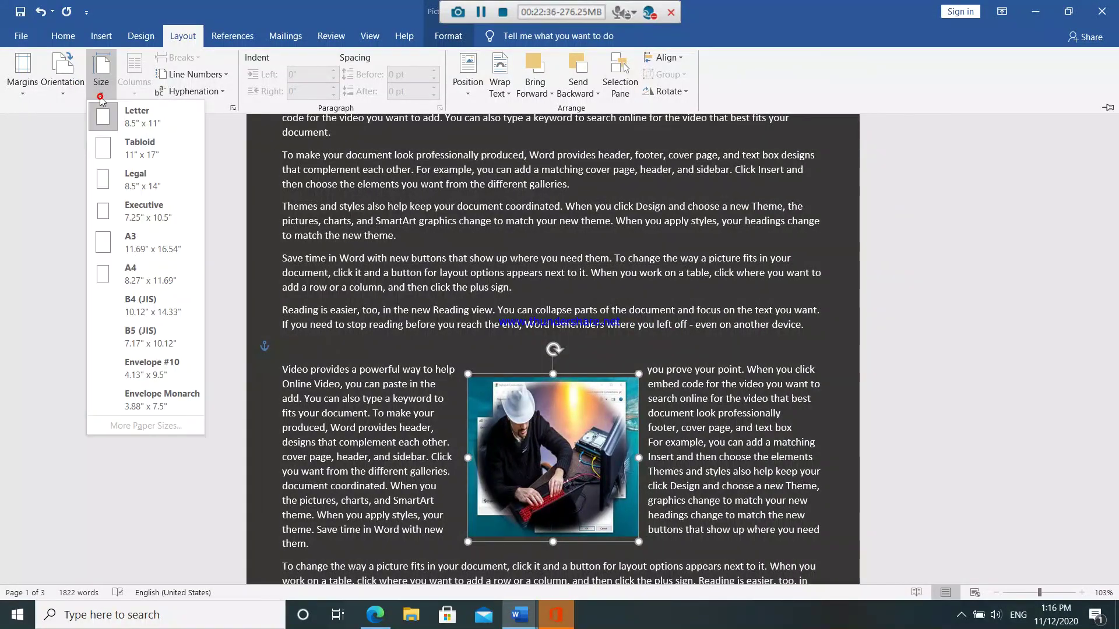
pyautogui.click(132, 306)
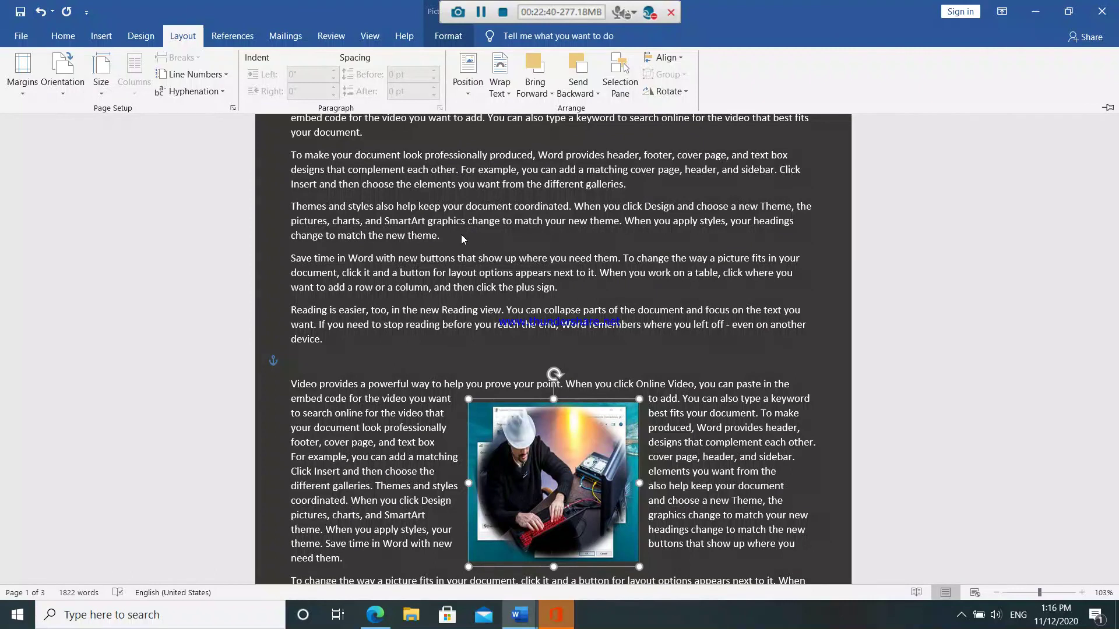
# Browse the Position and Wrap Text menus and the Mailings, Review, View and Help tabs.
pyautogui.click(468, 76)
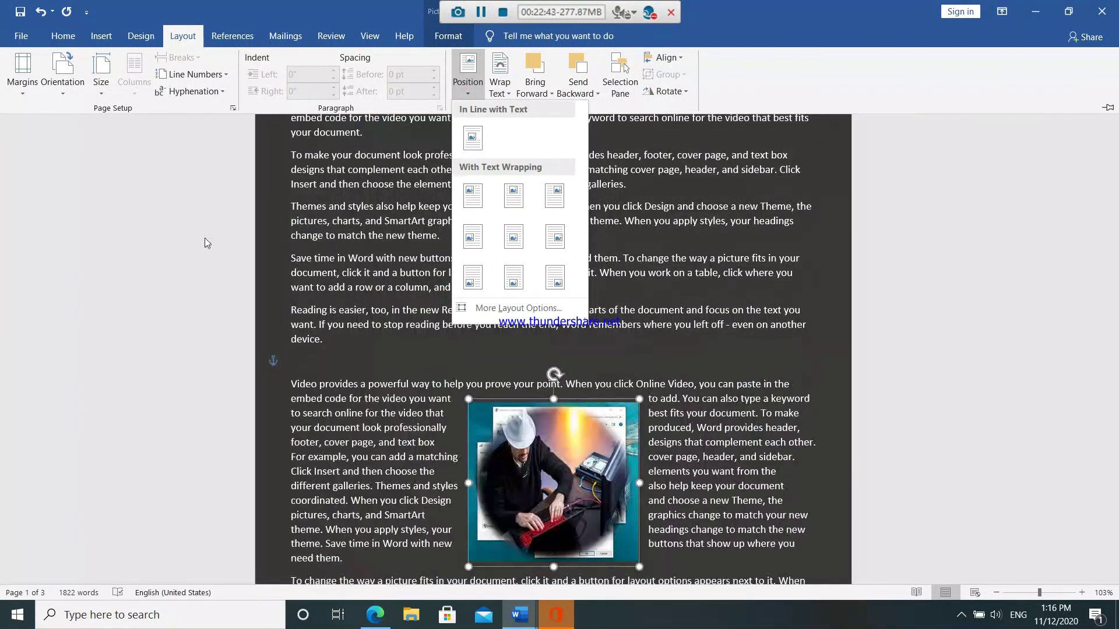
pyautogui.click(205, 242)
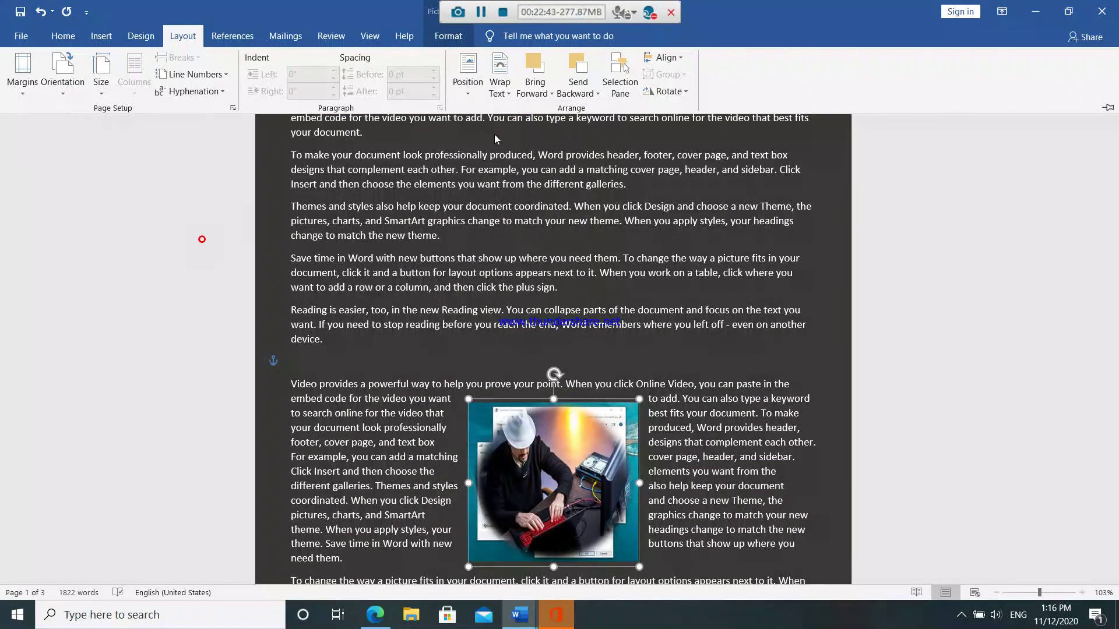
pyautogui.click(510, 95)
pyautogui.click(511, 126)
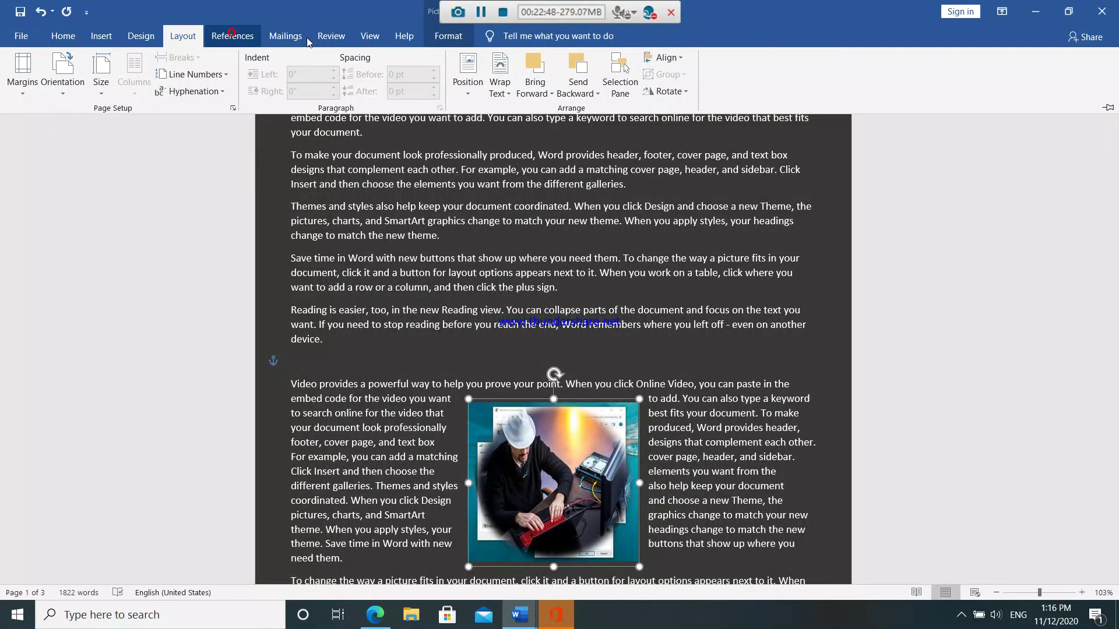
pyautogui.click(285, 36)
pyautogui.click(331, 36)
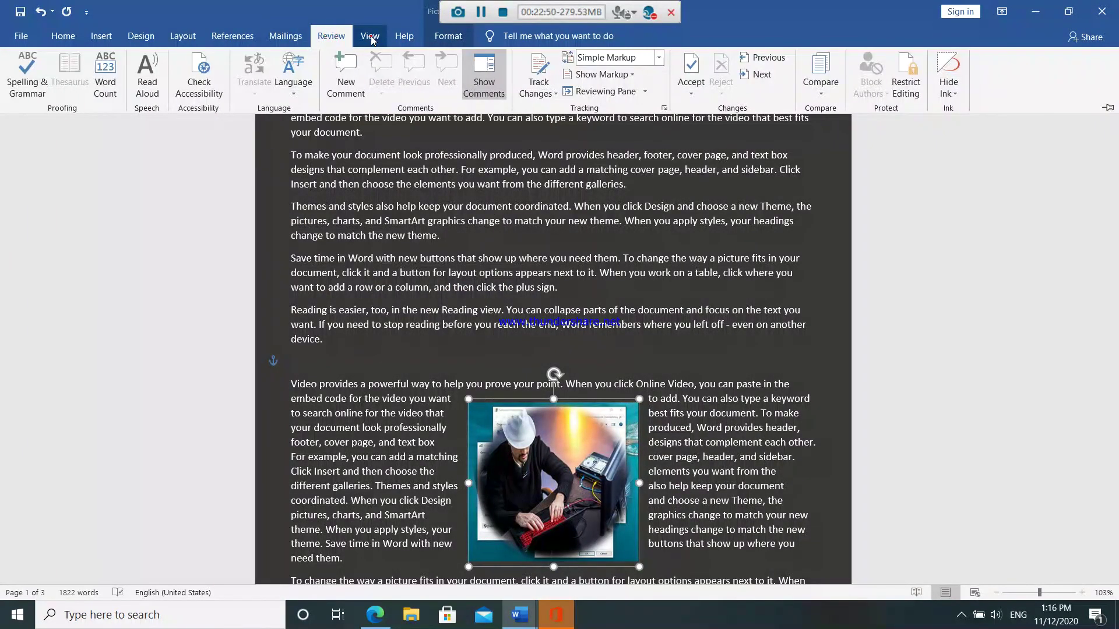
pyautogui.click(369, 36)
pyautogui.click(405, 37)
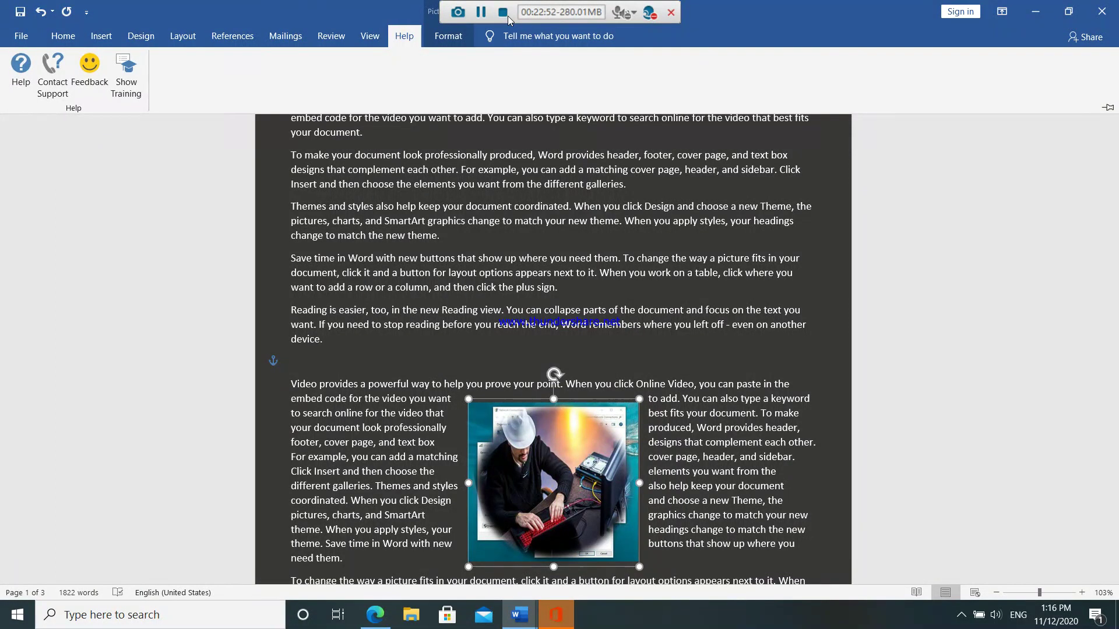